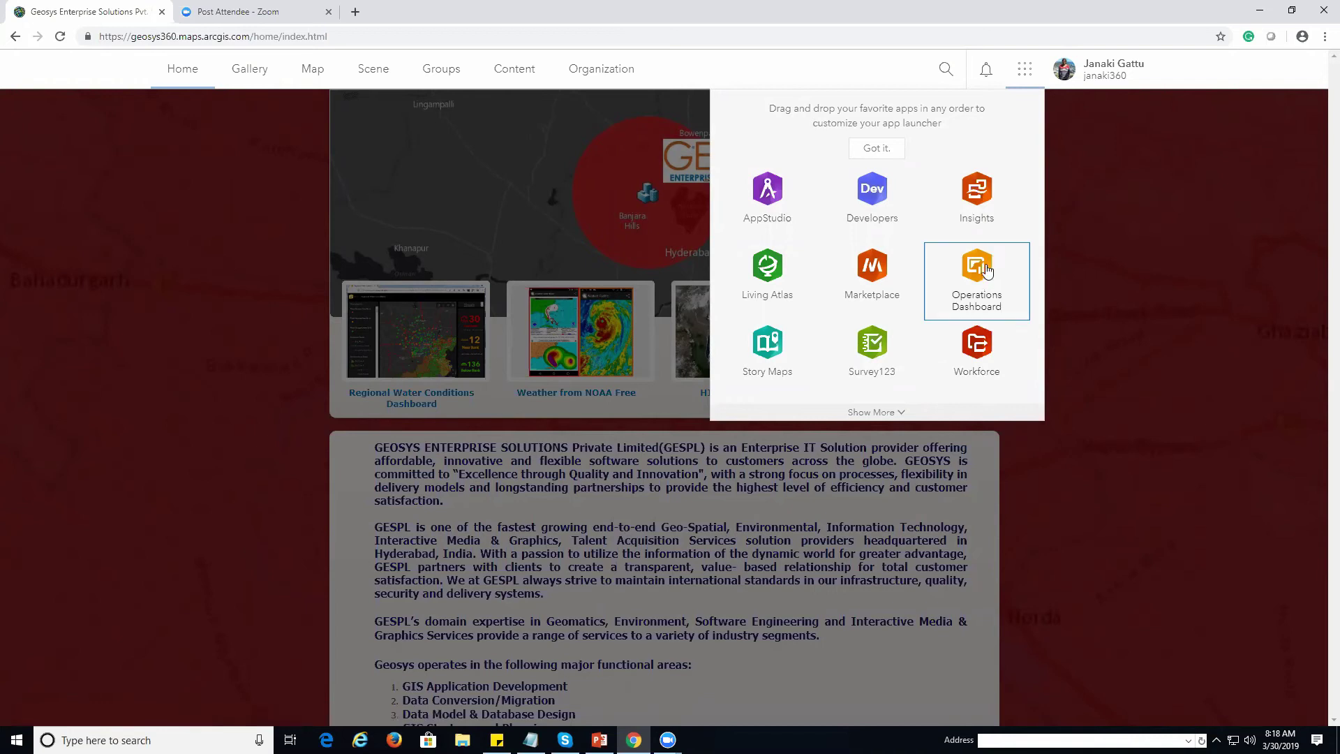
- Open the Operations Dashboard web app from the ArcGIS apps, and launch the Operations Dashboard desktop app from Windows
left_click(988, 268)
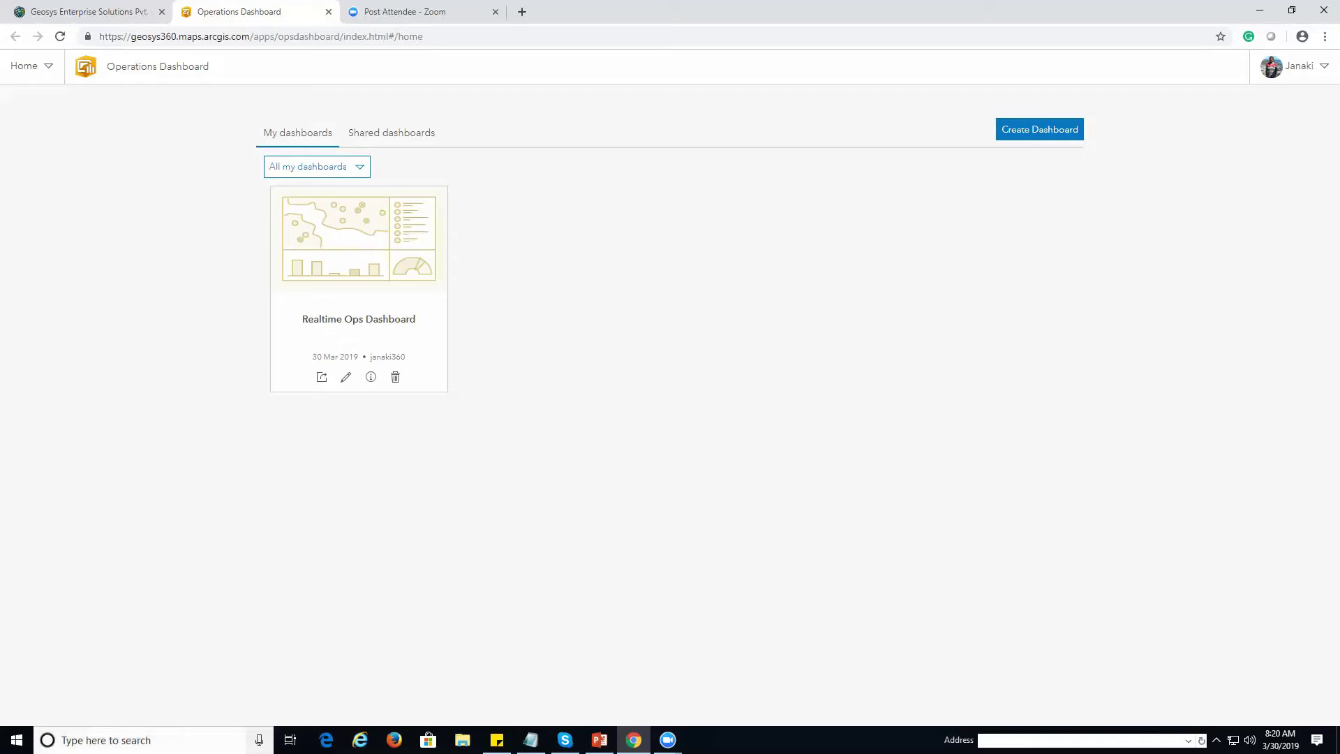
left_click(139, 740)
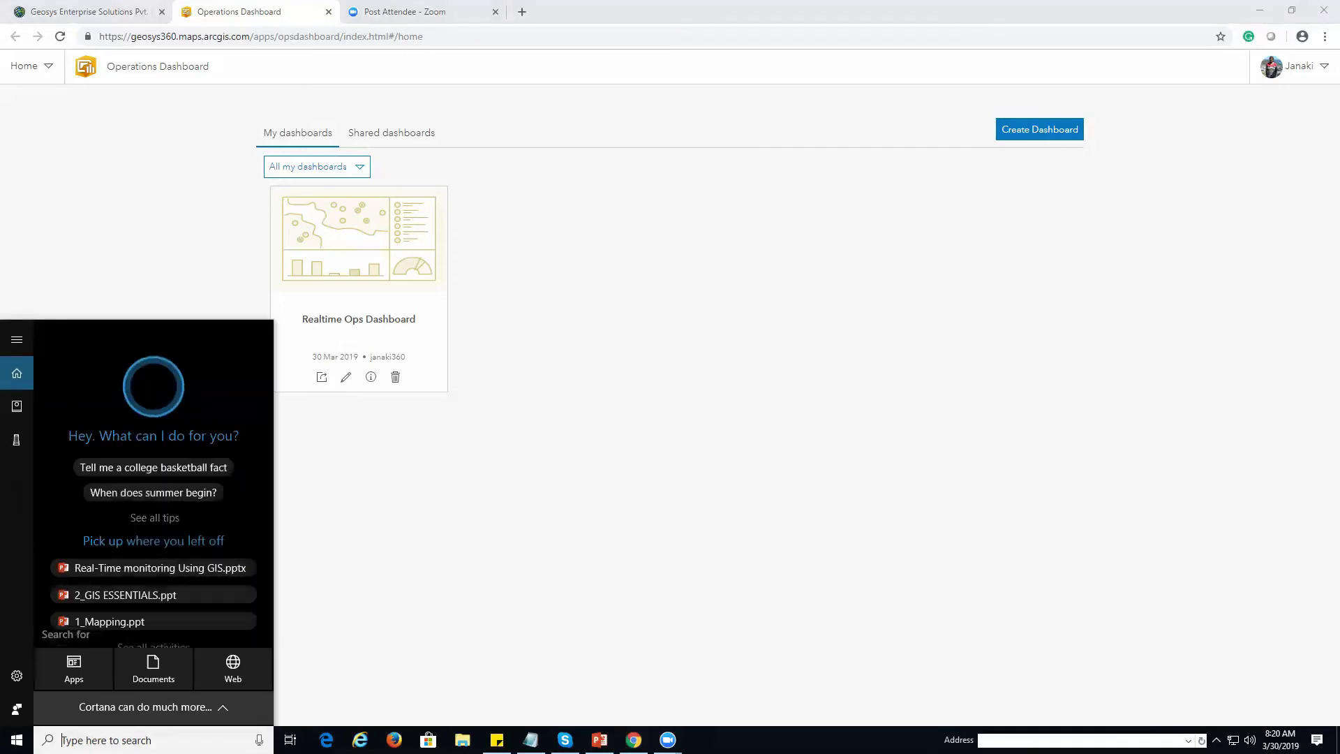
type("operat")
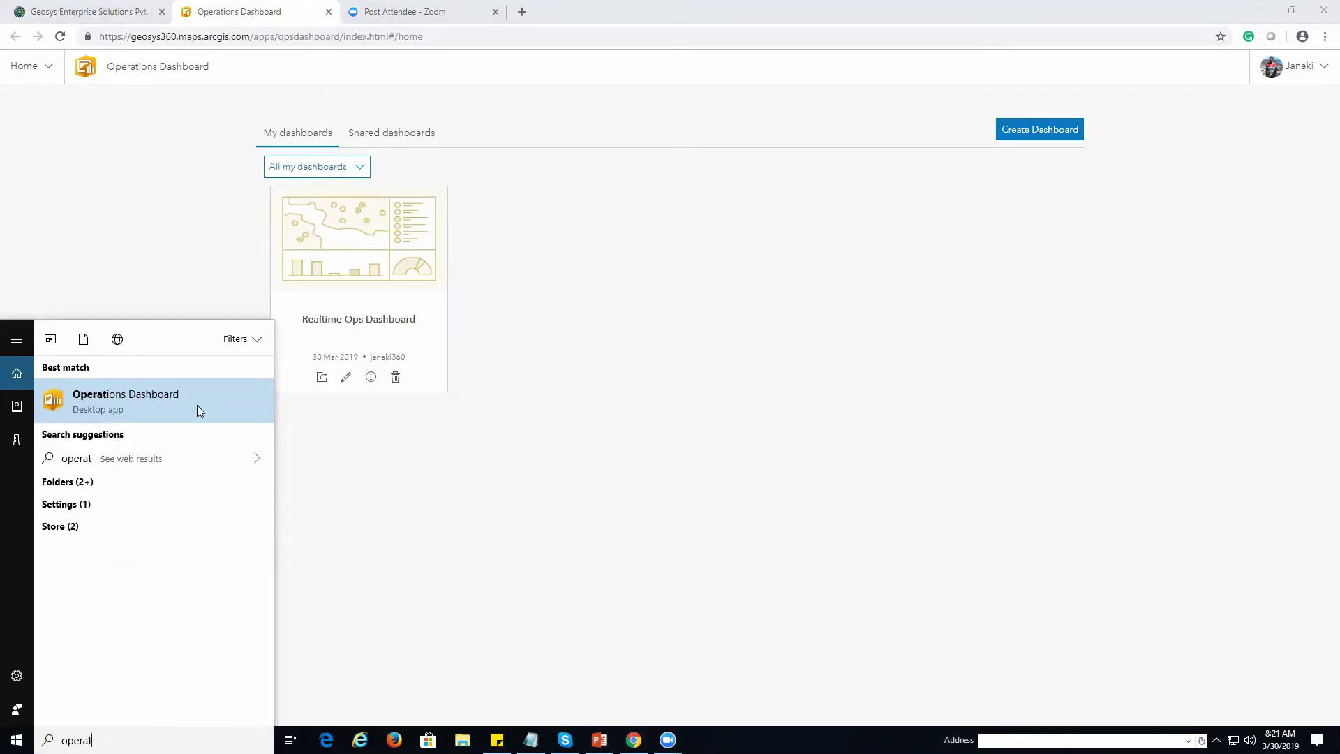
left_click(148, 395)
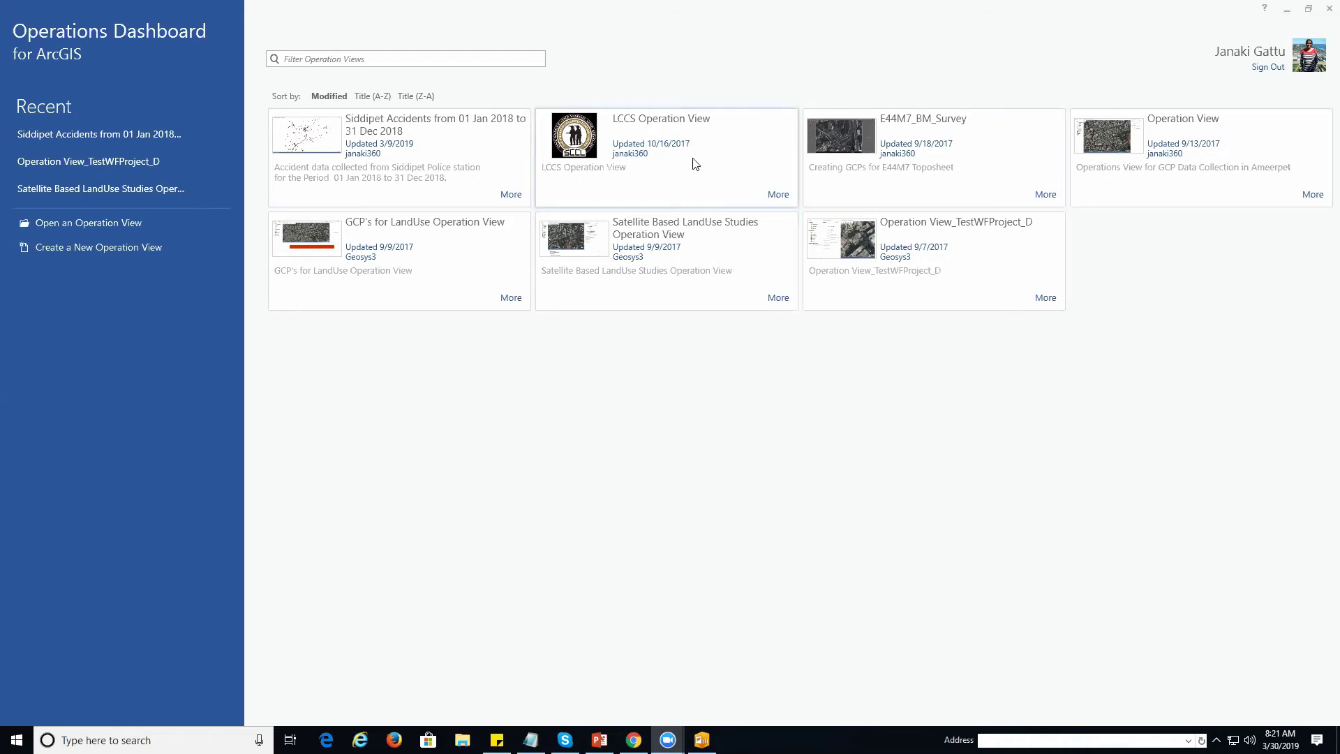
- Create a new multidisplay operation view and add a Map widget to it
left_click(781, 195)
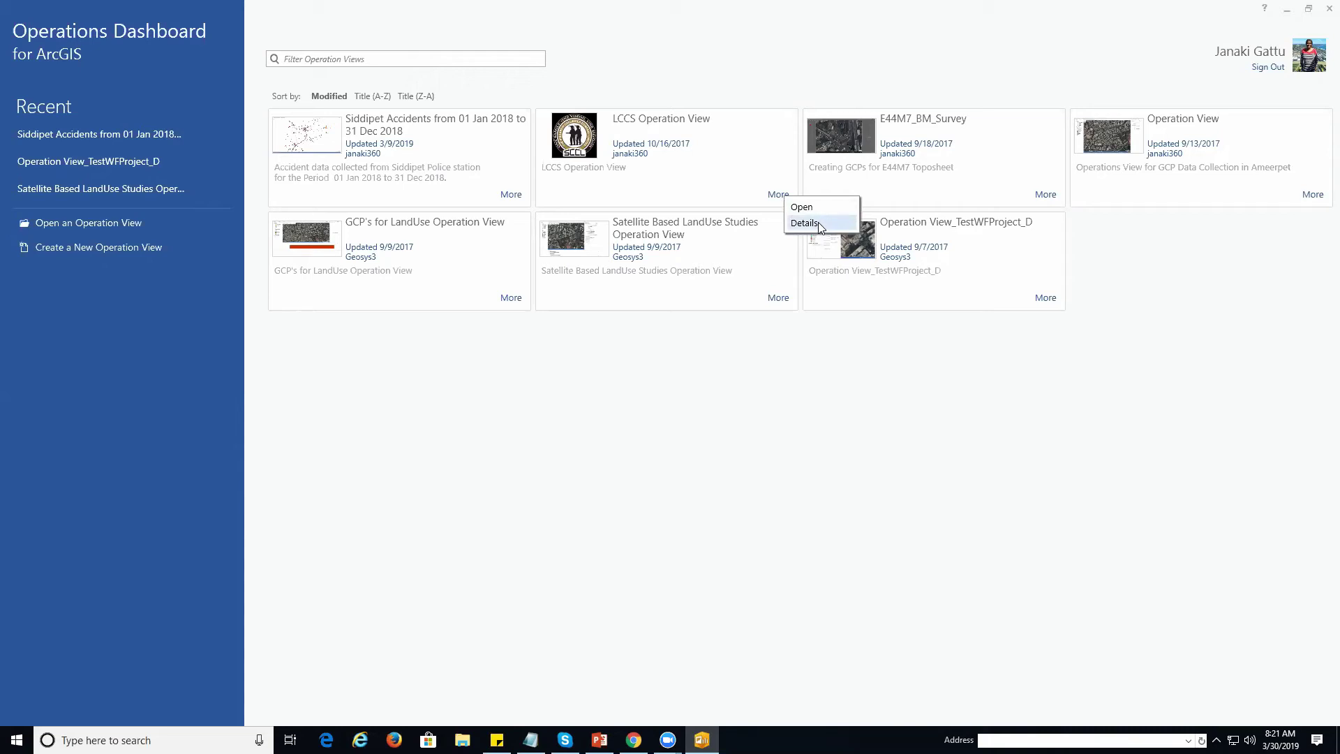
left_click(745, 479)
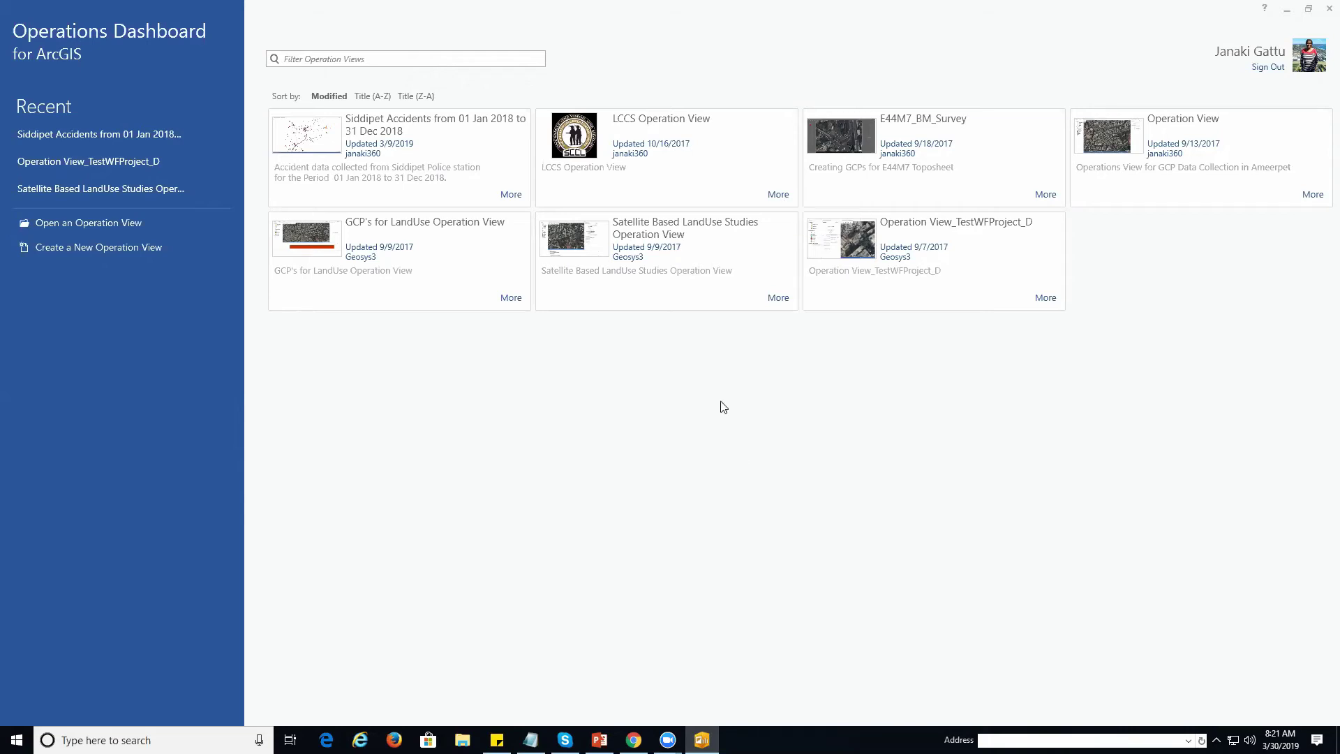
left_click(154, 263)
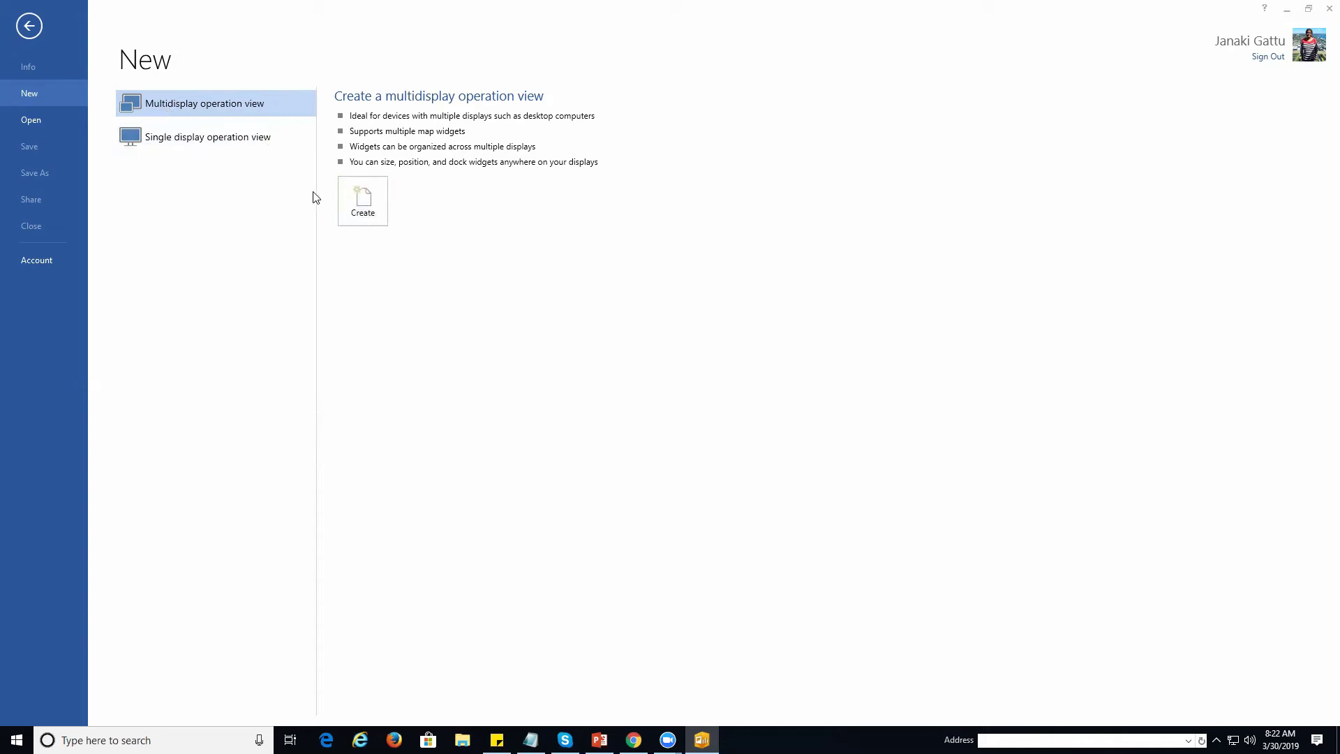
left_click(363, 204)
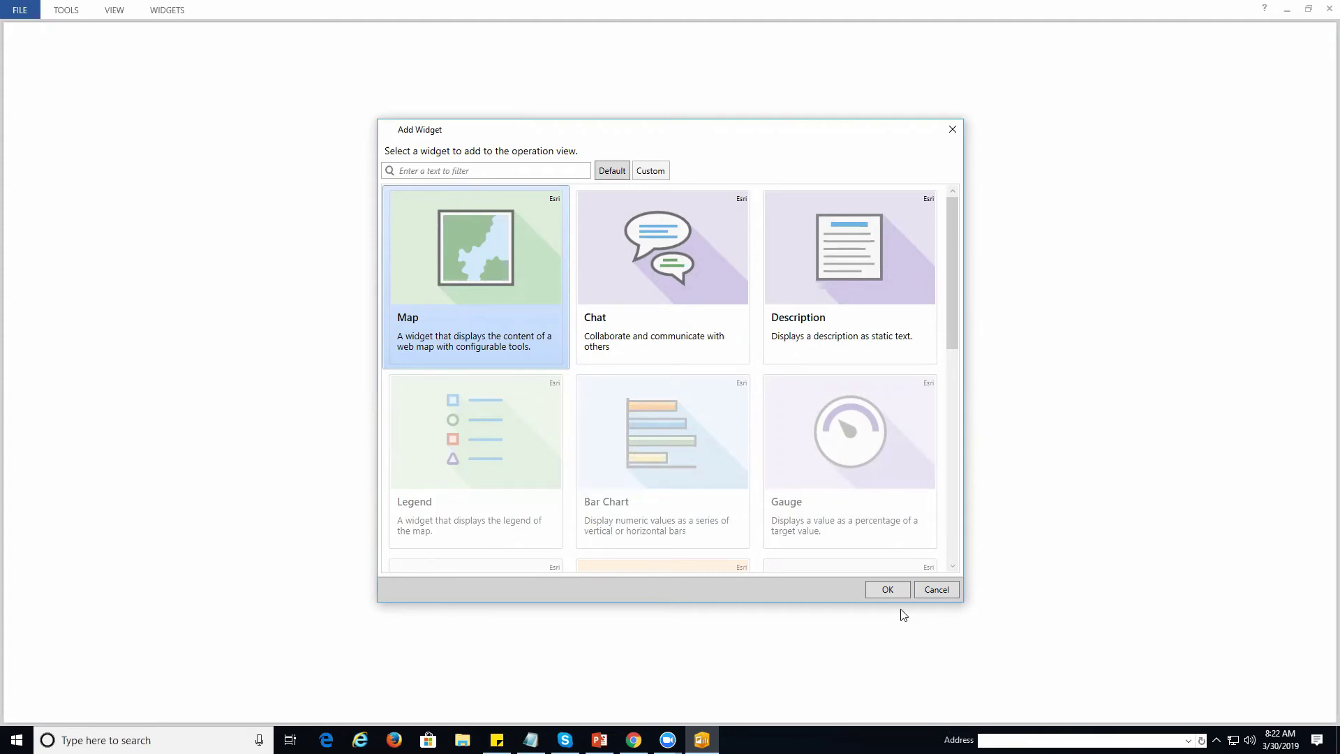
left_click(888, 590)
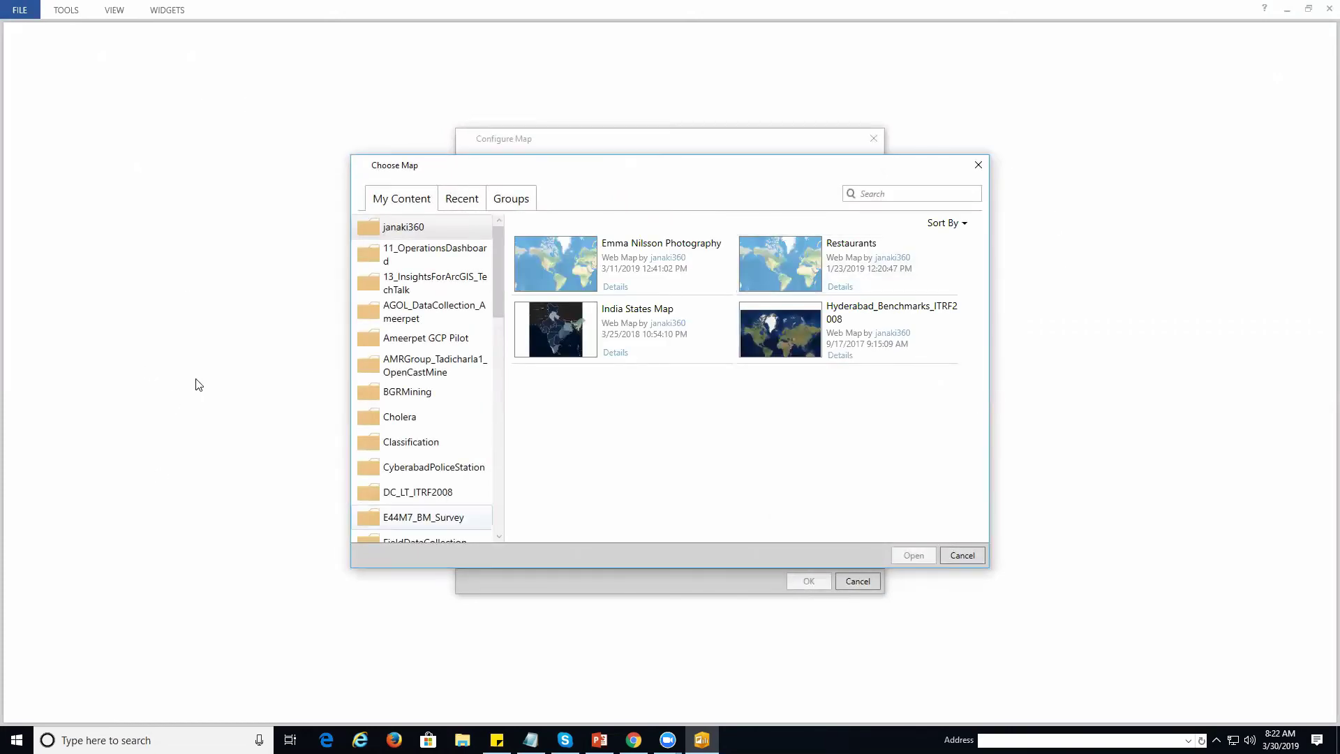
- Look through the content folders, including 11_OperationsDashboard, 13_InsightsForArcGIS_TechTalk and AGOL_DataCollection_Ameerpet, for a web map
scroll(385, 312, "down", 6)
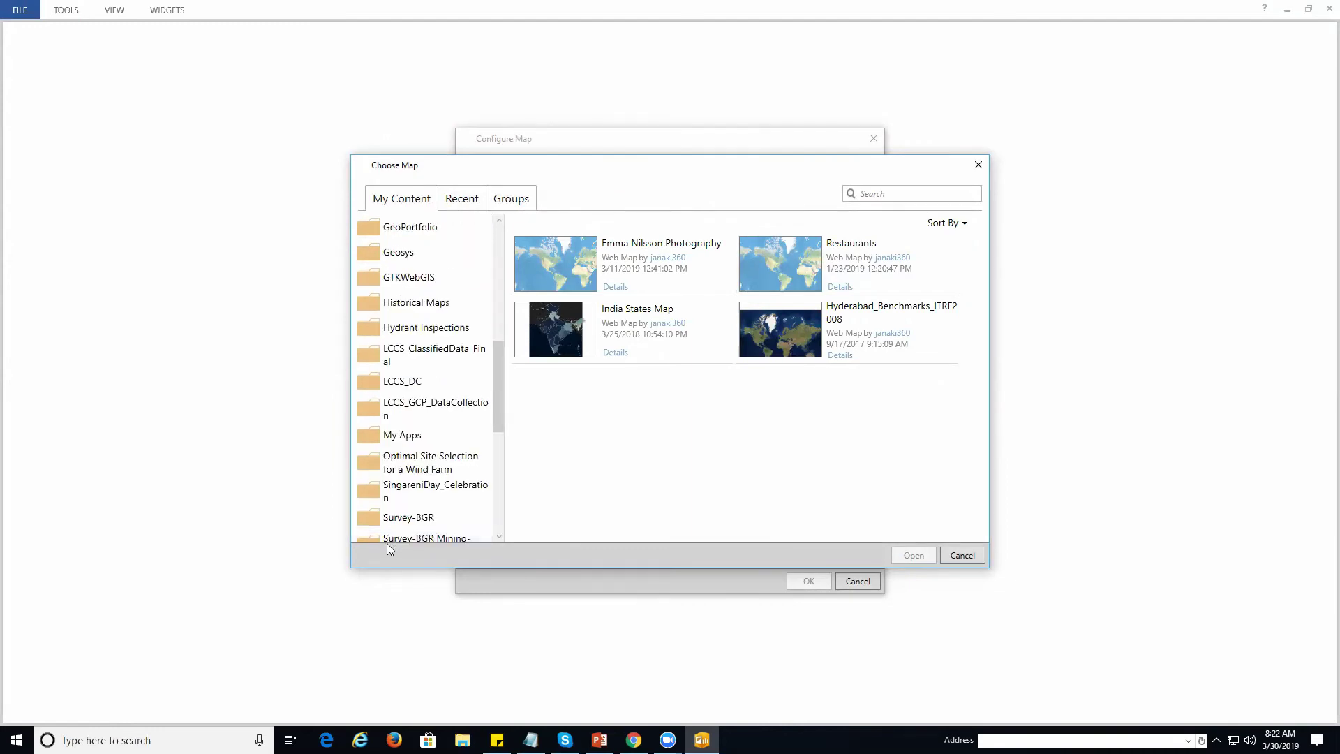
scroll(428, 515, "down", 5)
scroll(427, 515, "up", 11)
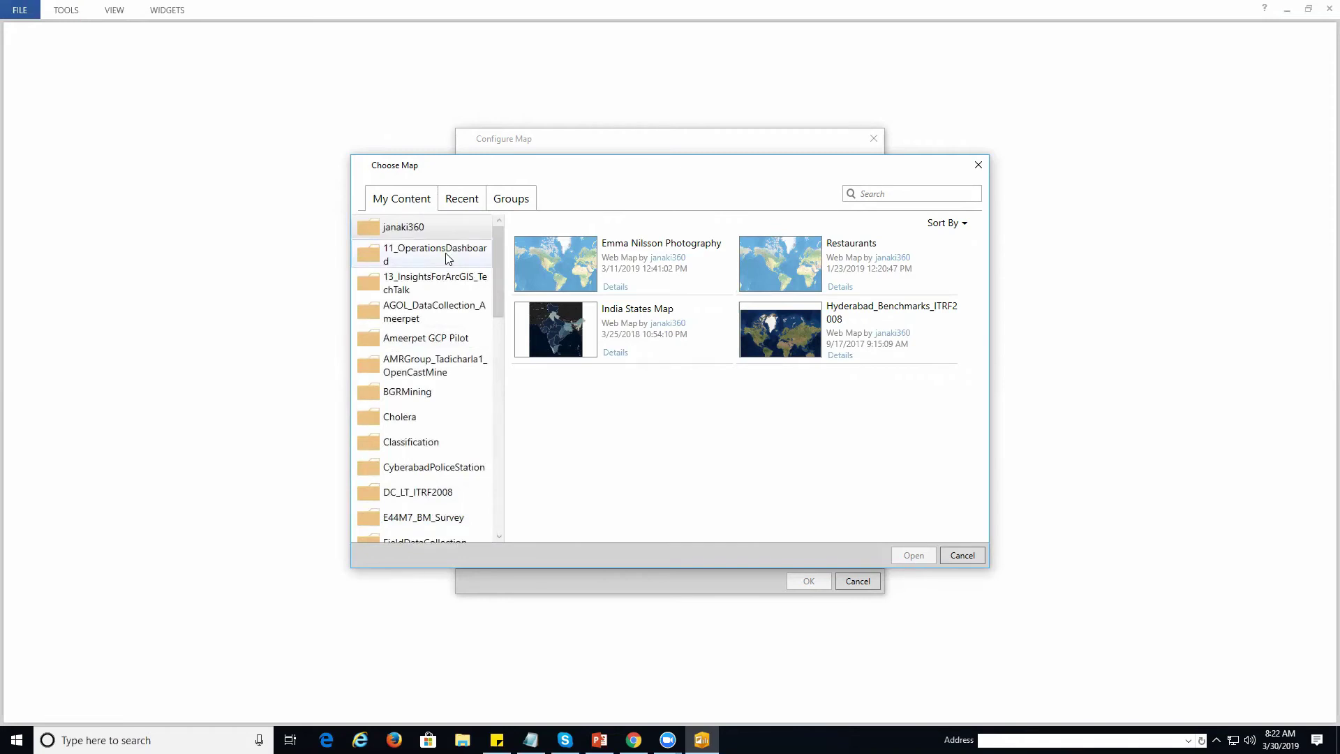
left_click(447, 259)
left_click(448, 291)
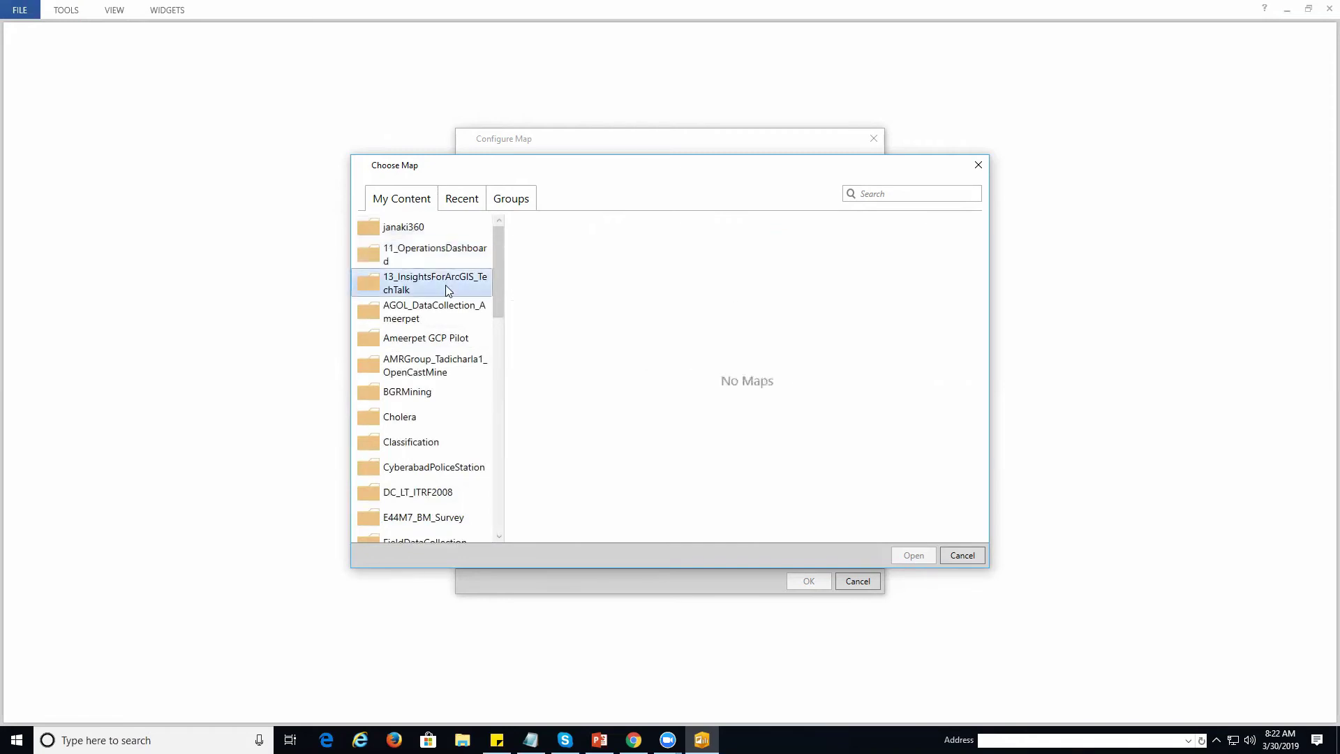
left_click(435, 312)
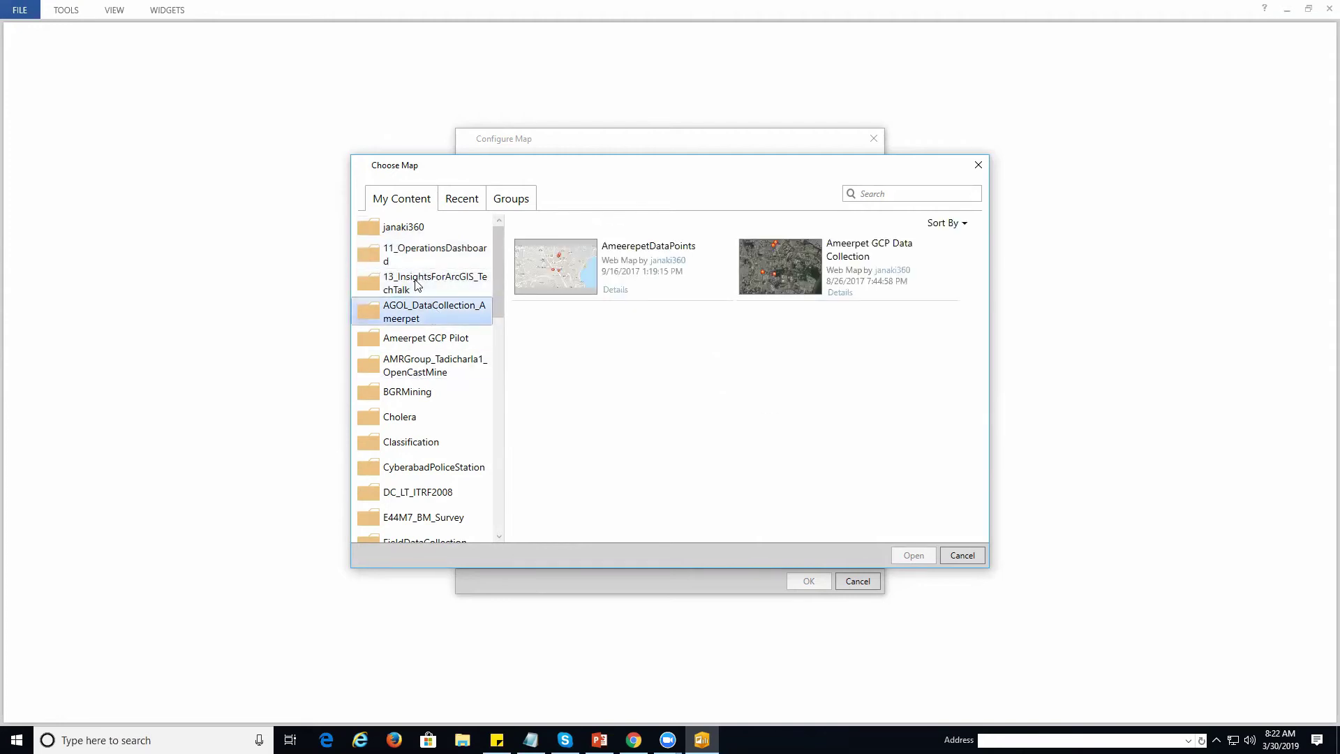
left_click(422, 228)
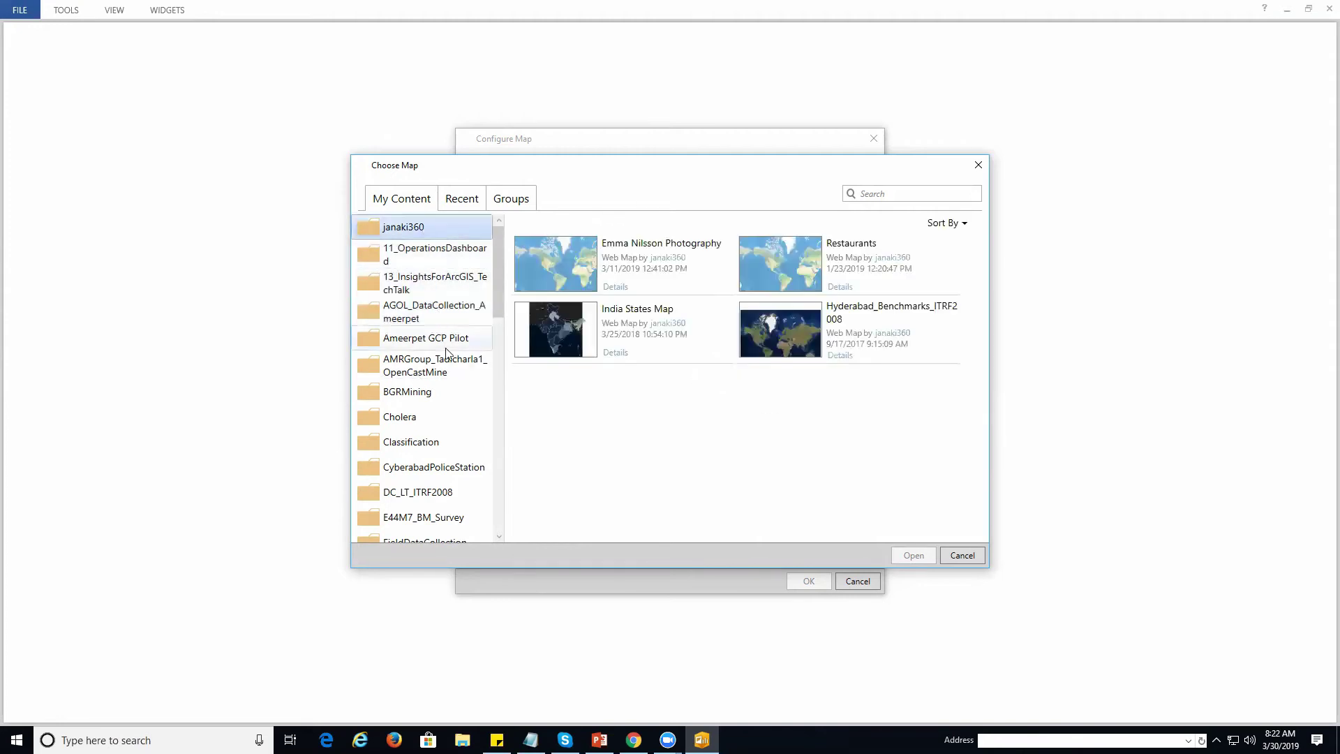
left_click(423, 255)
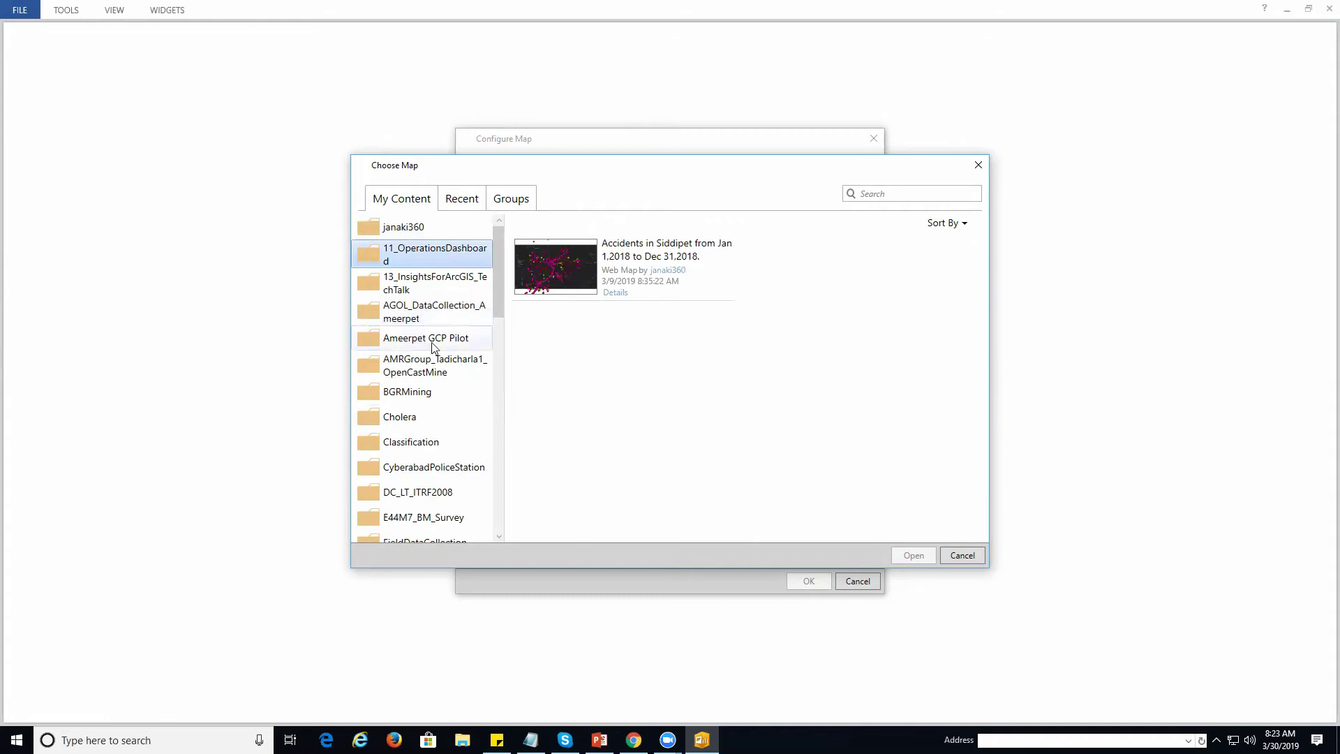
- Search the organization's maps for "usa" and look through the recent and group maps
left_click(895, 194)
type("usa")
key("Return")
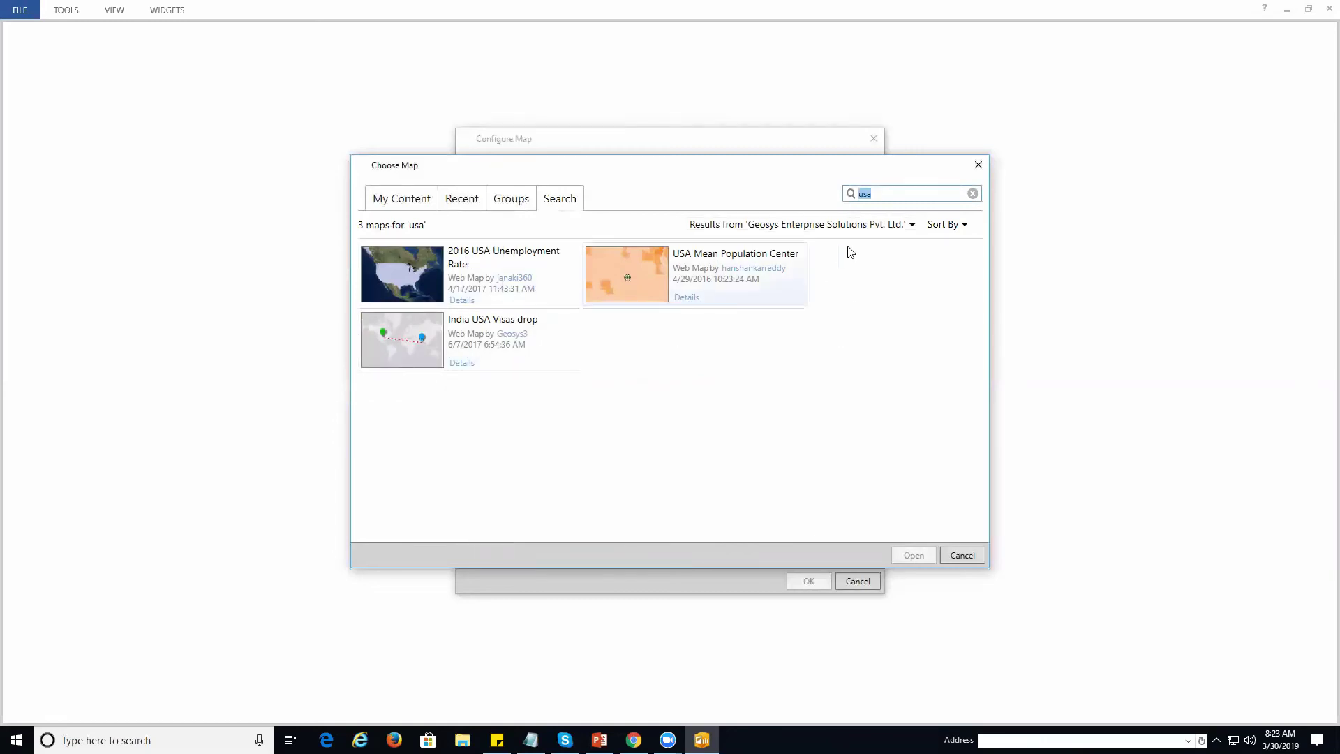
left_click(451, 199)
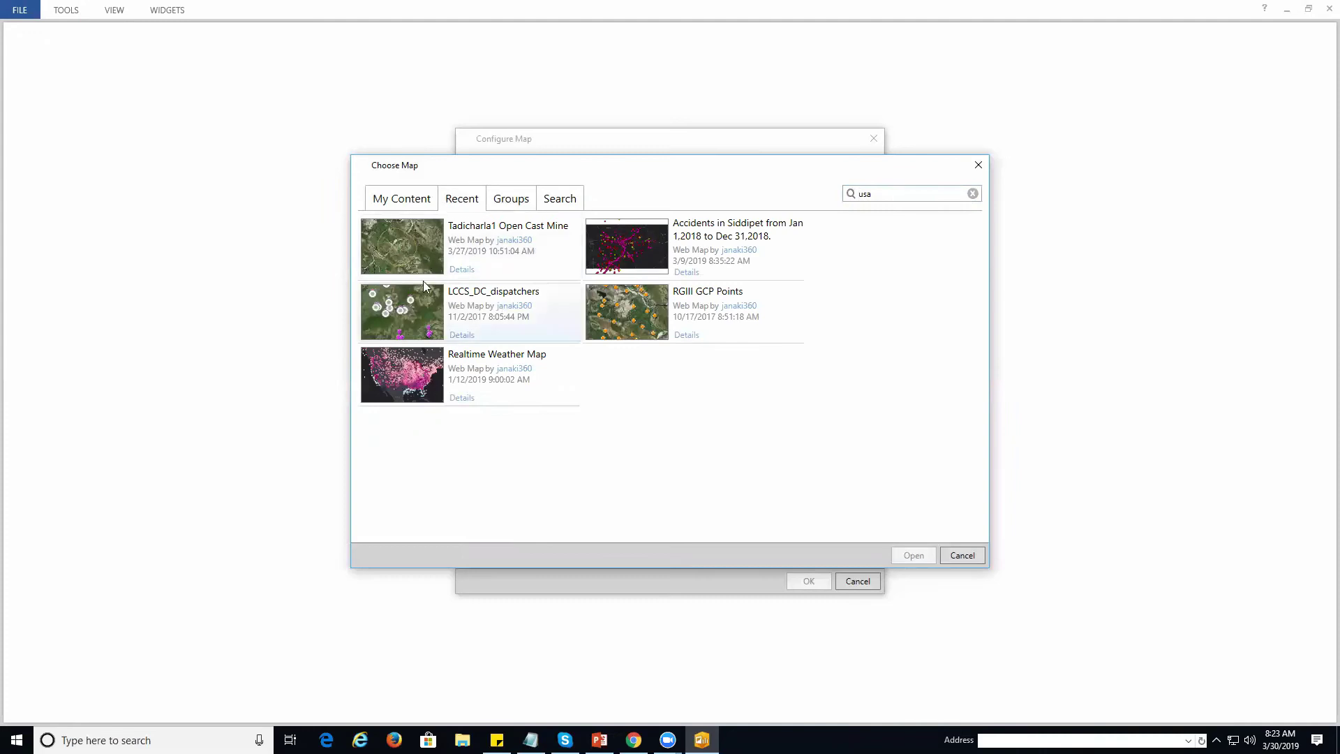
left_click(497, 197)
left_click(475, 200)
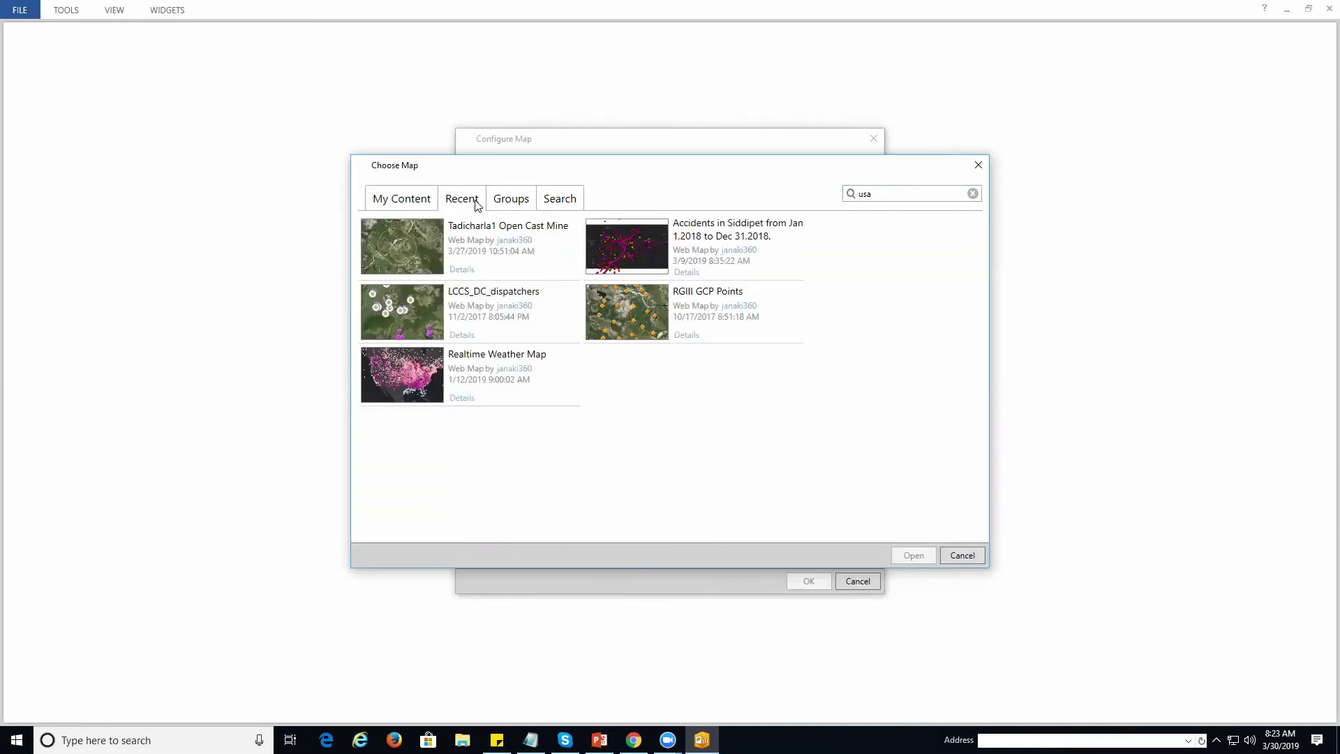
left_click(506, 206)
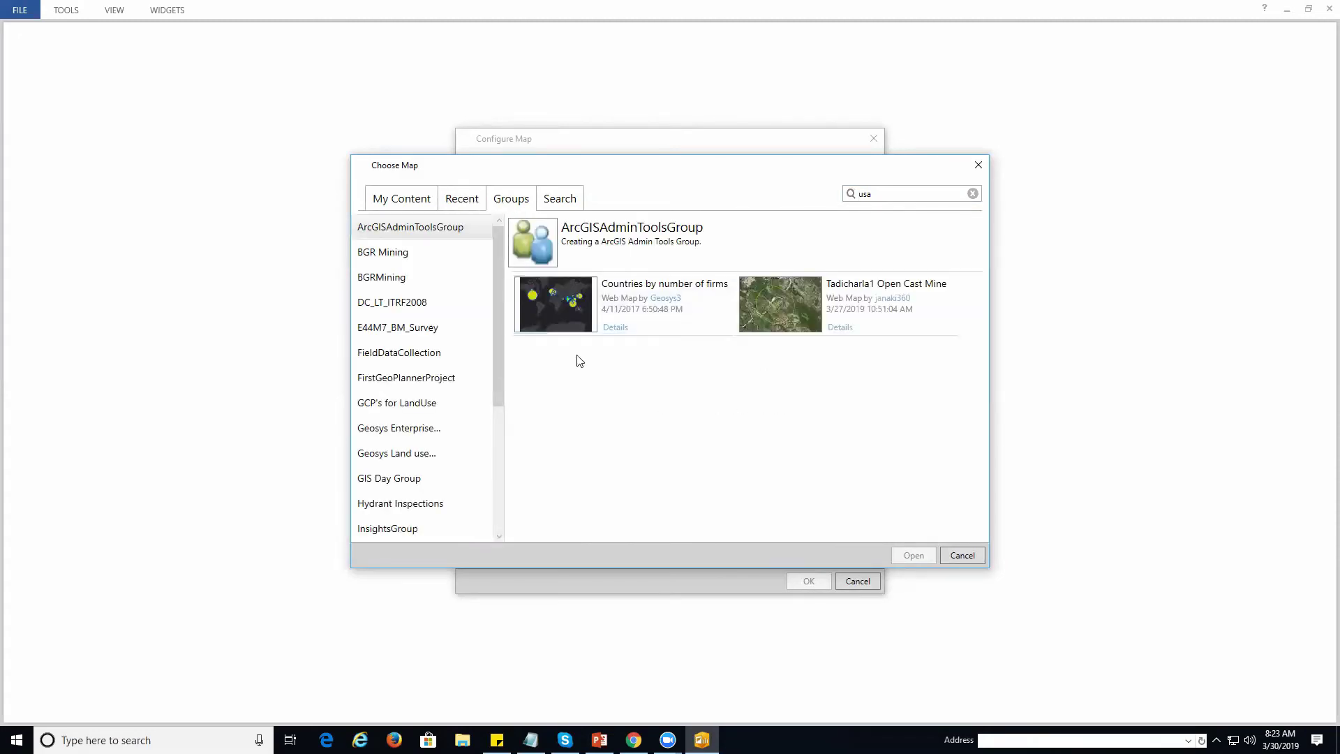
- Open the Realtime Weather Map from the recent maps as the widget's web map
left_click(455, 205)
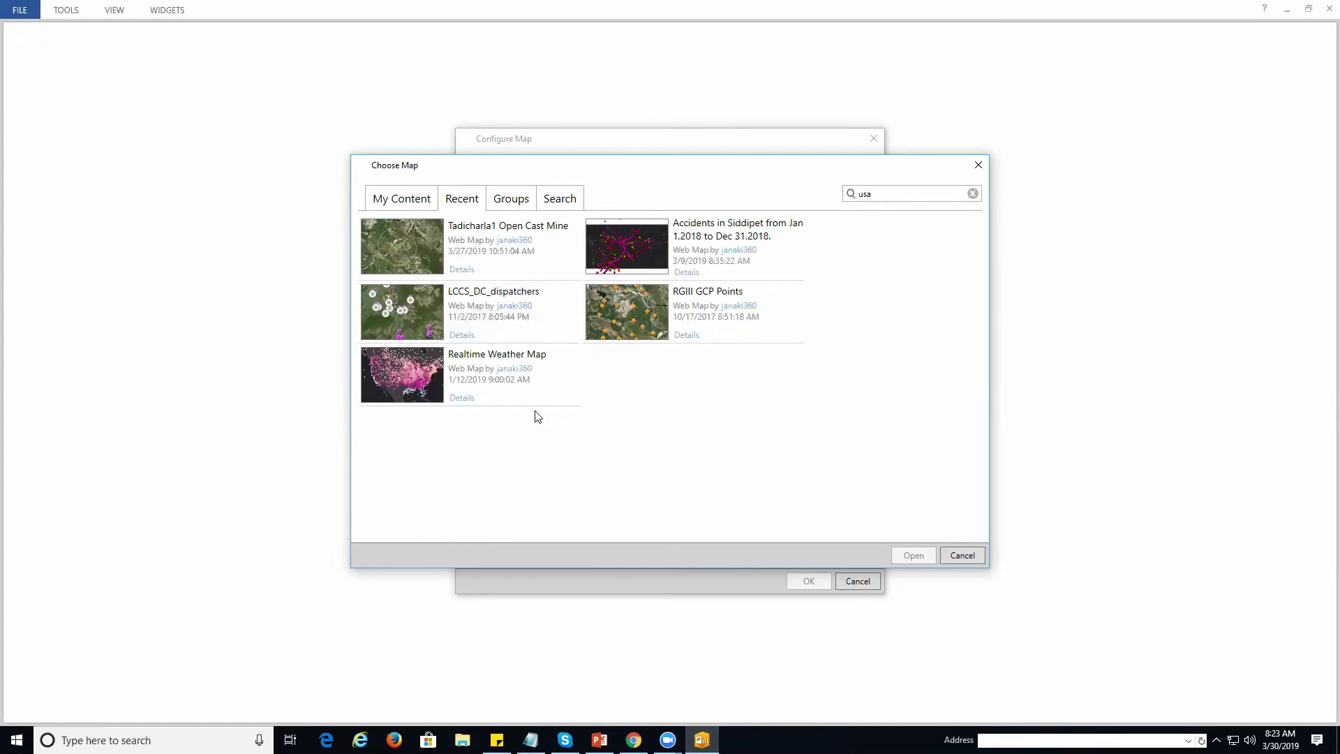
left_click(401, 389)
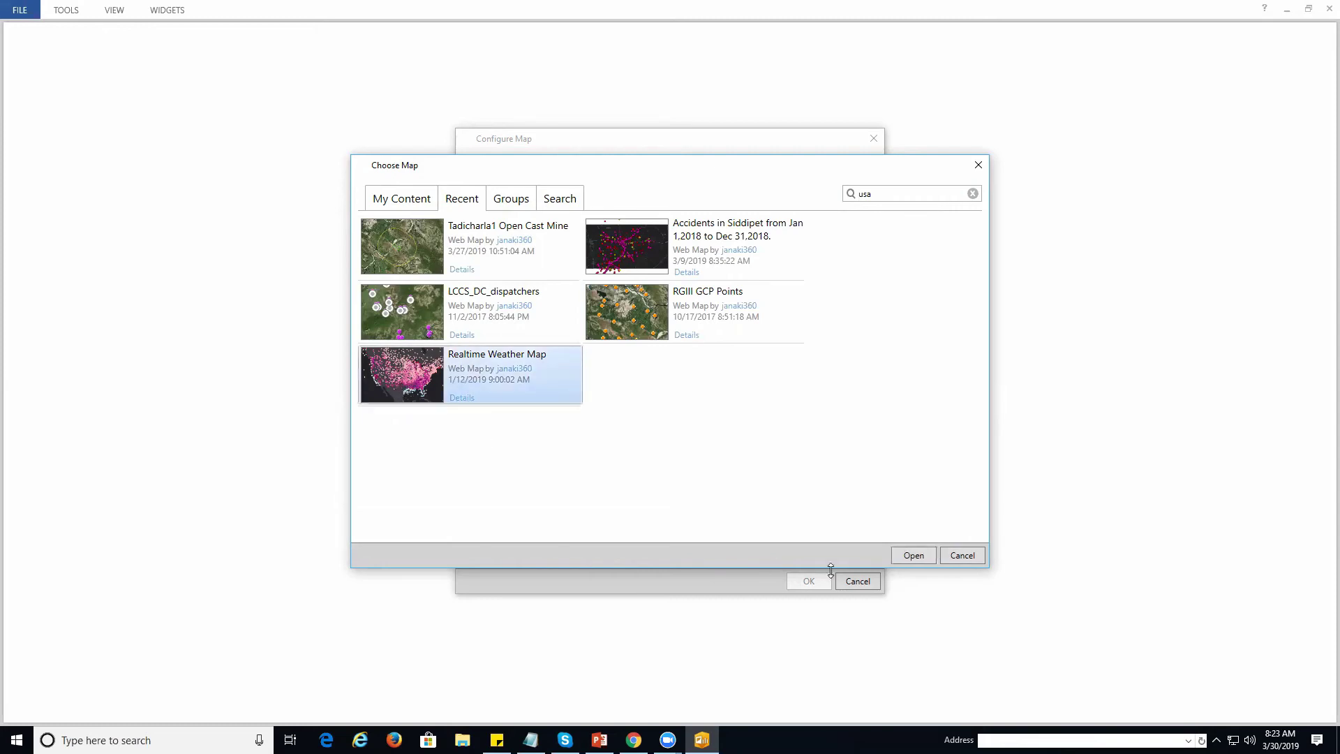
left_click(909, 555)
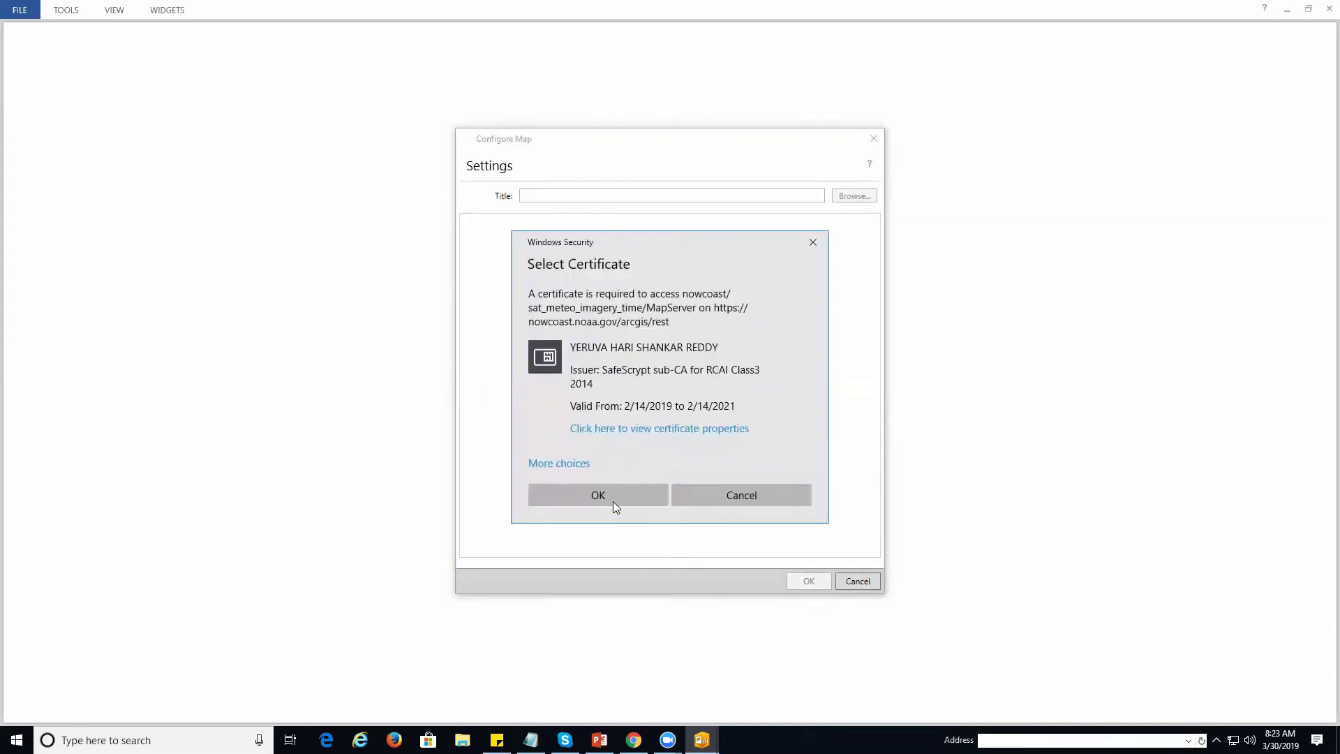
- Try to accept the certificate for the NOAA nowCOAST services, decline the repeated certificate requests, and dismiss the map layer warning
left_click(610, 496)
left_click(610, 496)
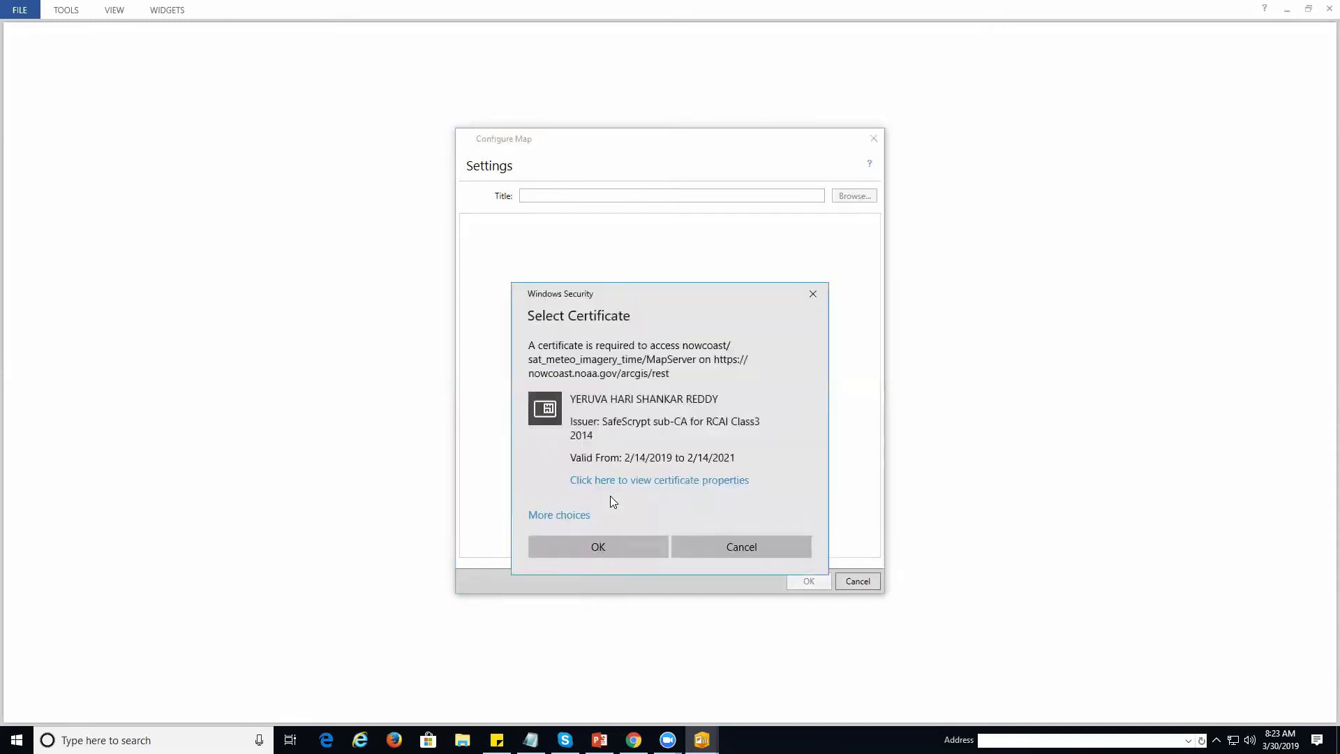
left_click(603, 550)
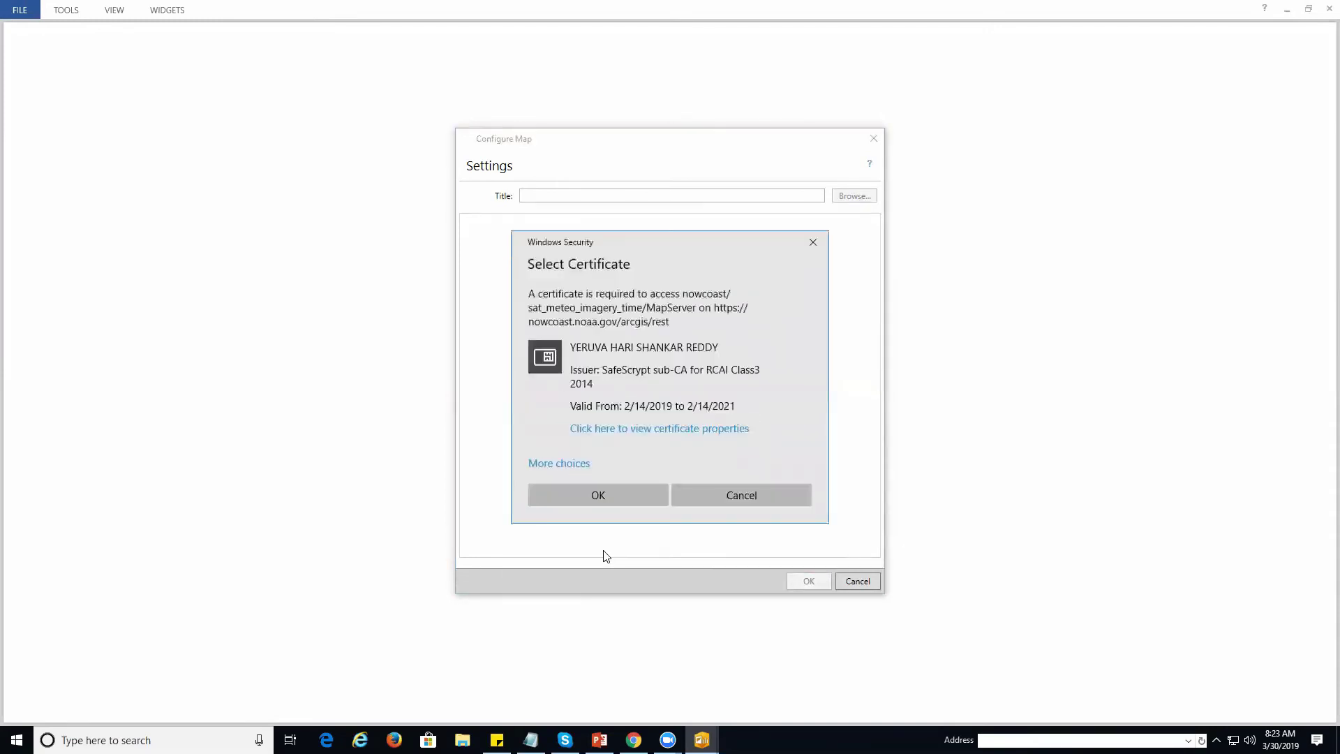
left_click(634, 497)
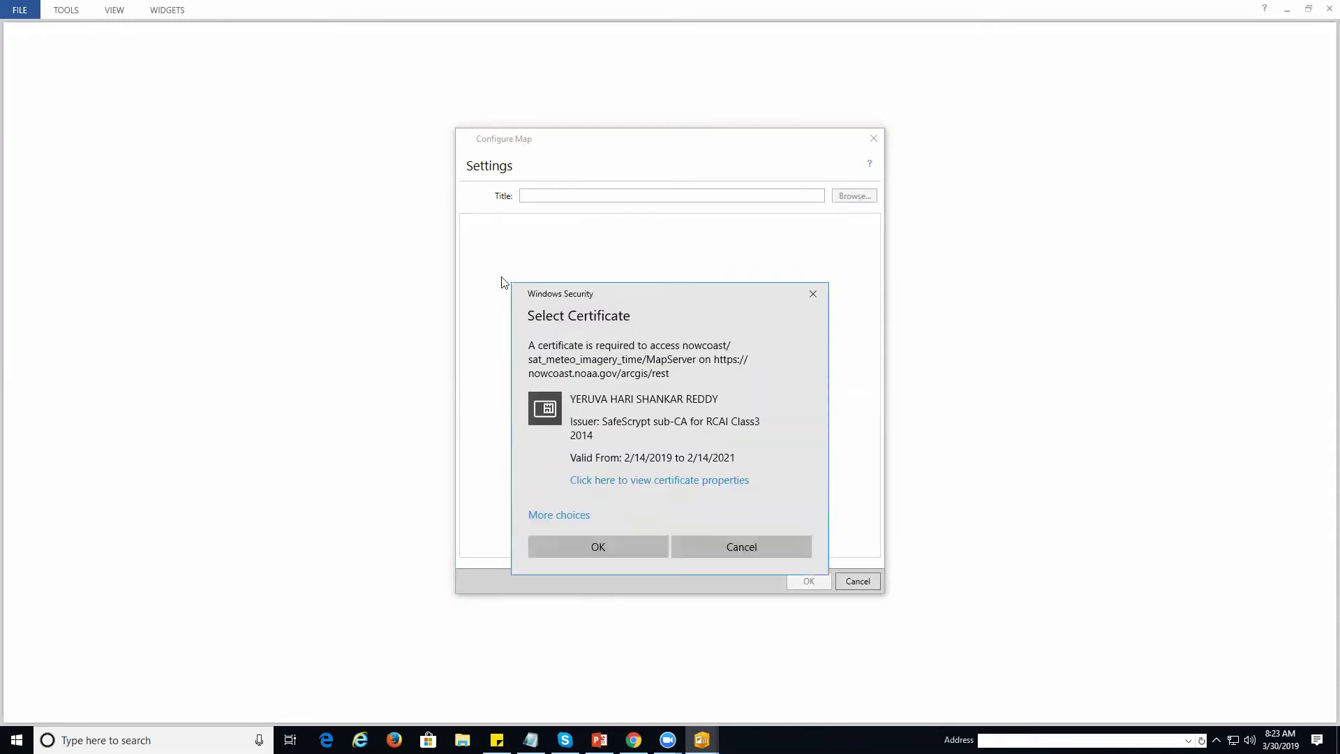
left_click(814, 294)
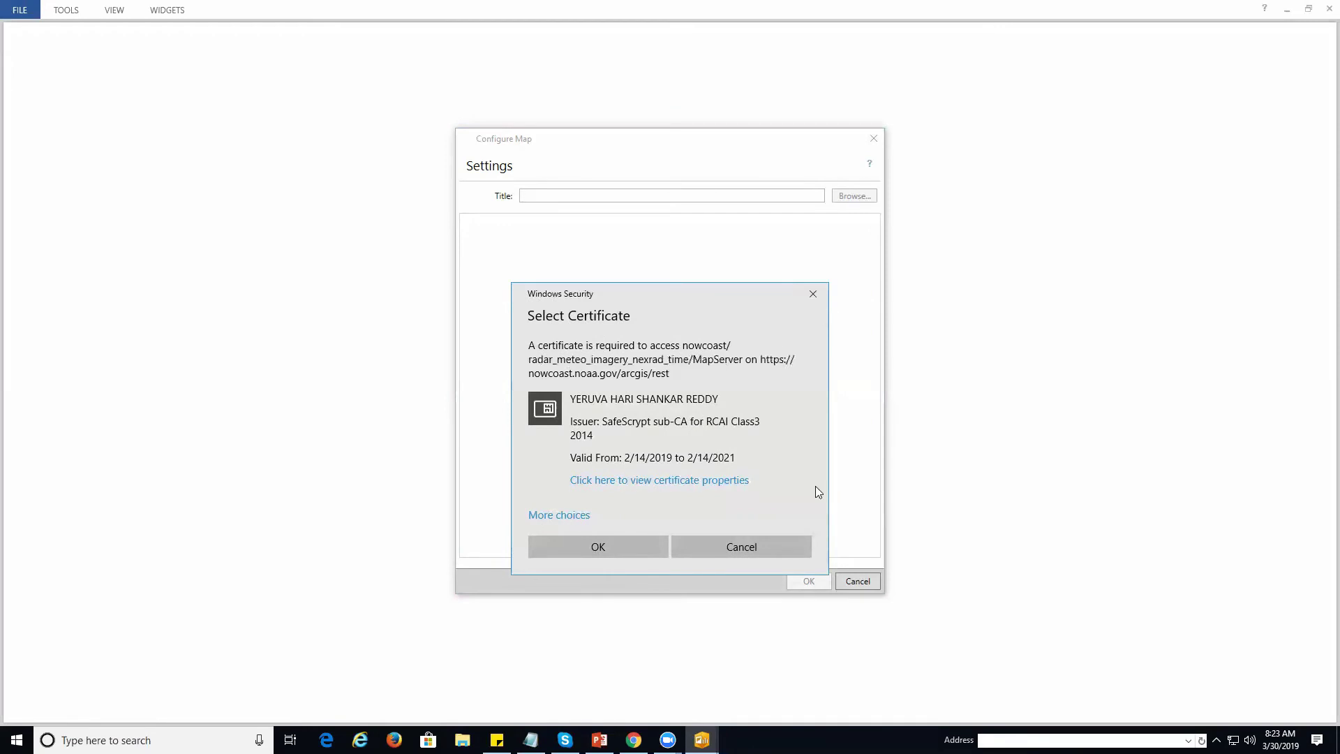
left_click(789, 545)
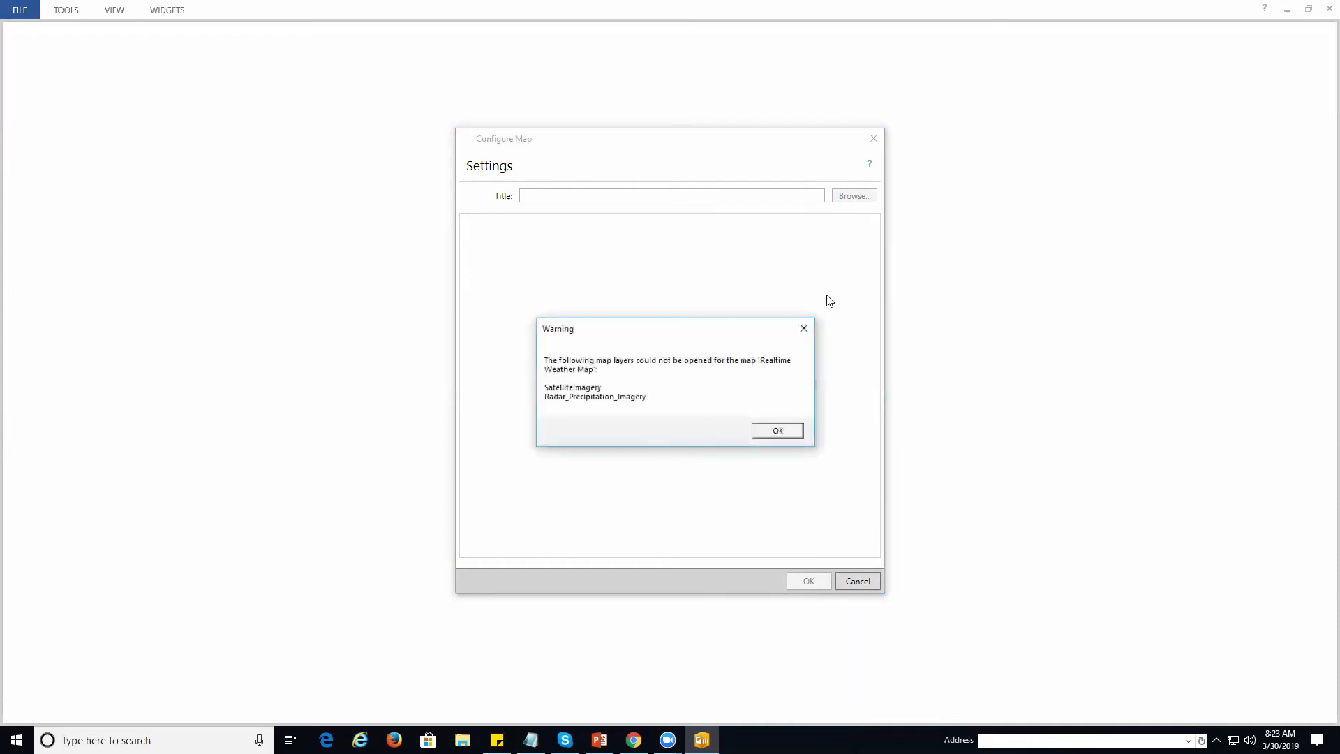
left_click(779, 432)
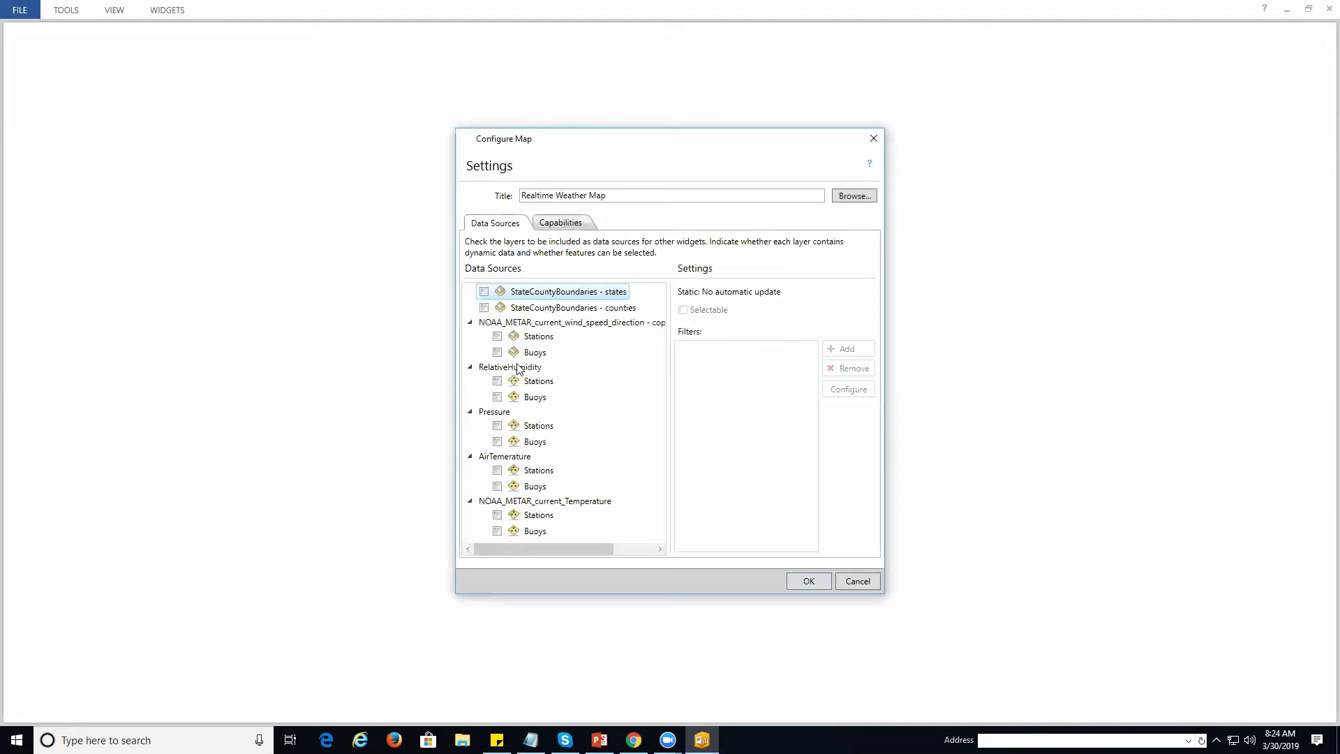
- Include both StateCountyBoundaries layers and the Stations and Buoys layers of RelativeHumidity, Pressure, AirTemerature and NOAA_METAR_current_Temperature as data sources
left_click(485, 292)
left_click(486, 308)
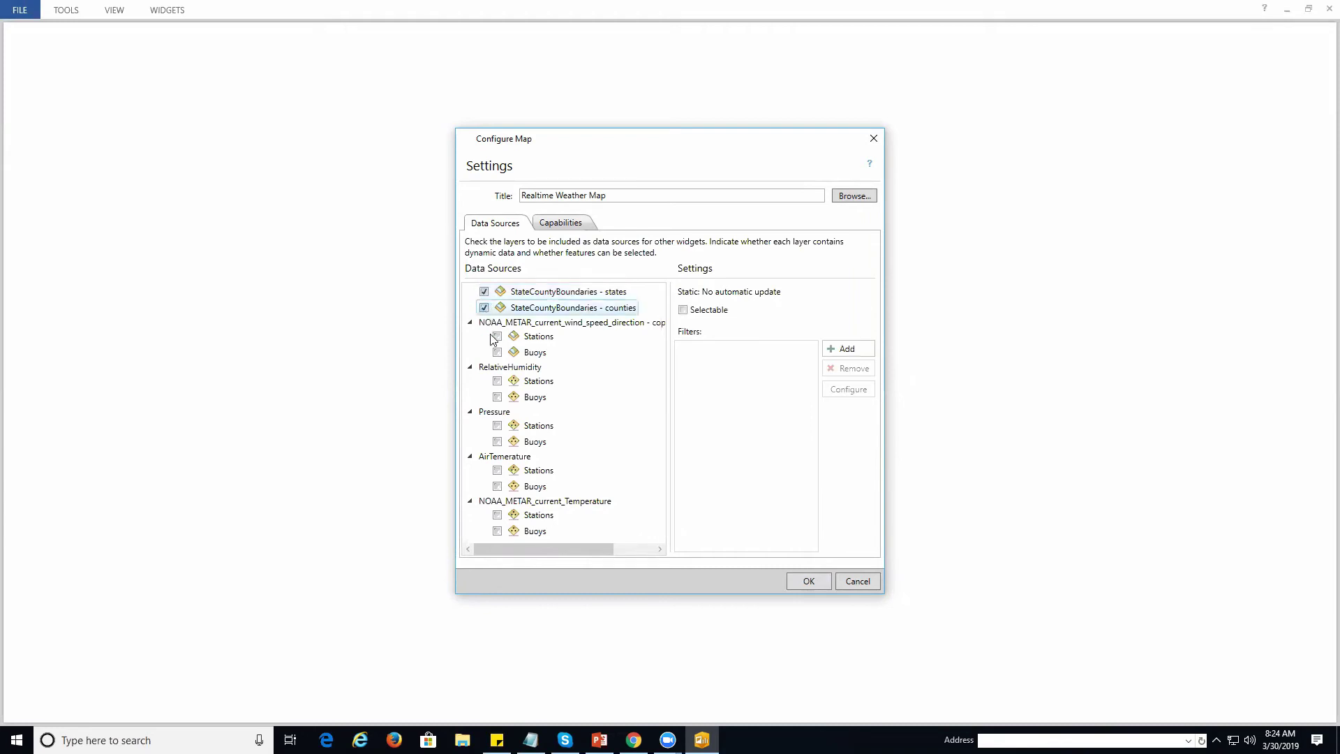
left_click(497, 382)
left_click(497, 397)
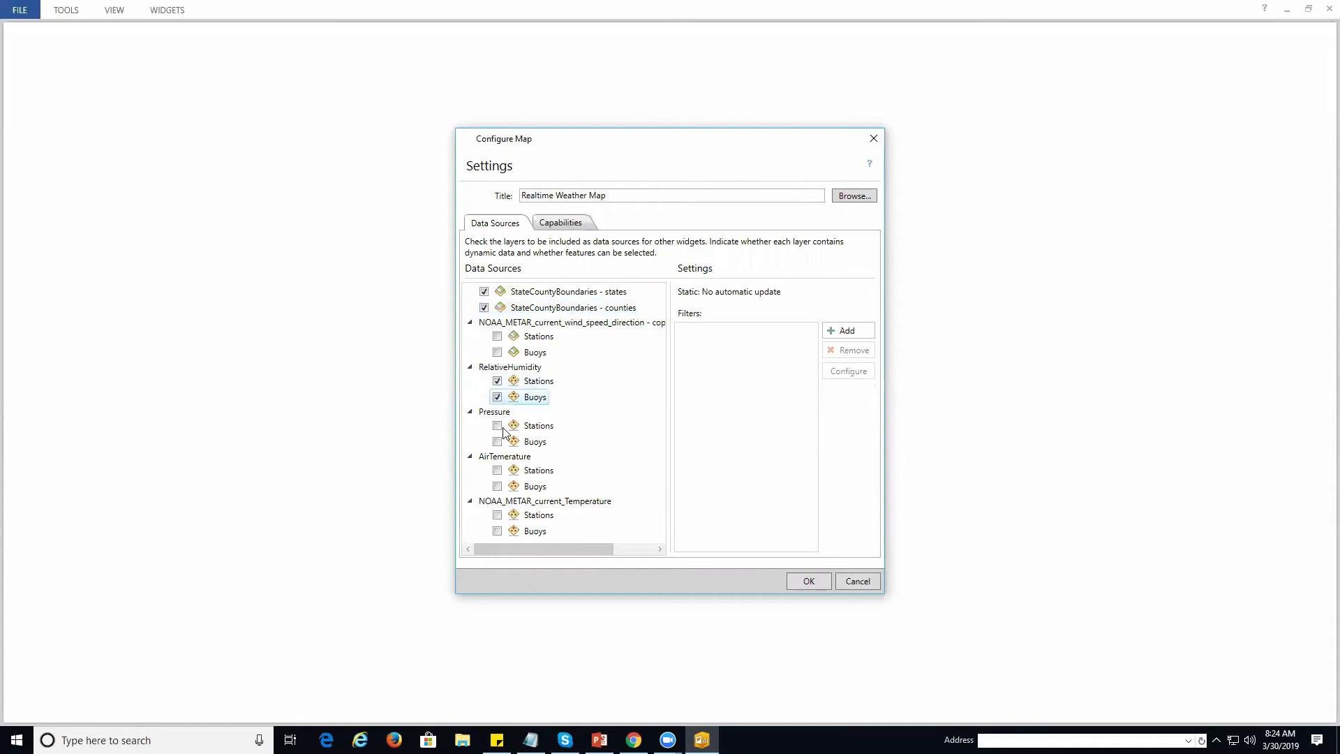
left_click(497, 425)
left_click(497, 442)
left_click(497, 471)
left_click(497, 487)
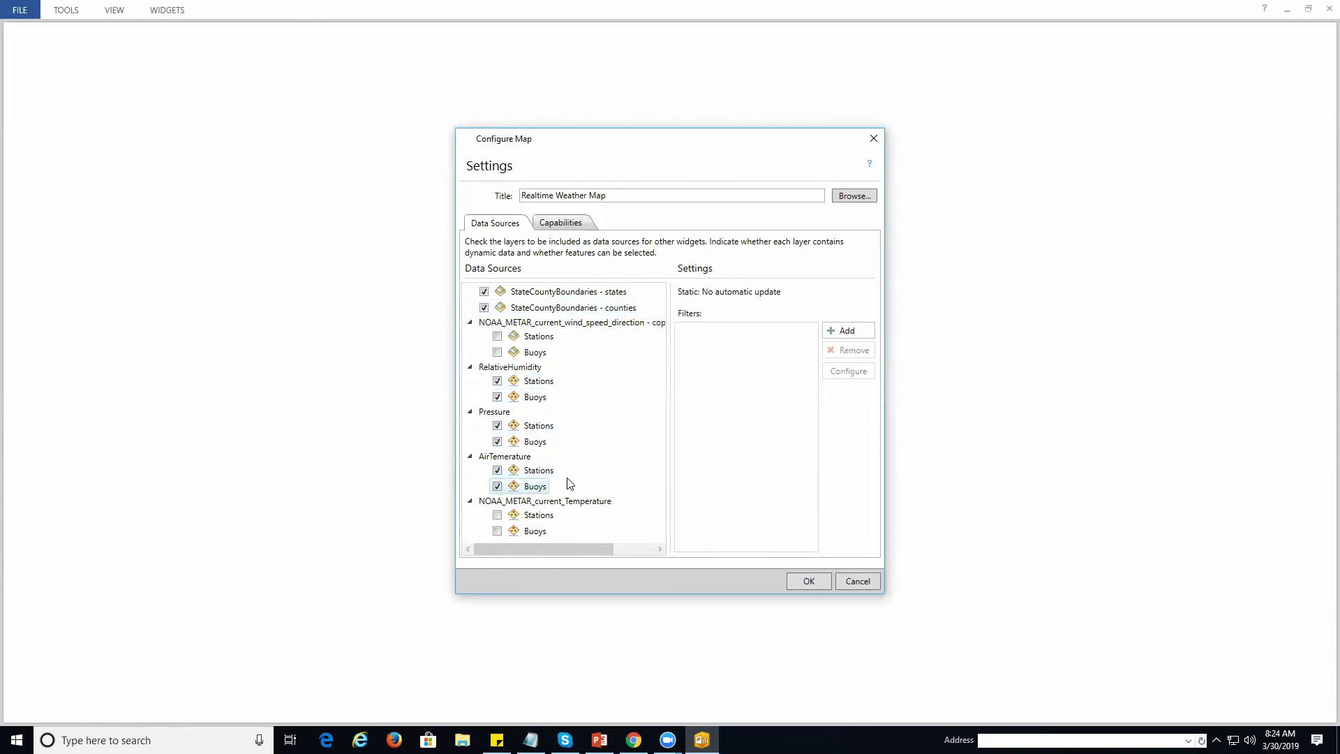
left_click(497, 517)
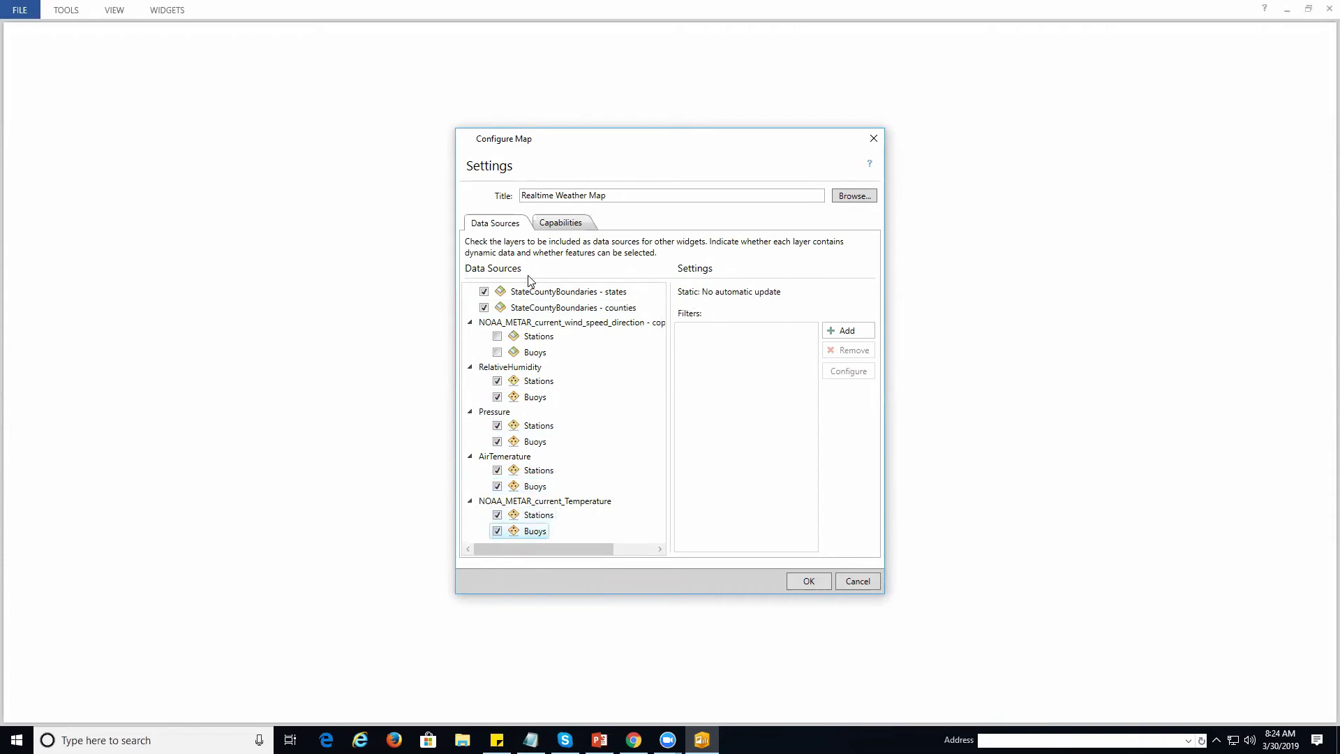
- Enable the map's Directions from here, Directions to here, Follow, Show pop-up, Highlight, Pan to and Select feature actions
left_click(576, 225)
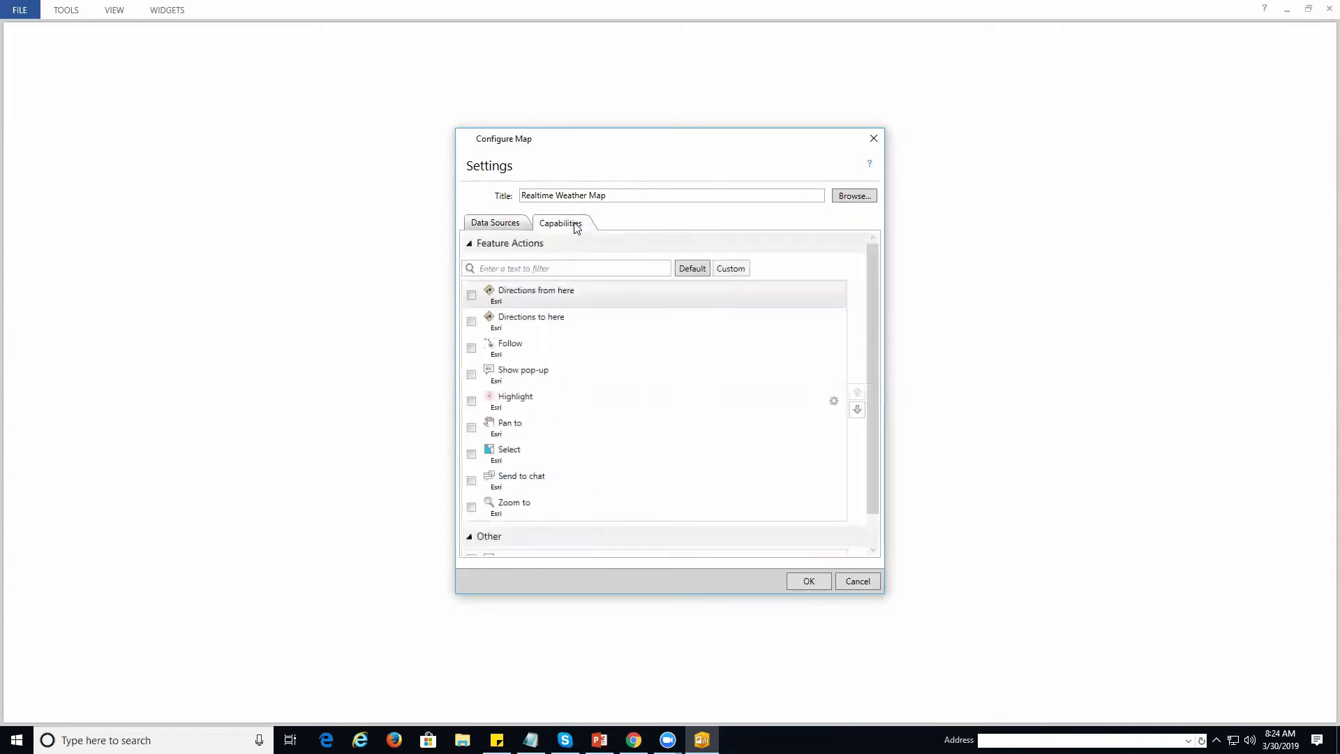
left_click(472, 295)
left_click(471, 321)
left_click(471, 347)
left_click(471, 374)
left_click(472, 400)
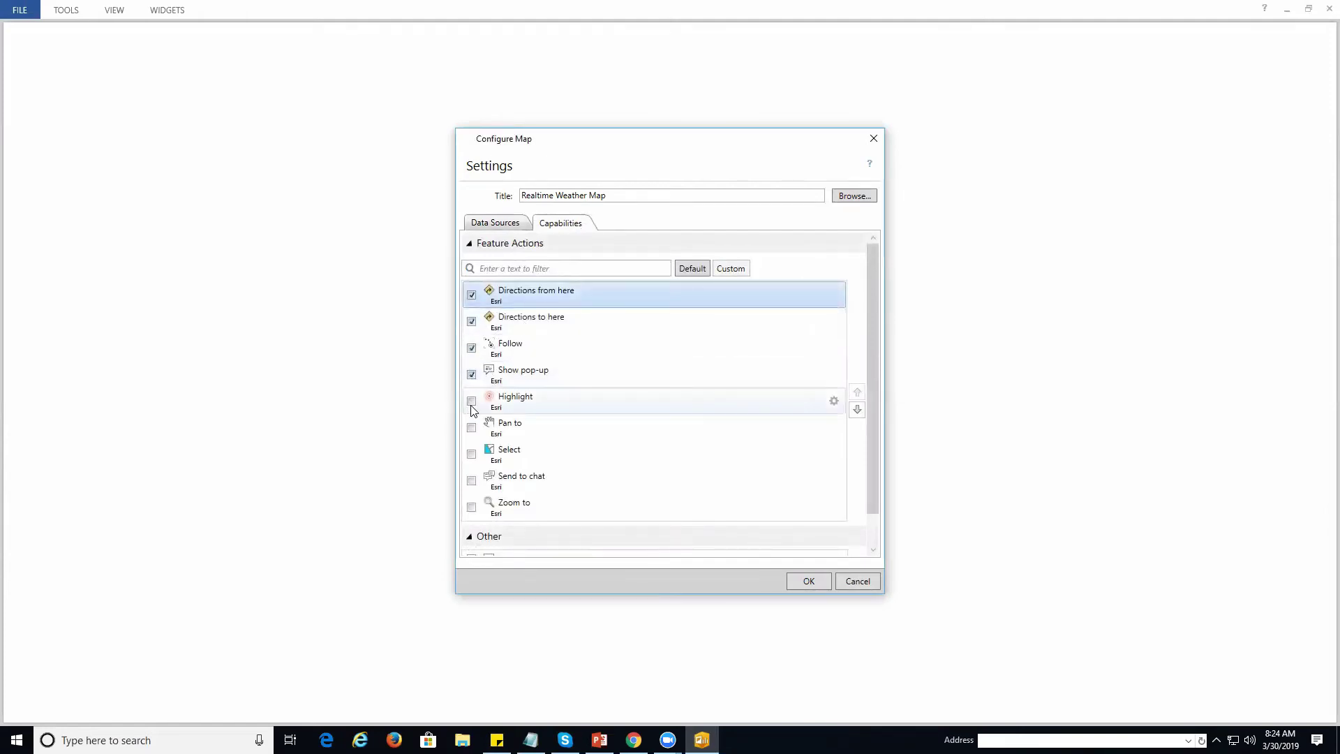
left_click(471, 427)
left_click(471, 454)
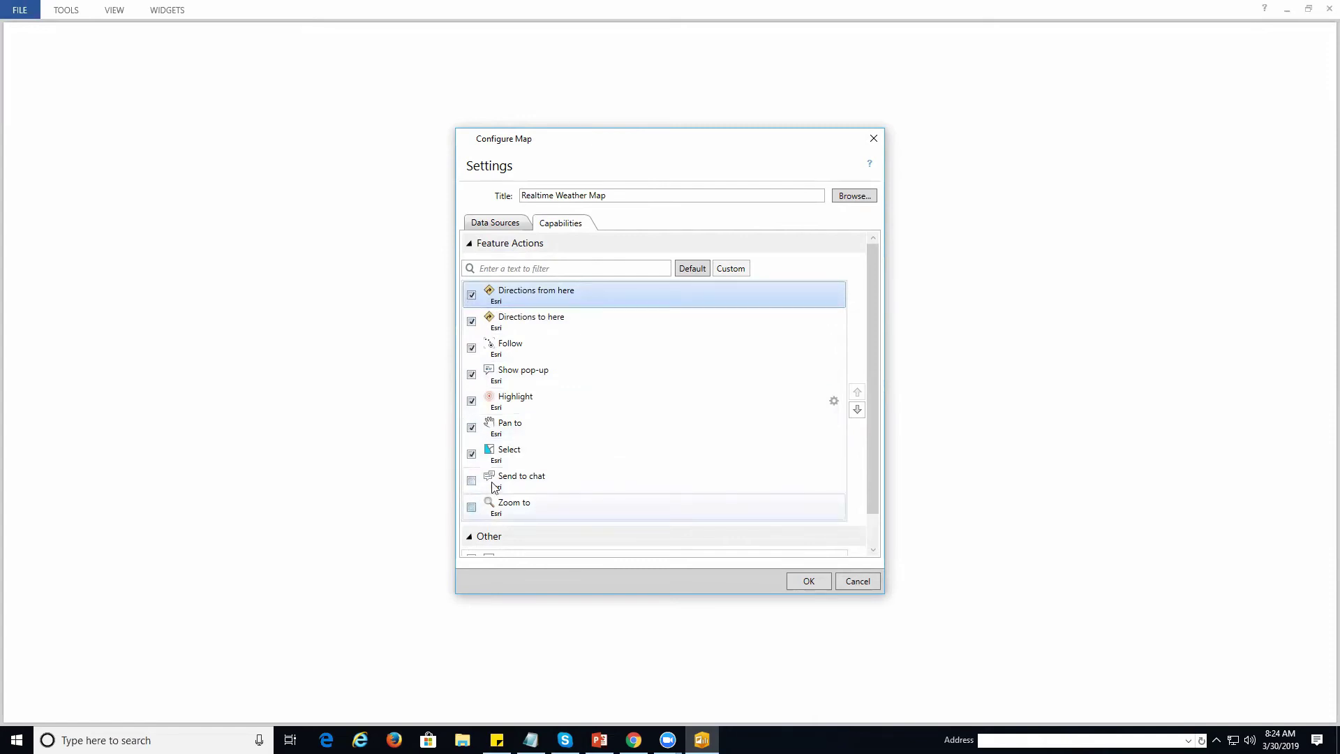
- Enable the map's Feature Pop-ups and Coordinates capabilities and the Zoom to feature action
left_click_drag(871, 492, 871, 532)
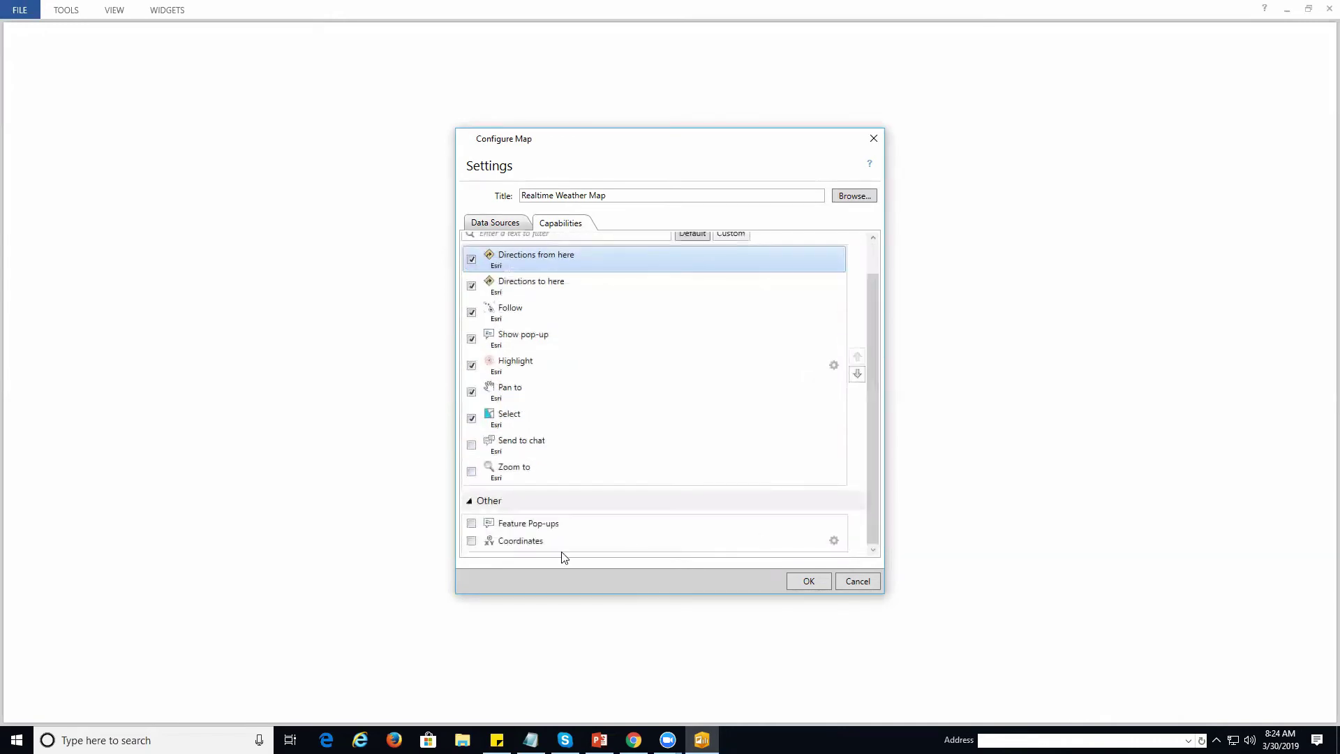
left_click(472, 524)
left_click(472, 541)
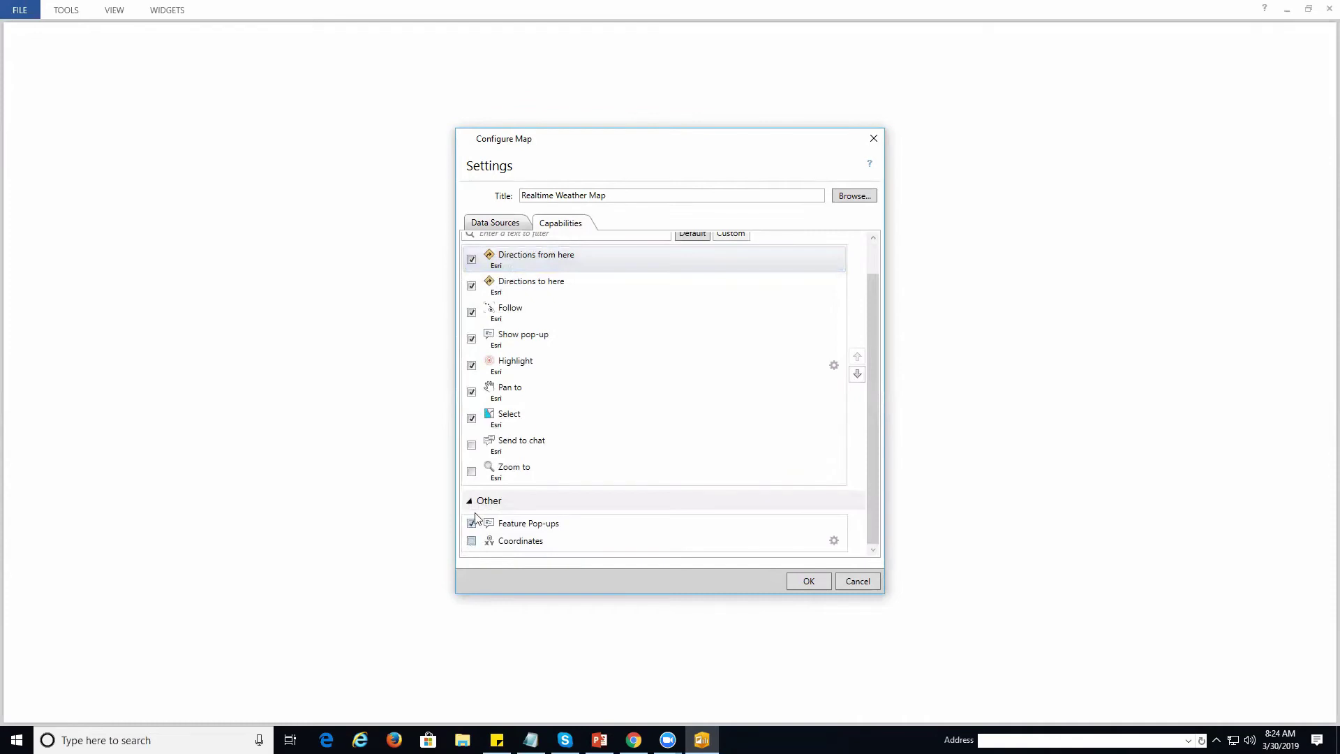
left_click(472, 471)
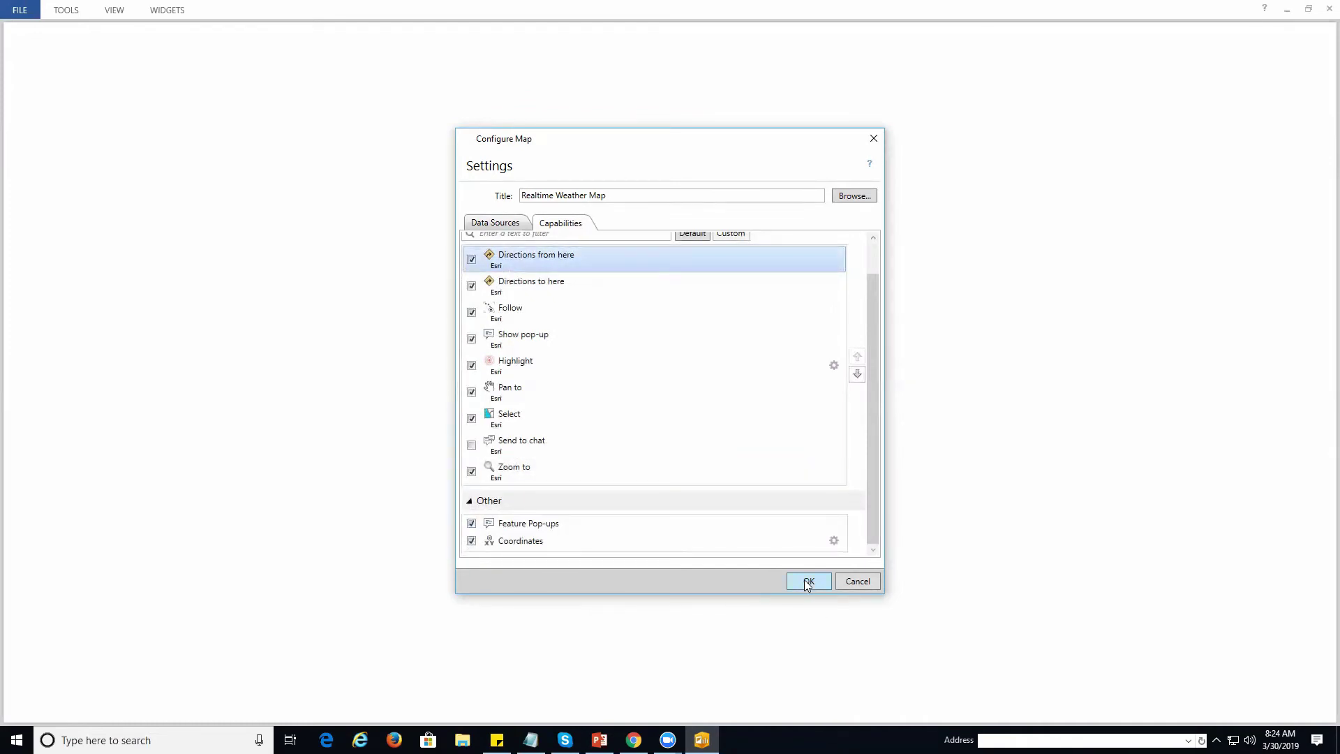
- Keep the Highlight action's extent update as Pan to the feature and finish configuring the map widget
left_click(834, 366)
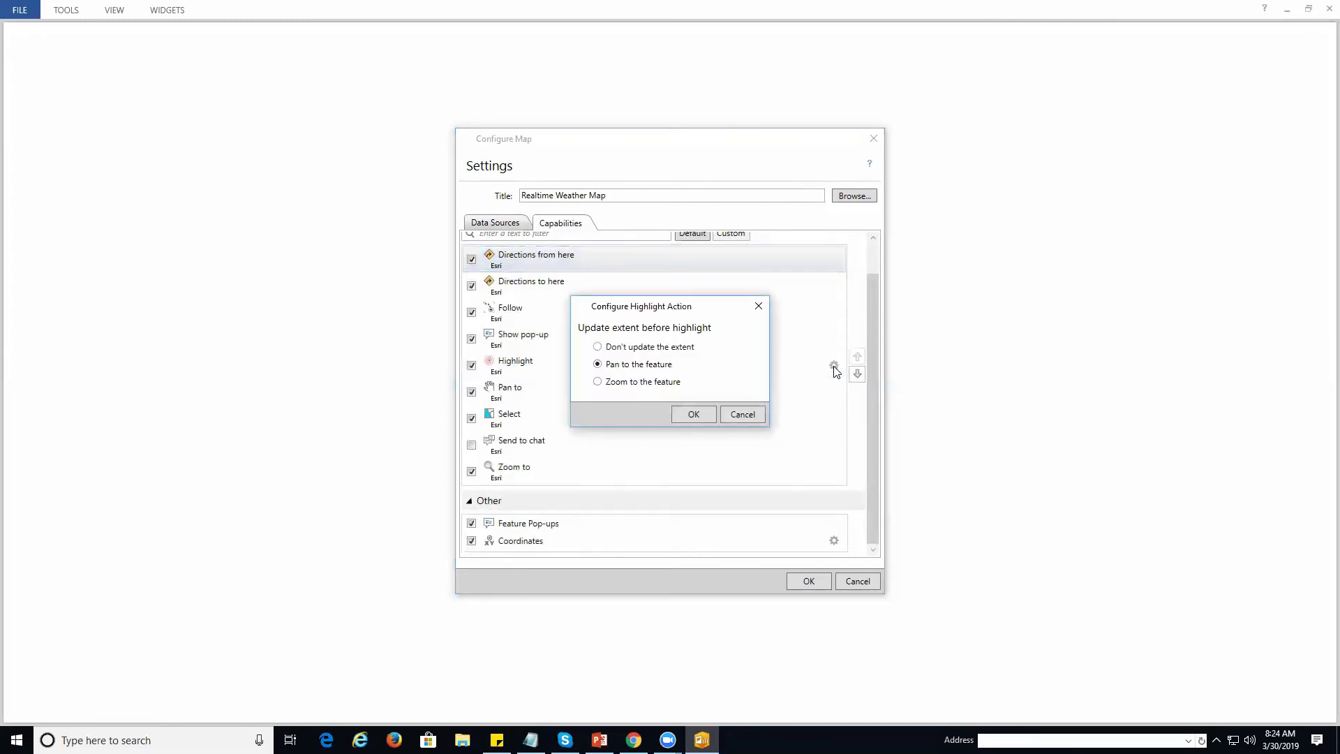
left_click(695, 415)
left_click(807, 580)
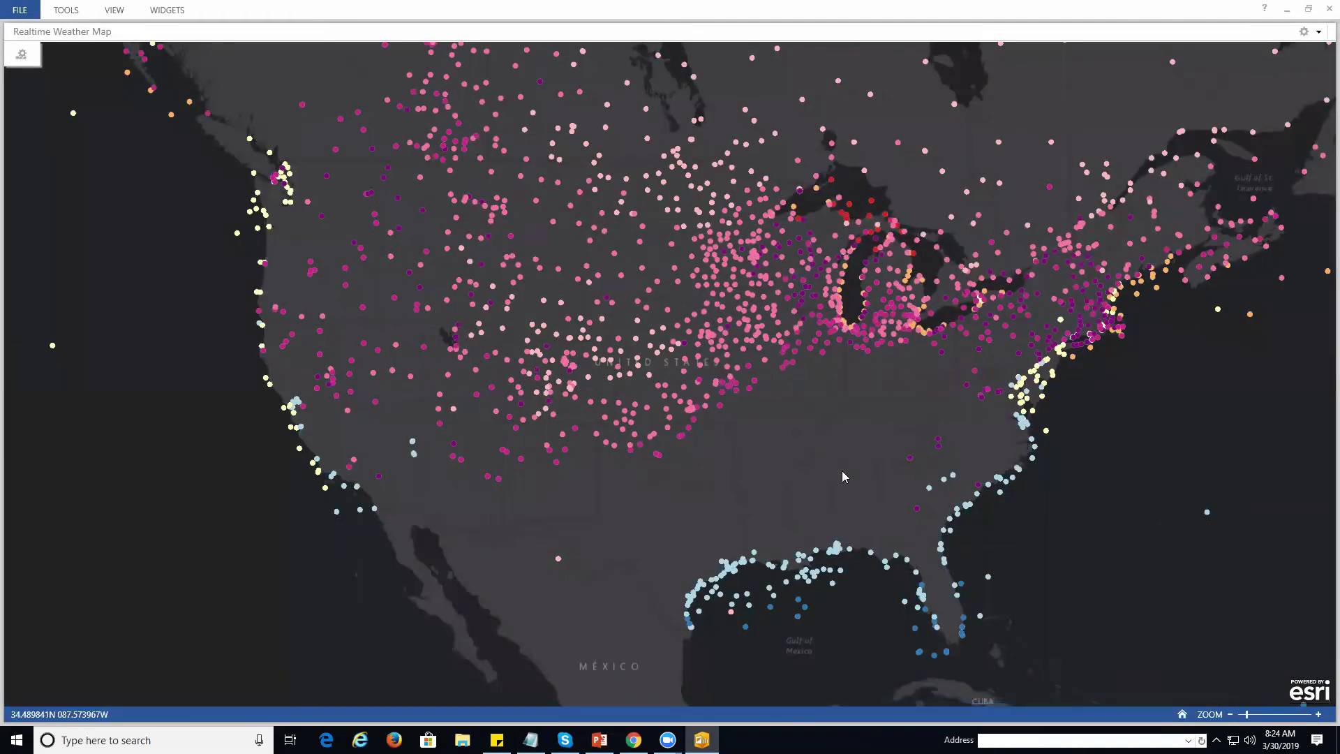
- Examine the station and buoy points across North America and review the map widget's data source settings
left_click_drag(845, 381, 761, 511)
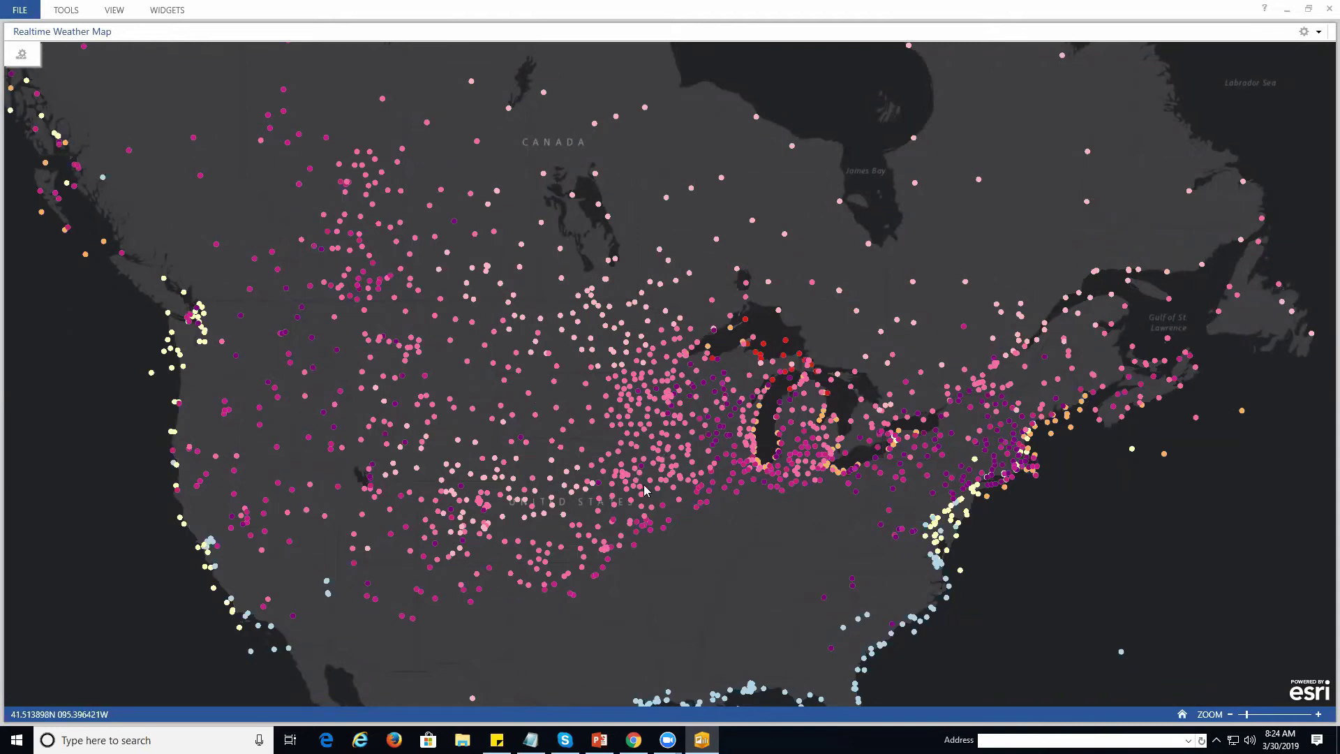
scroll(644, 484, "up", 2)
scroll(665, 468, "up", 1)
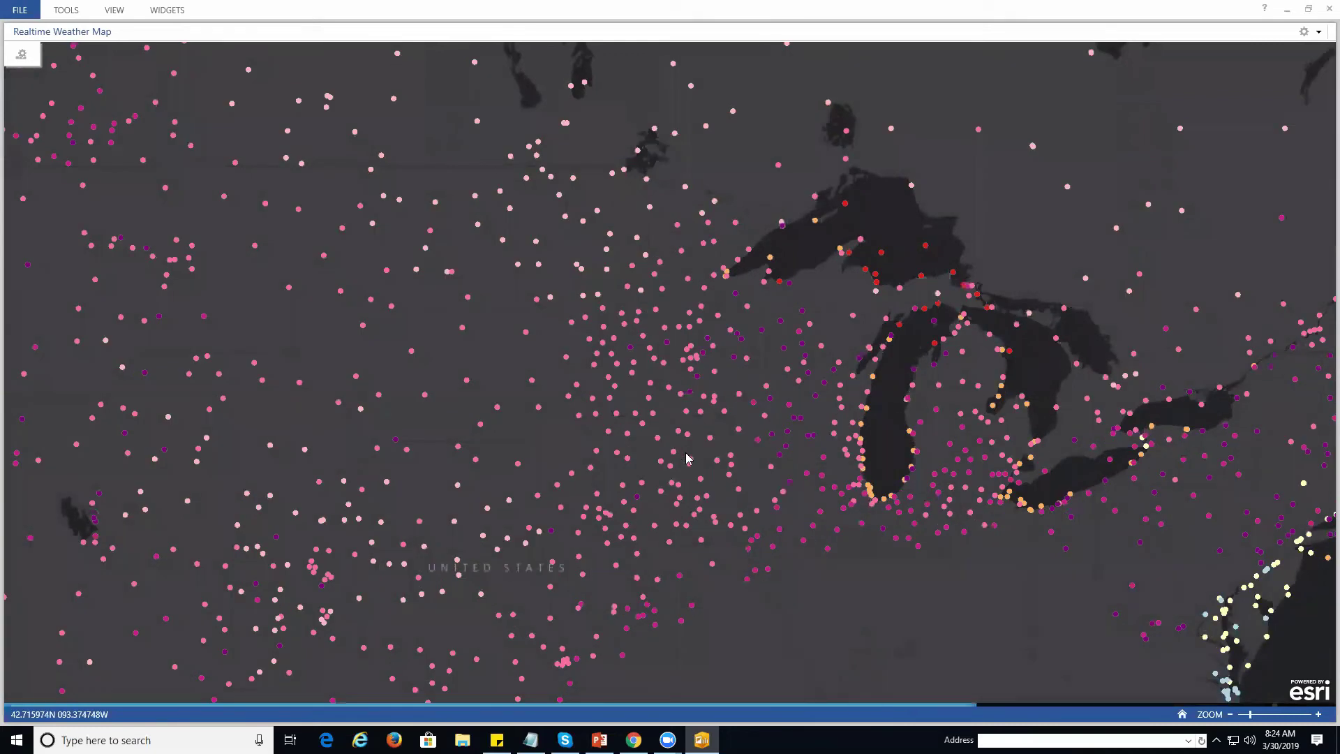
scroll(686, 458, "down", 2)
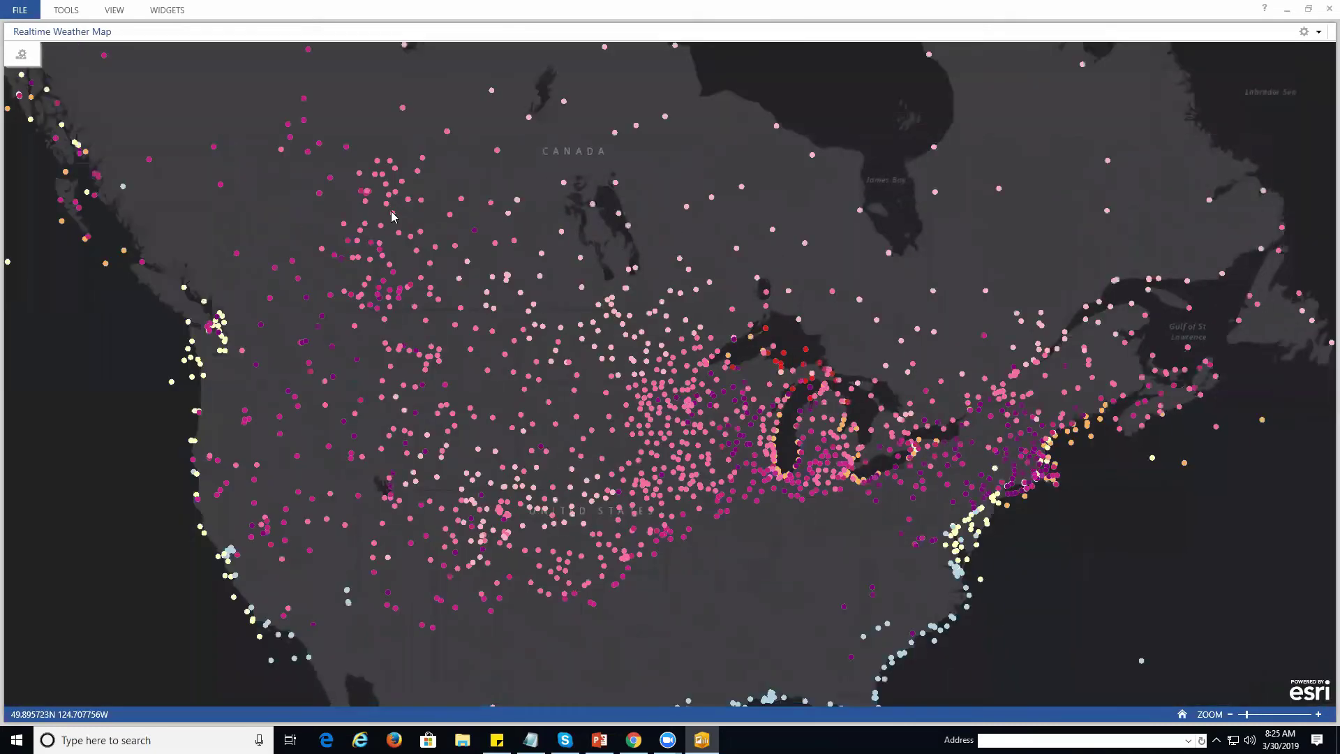
left_click_drag(541, 443, 553, 465)
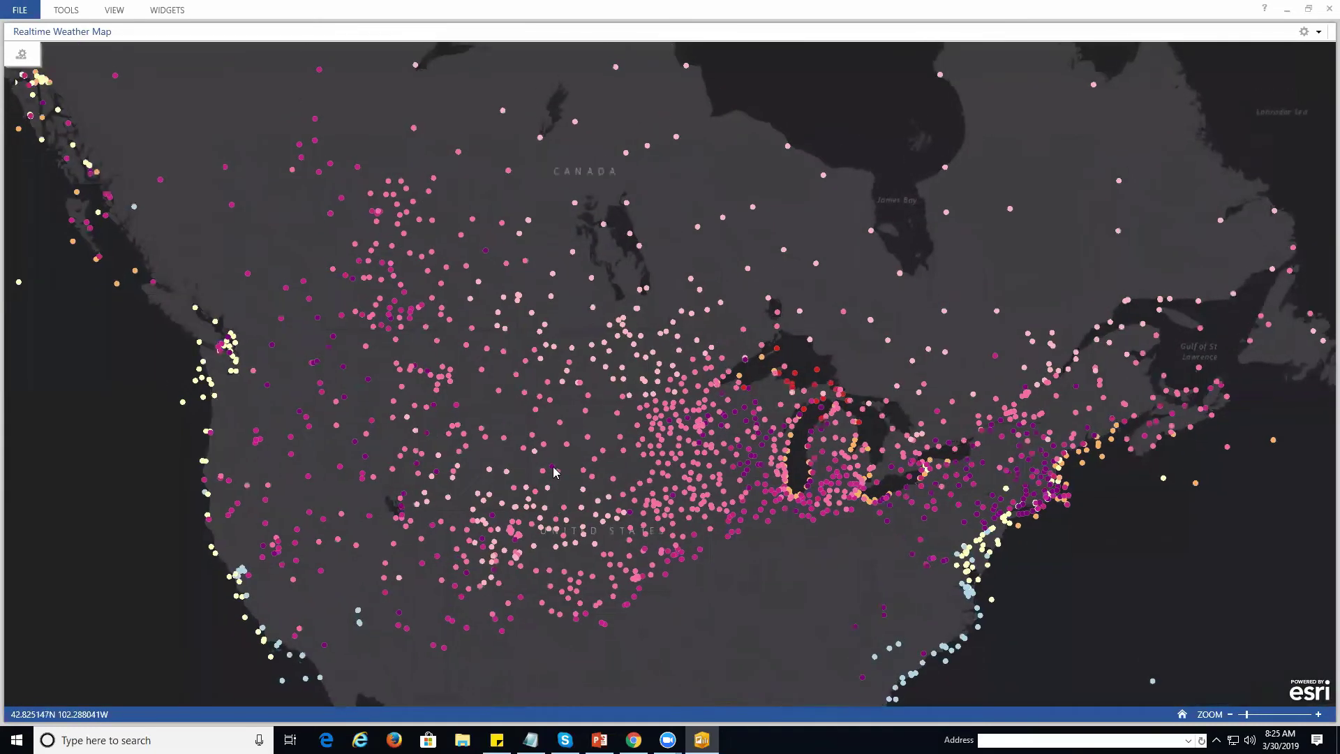
left_click(1304, 32)
left_click(1243, 40)
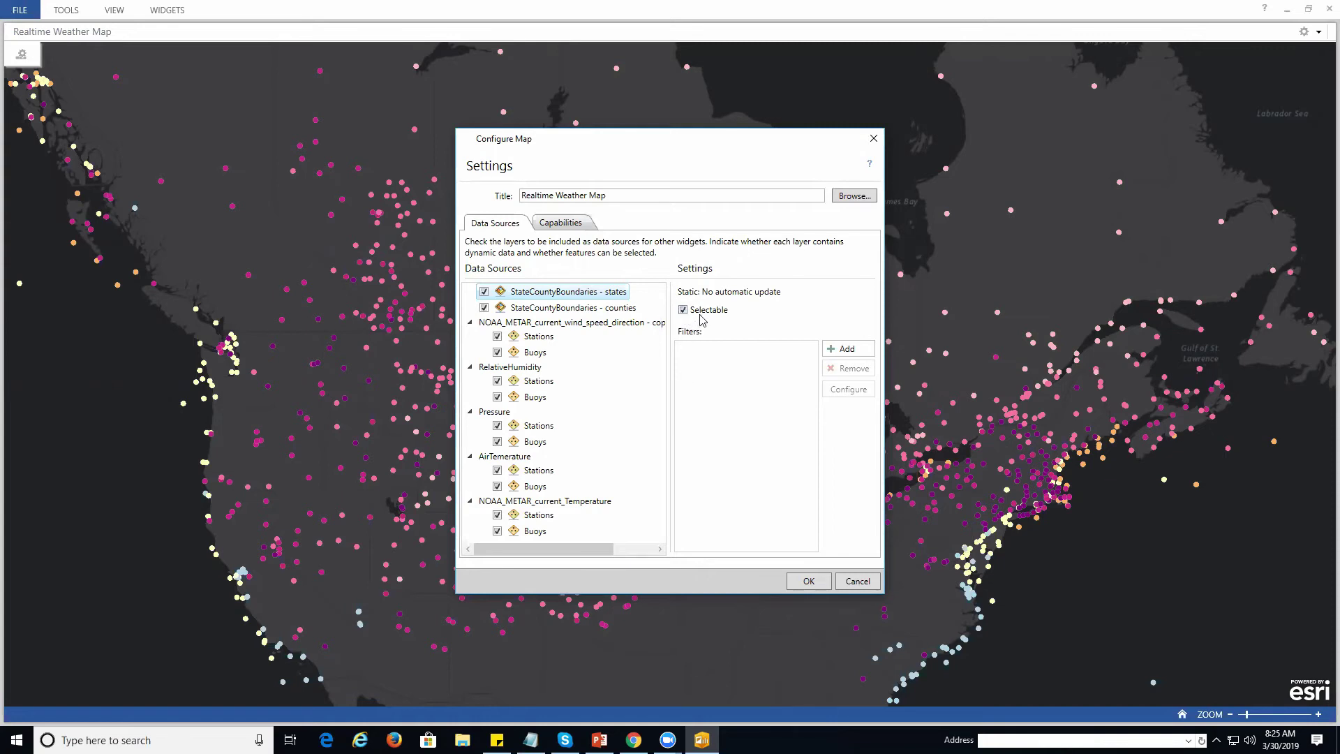
left_click(876, 587)
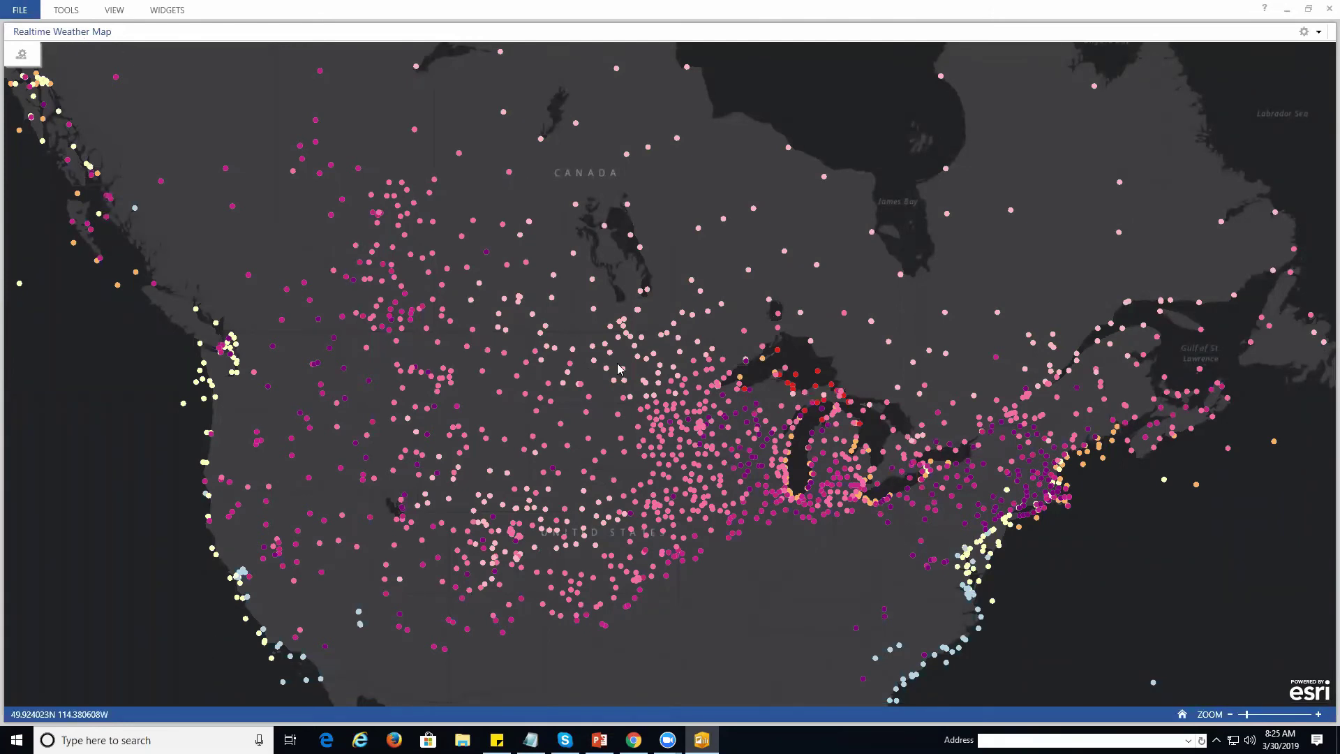
scroll(618, 369, "up", 2)
scroll(617, 369, "down", 2)
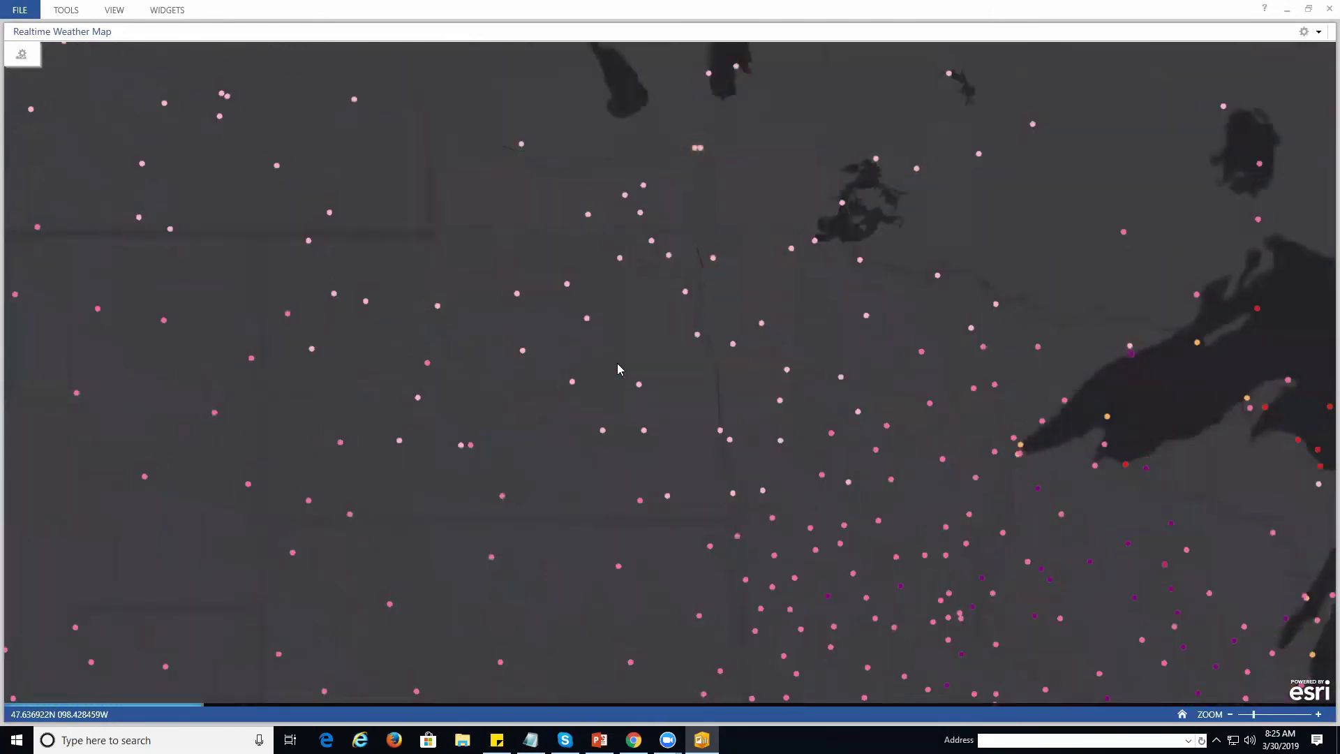
scroll(287, 183, "down", 1)
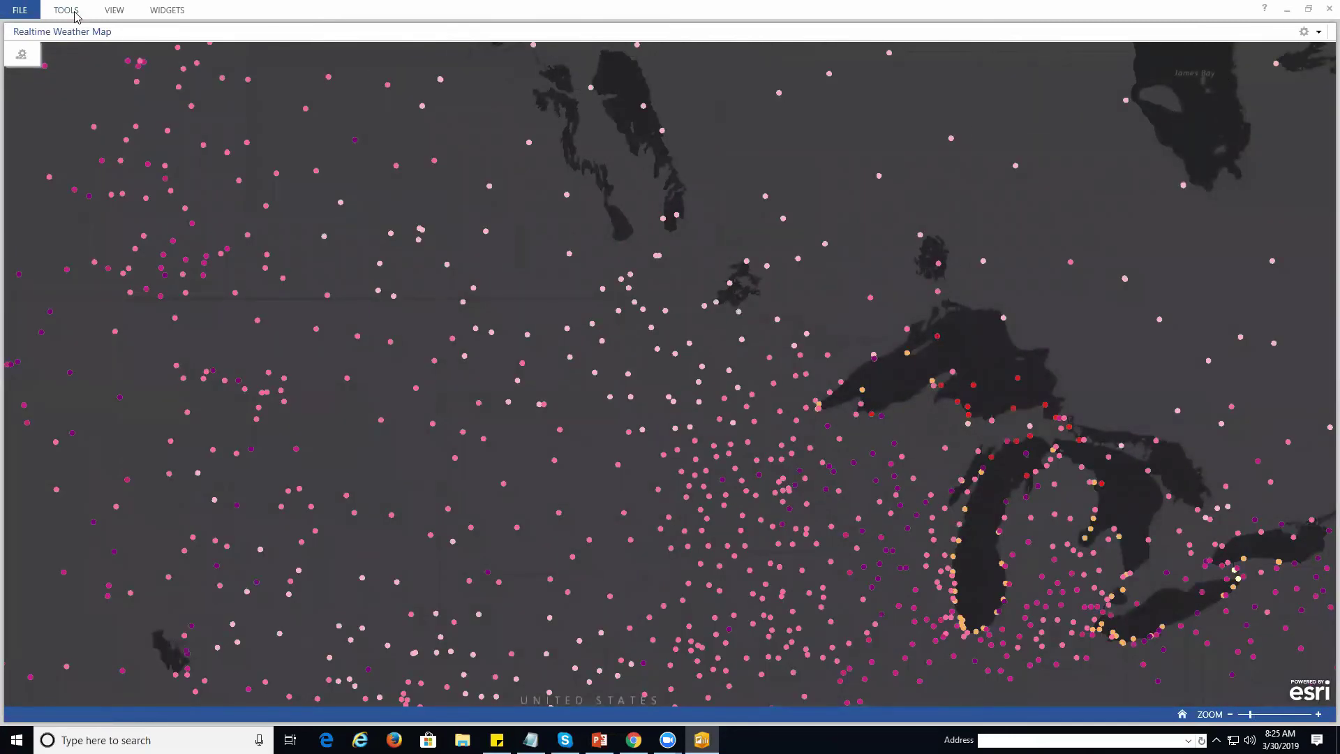
- Add a Legend widget to the operation view
left_click(157, 14)
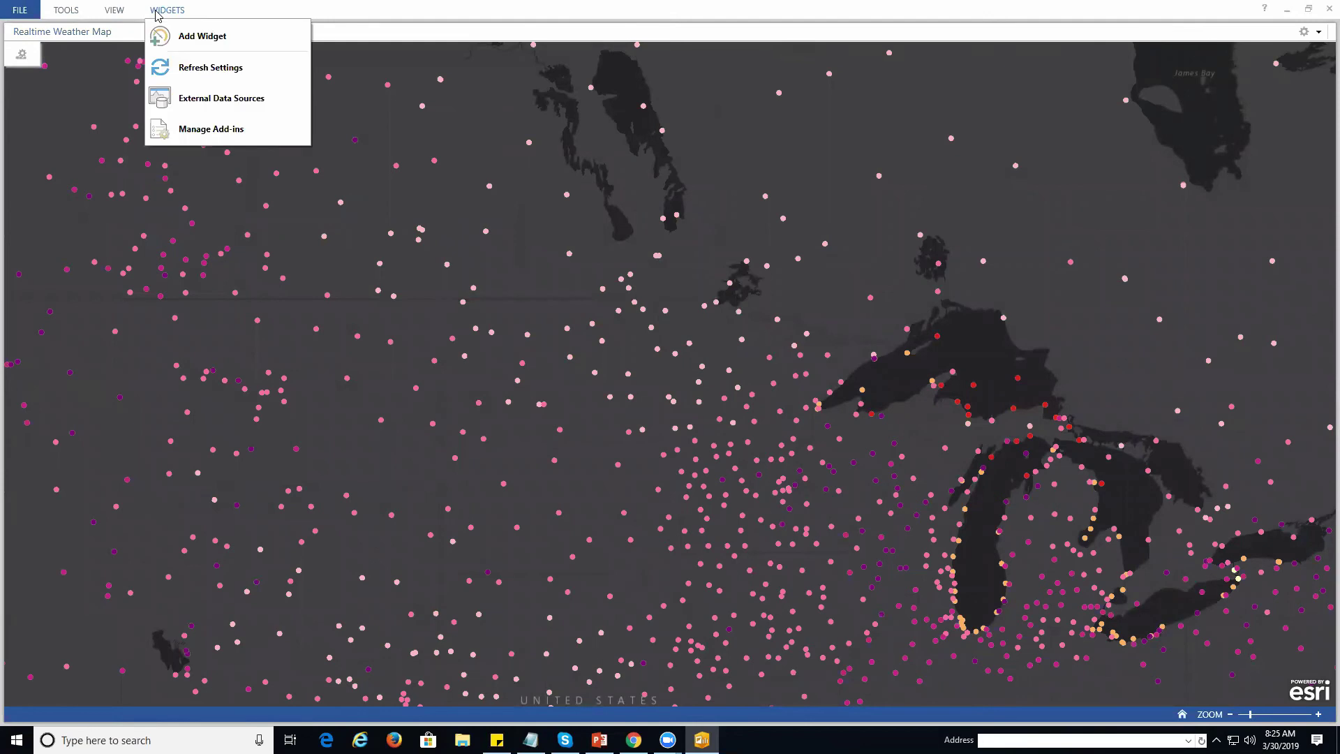
left_click(181, 46)
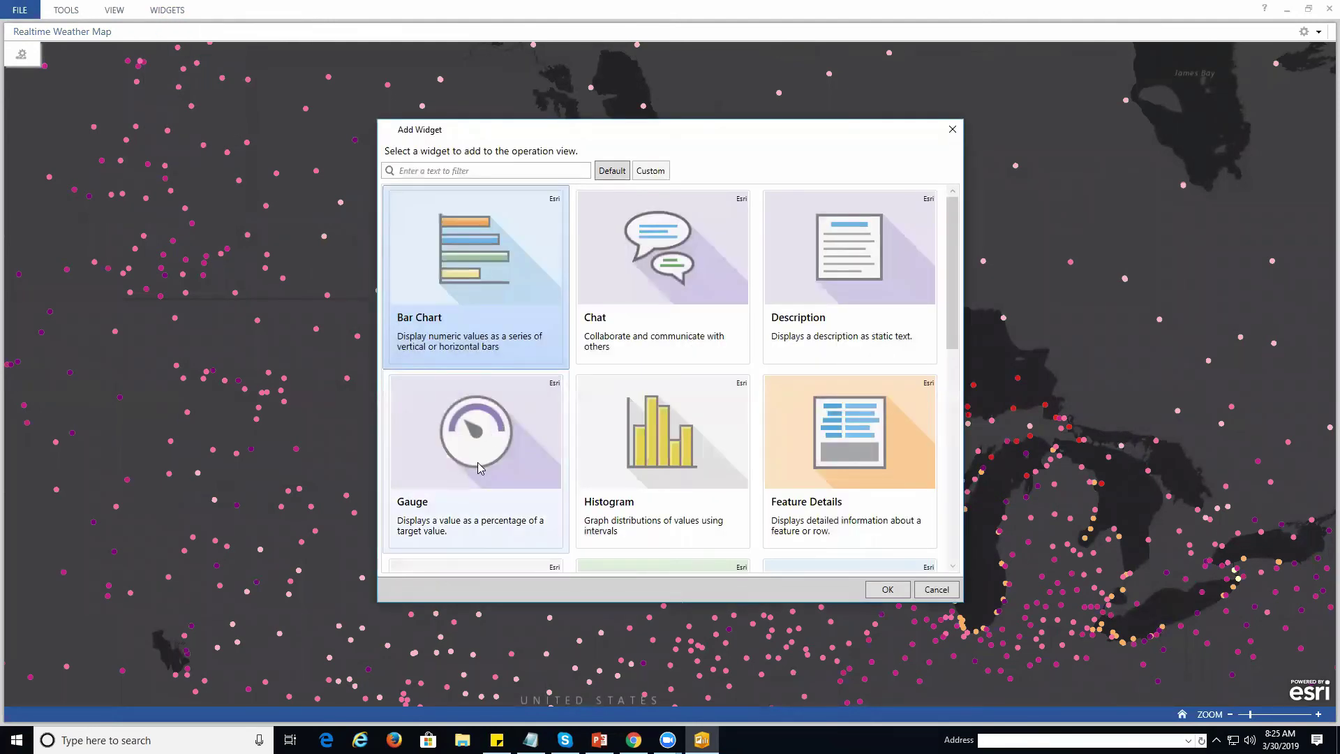
scroll(480, 468, "down", 1)
scroll(480, 469, "down", 2)
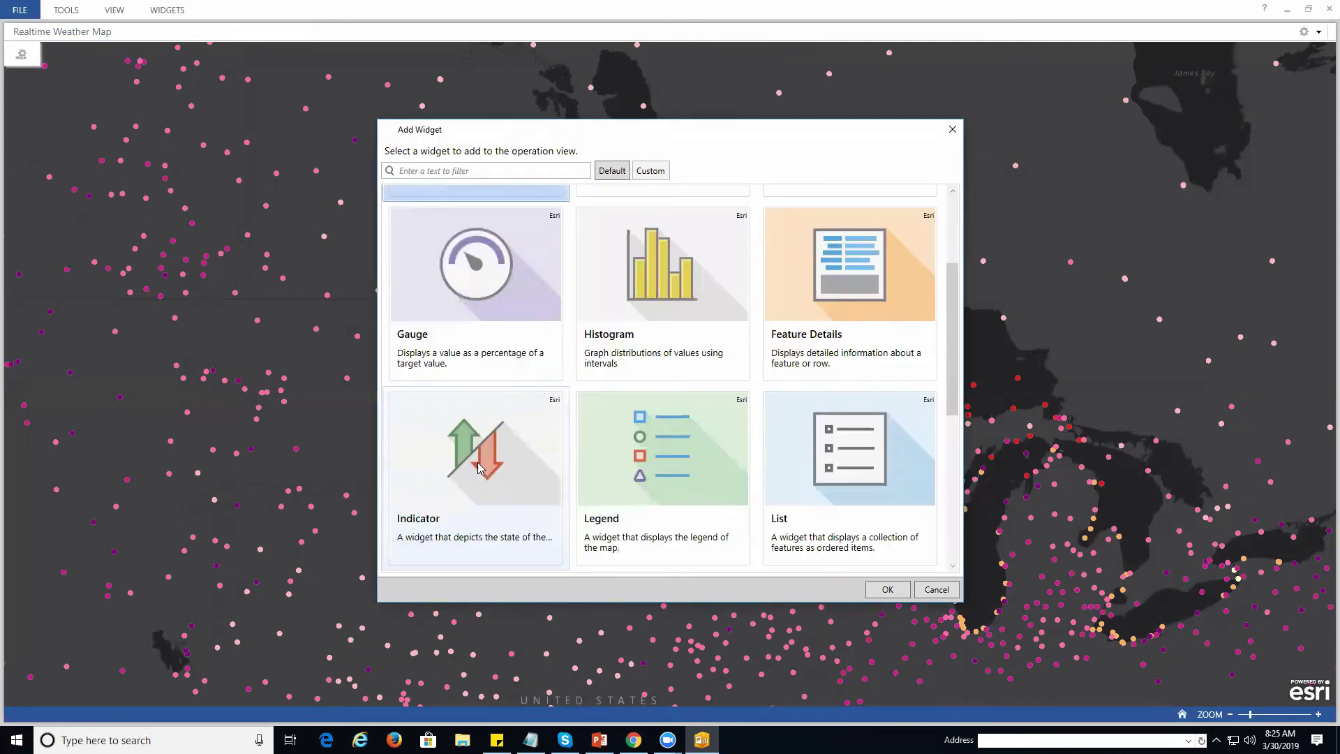
scroll(485, 469, "down", 1)
left_click(643, 441)
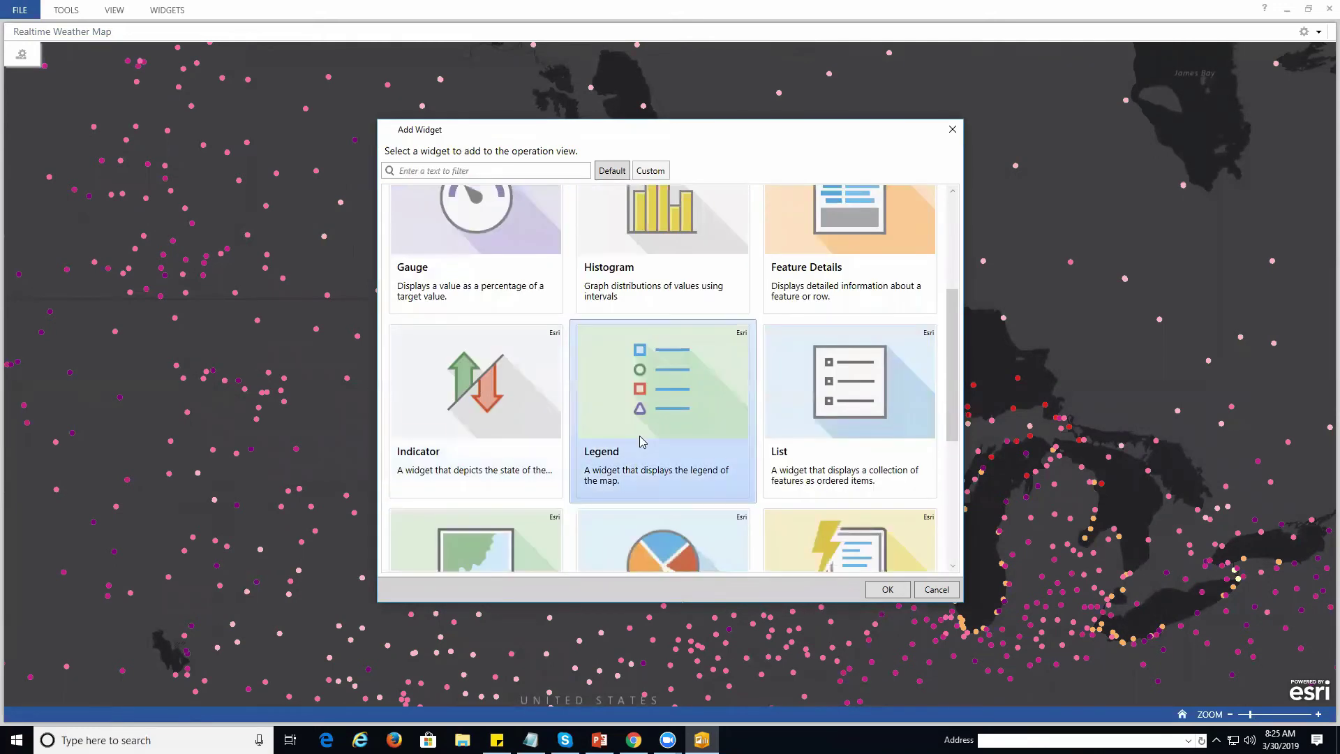
left_click(888, 590)
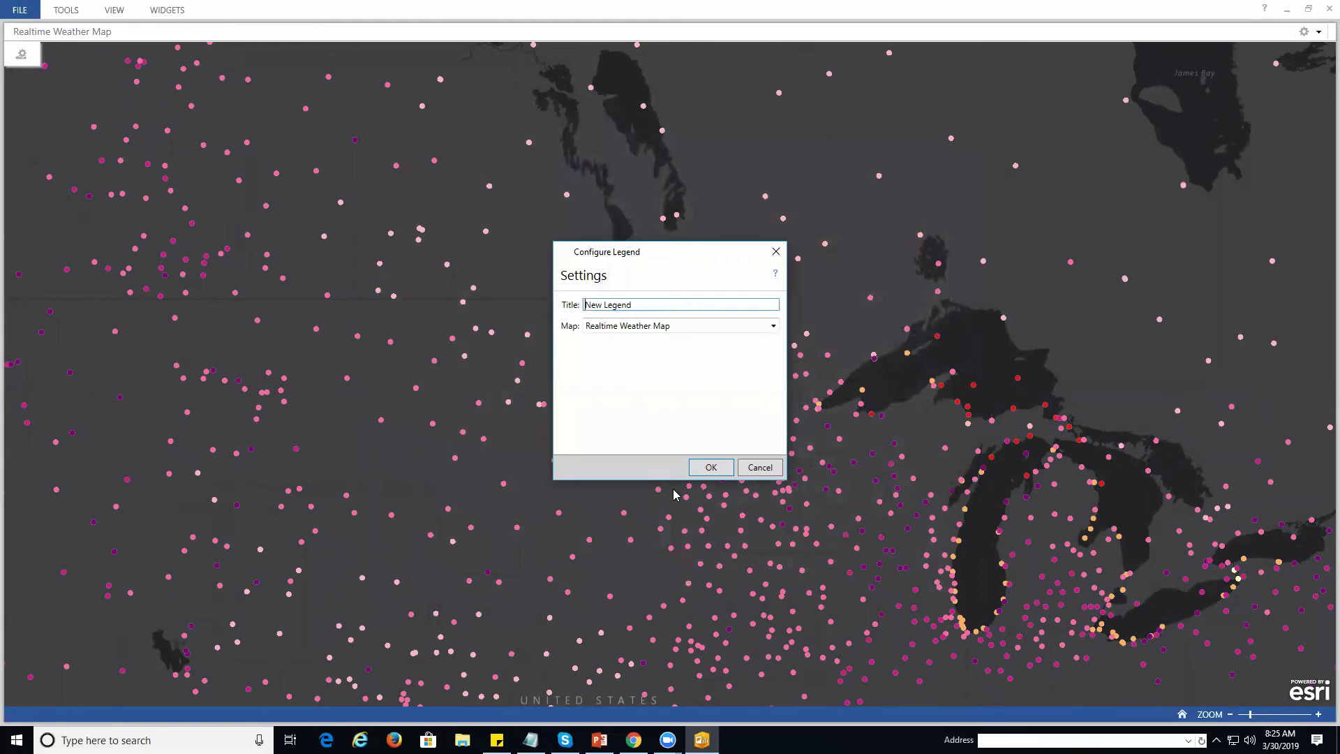
- Title the legend "Real time Weather Map" and dock it to the right of the map
left_click_drag(658, 305, 307, 289)
type("Real time Weather Map")
left_click(710, 467)
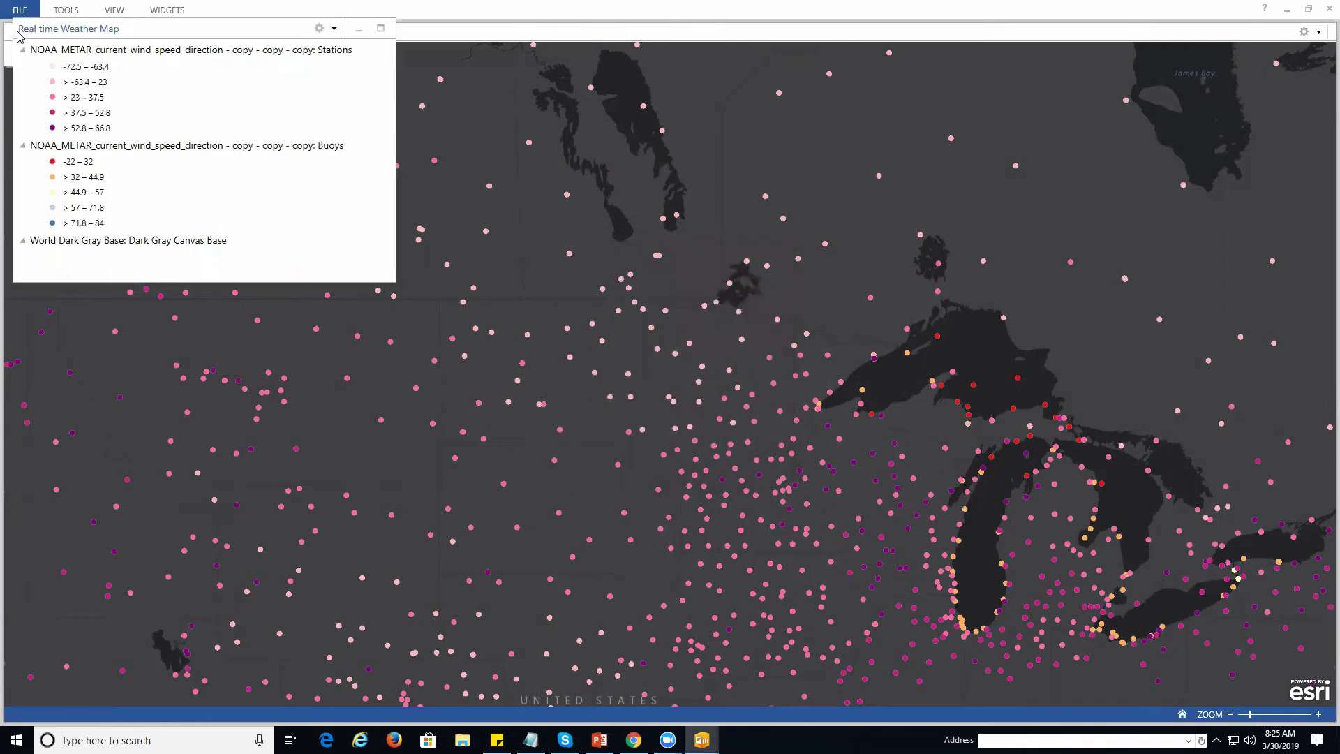
left_click_drag(193, 35, 700, 372)
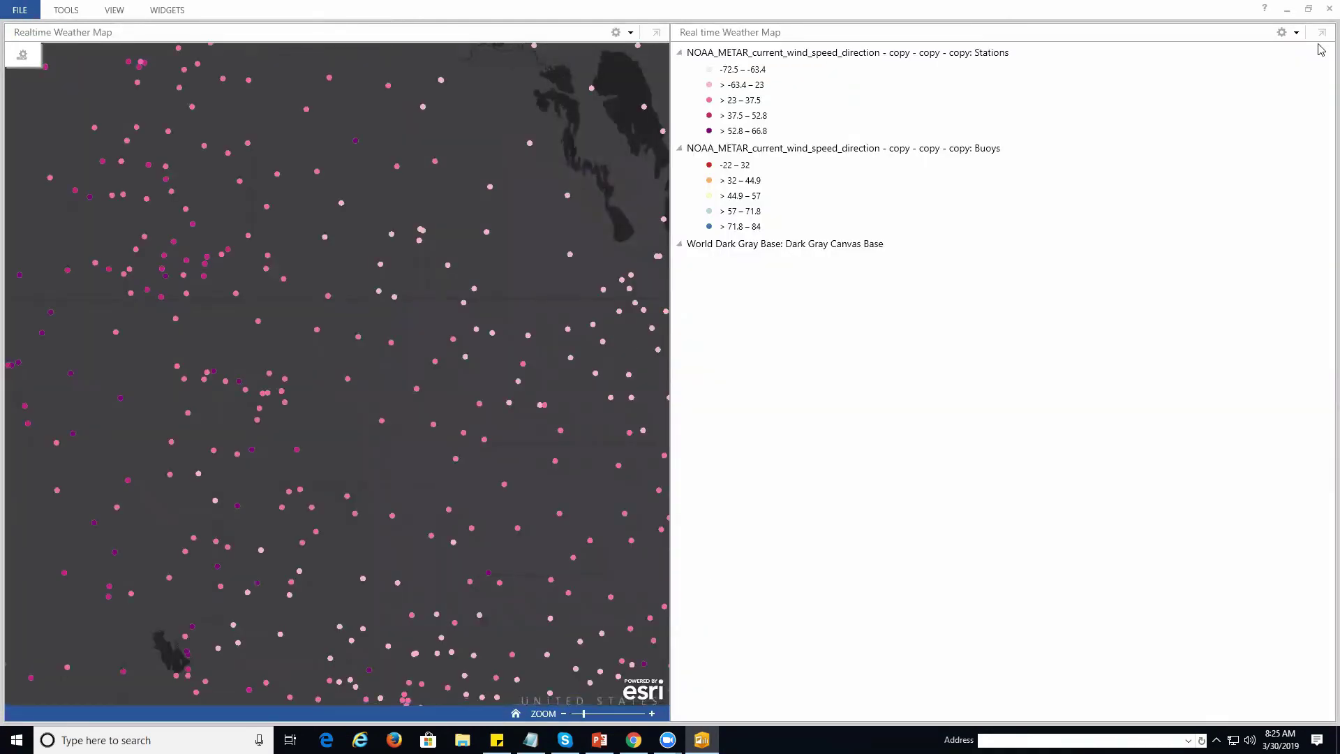
- Review the legend widget's map setting and look over the weather points across North America
left_click(1295, 33)
left_click(1274, 51)
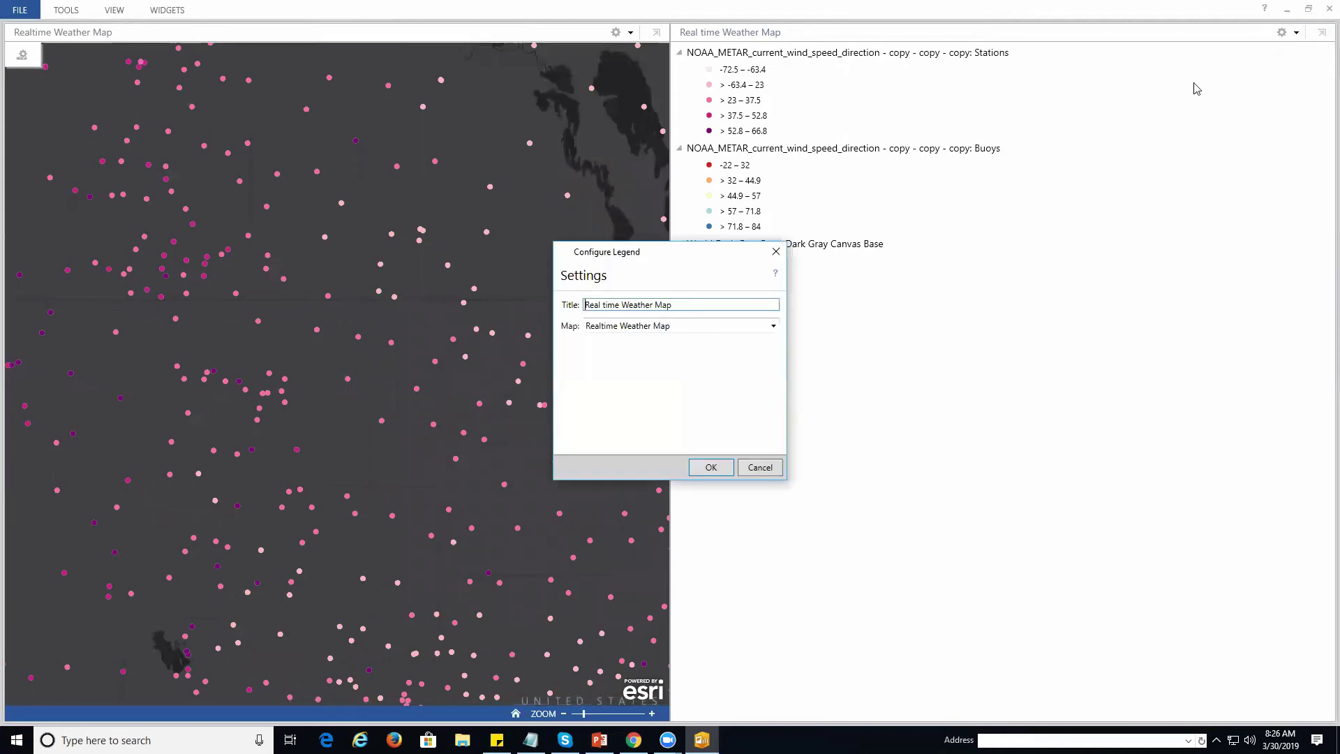
left_click(772, 326)
left_click(773, 327)
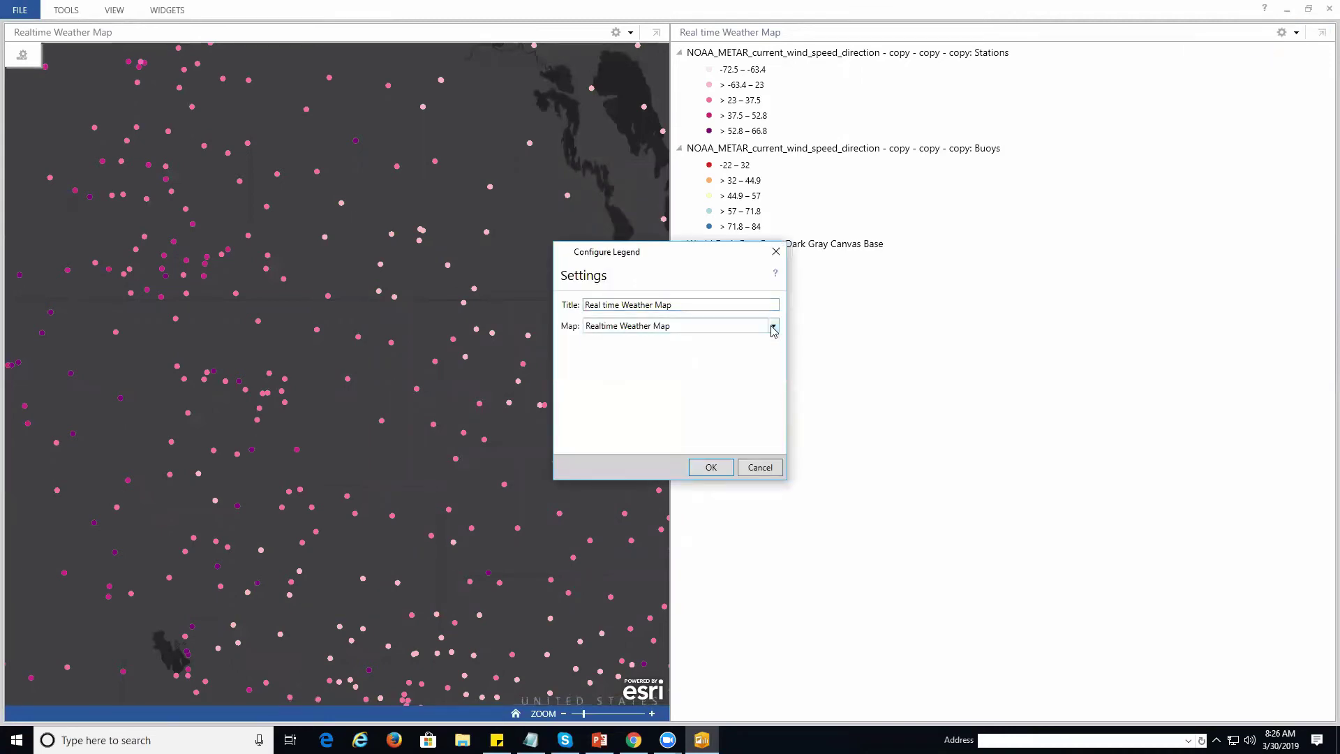
left_click(729, 468)
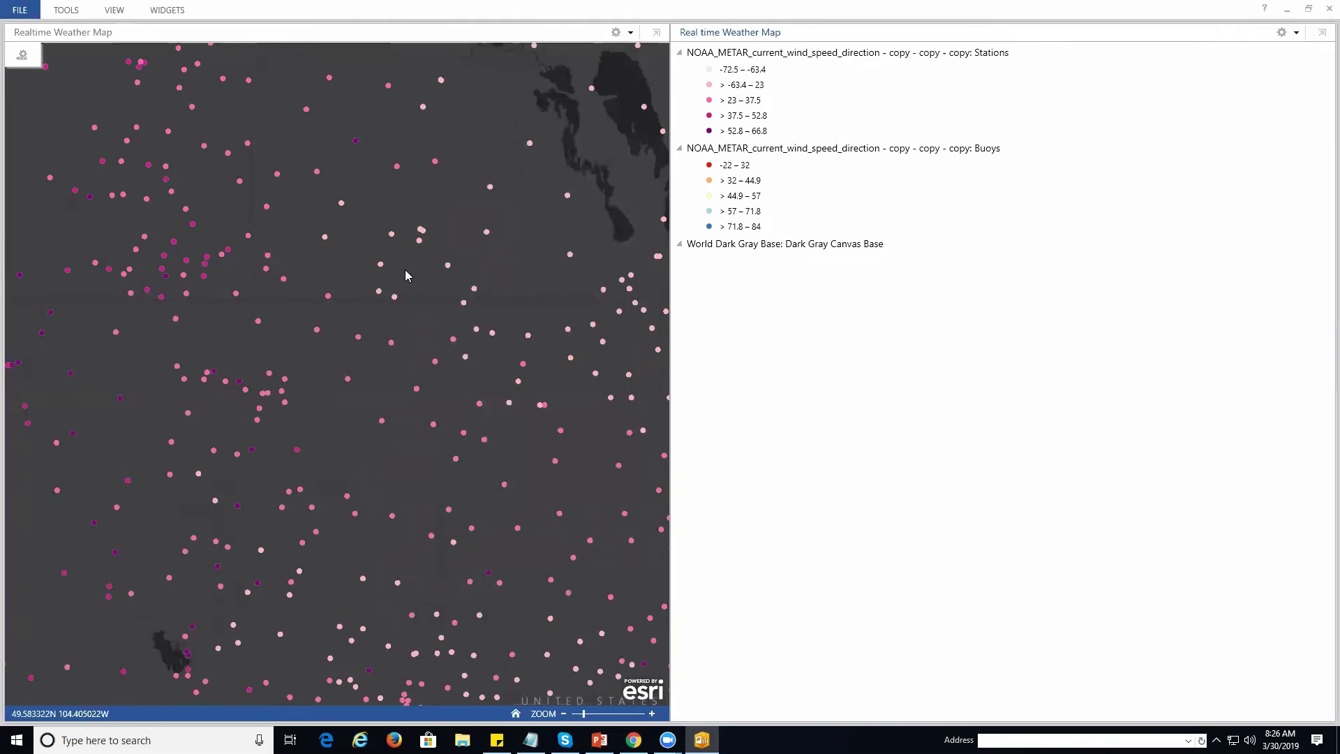
left_click_drag(405, 271, 286, 347)
scroll(284, 347, "down", 2)
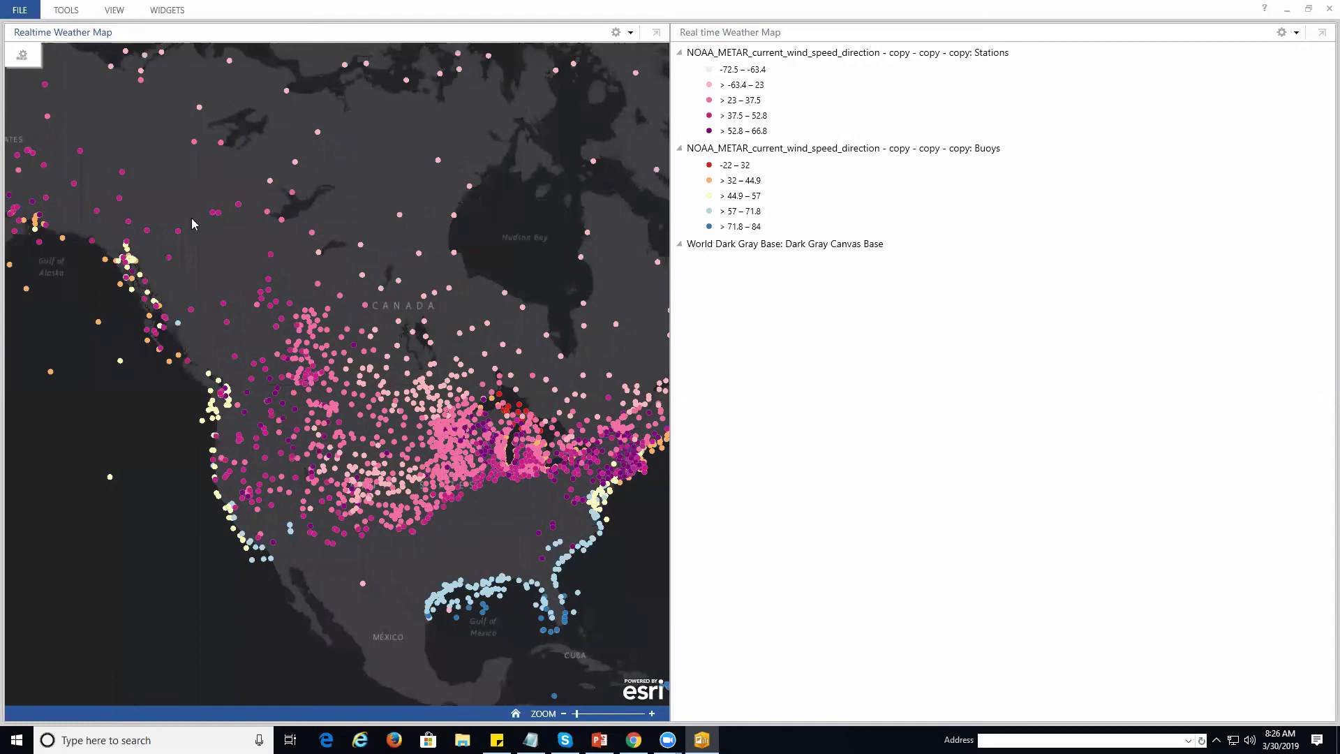
left_click_drag(201, 287, 156, 255)
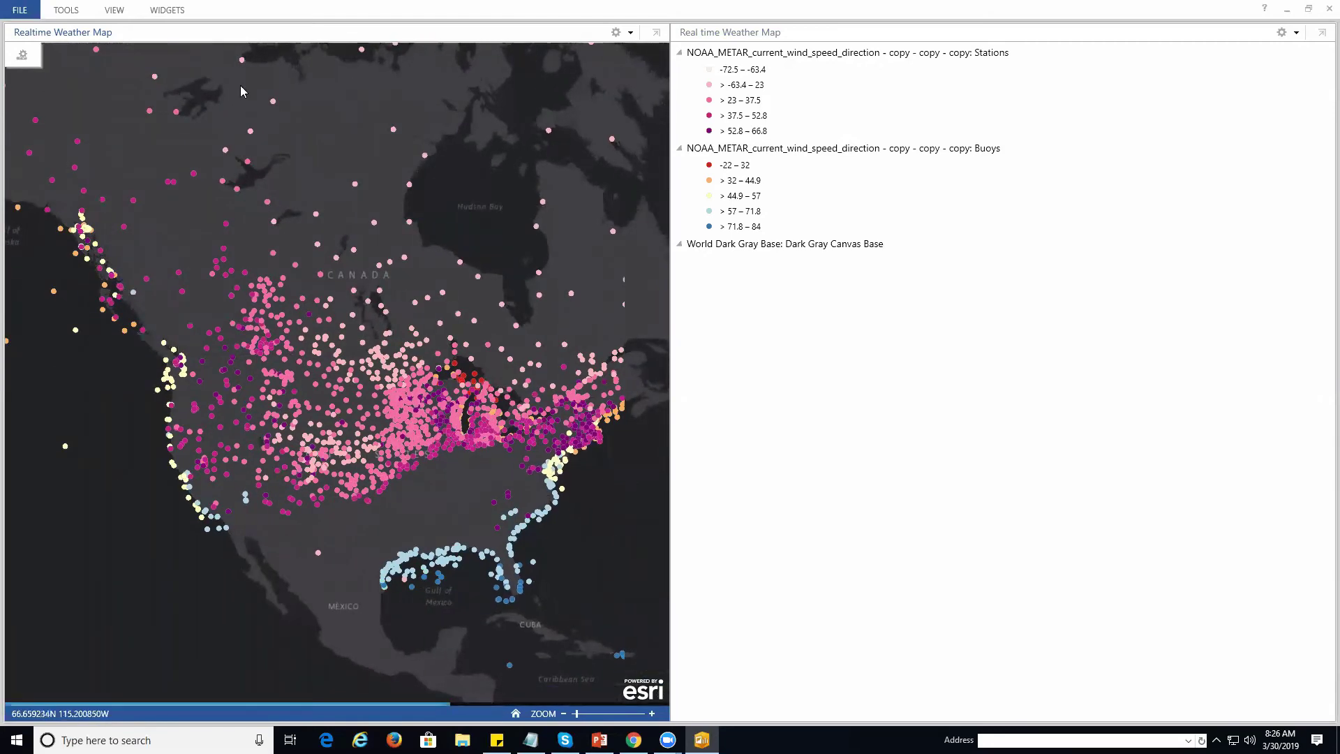
- Add a Histogram widget to the operation view
left_click(166, 8)
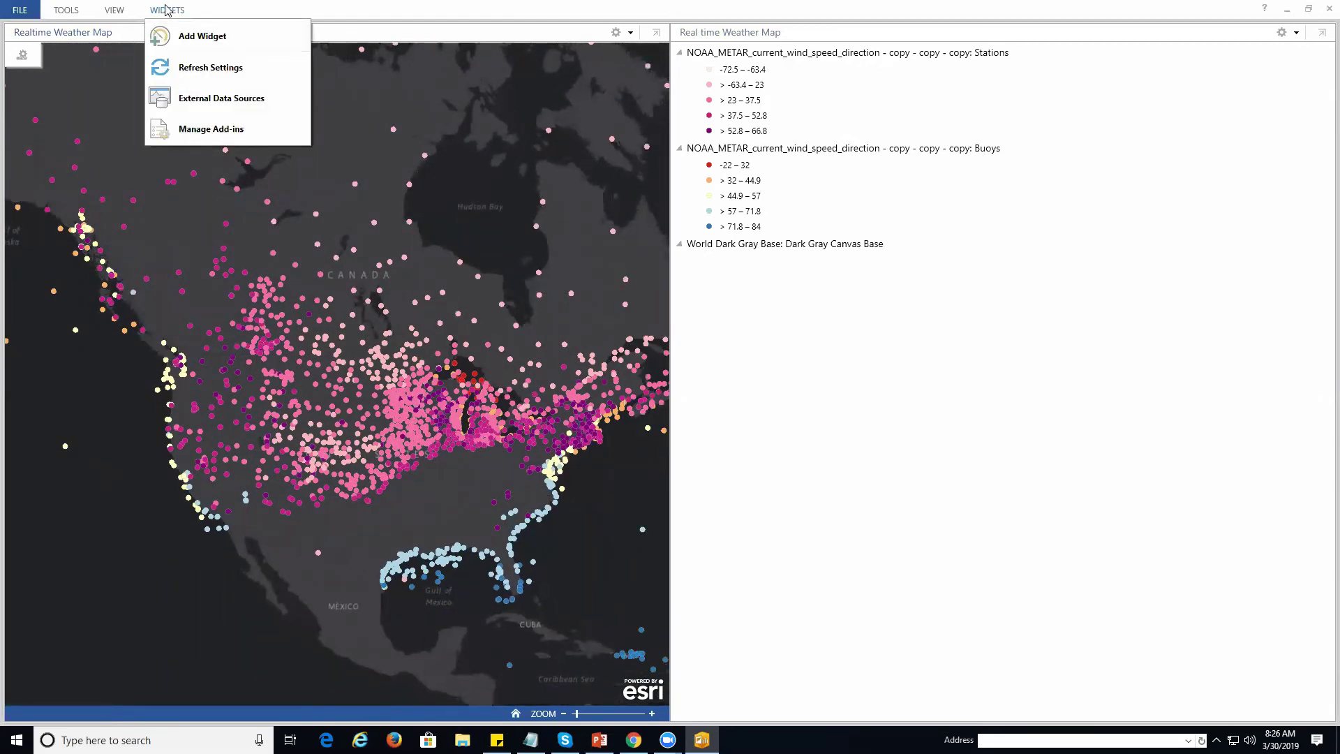
left_click(192, 37)
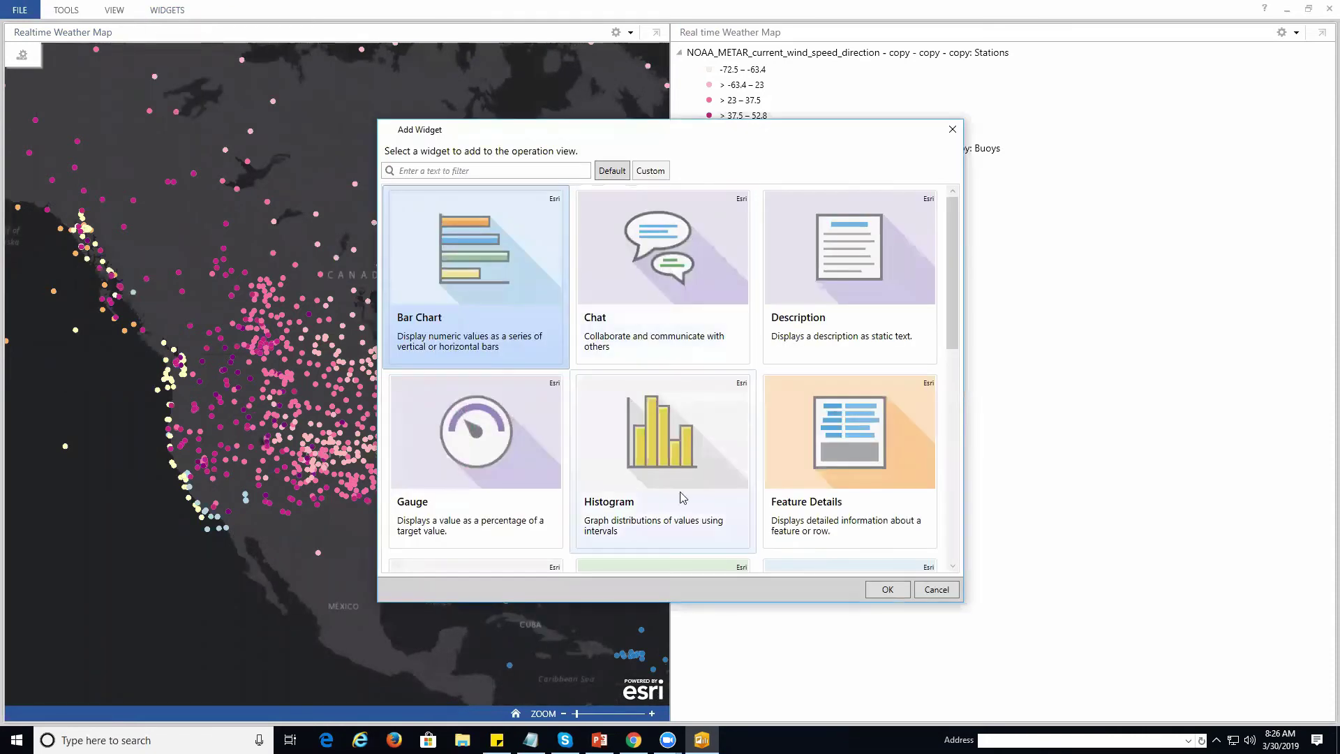
left_click(681, 502)
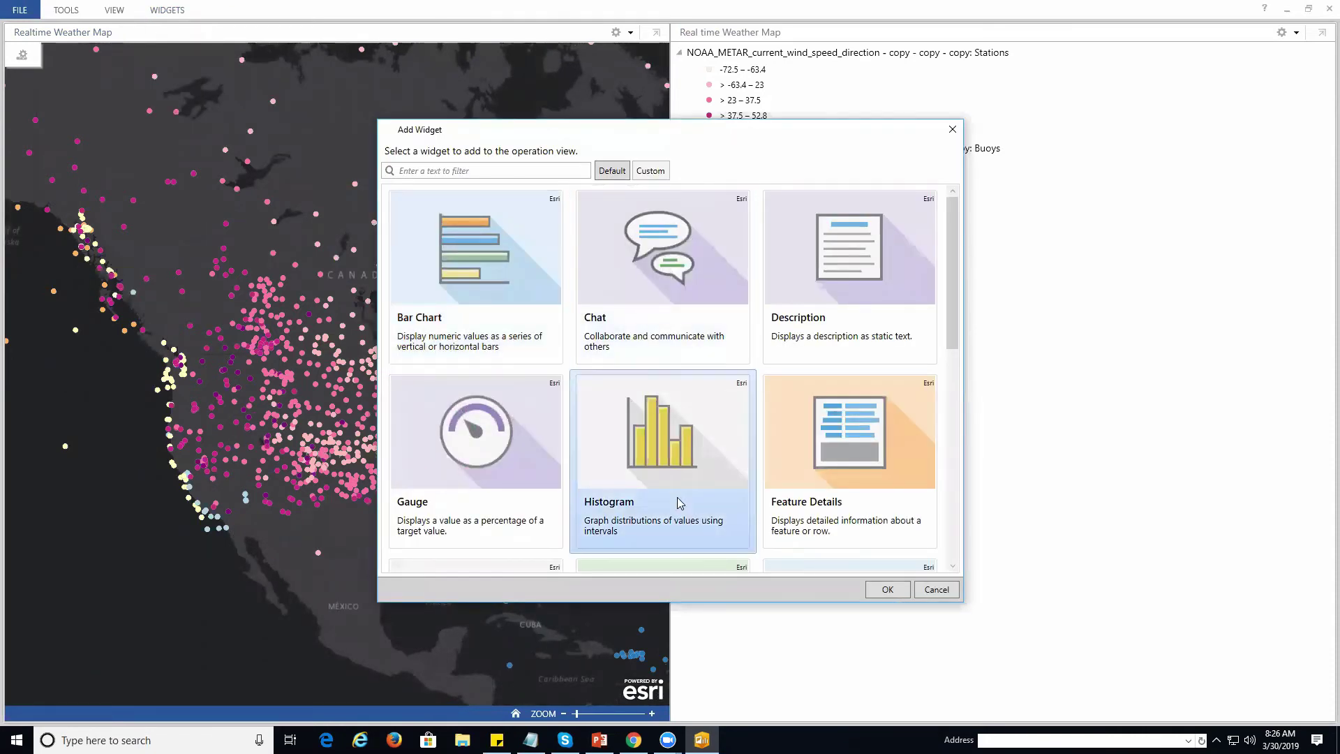
left_click(896, 593)
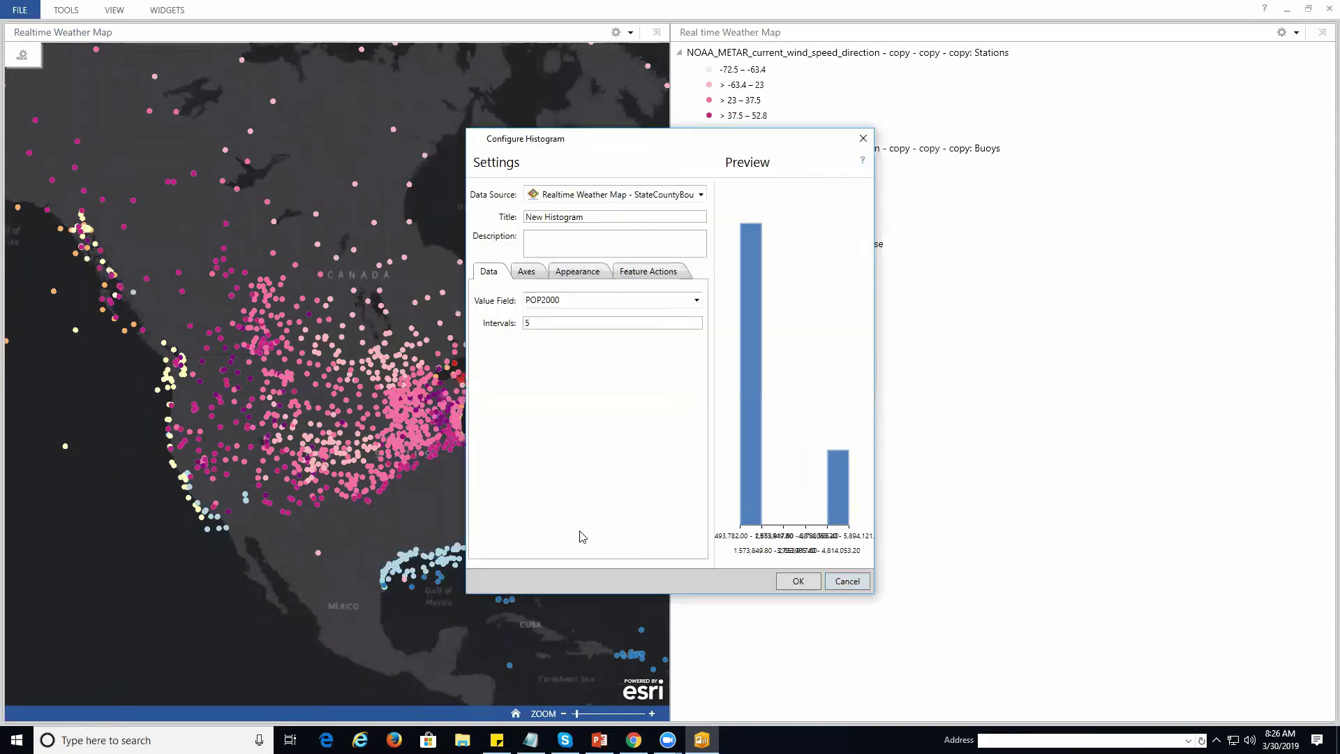
- Set the histogram's value field to POP2010 and its number of intervals to 10
left_click(698, 301)
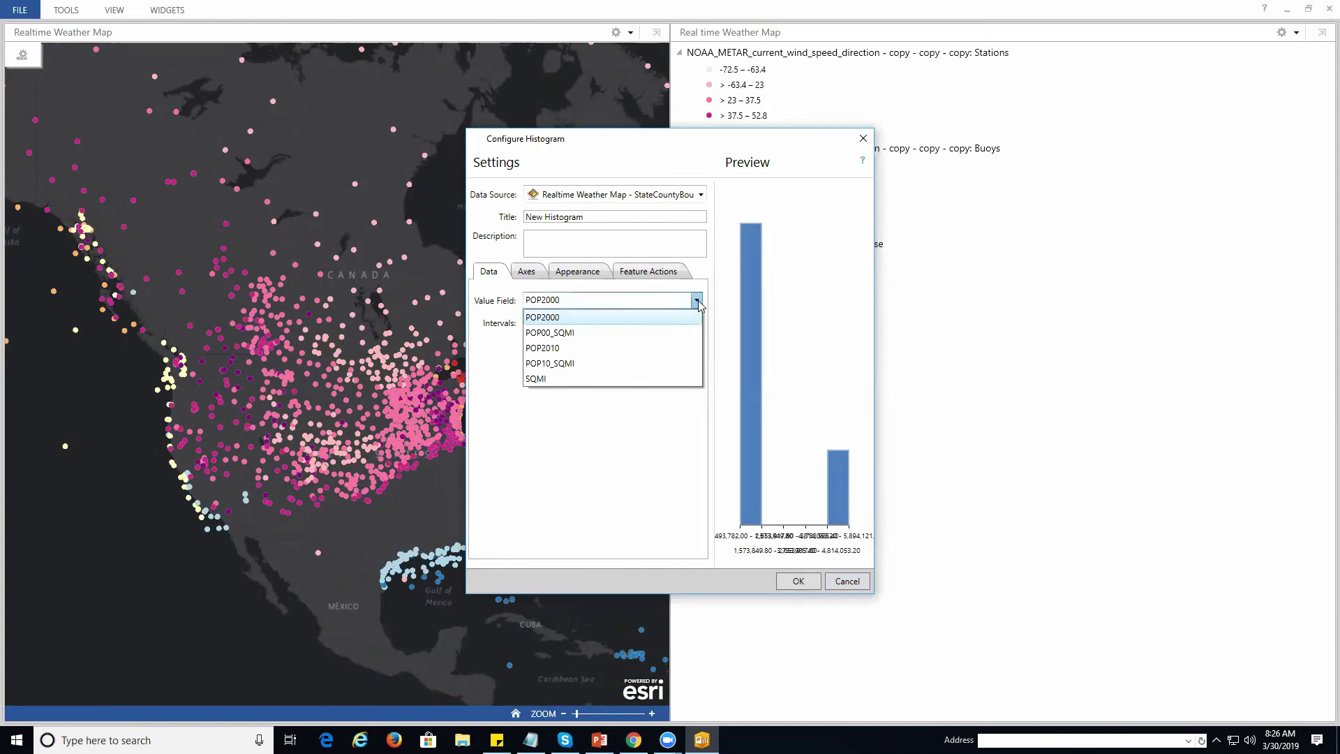
left_click(689, 349)
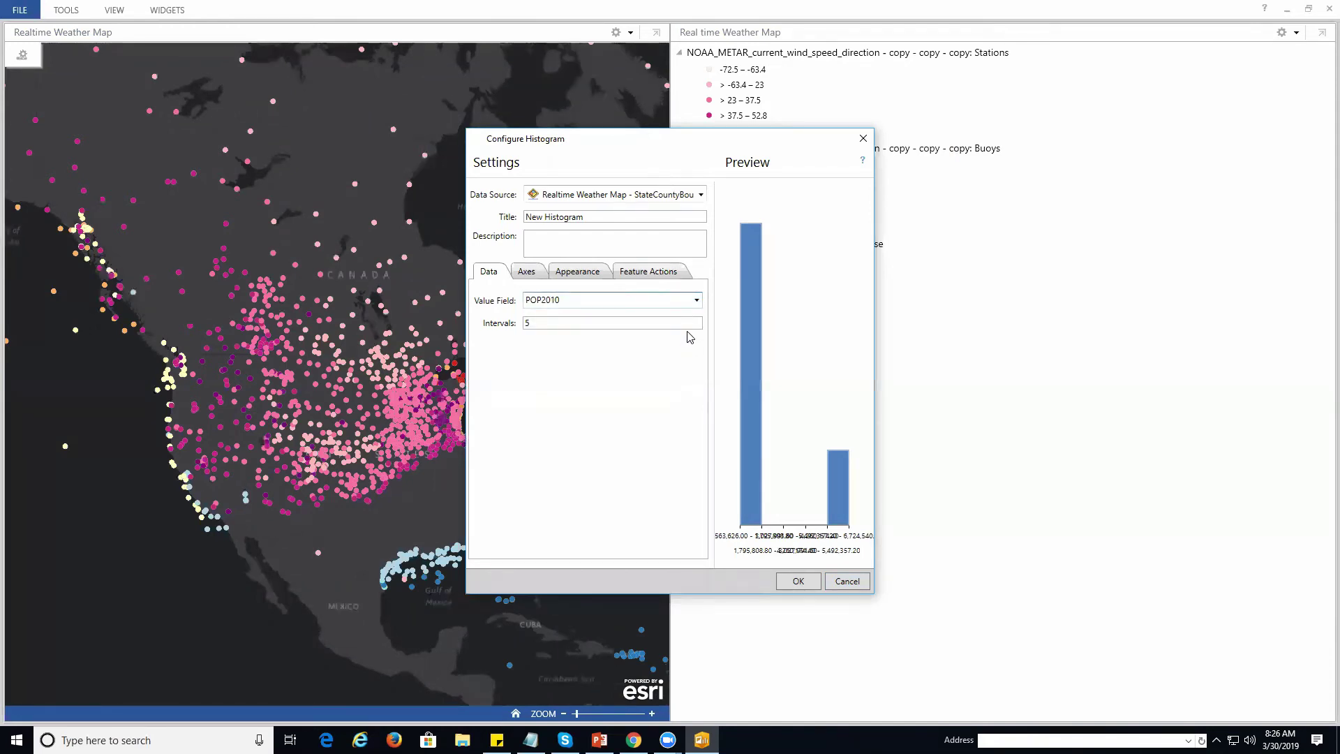
left_click(692, 322)
type("10")
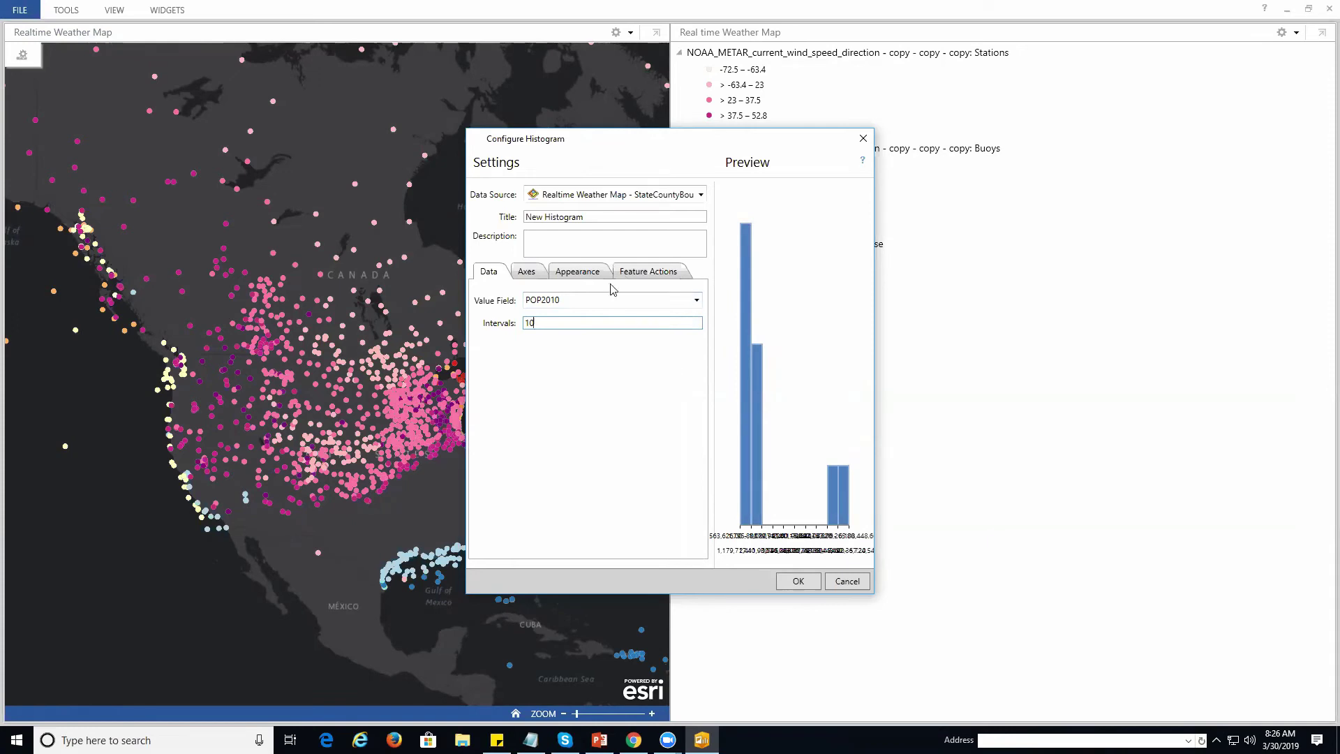
- Change the histogram's bar color to pure red (255, 0, 0)
left_click(535, 281)
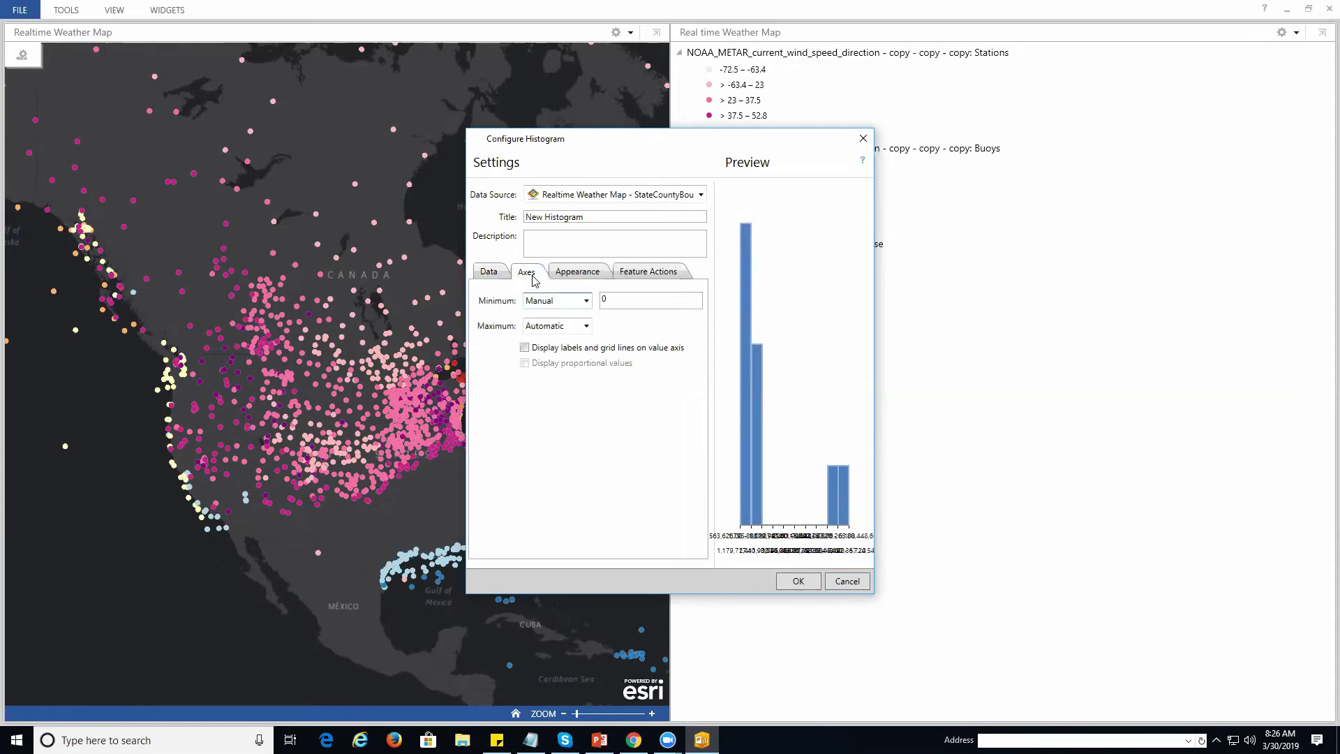
left_click(568, 275)
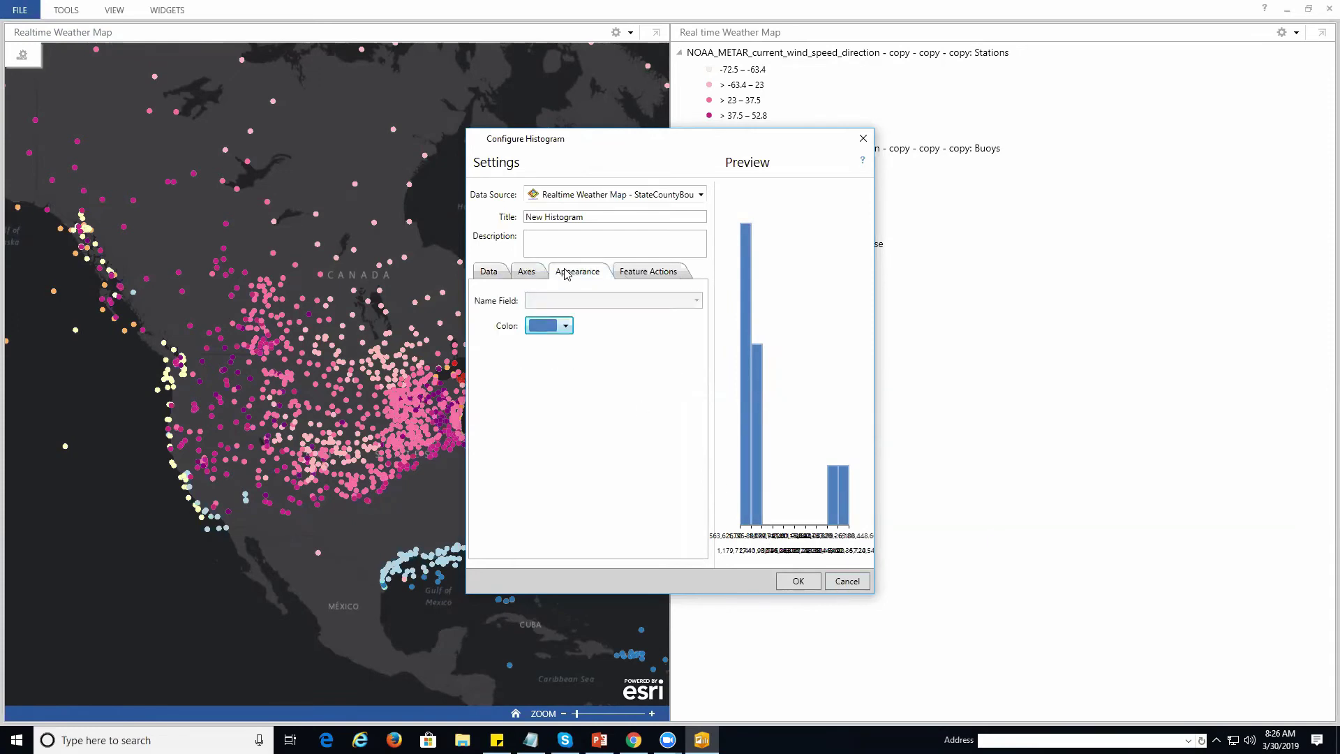
left_click(566, 325)
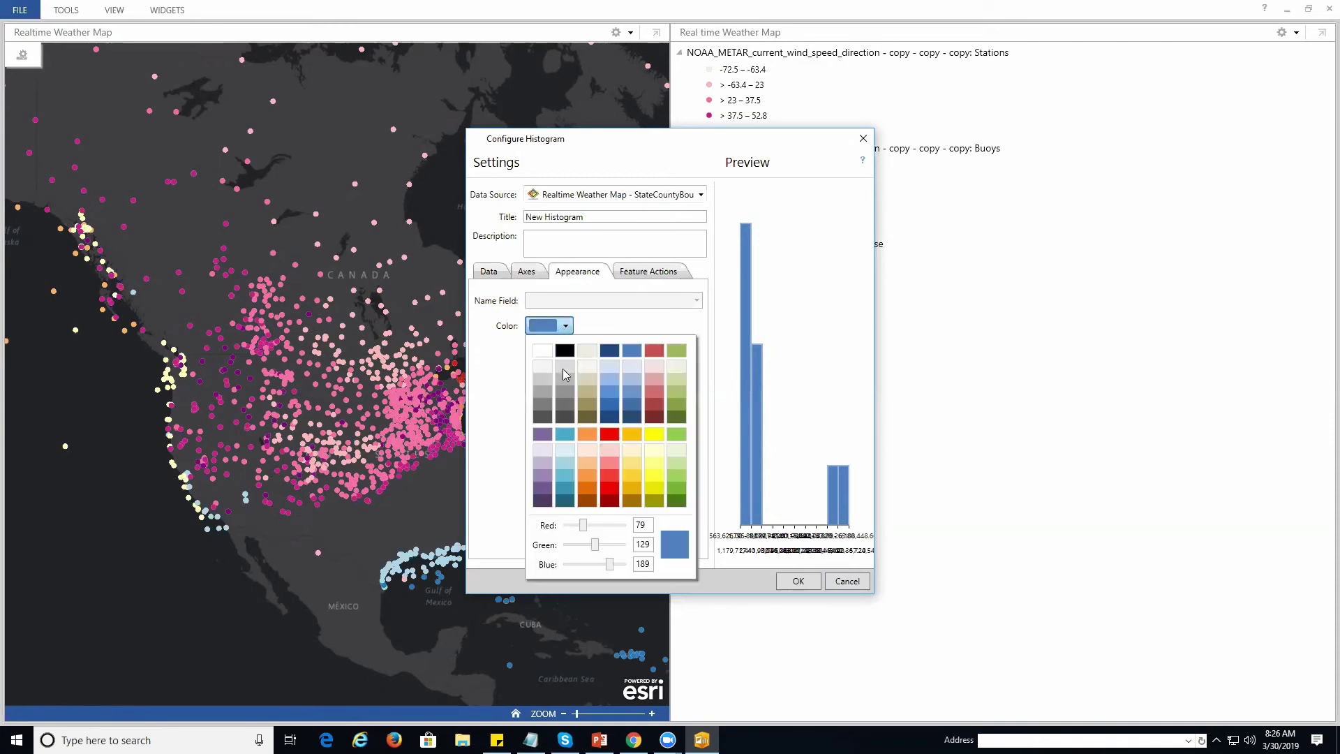
left_click(612, 467)
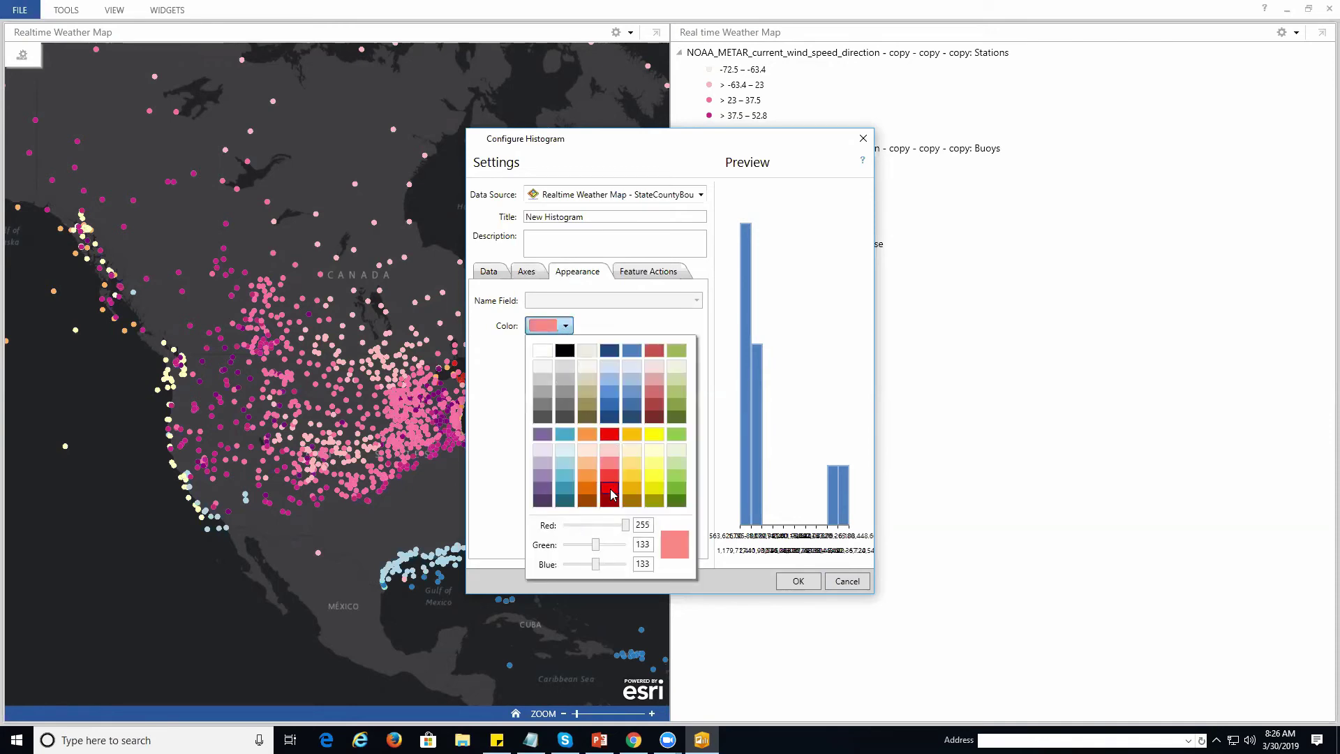
left_click(614, 436)
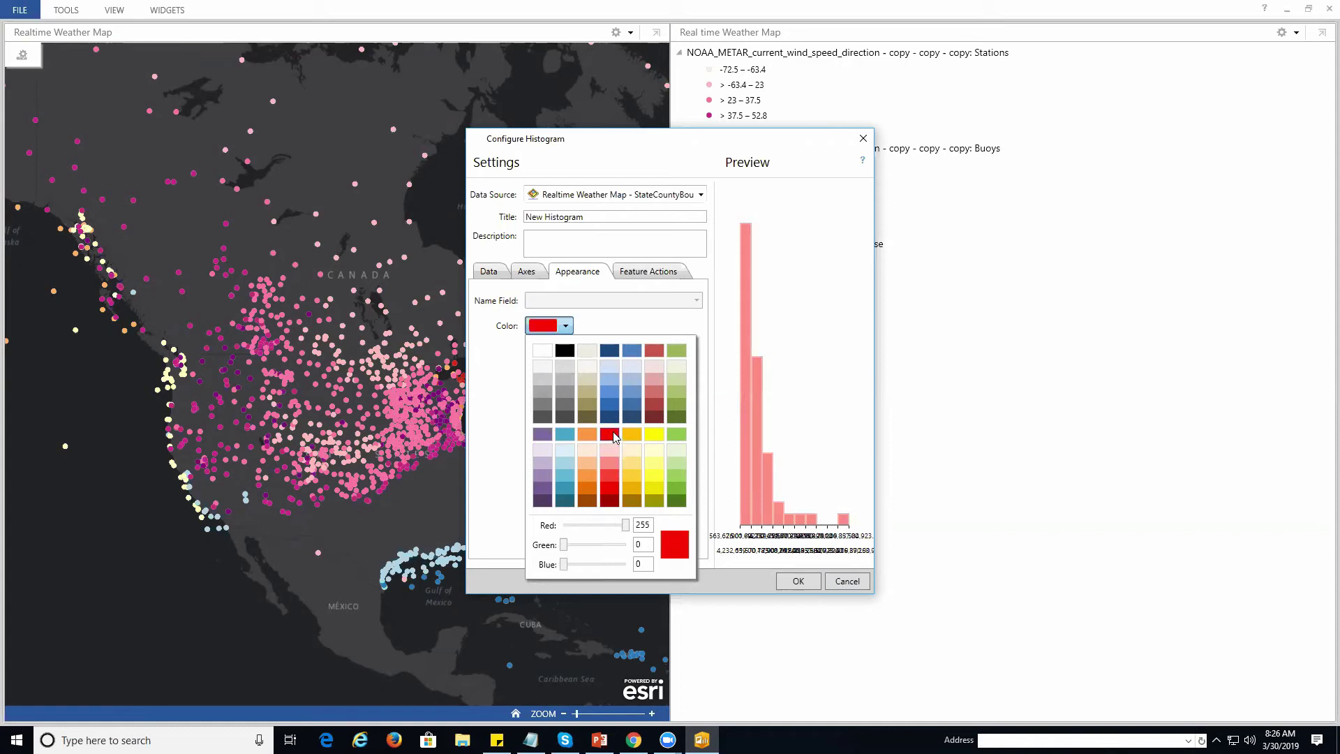
left_click(590, 315)
- Enable every available feature action for the histogram except Send to chat, leaving the default action at None
left_click(667, 270)
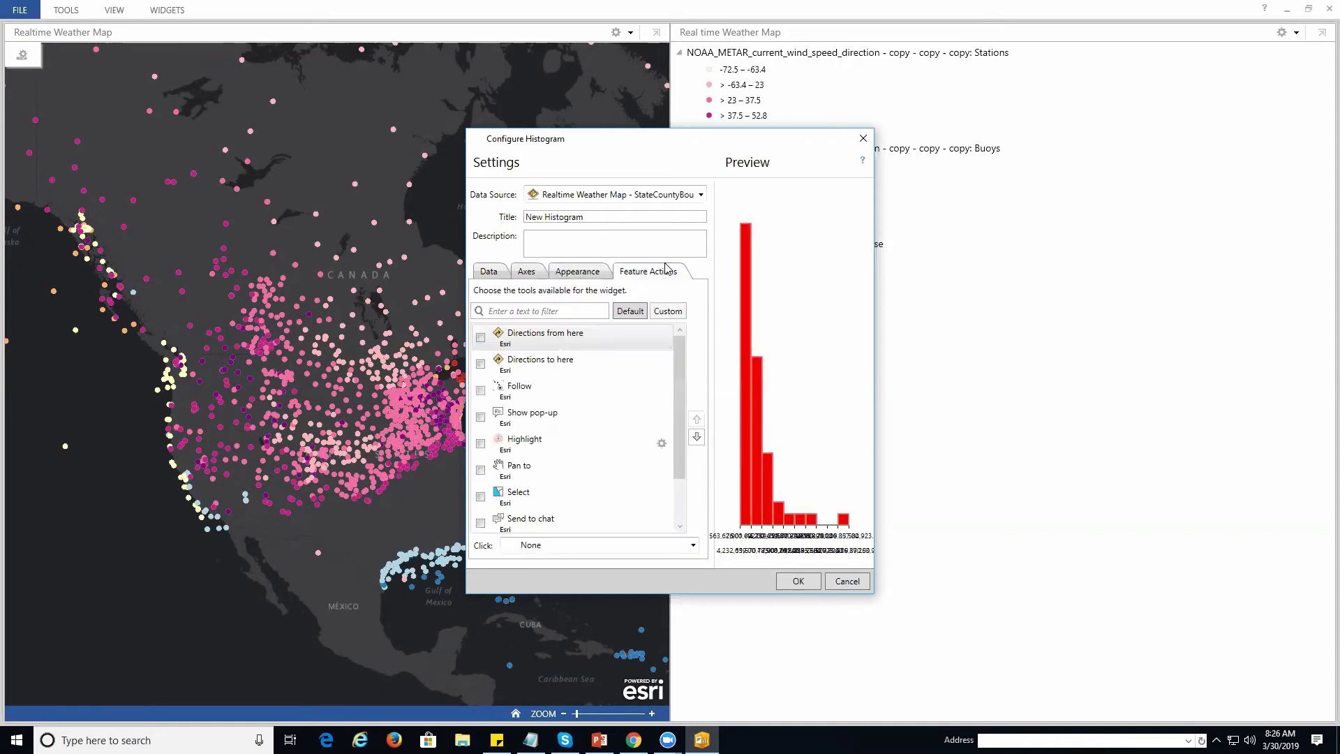
left_click(480, 337)
left_click(480, 364)
left_click(481, 390)
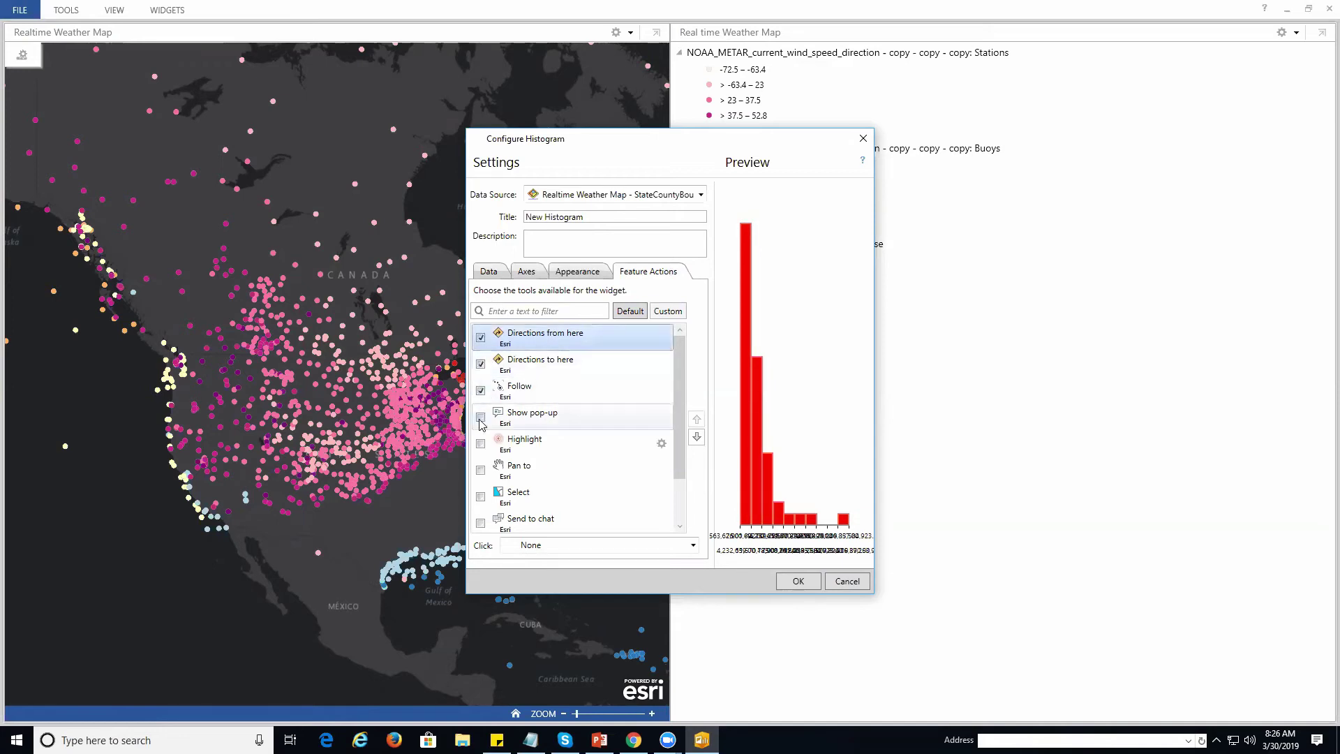
left_click(480, 416)
left_click(480, 470)
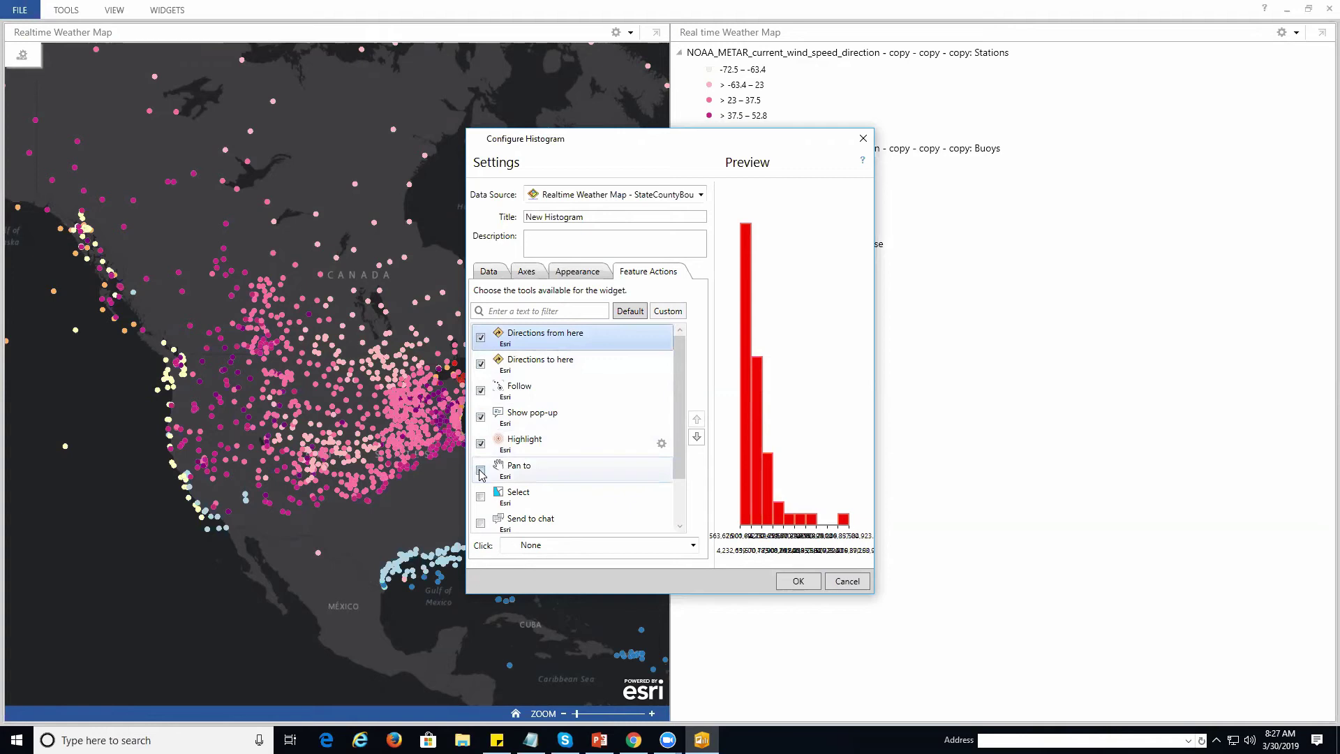
scroll(509, 449, "down", 1)
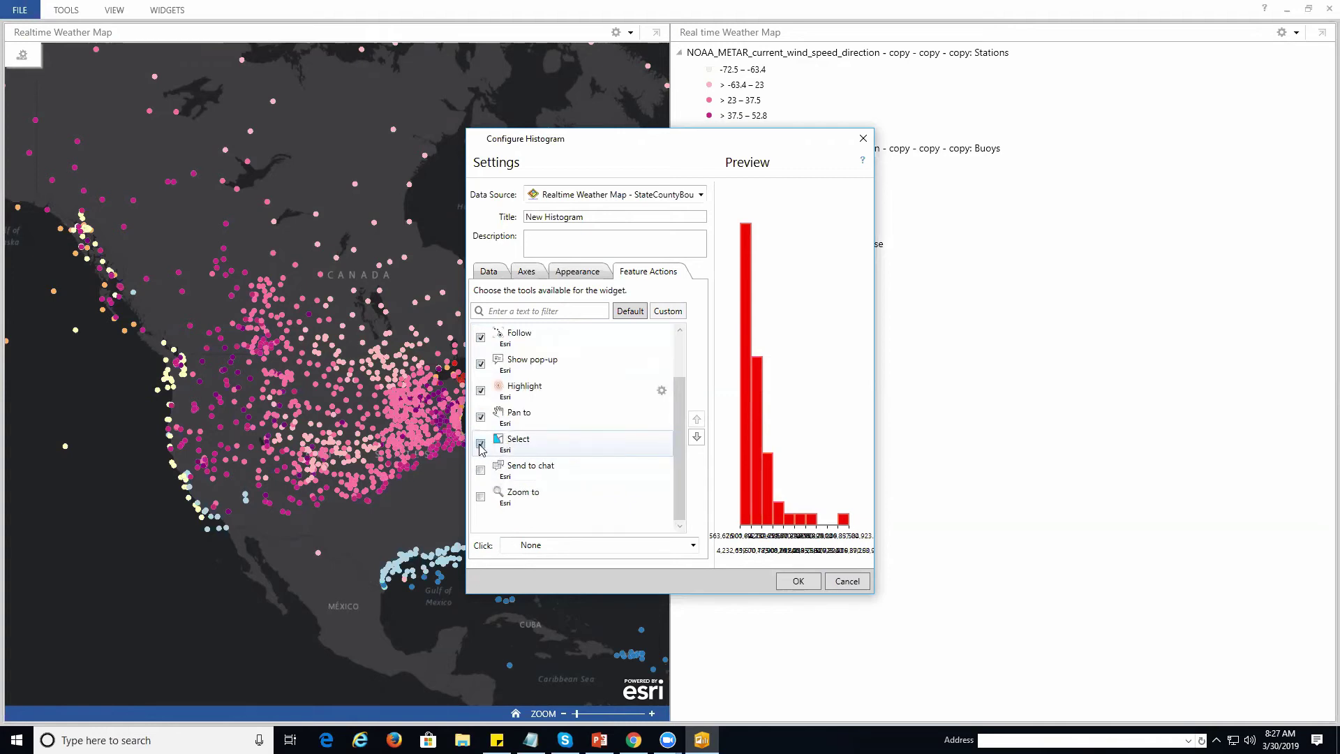
left_click(480, 496)
left_click(660, 547)
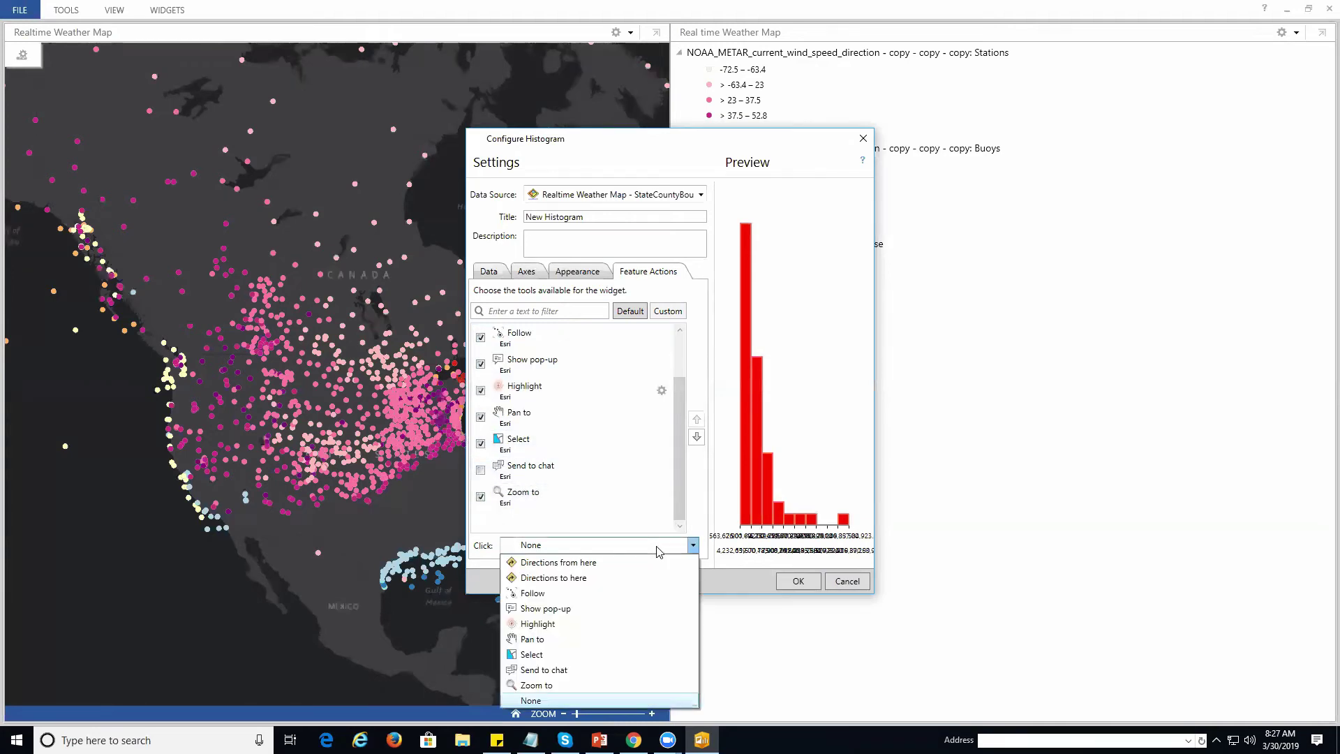
left_click(694, 515)
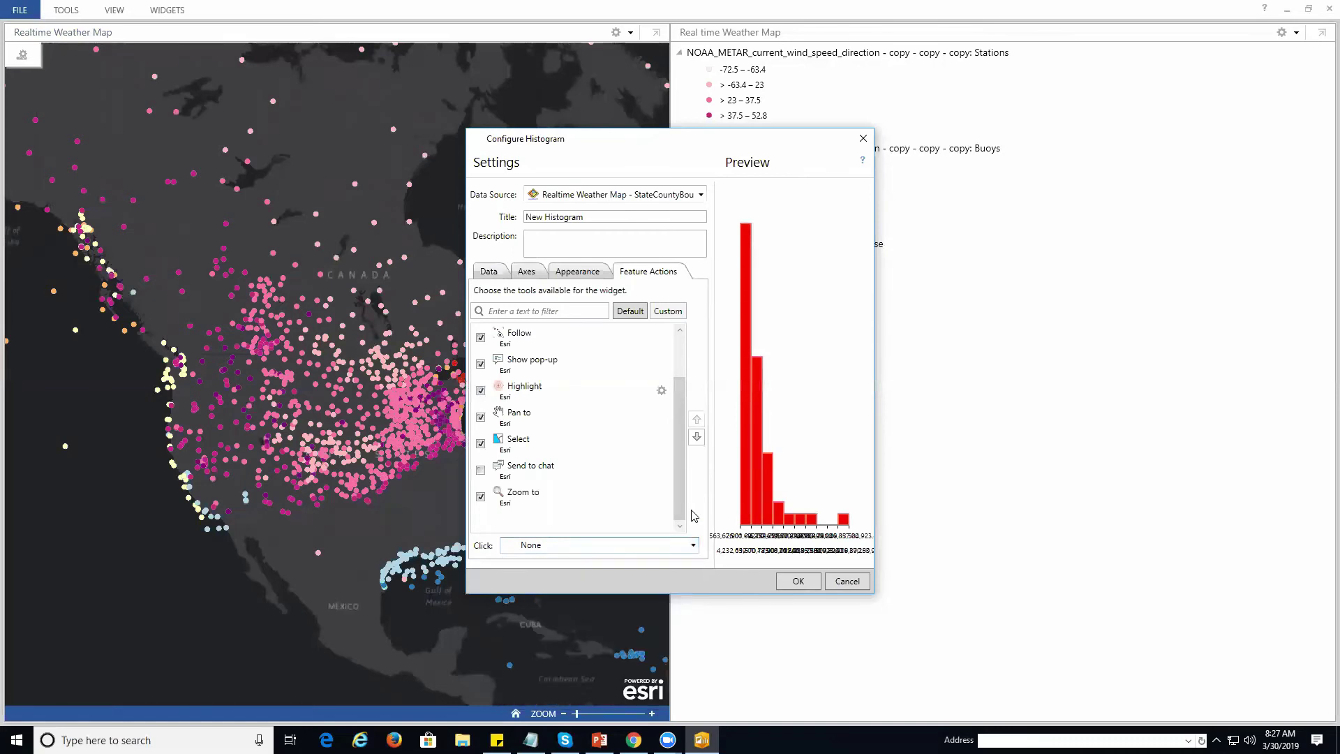
- Accept the histogram configuration and dock the widget below the legend
left_click(803, 583)
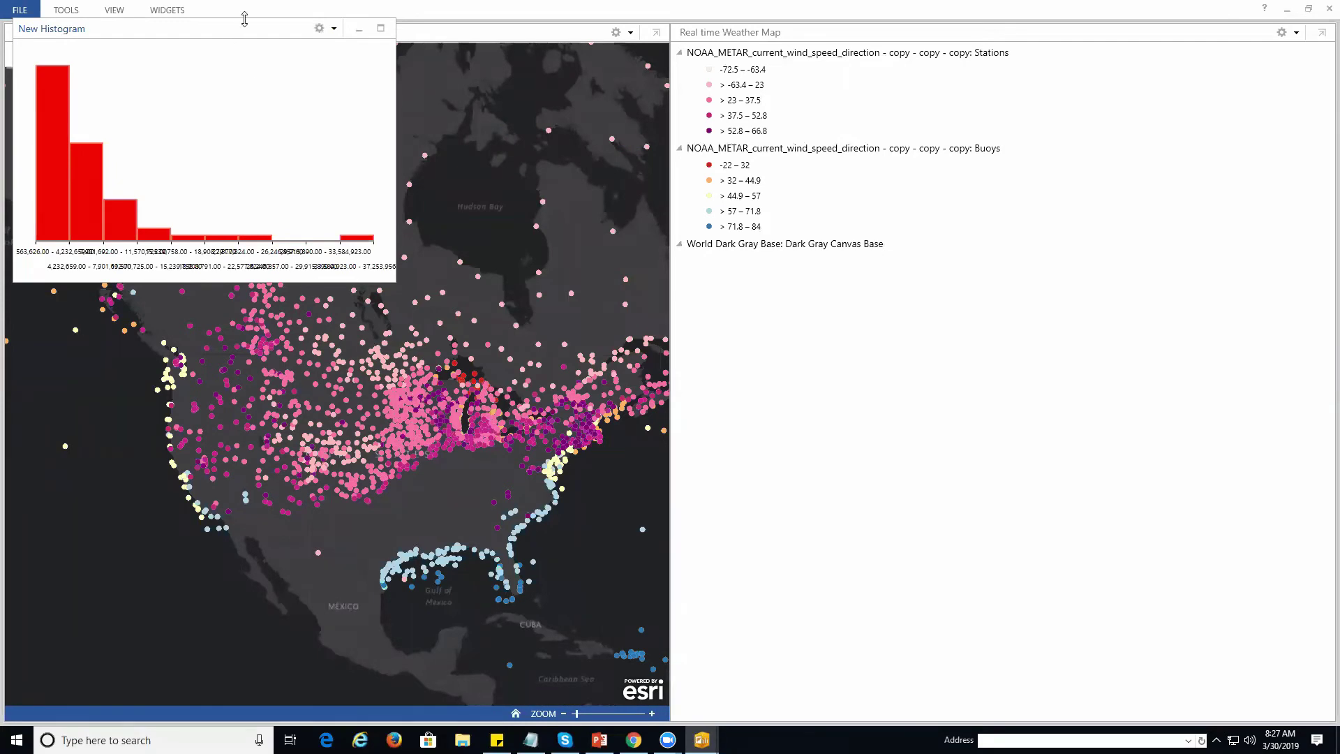
mouse_move(238, 28)
left_mouse_down()
mouse_move(278, 226)
mouse_move(426, 554)
mouse_move(386, 443)
mouse_move(332, 406)
mouse_move(742, 515)
mouse_move(939, 515)
mouse_move(964, 403)
mouse_move(1020, 409)
mouse_move(1003, 399)
left_mouse_up()
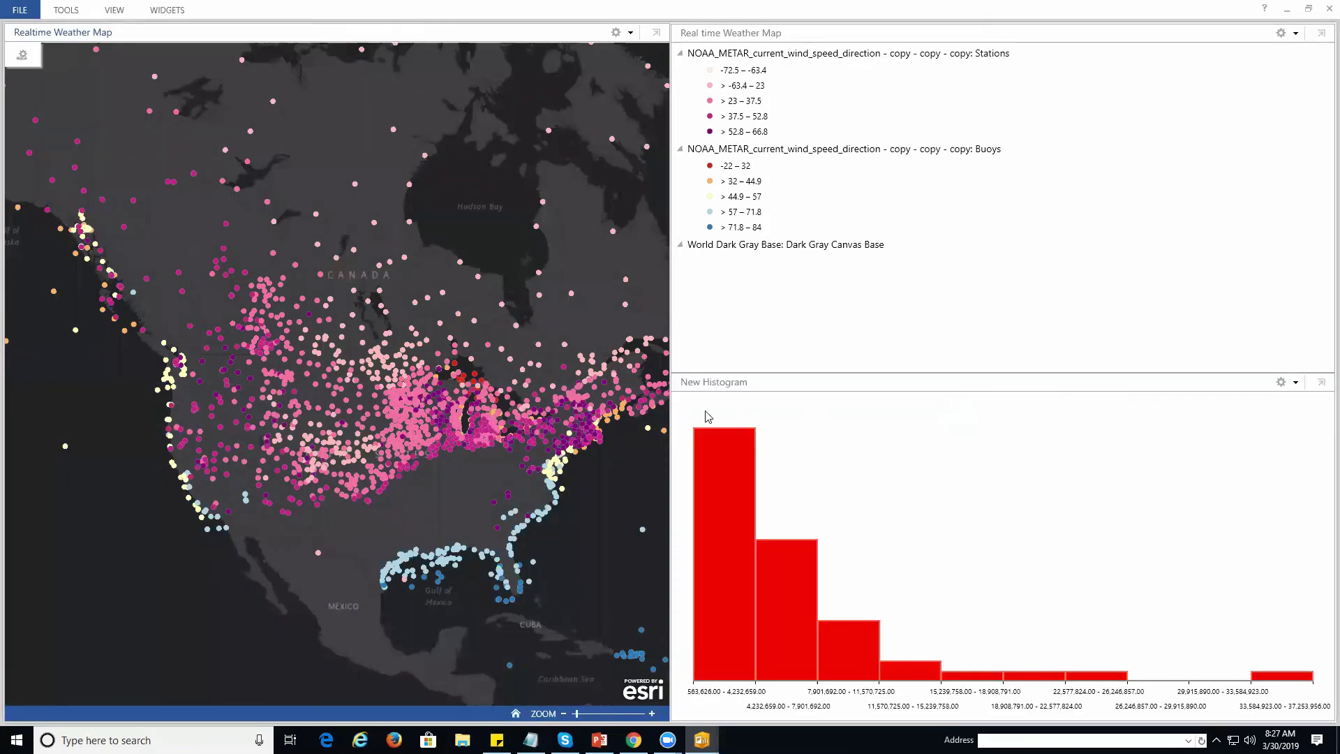
- Add an Indicator widget to the operation view
left_click(173, 10)
left_click(177, 37)
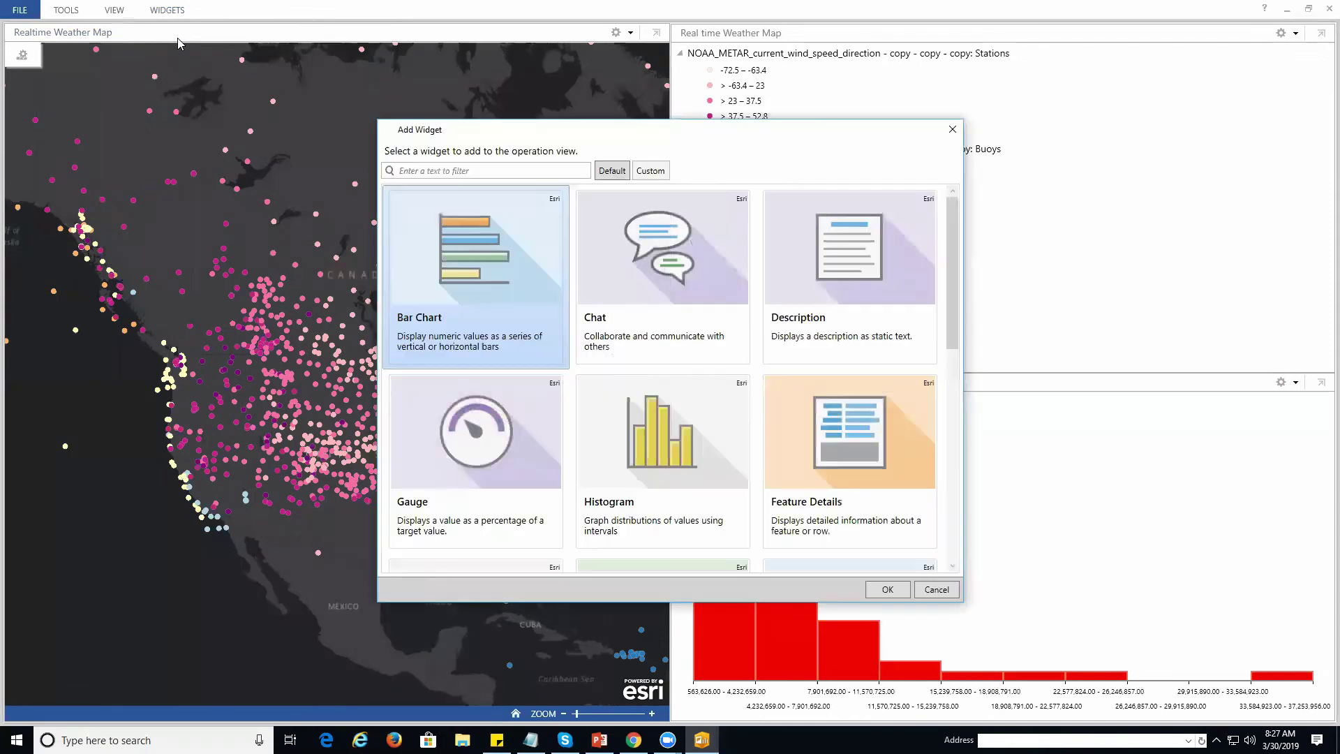
scroll(735, 475, "down", 3)
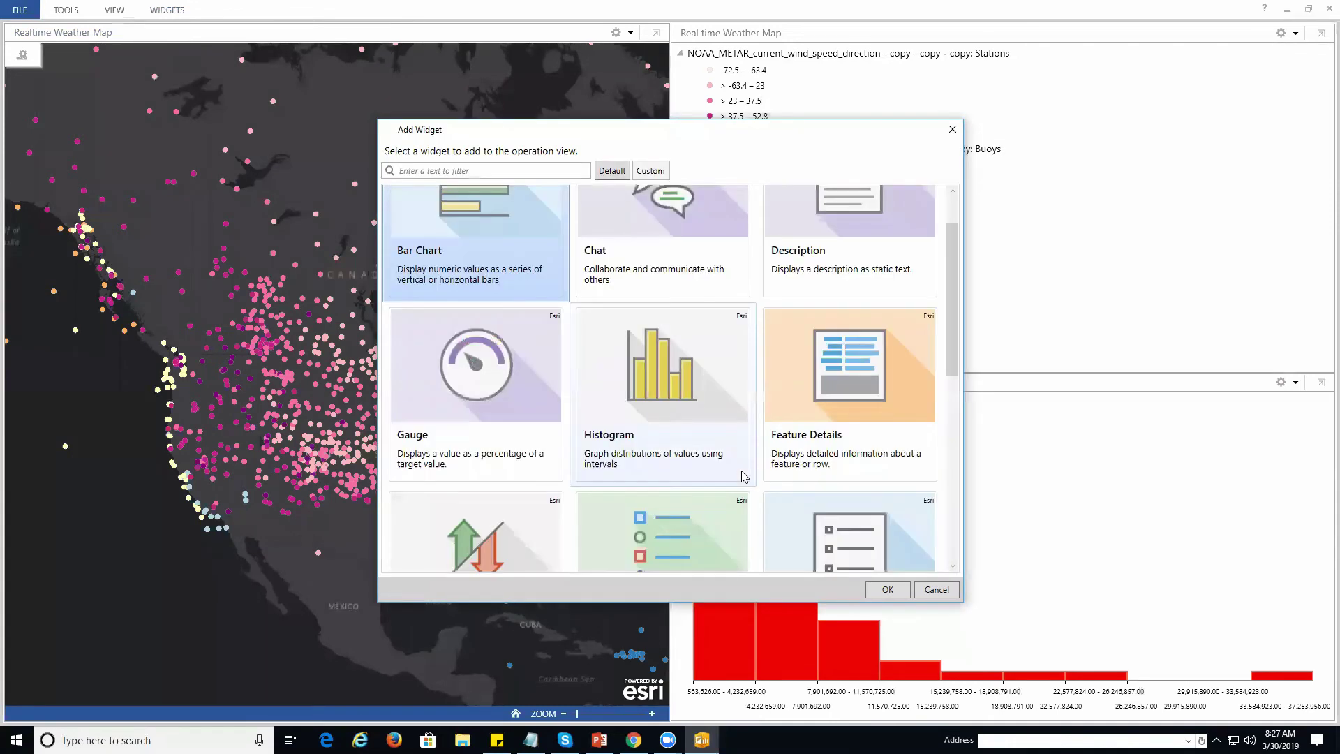
scroll(726, 482, "down", 2)
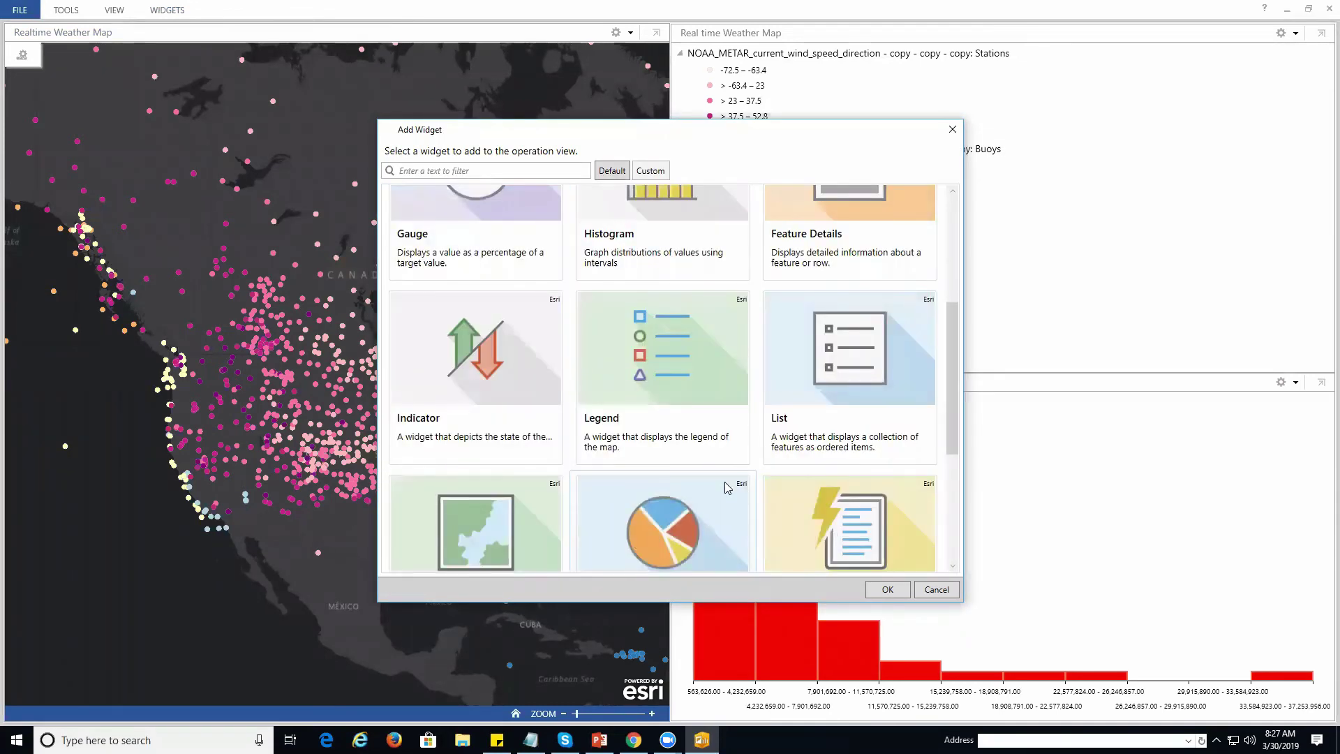
left_click(485, 395)
left_click(888, 590)
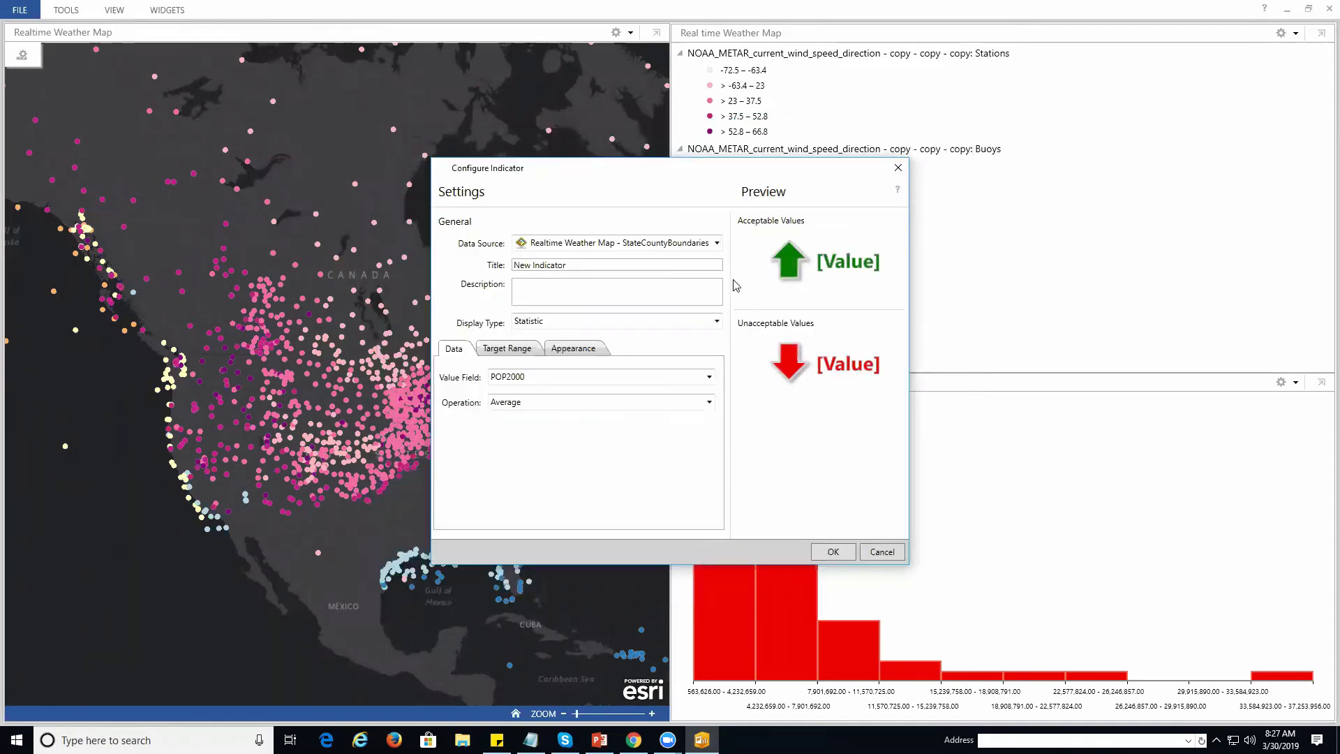
- Accept the indicator with its average POP2000 statistic and two state target range, and dock it to the right of the legend
left_click(514, 376)
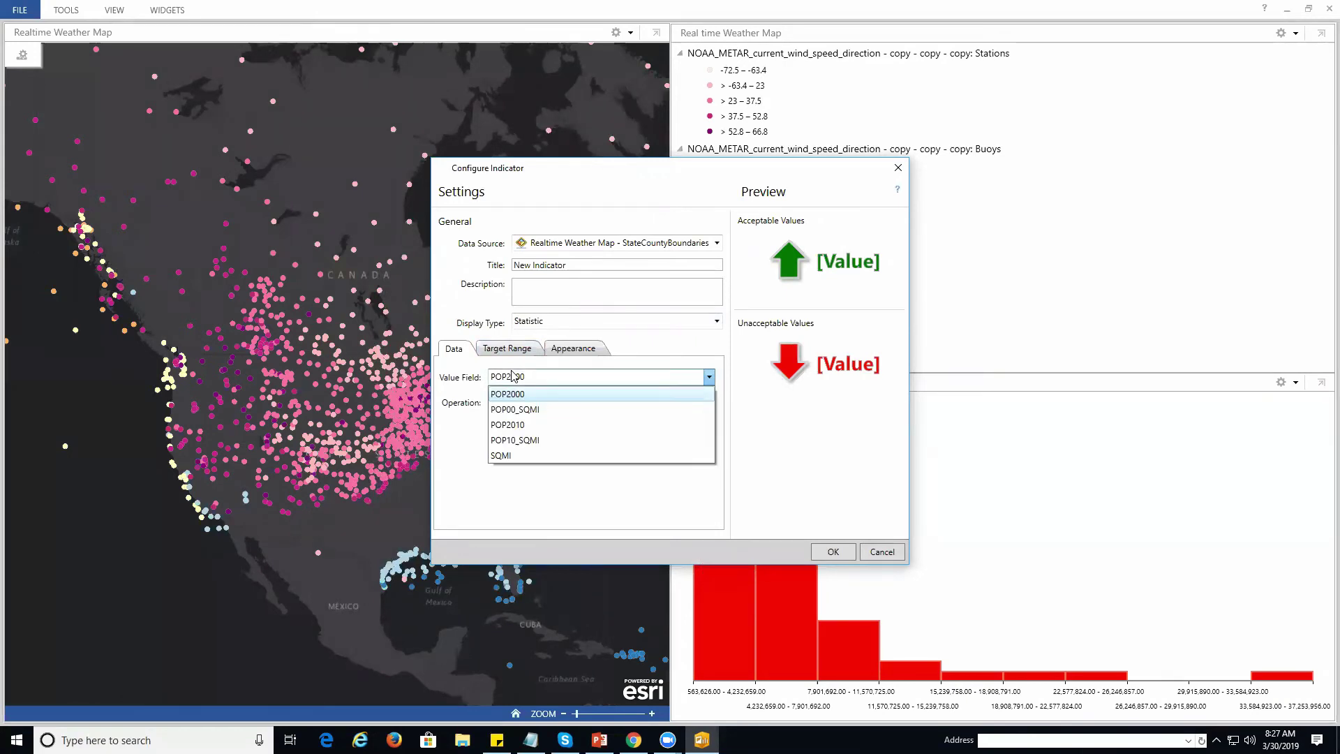
left_click(513, 376)
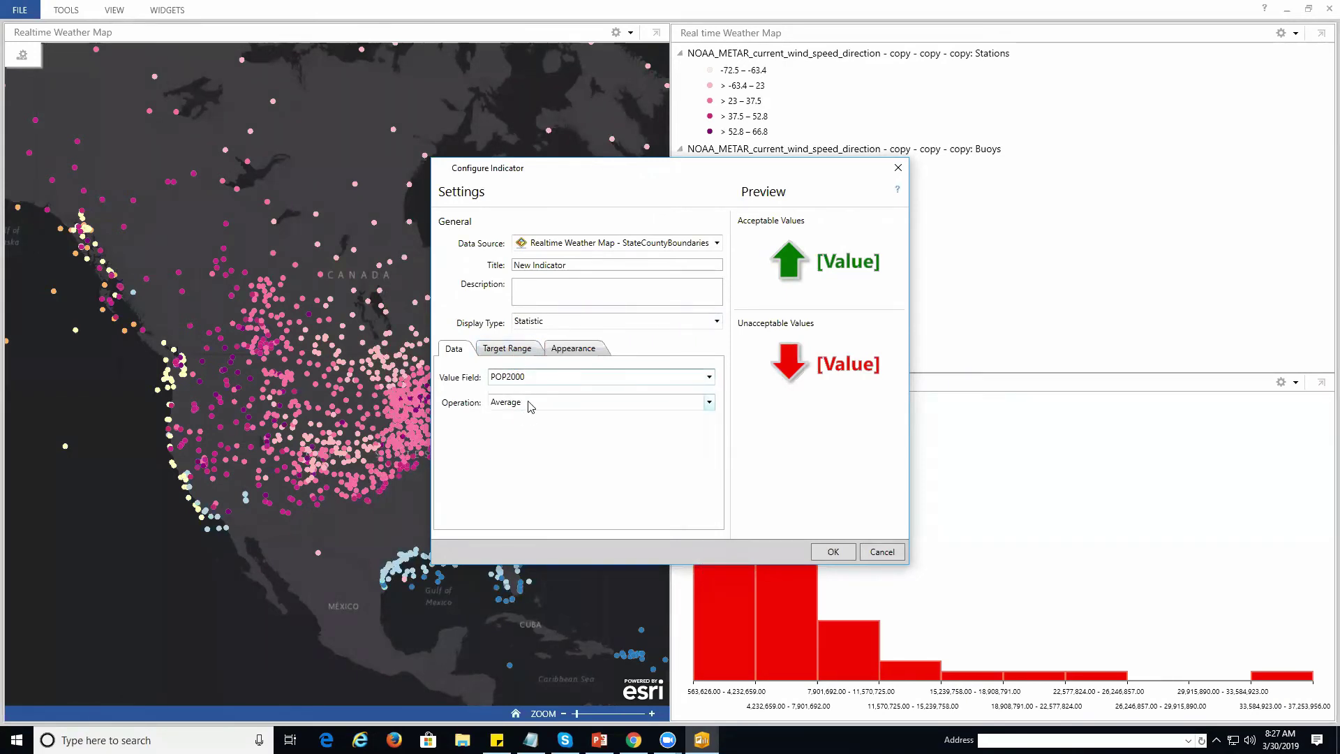
left_click(530, 346)
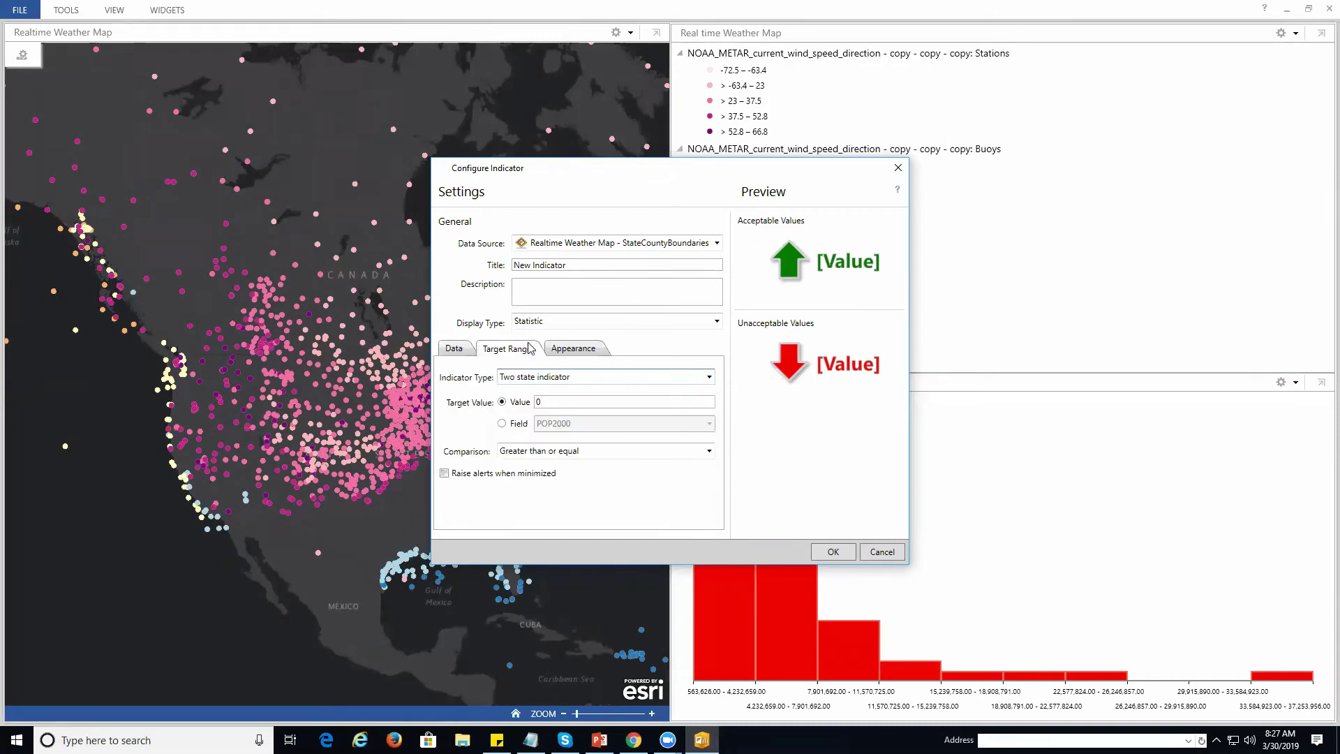
left_click(833, 551)
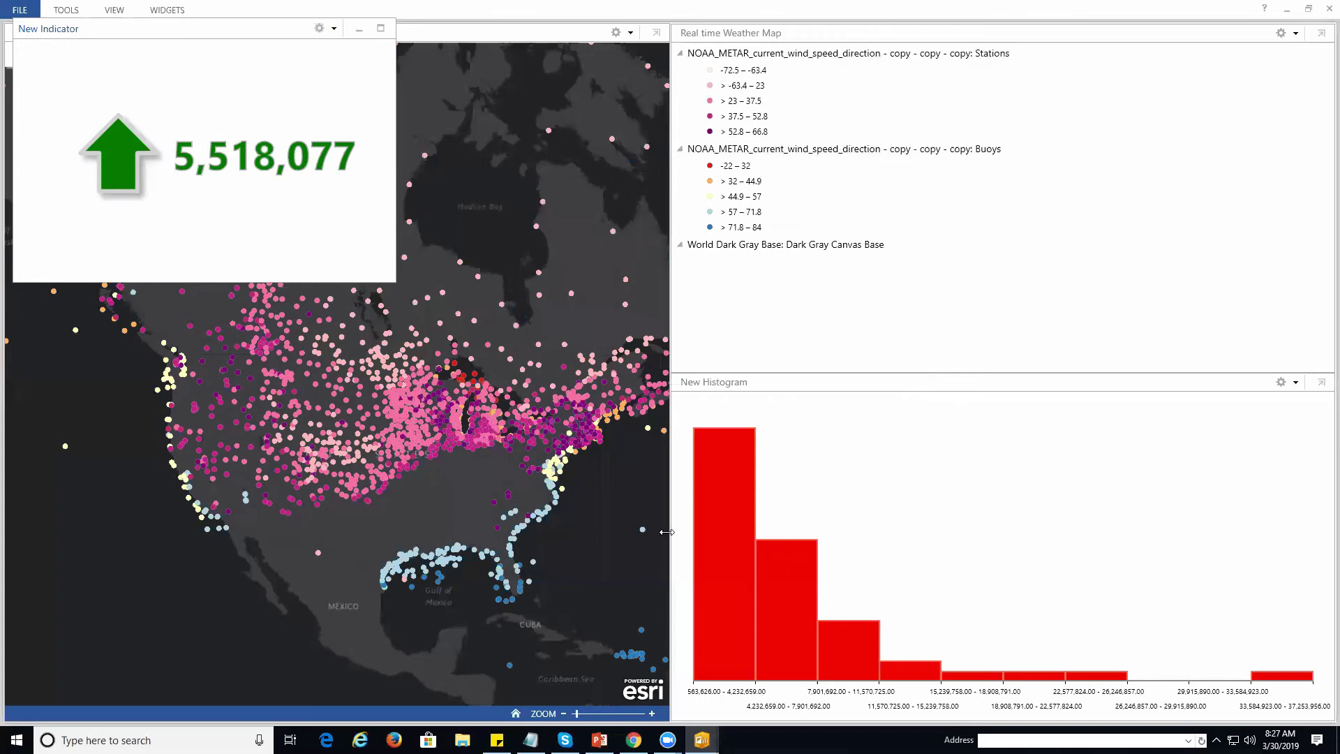
left_click_drag(222, 56, 1027, 204)
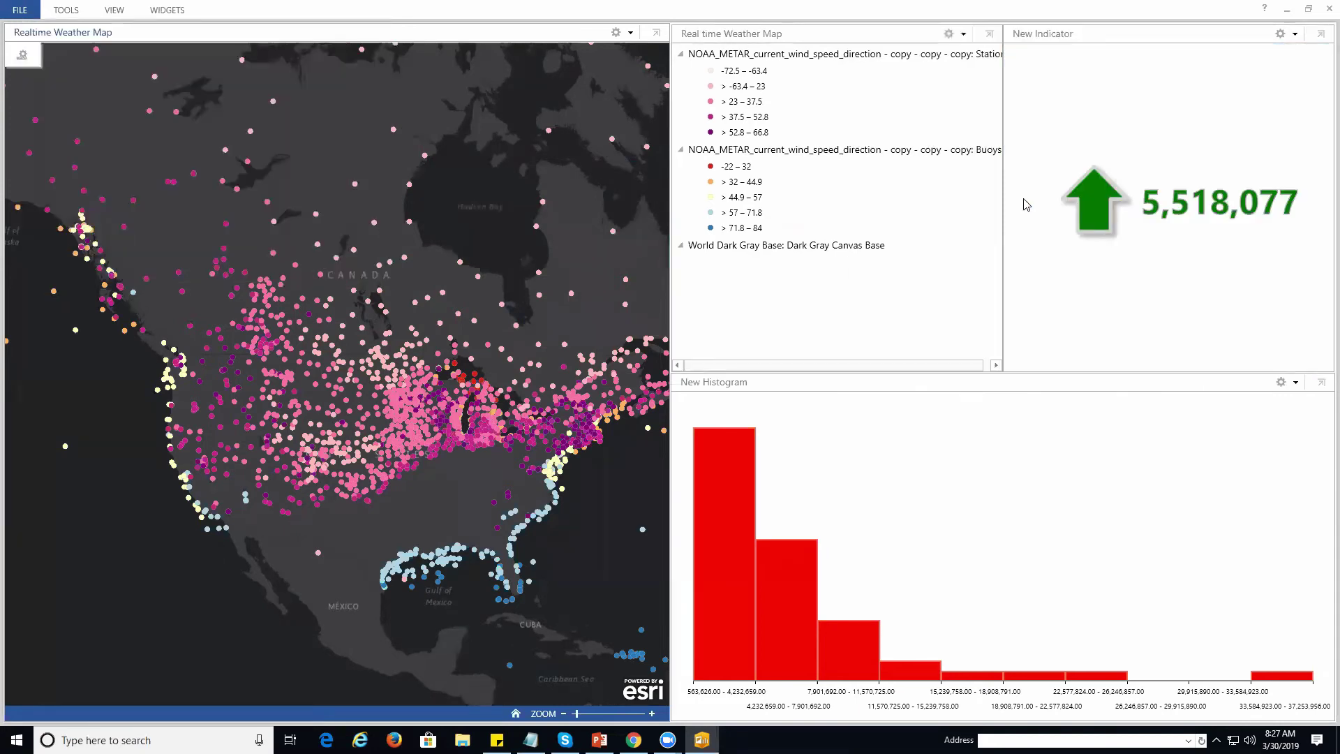
- Add a List widget to the operation view
left_click(174, 10)
left_click(176, 38)
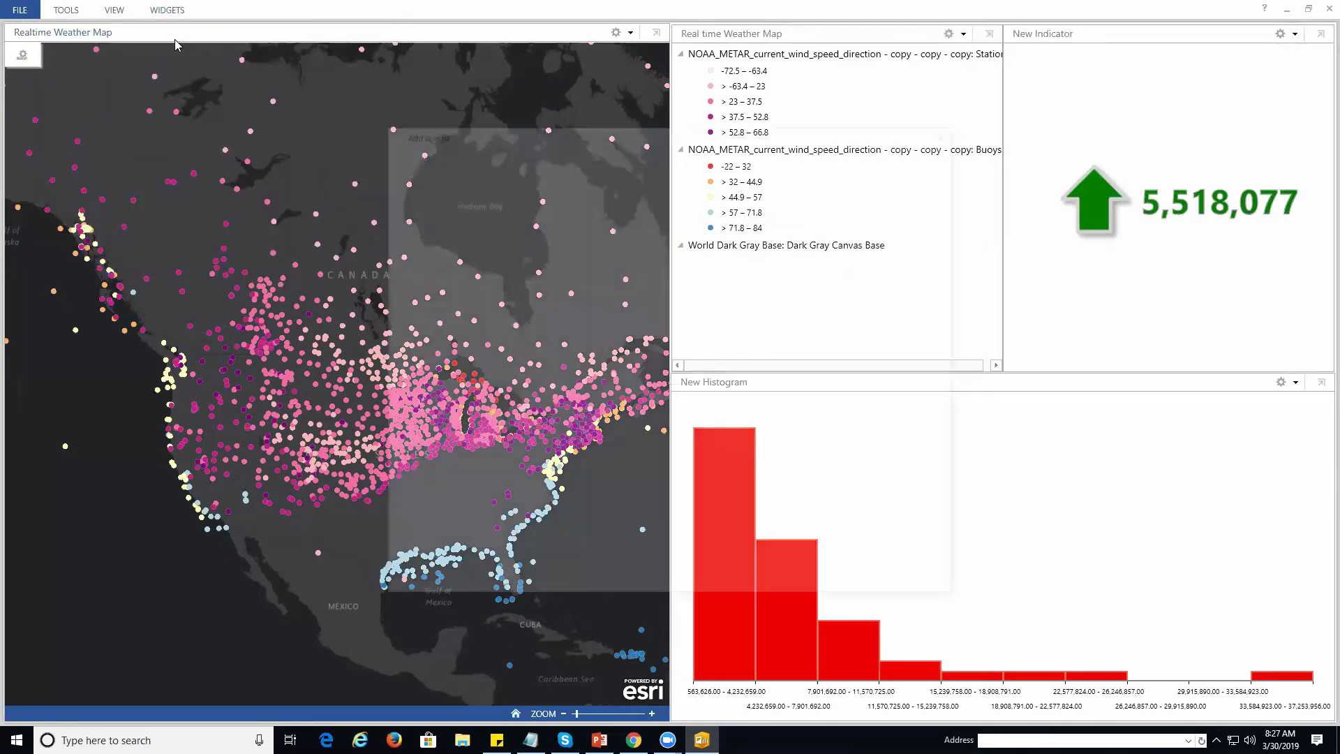
scroll(597, 412, "down", 1)
scroll(597, 412, "down", 1)
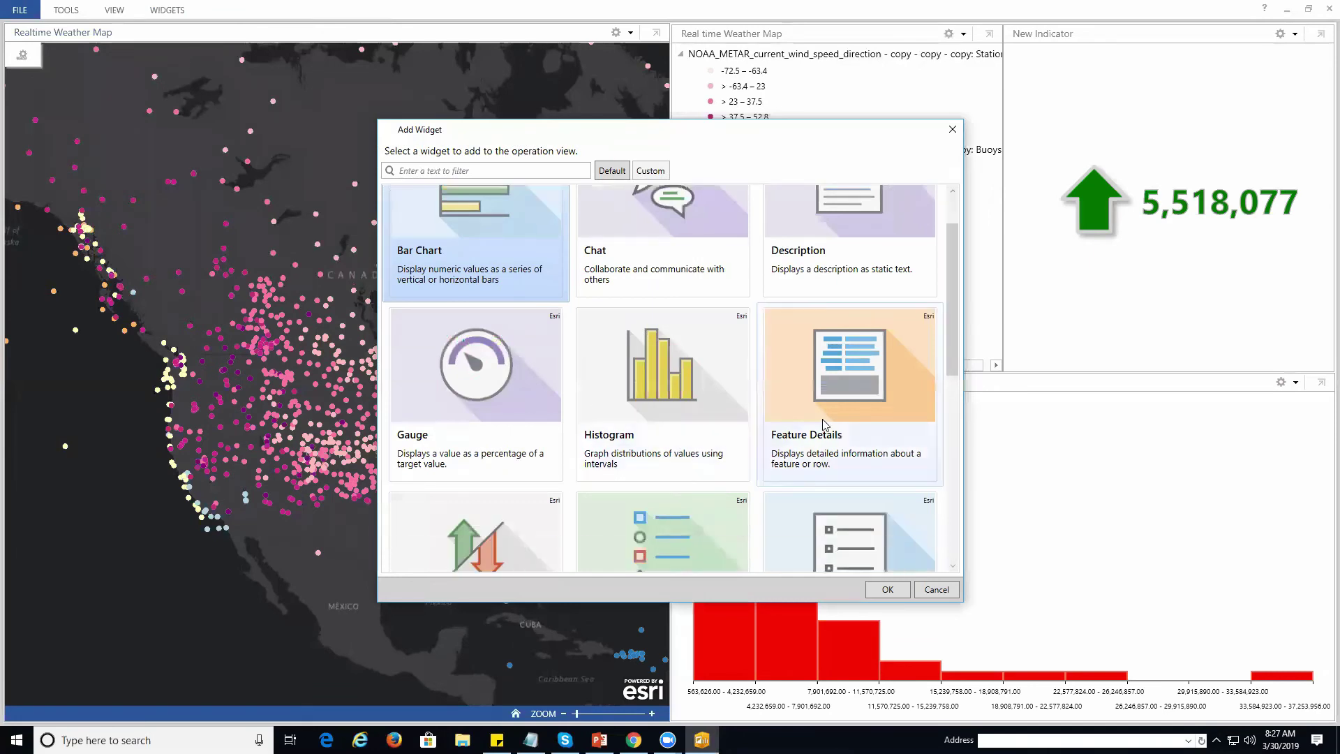
scroll(760, 373, "down", 6)
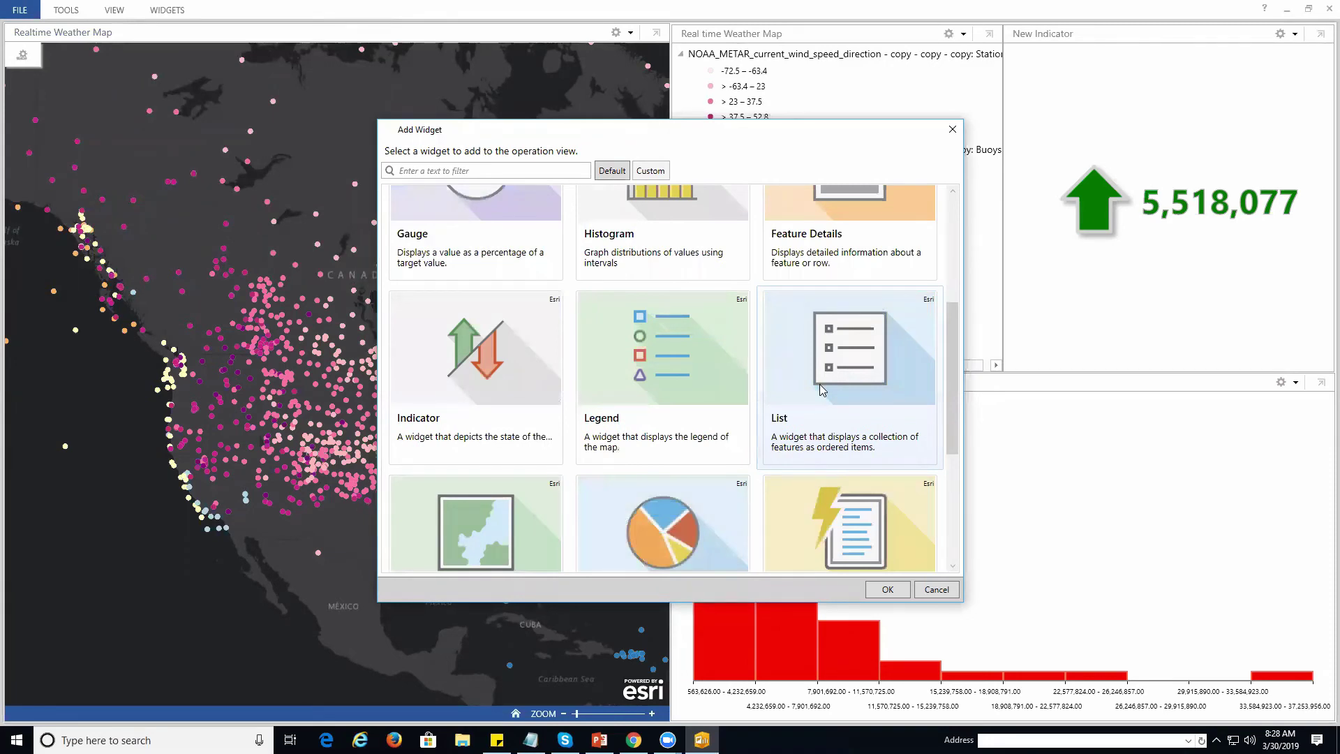
left_click(820, 385)
double_click(820, 383)
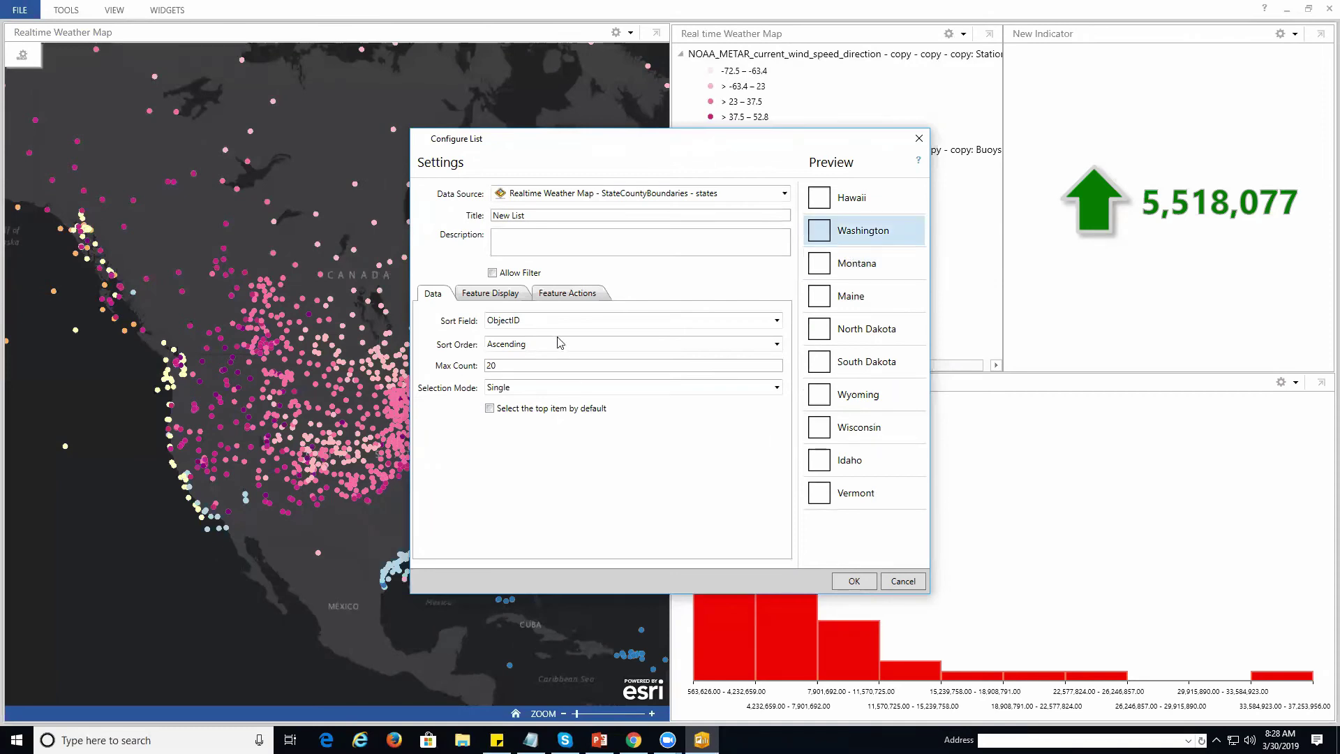
- Set the list's sort field to POP2000 and accept its configuration
left_click(777, 322)
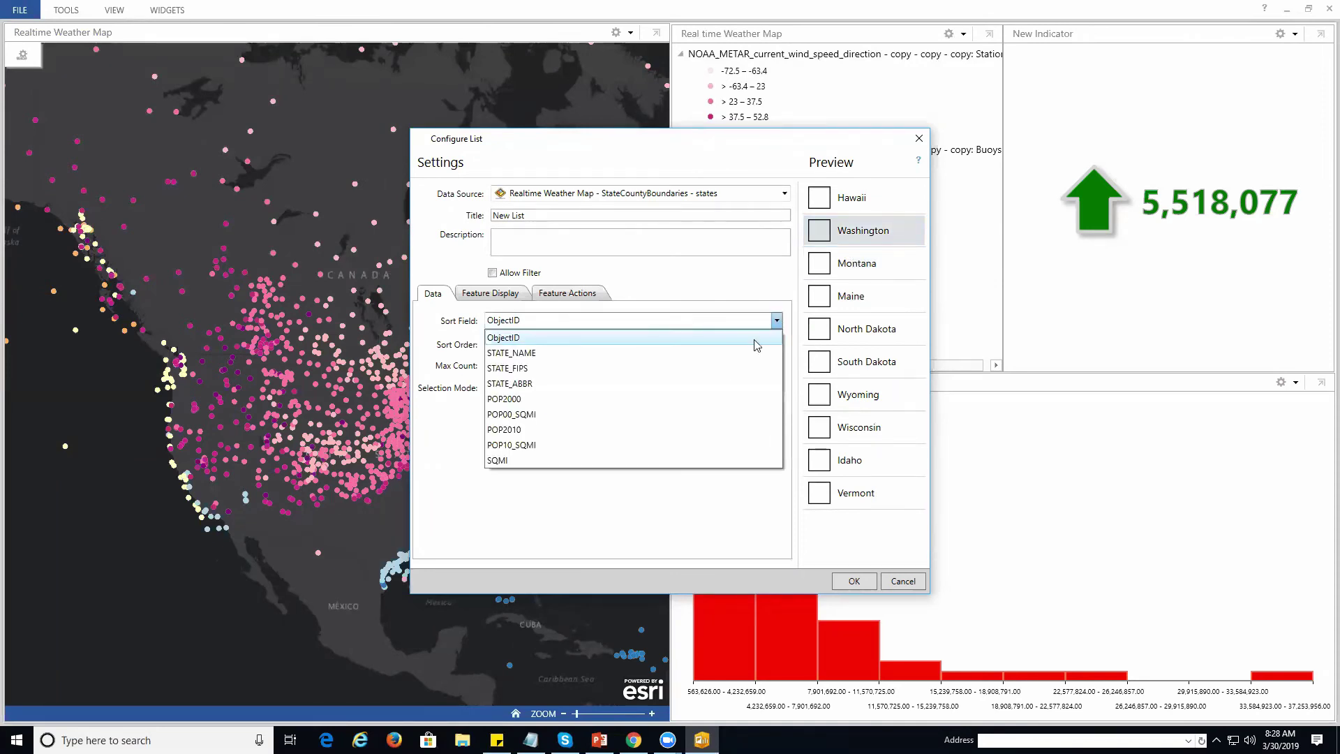
left_click(715, 399)
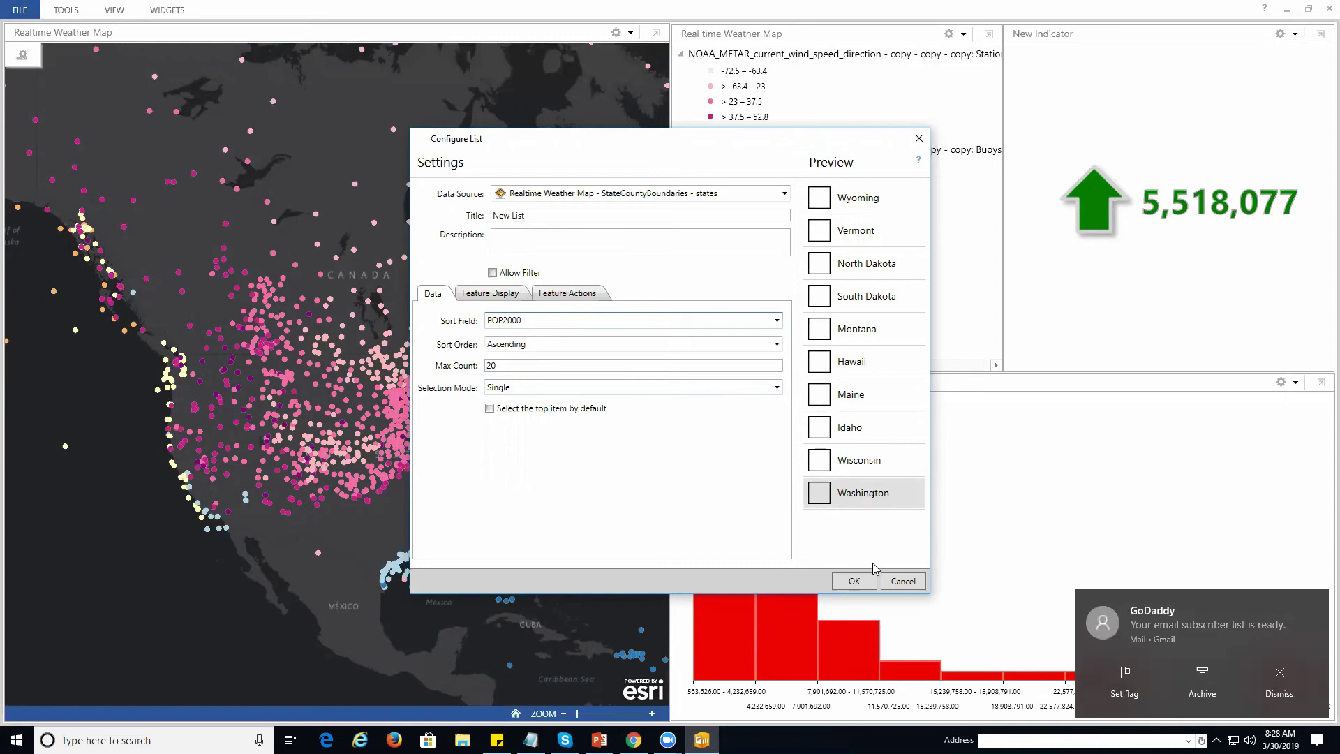
left_click(855, 583)
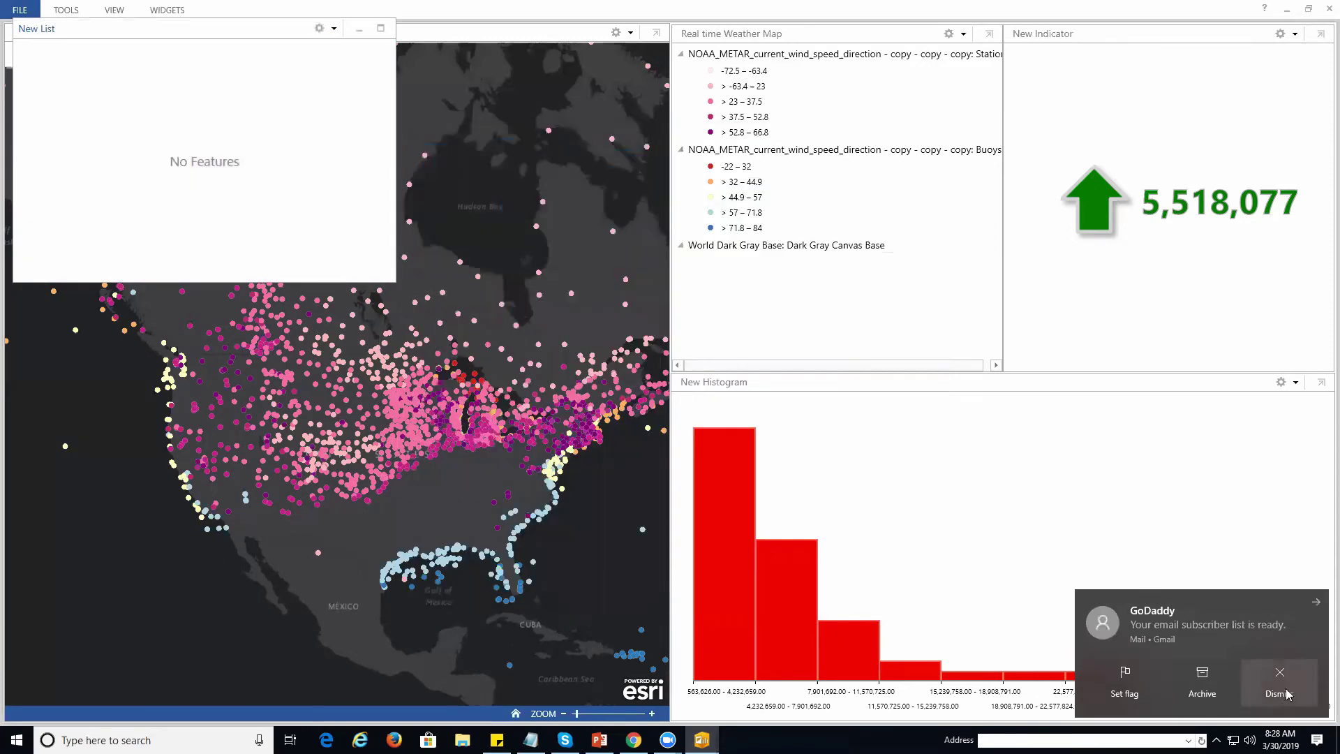
- Dock the list to the left of the map and select Wyoming in it
left_click_drag(206, 28, 307, 388)
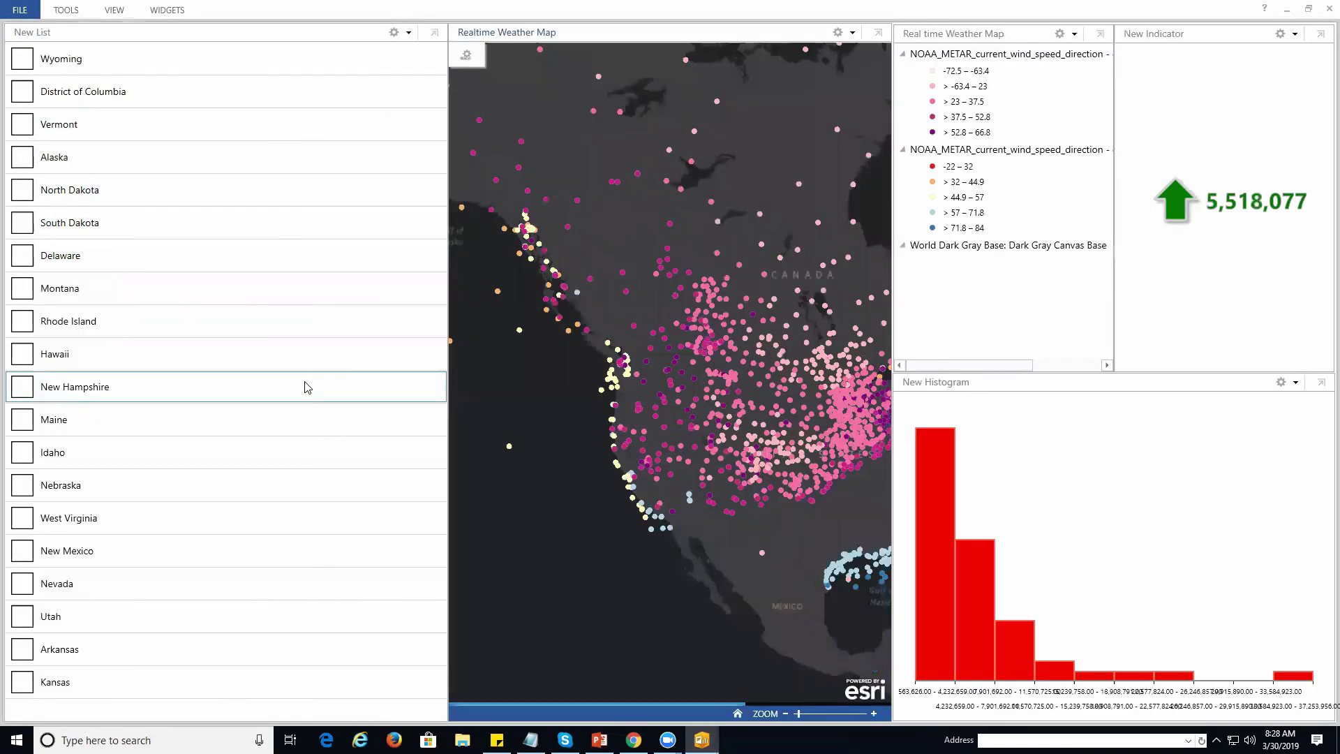
left_click(35, 56)
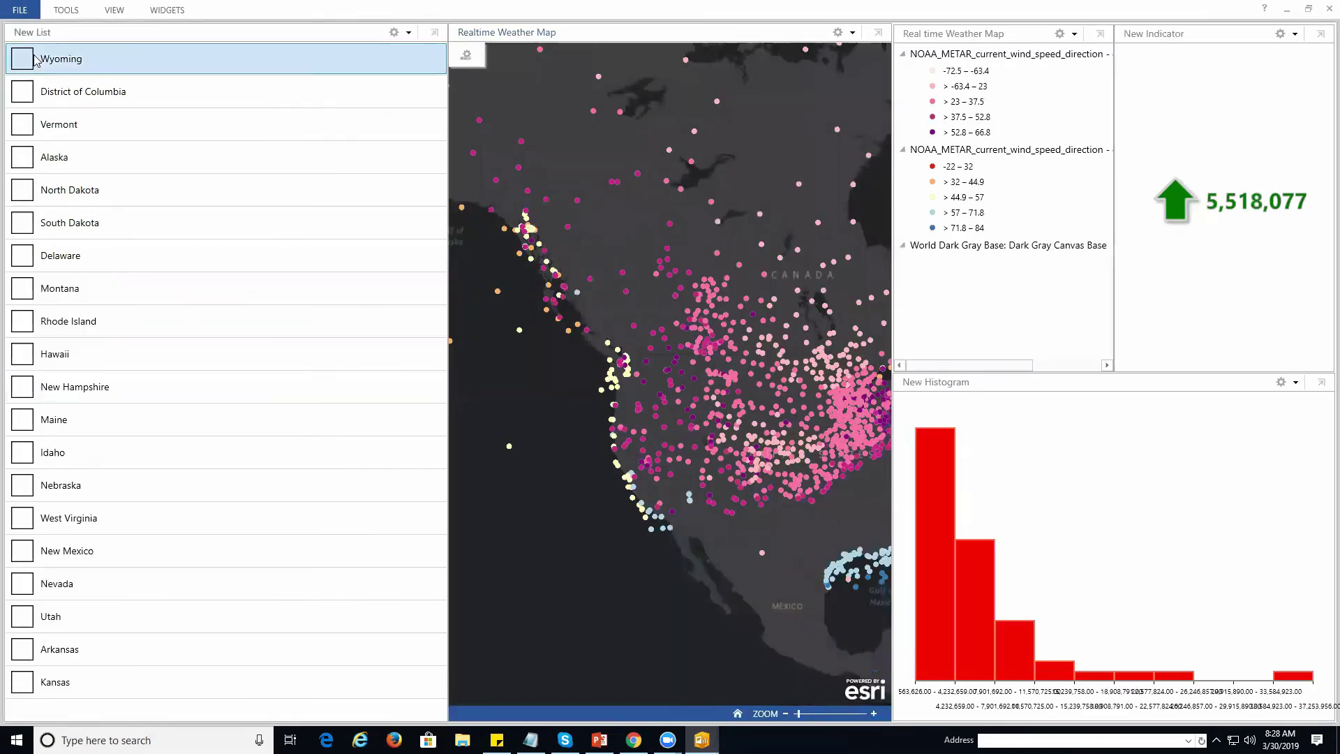
- Enable the Basemaps, Bookmarks, Clear Feature Selection, Driving Directions, Layer Filters, Map Contents, Measure, Find Places and Select Features map tools
left_click(466, 55)
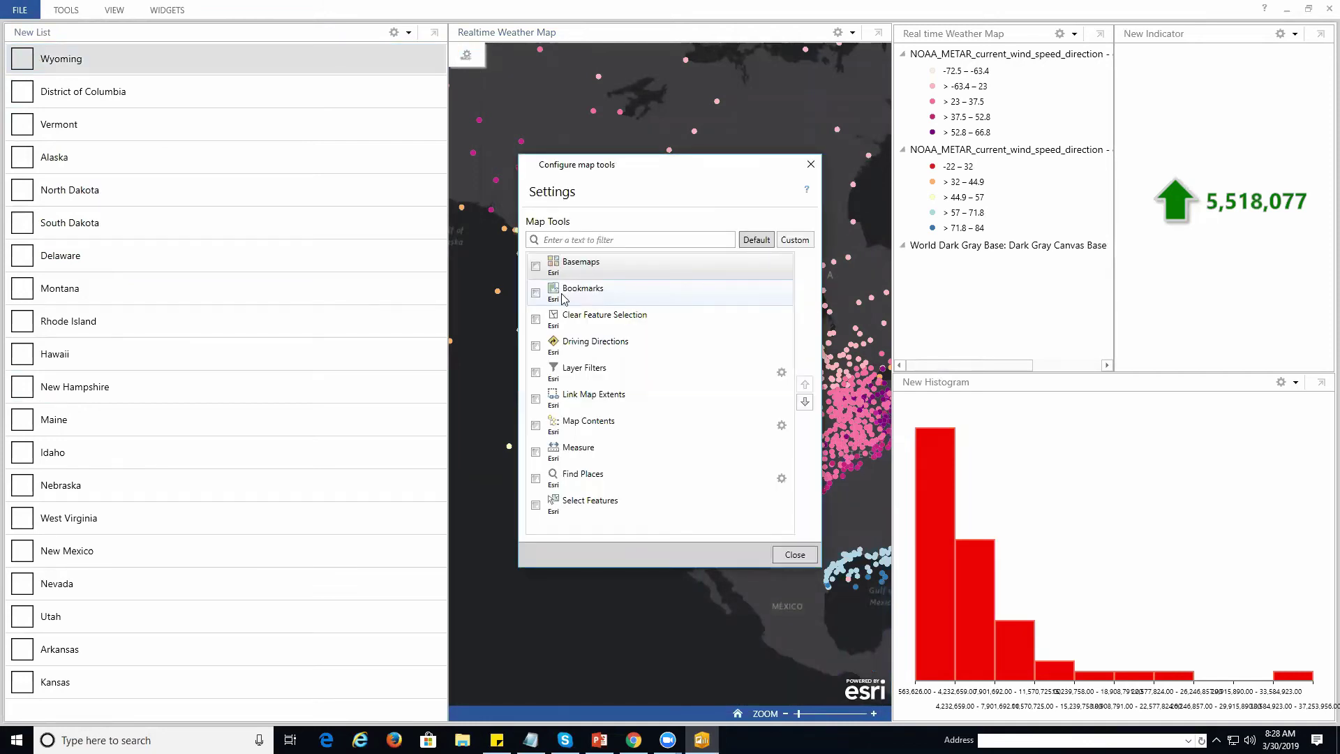
left_click(536, 266)
left_click(535, 293)
left_click(536, 345)
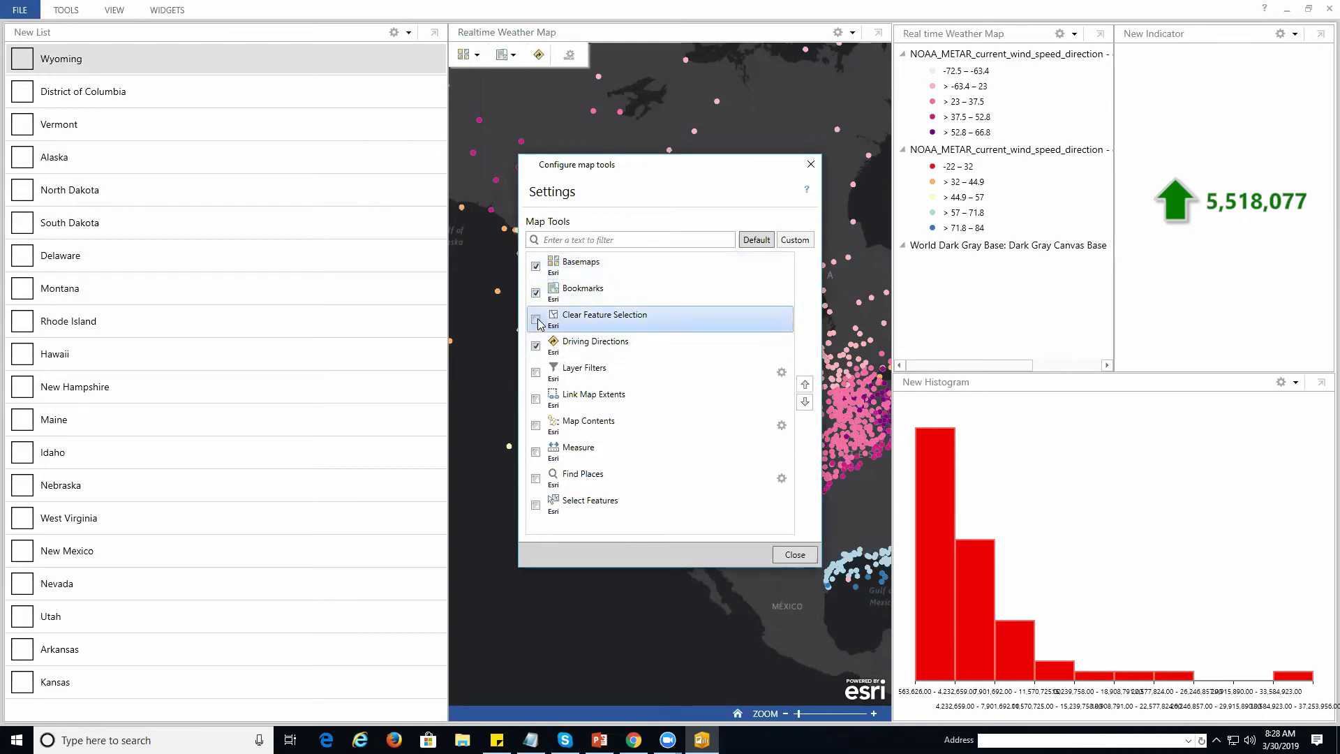
left_click(536, 372)
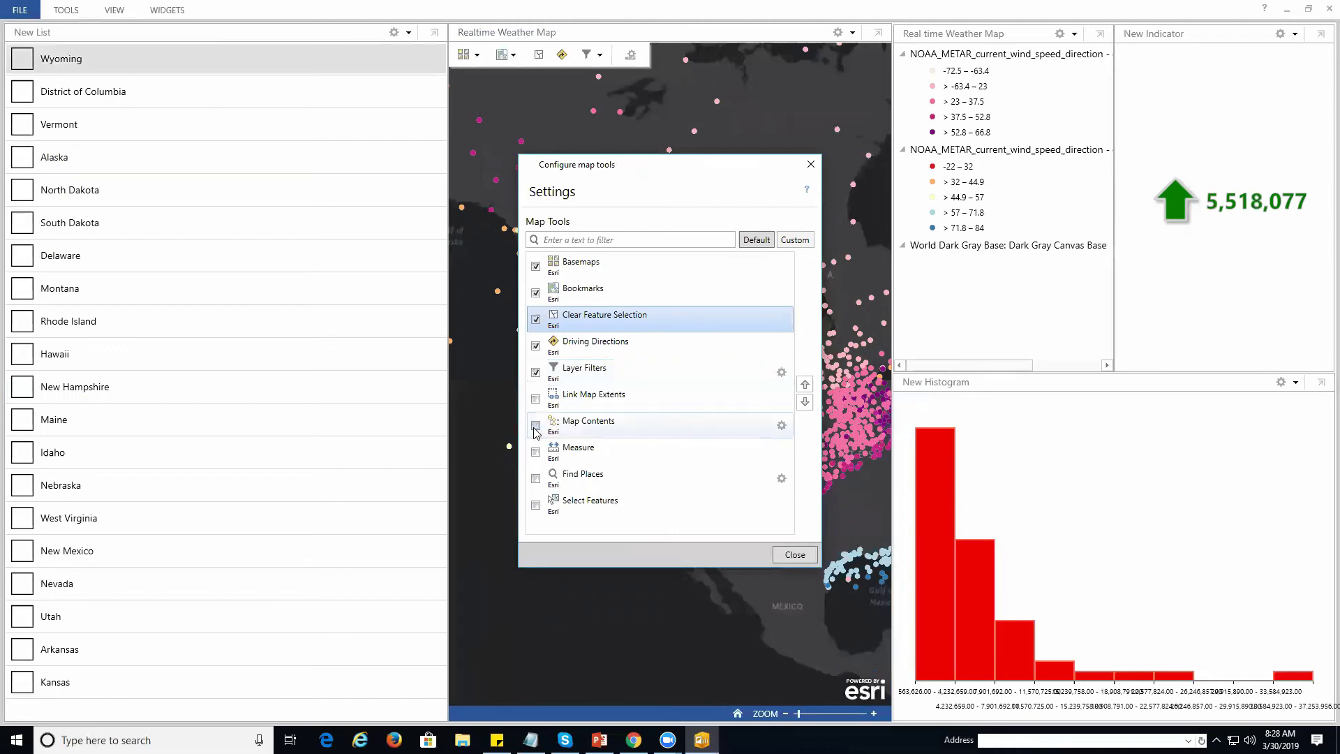
left_click(536, 426)
left_click(536, 451)
left_click(536, 478)
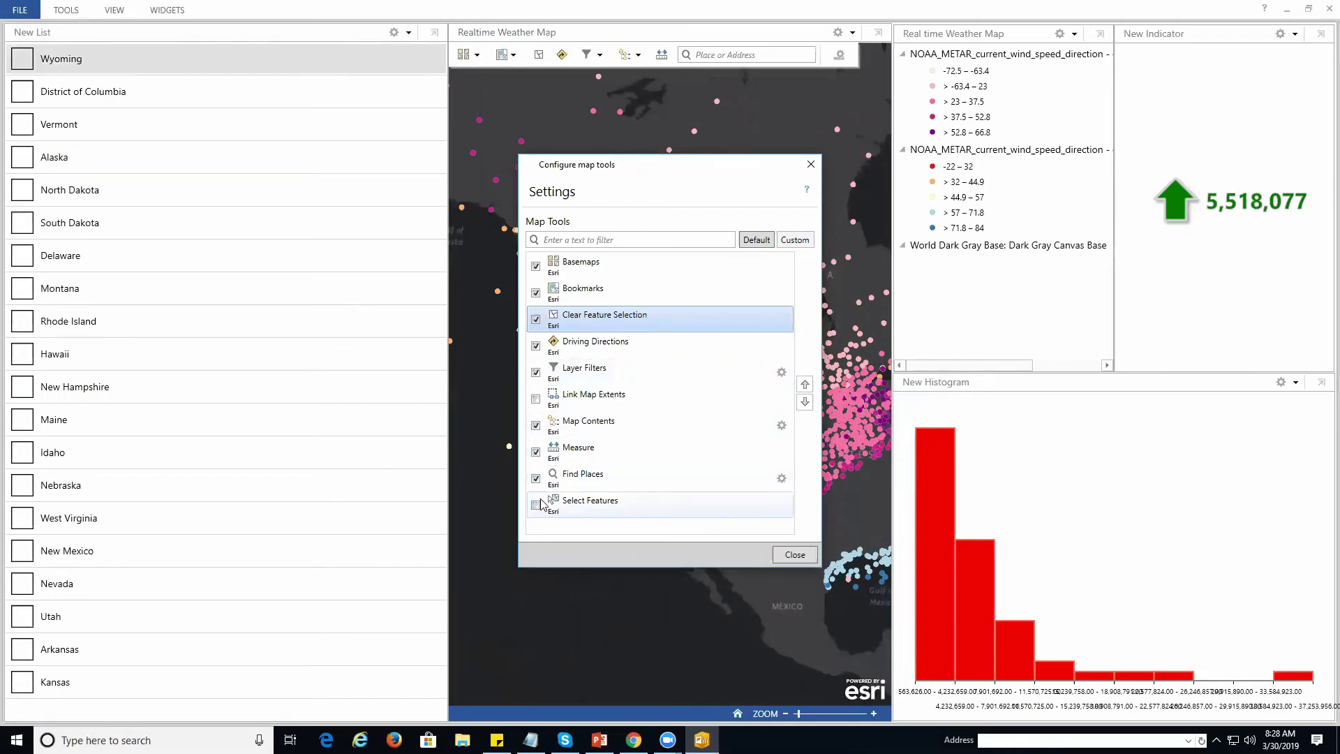
left_click(536, 505)
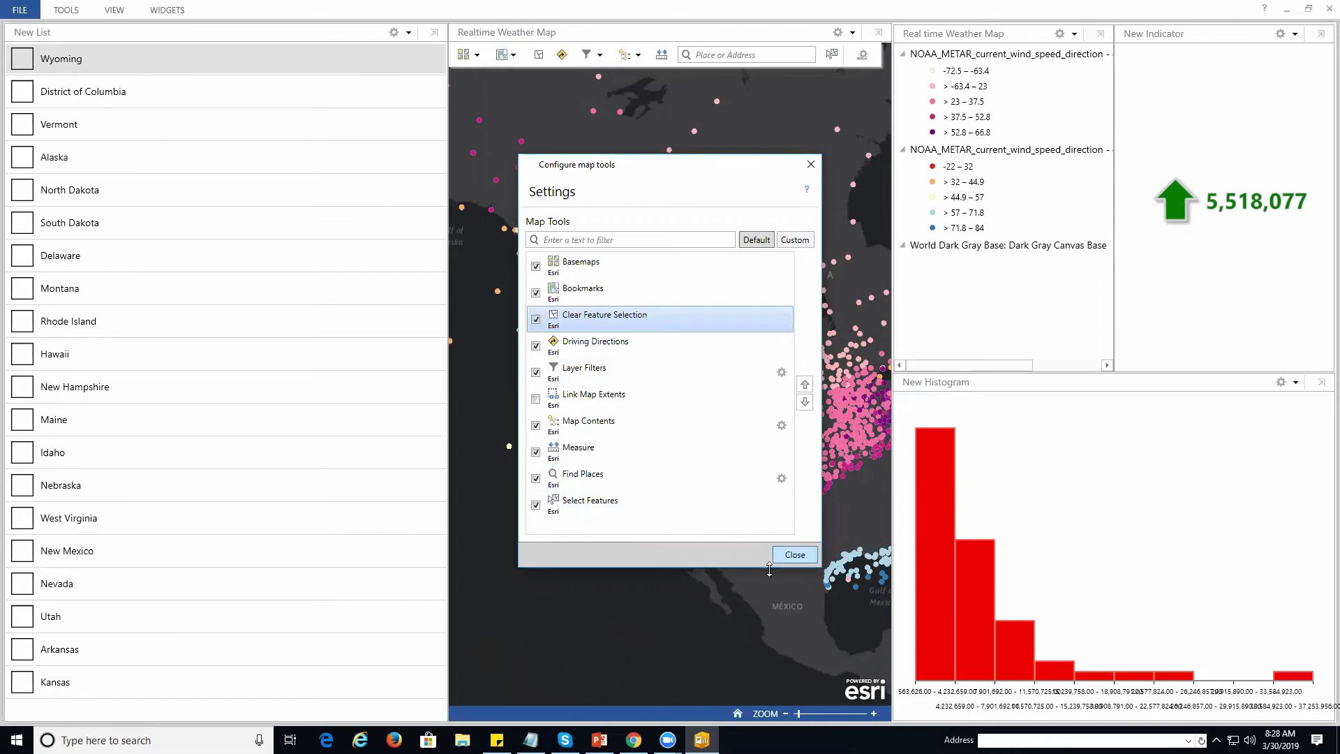
left_click(794, 555)
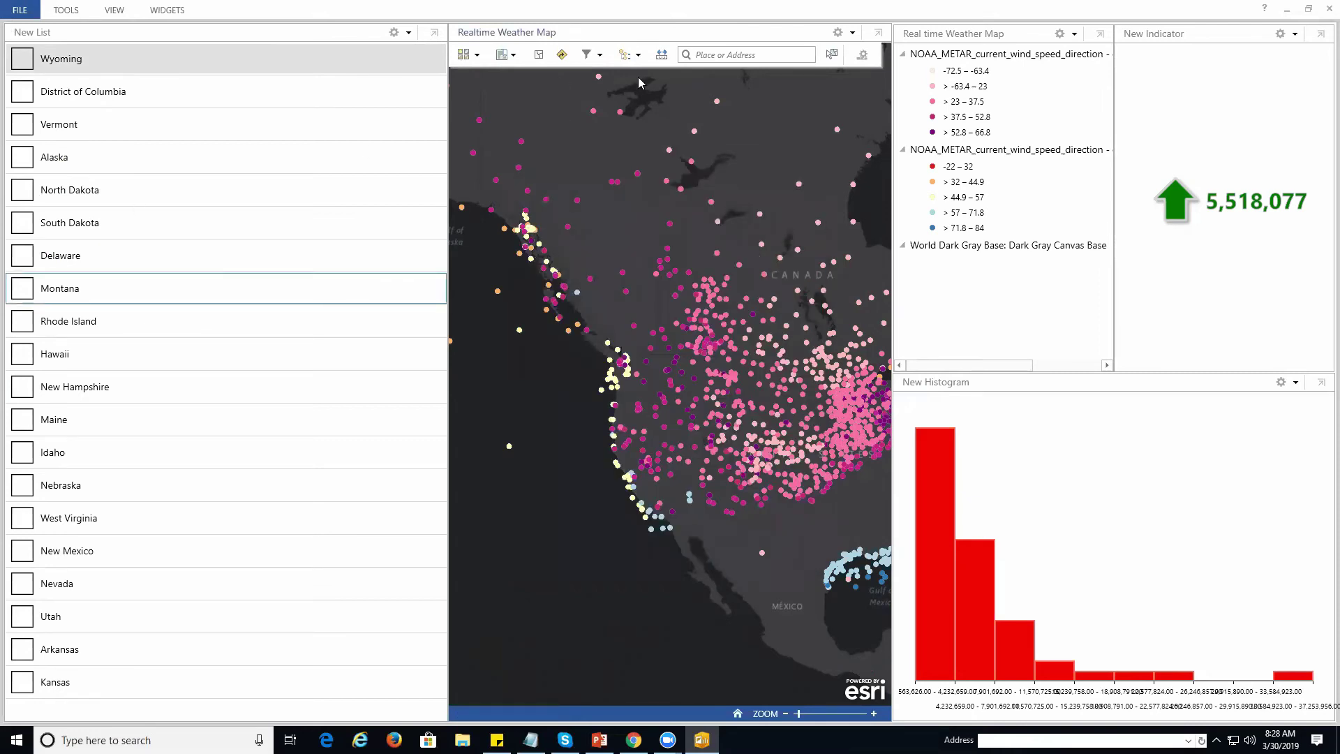
- Try to switch the weather map's basemap to Imagery
left_click(477, 55)
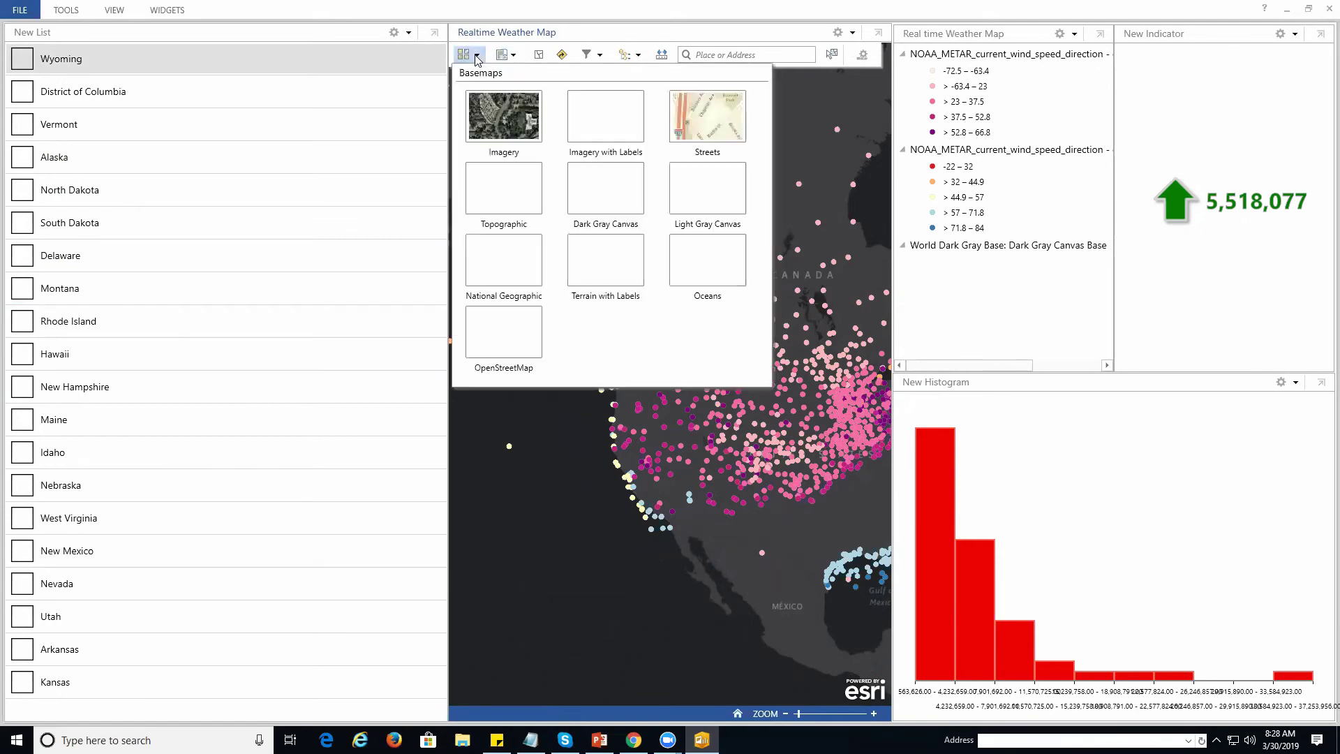
left_click(488, 128)
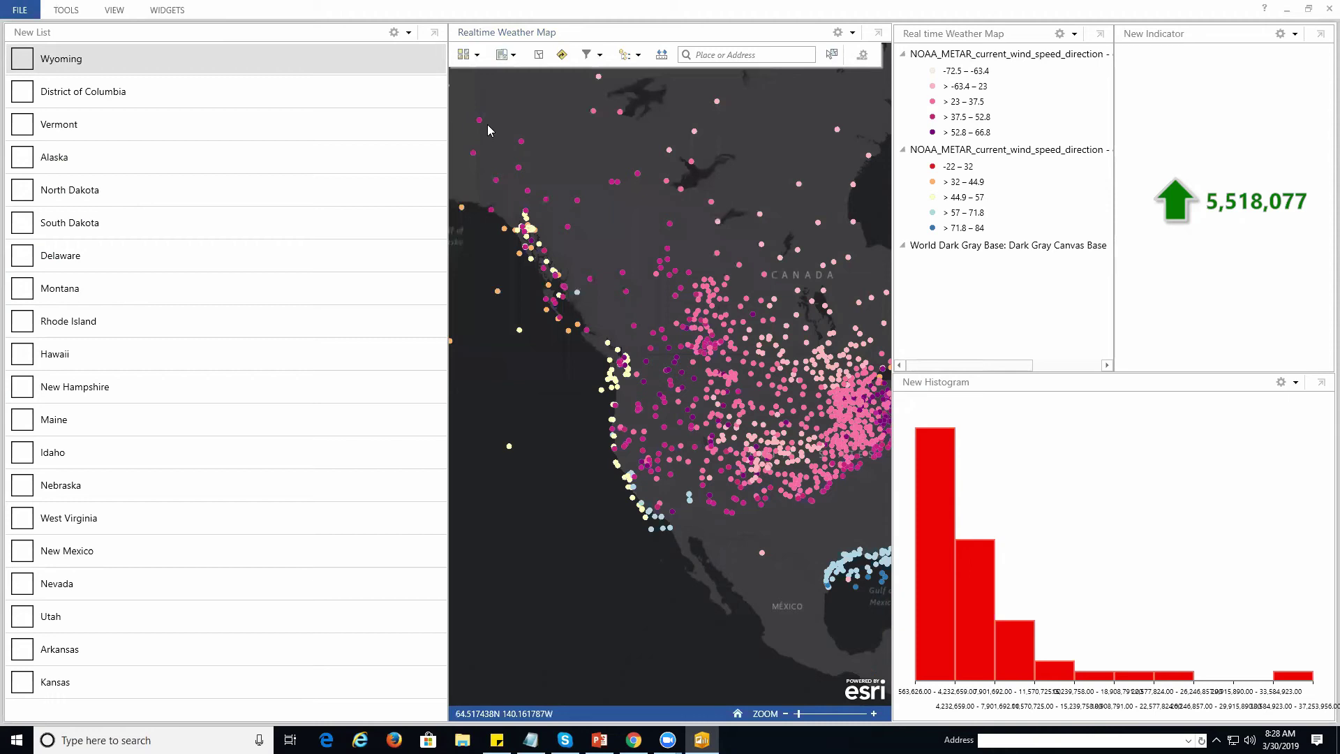
left_click(478, 55)
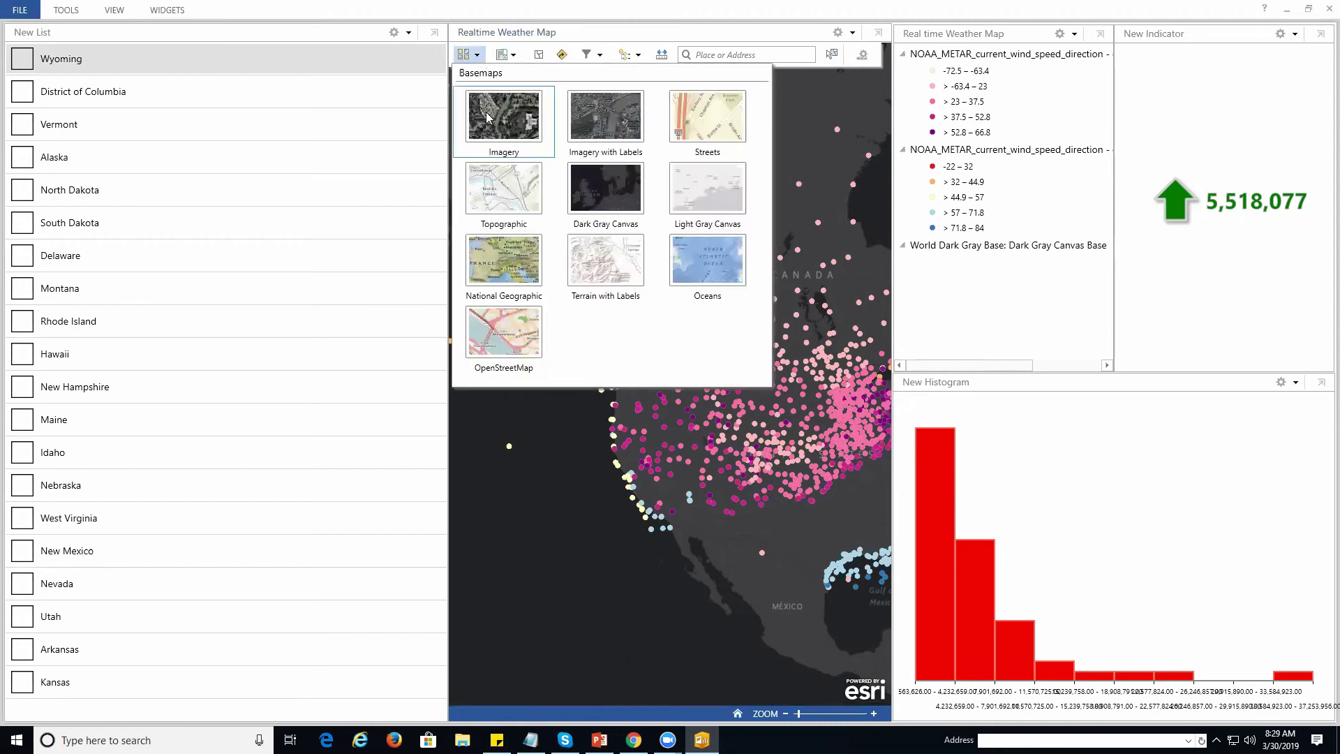
left_click(487, 117)
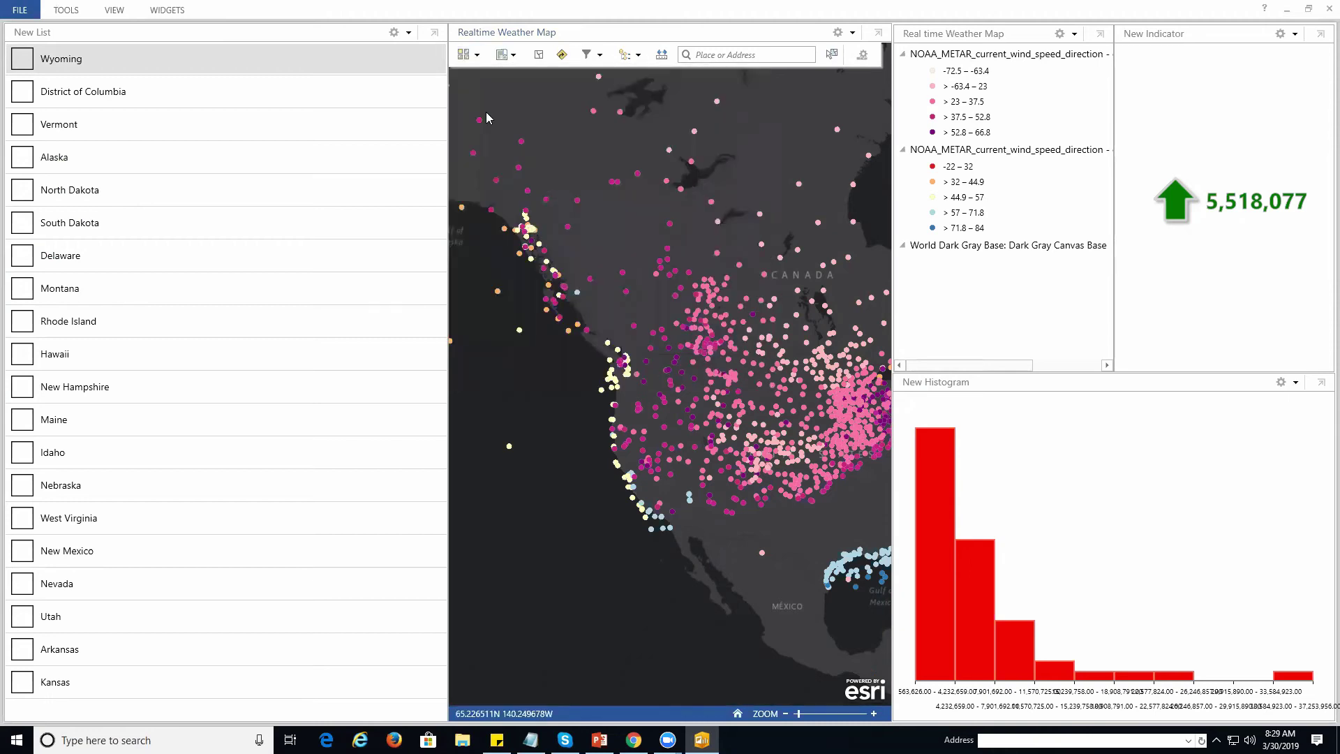
- Check the weather map's bookmarks and layer filters
left_click(513, 56)
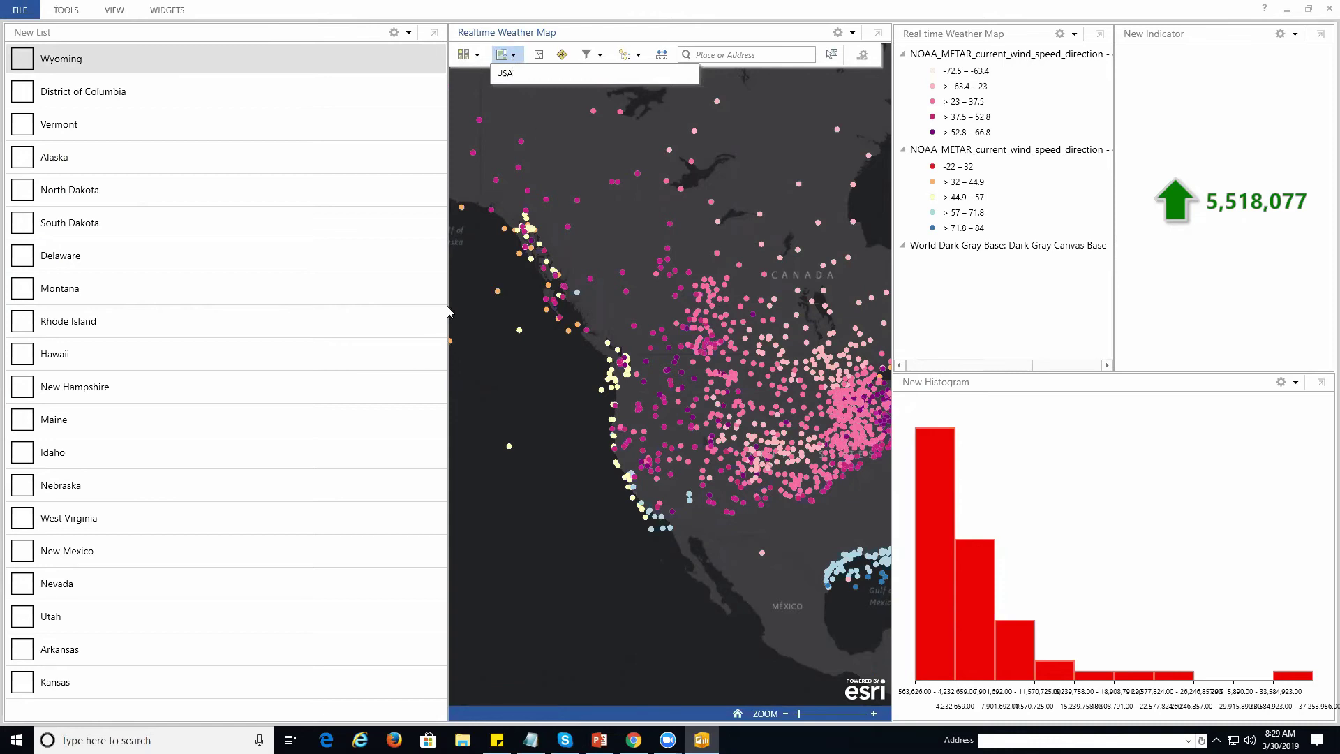
left_click(598, 57)
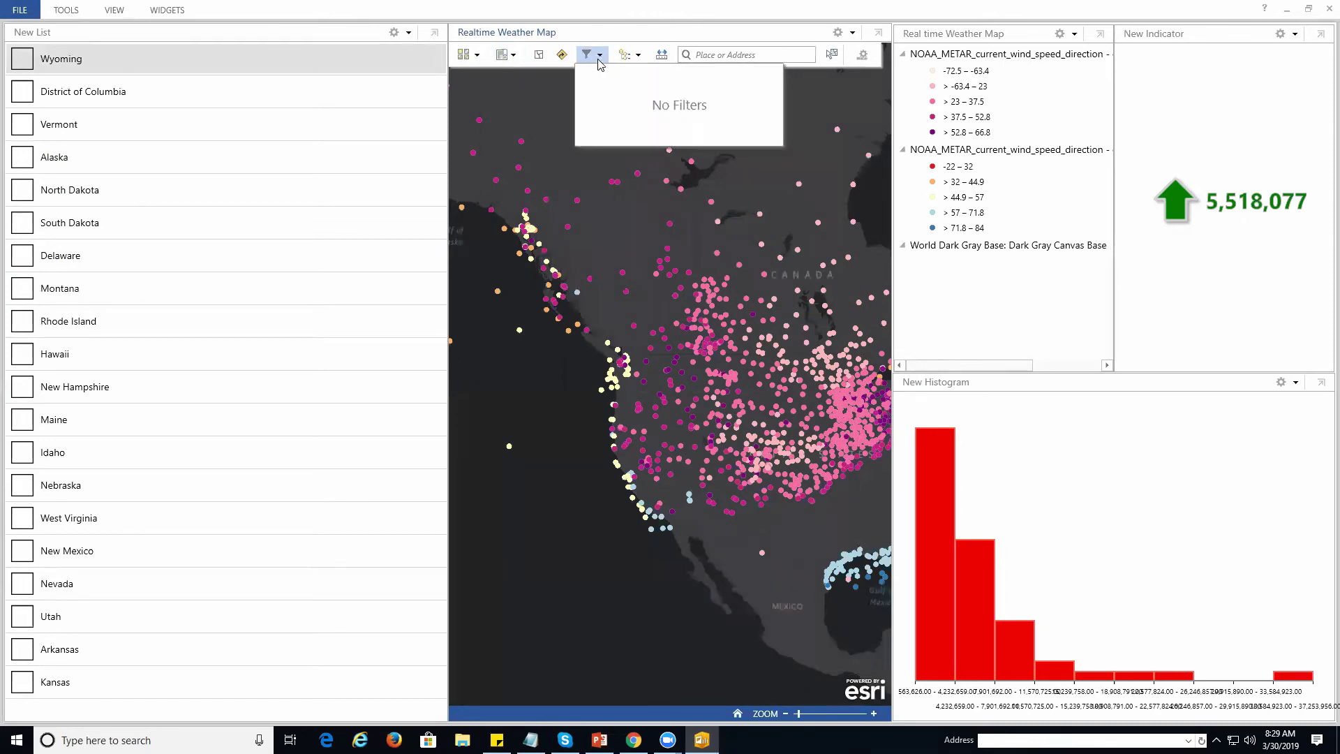
left_click(600, 60)
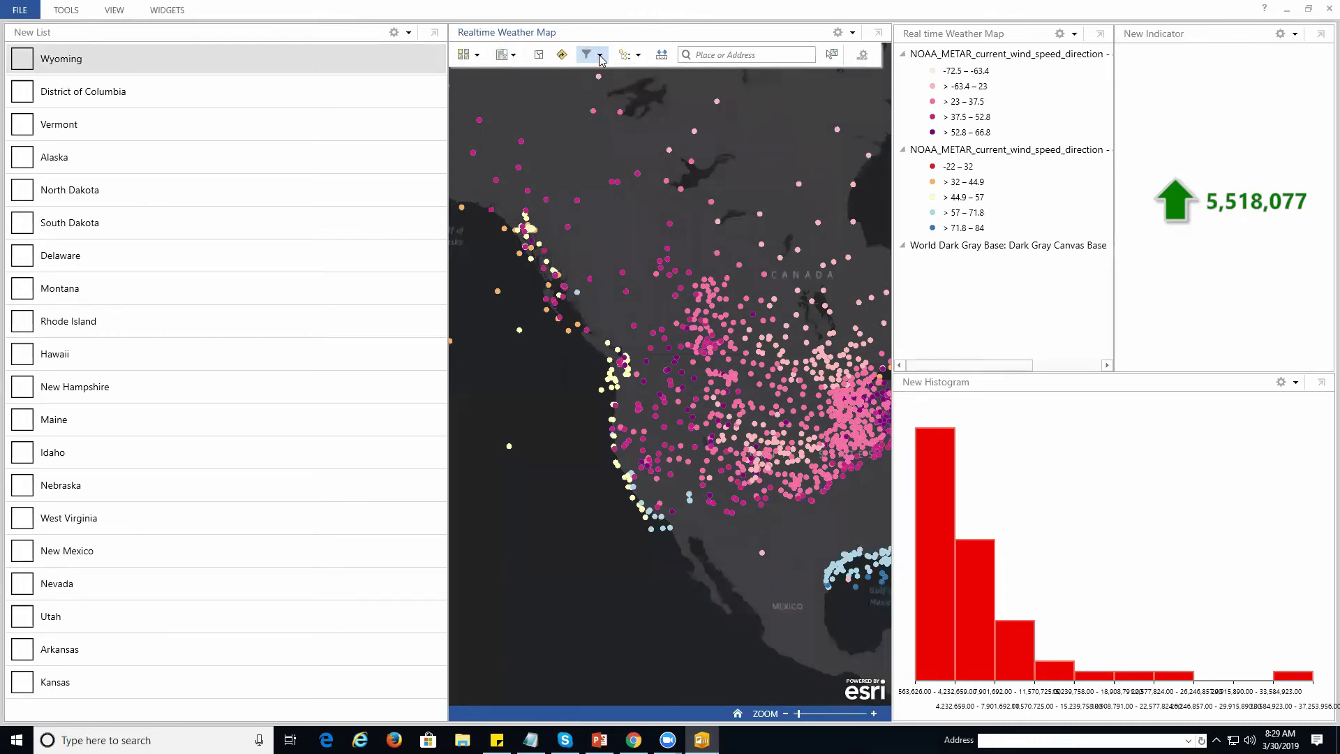
- Hide the NOAA_METAR_current_wind_speed_direction layer on the weather map and show the Pressure layer instead
left_click(639, 56)
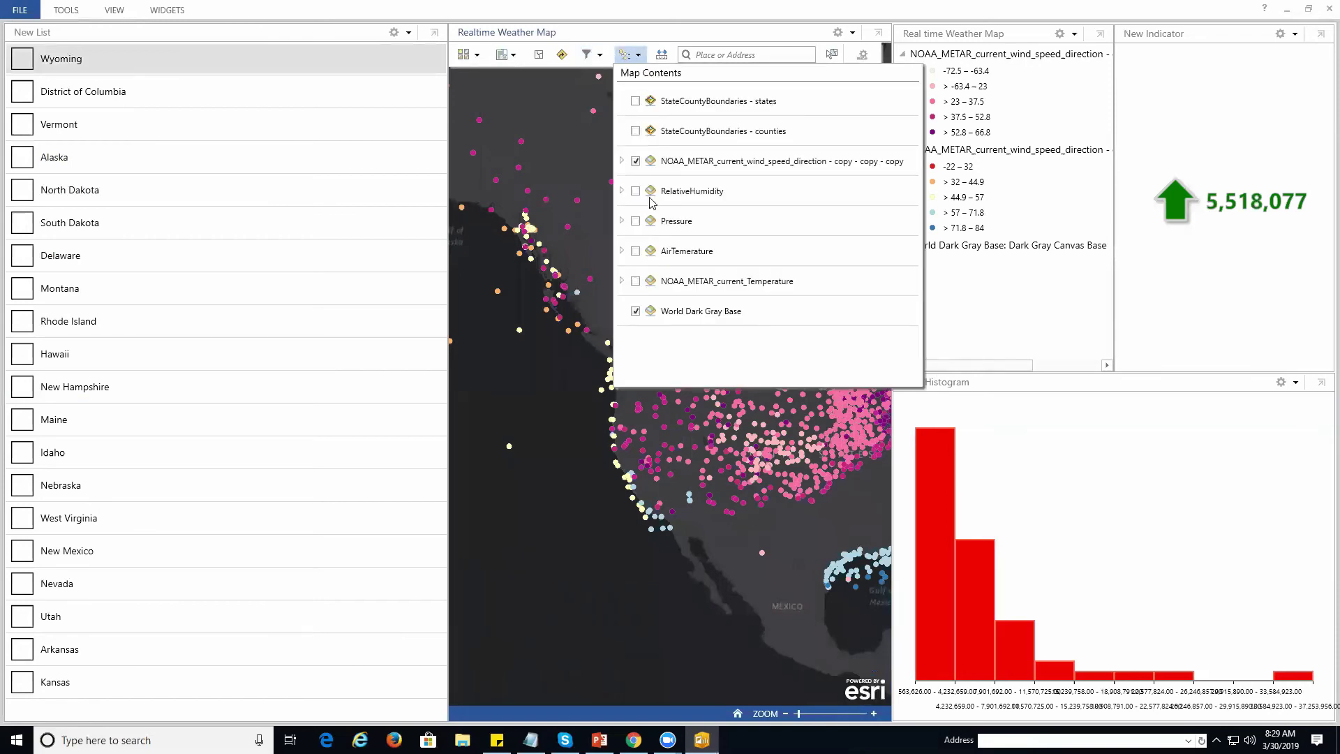
left_click(636, 163)
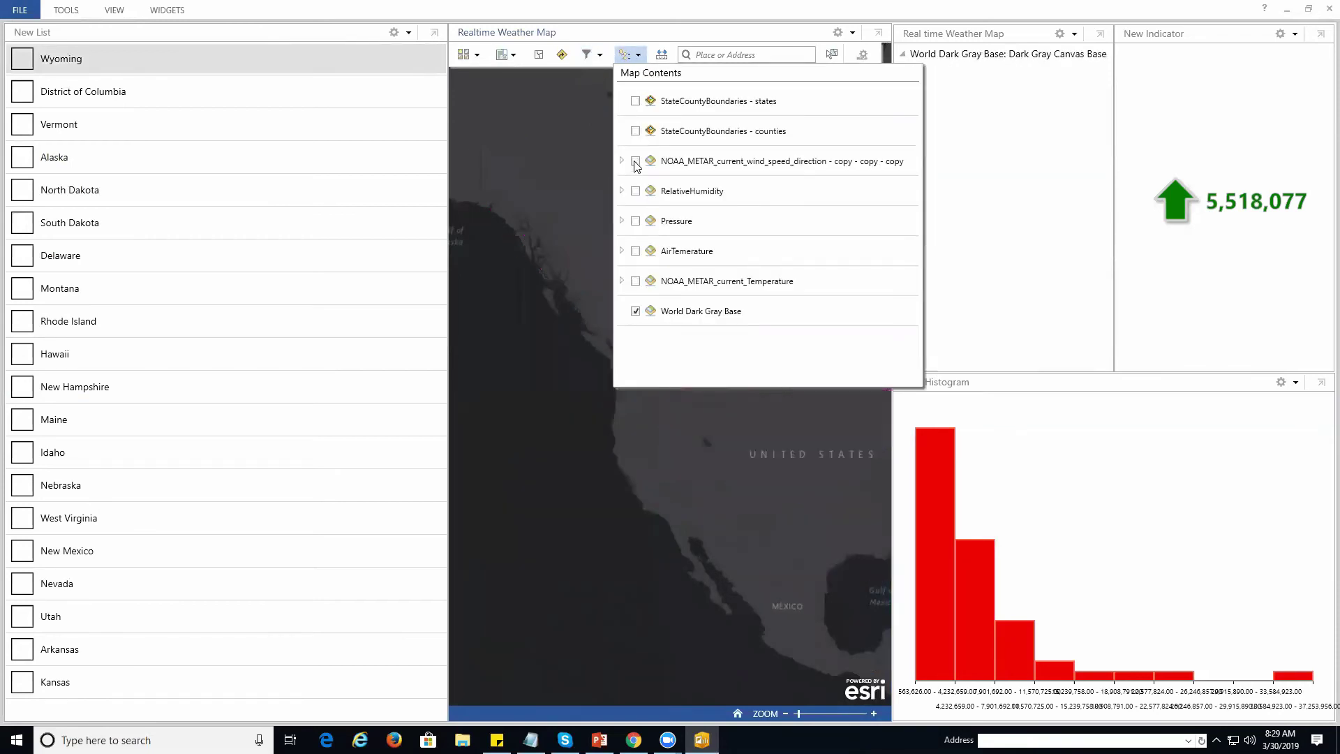
left_click_drag(562, 293, 423, 266)
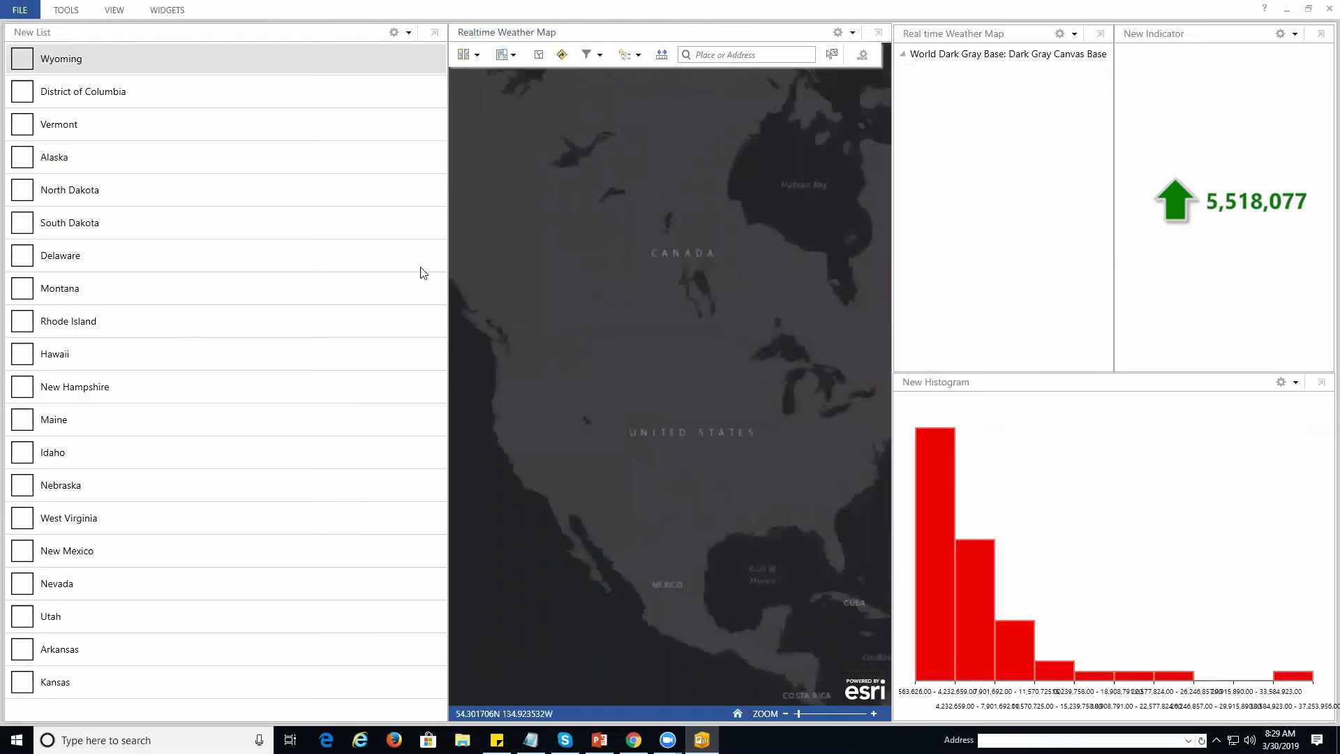
left_click(626, 56)
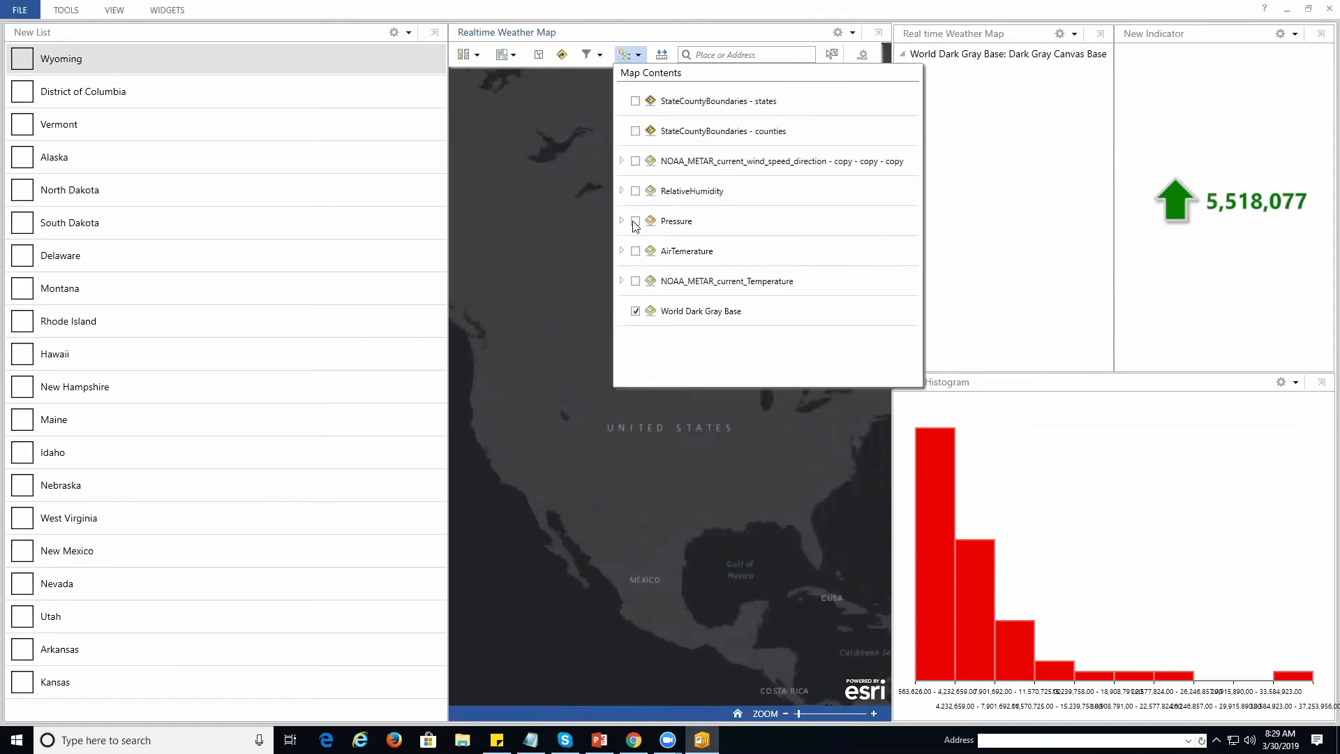
left_click(635, 222)
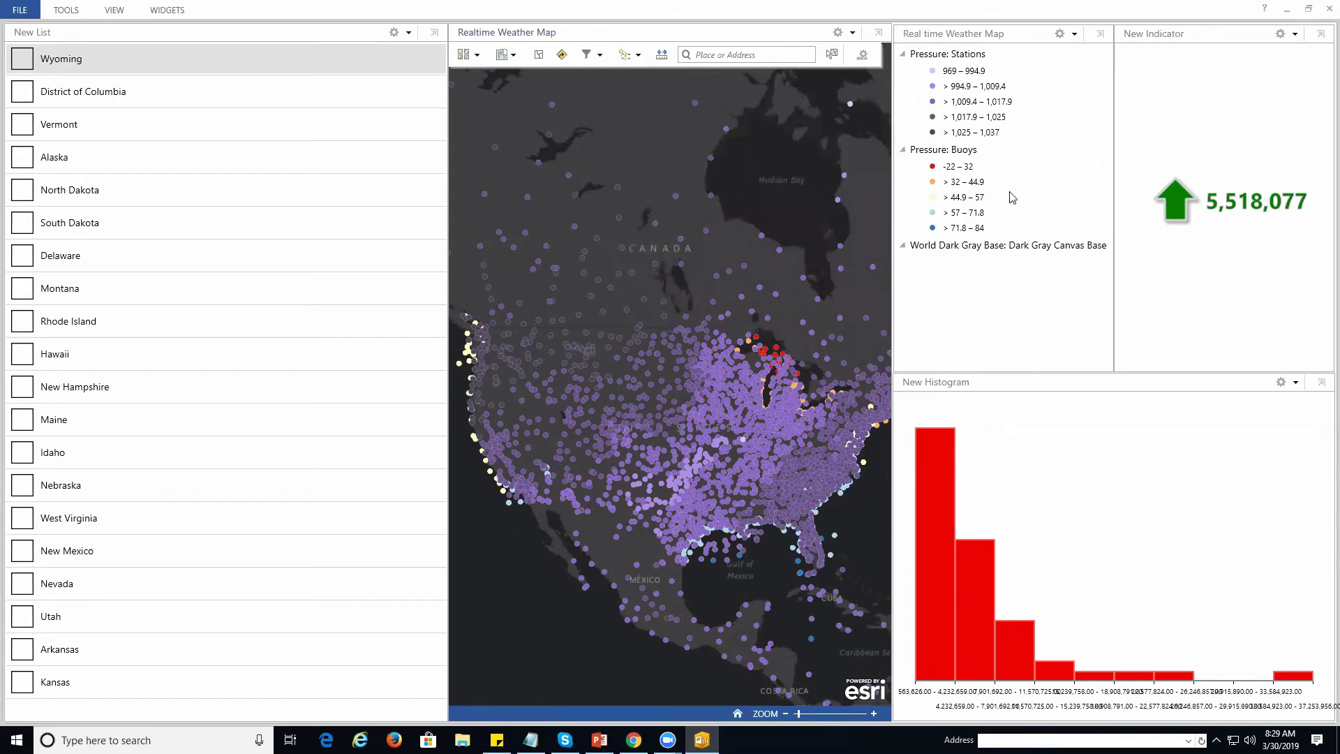
left_click(628, 54)
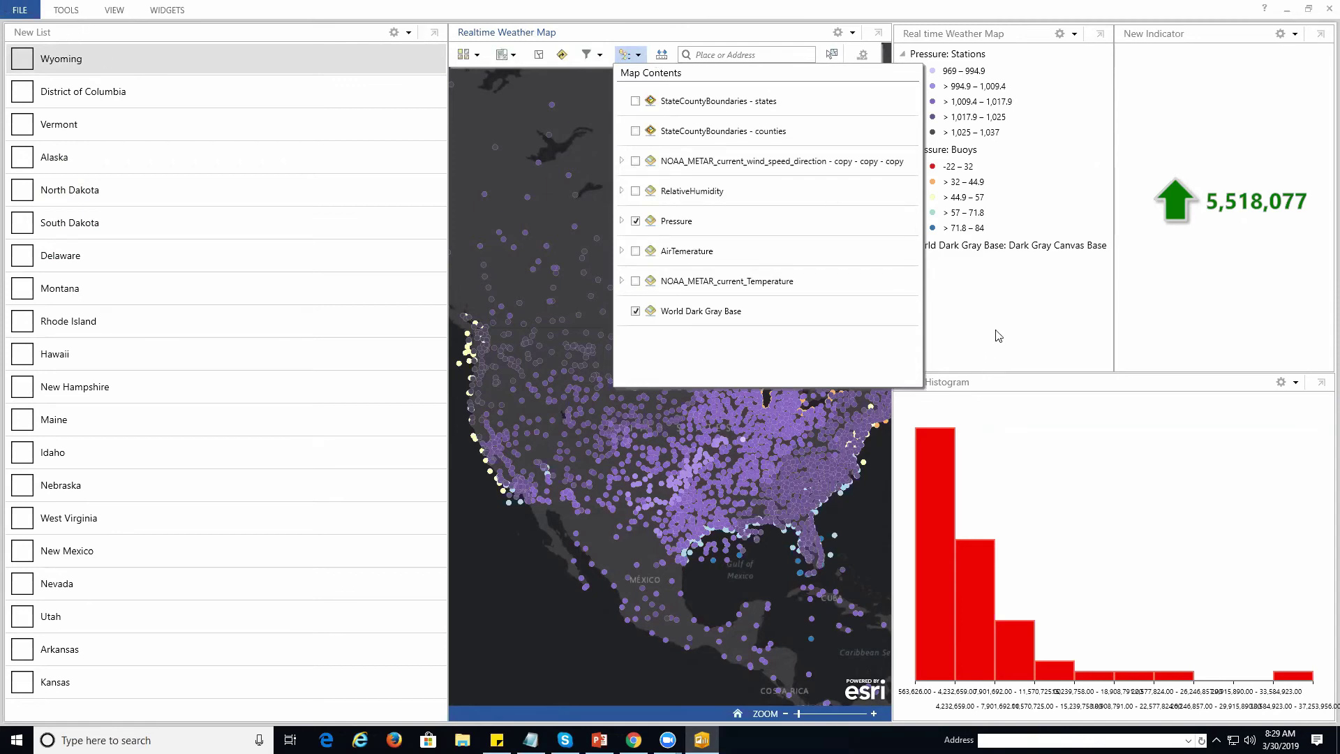
left_click(975, 313)
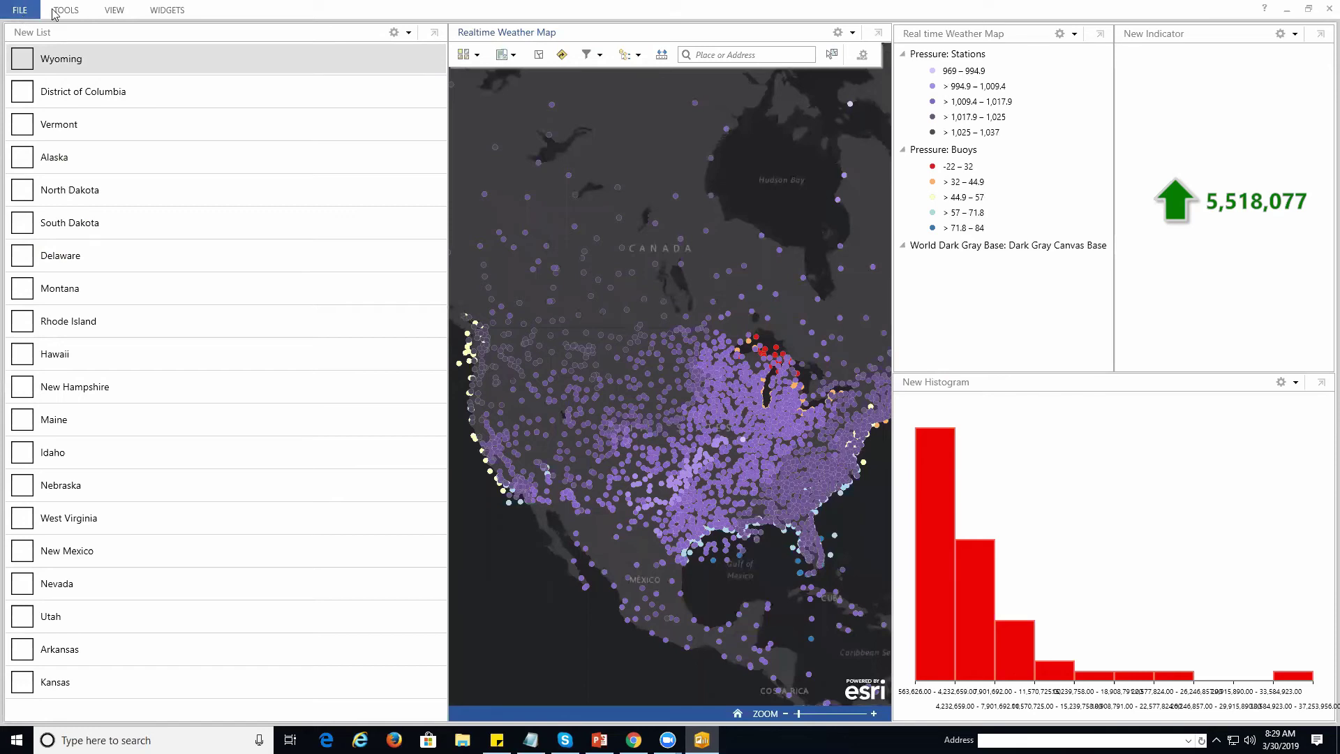
- Try to add a second Map widget using the recent Realtime Weather Map, accepting the requested security certificate
left_click(168, 11)
left_click(185, 35)
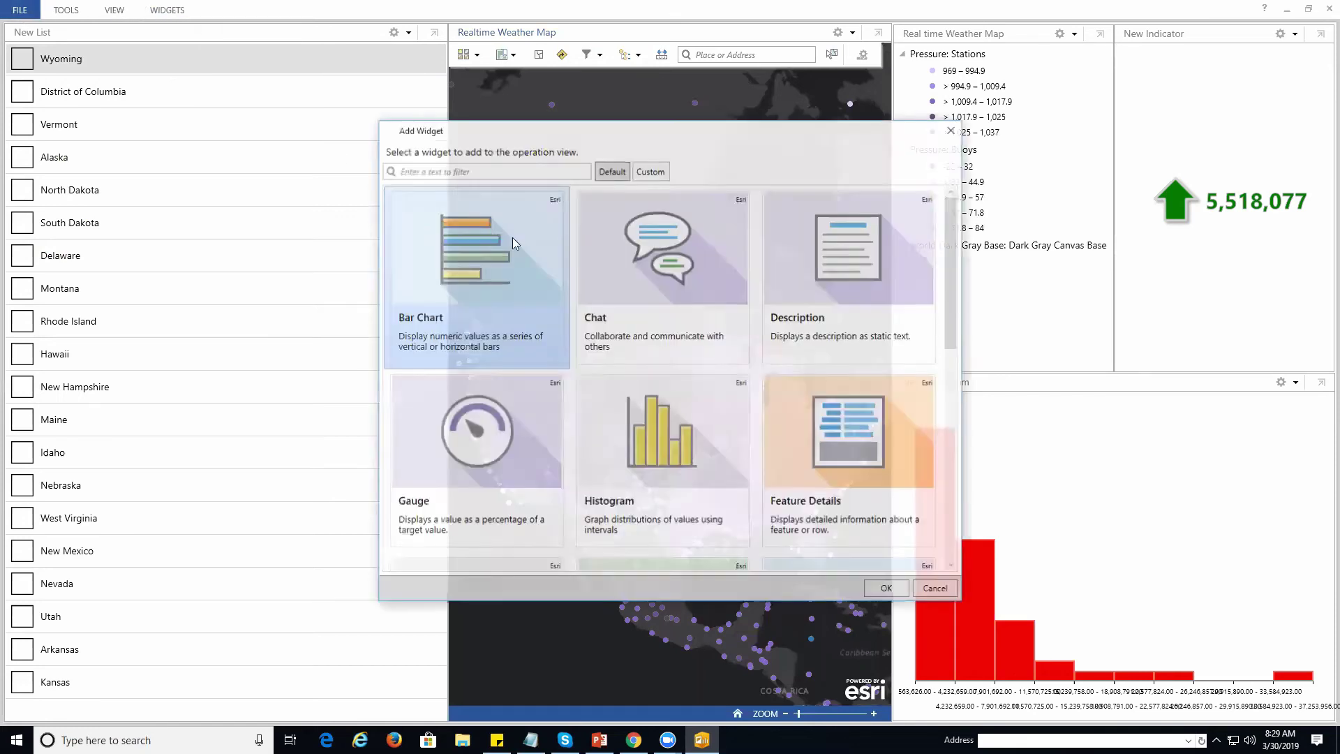
scroll(615, 317, "down", 6)
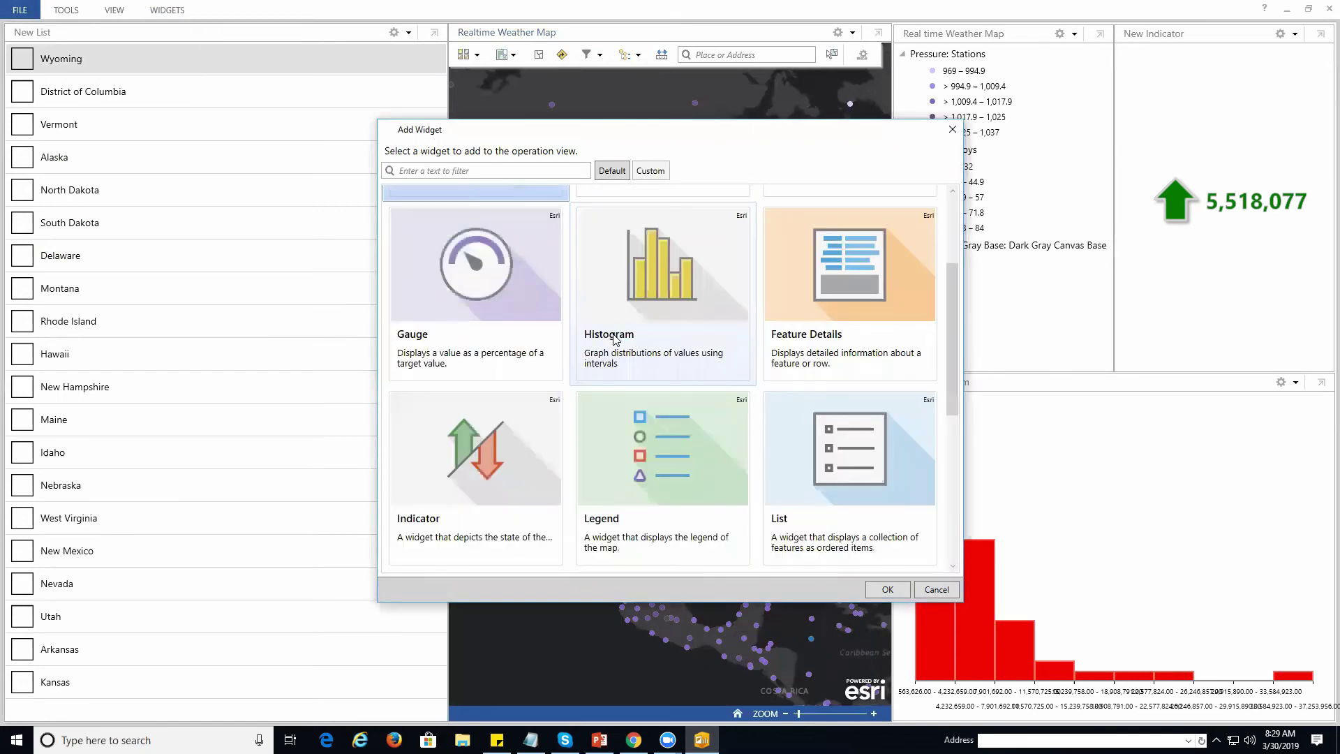
left_click(489, 340)
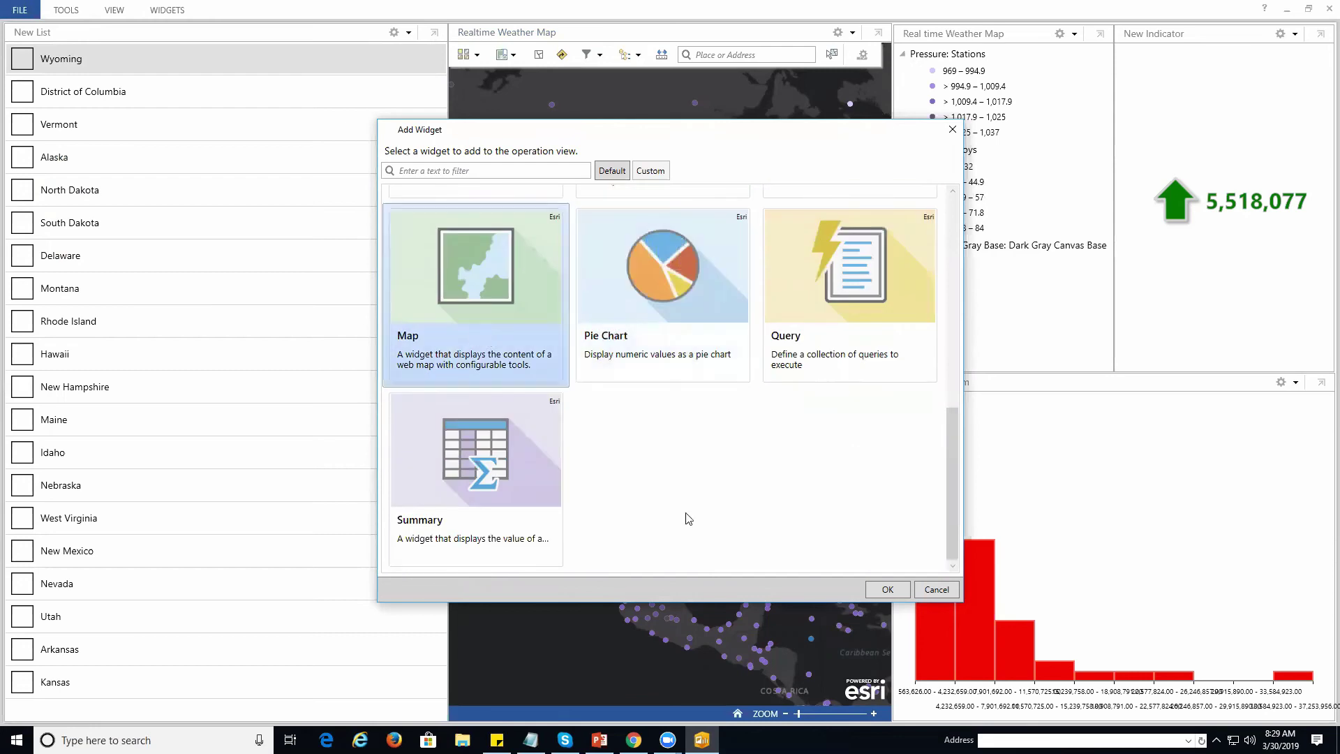
left_click(887, 591)
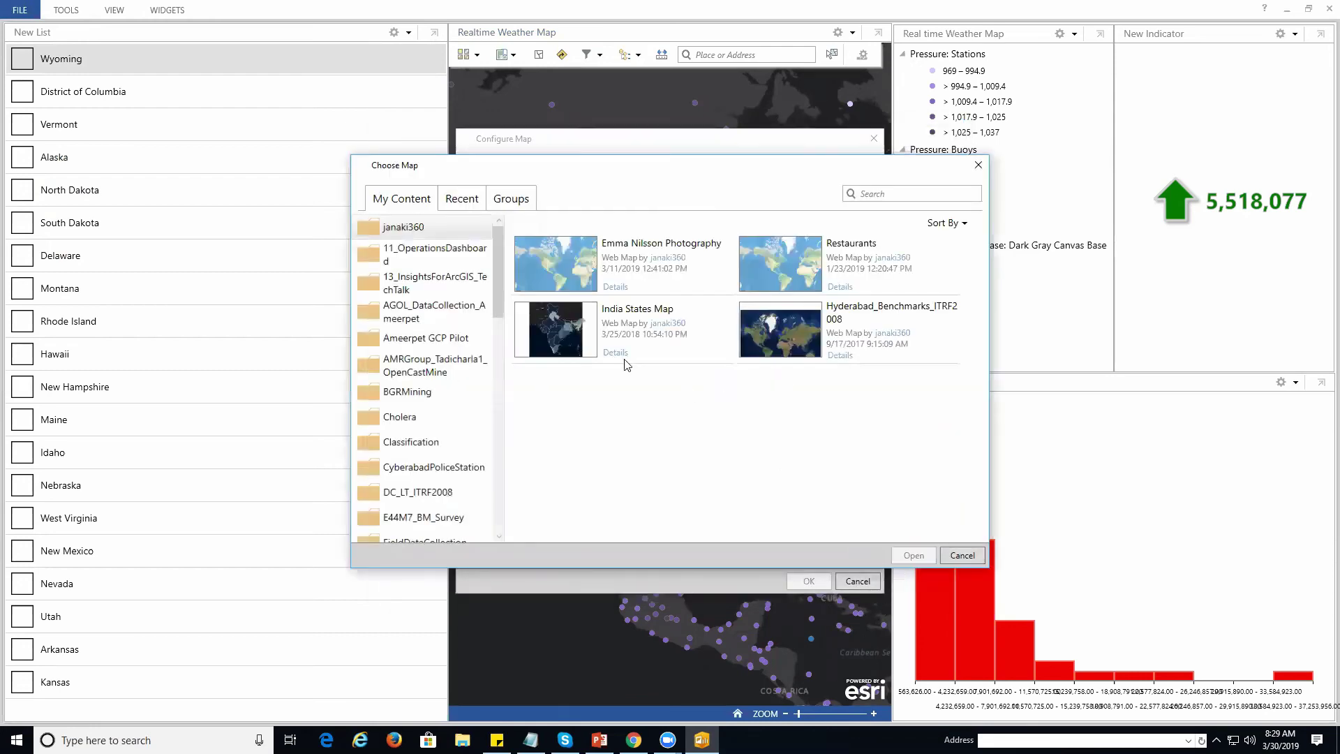
left_click(452, 196)
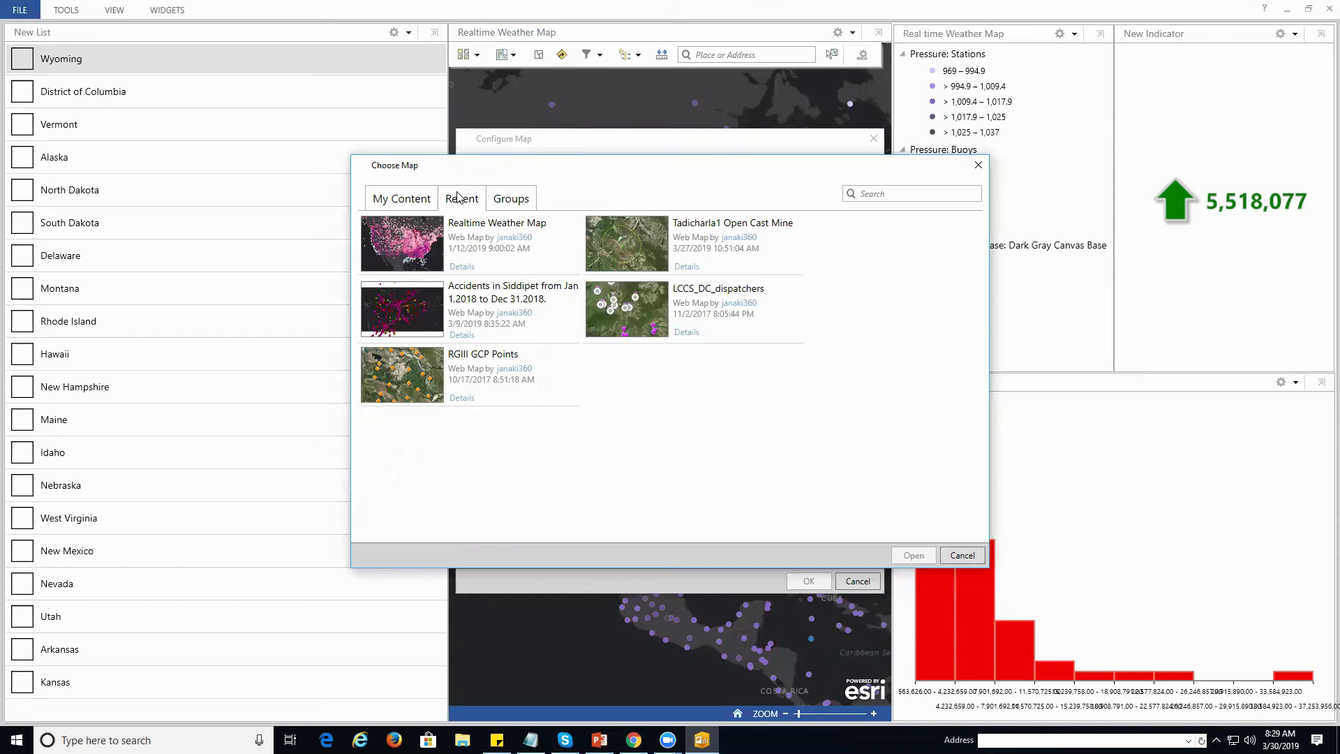
left_click(489, 241)
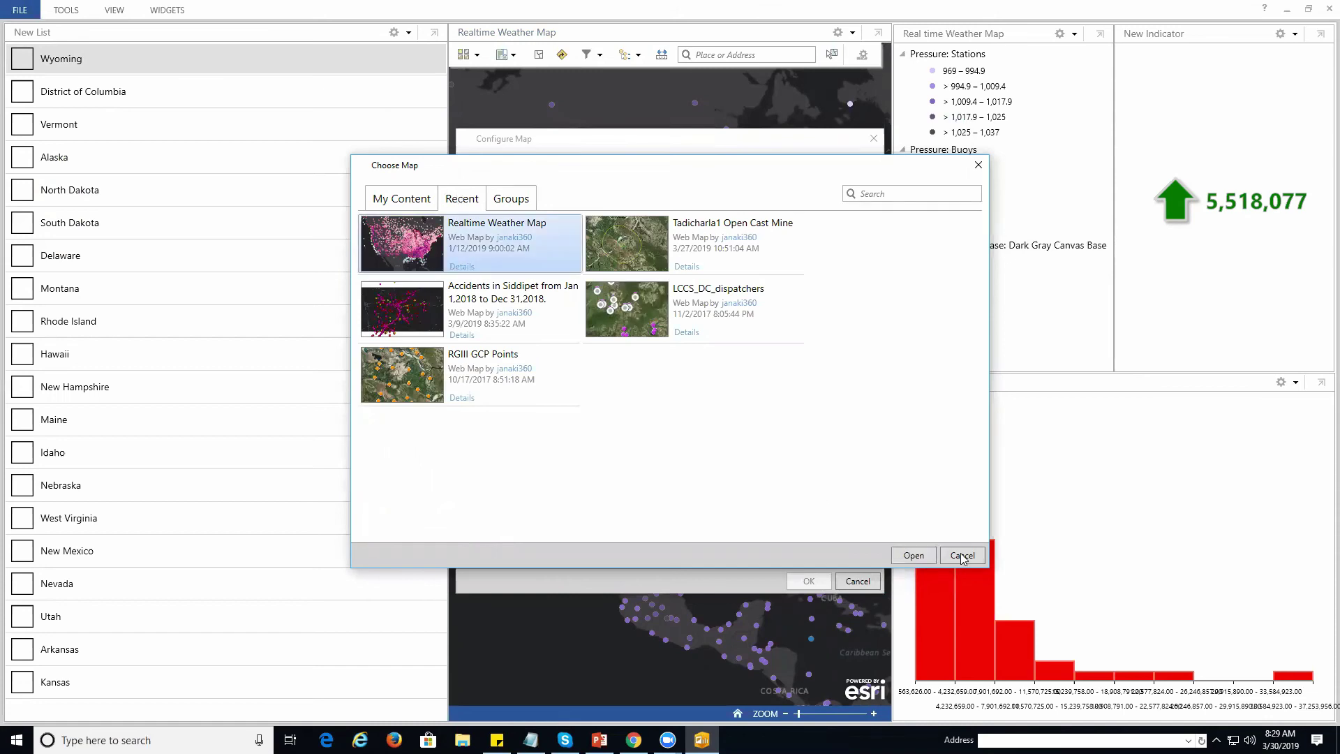
left_click(910, 555)
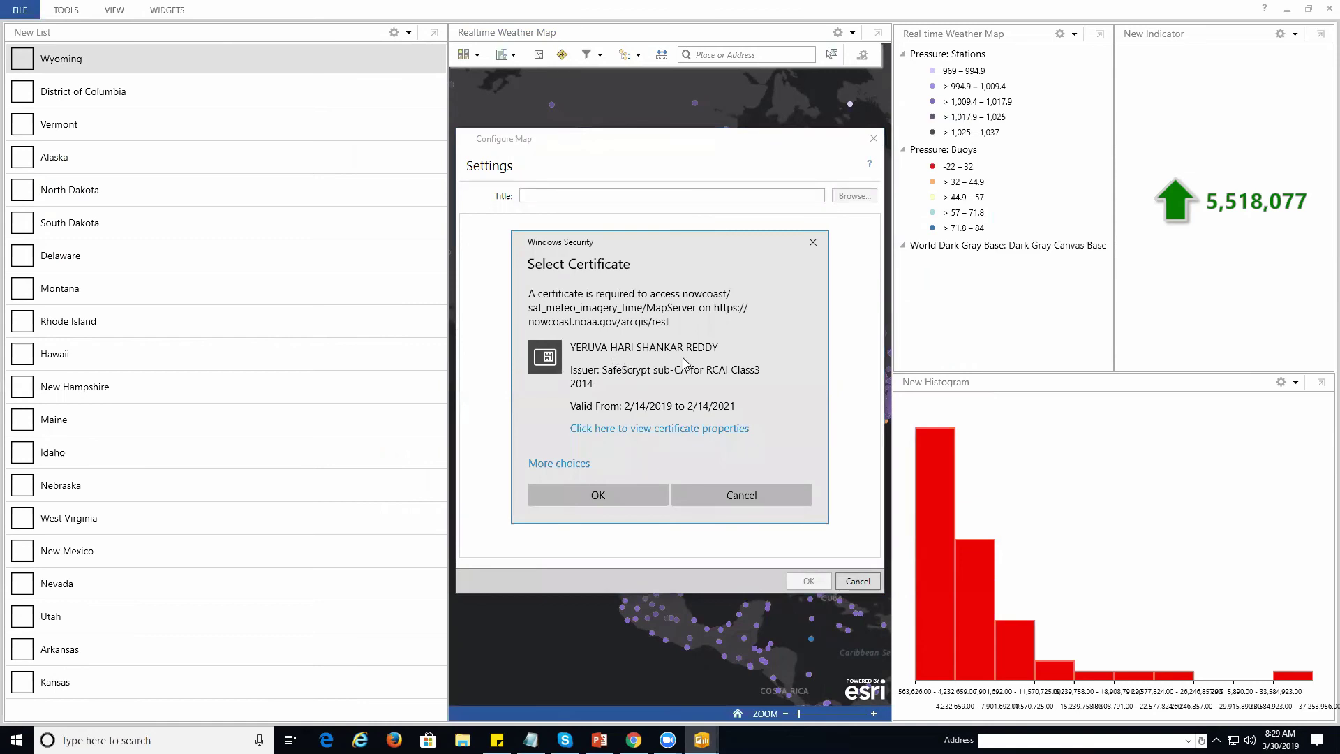
left_click(611, 500)
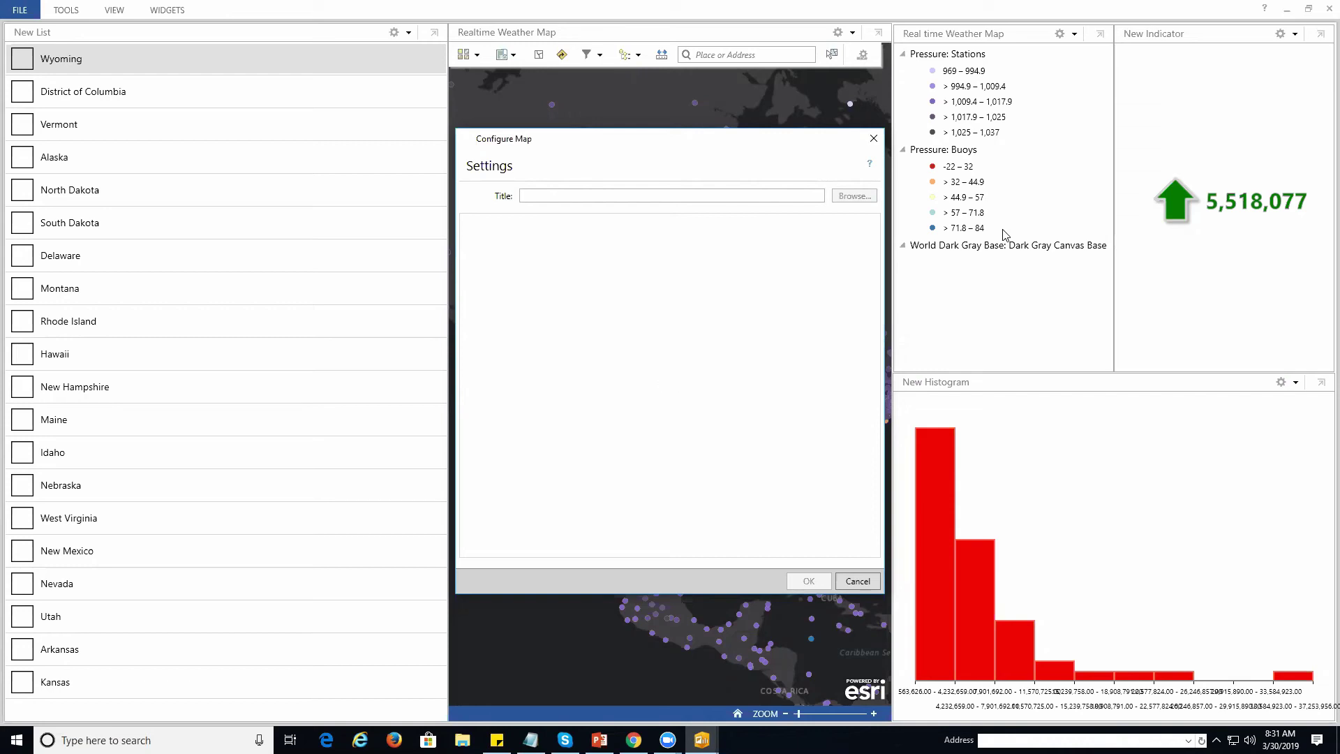
left_click_drag(683, 155, 860, 248)
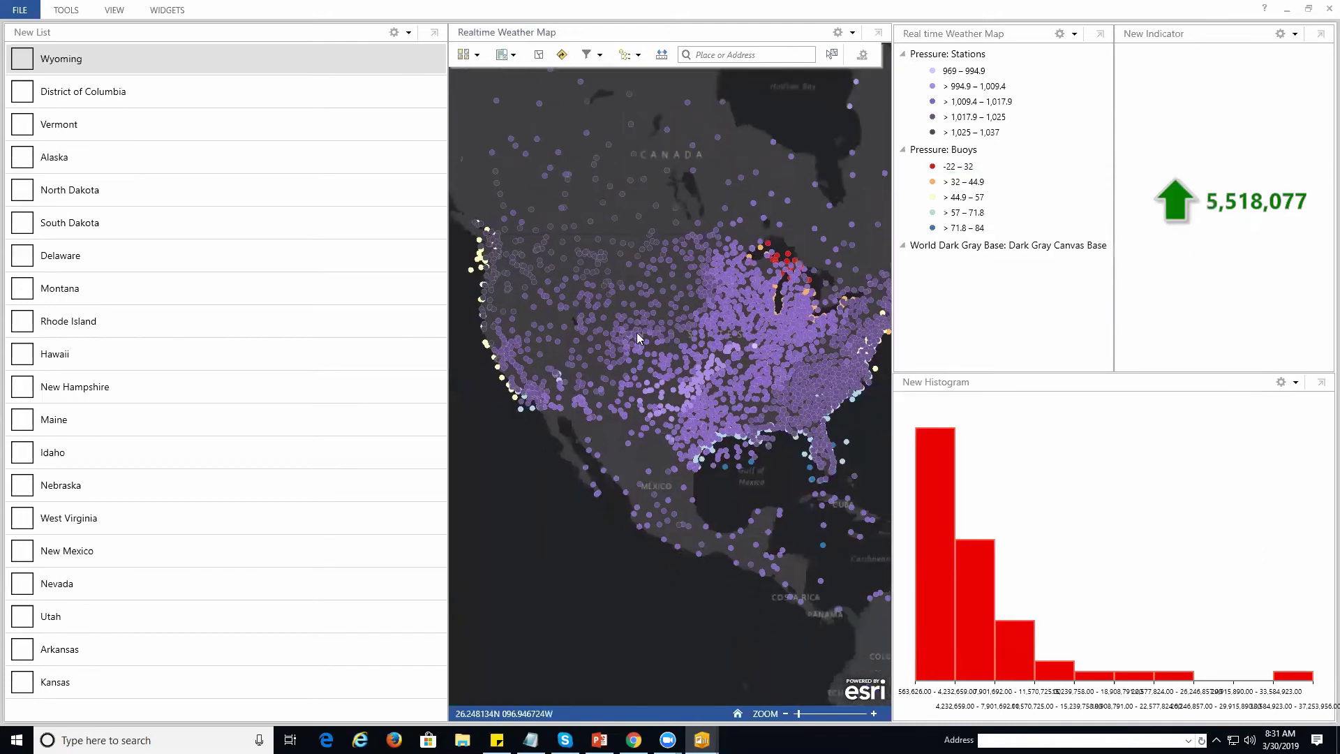
- Hide the Pressure layer on the weather map and show the AirTemerature layer instead
left_click(637, 56)
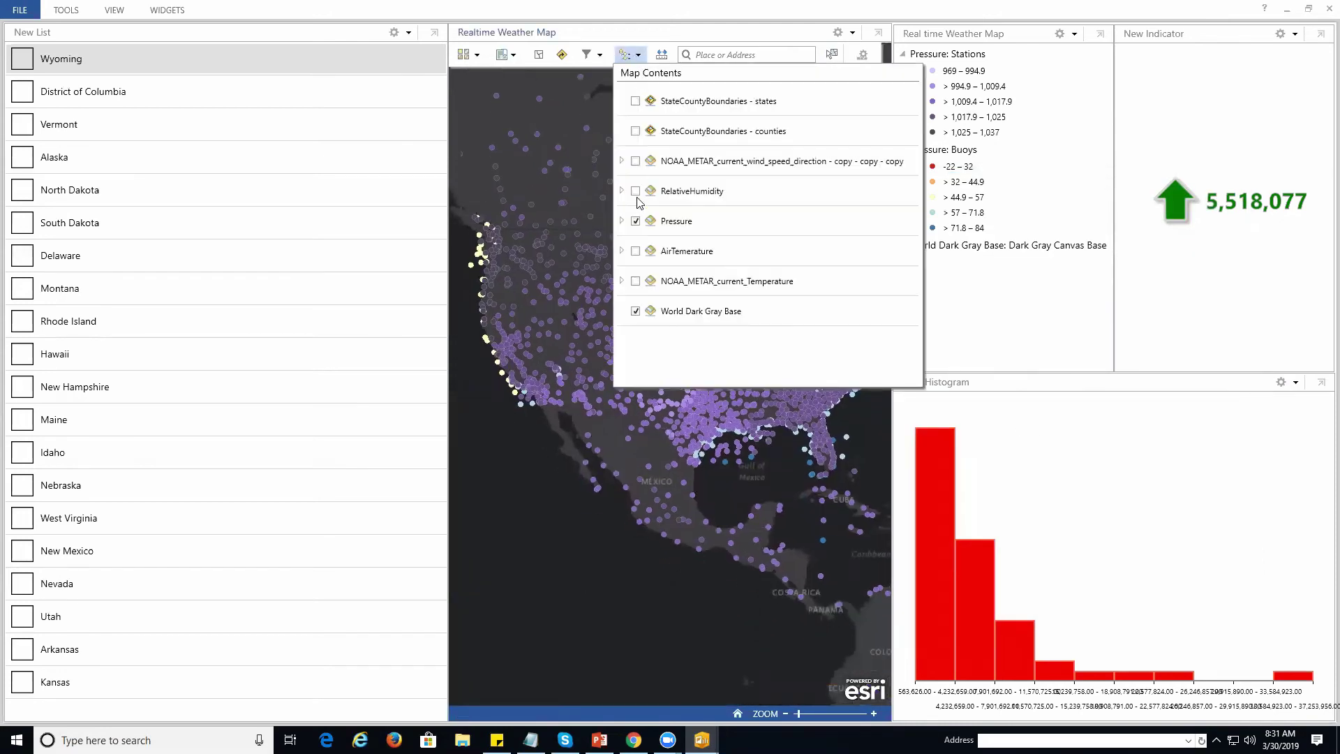
left_click(635, 221)
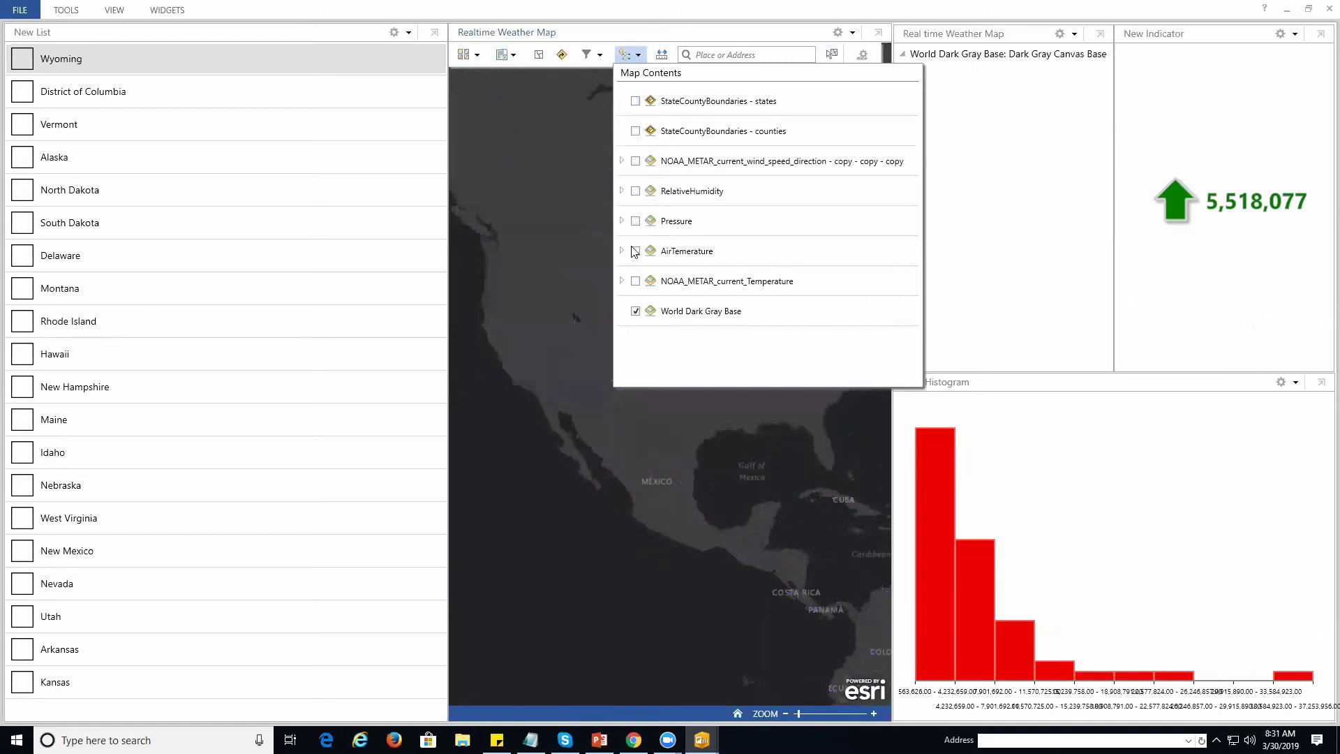
left_click(635, 251)
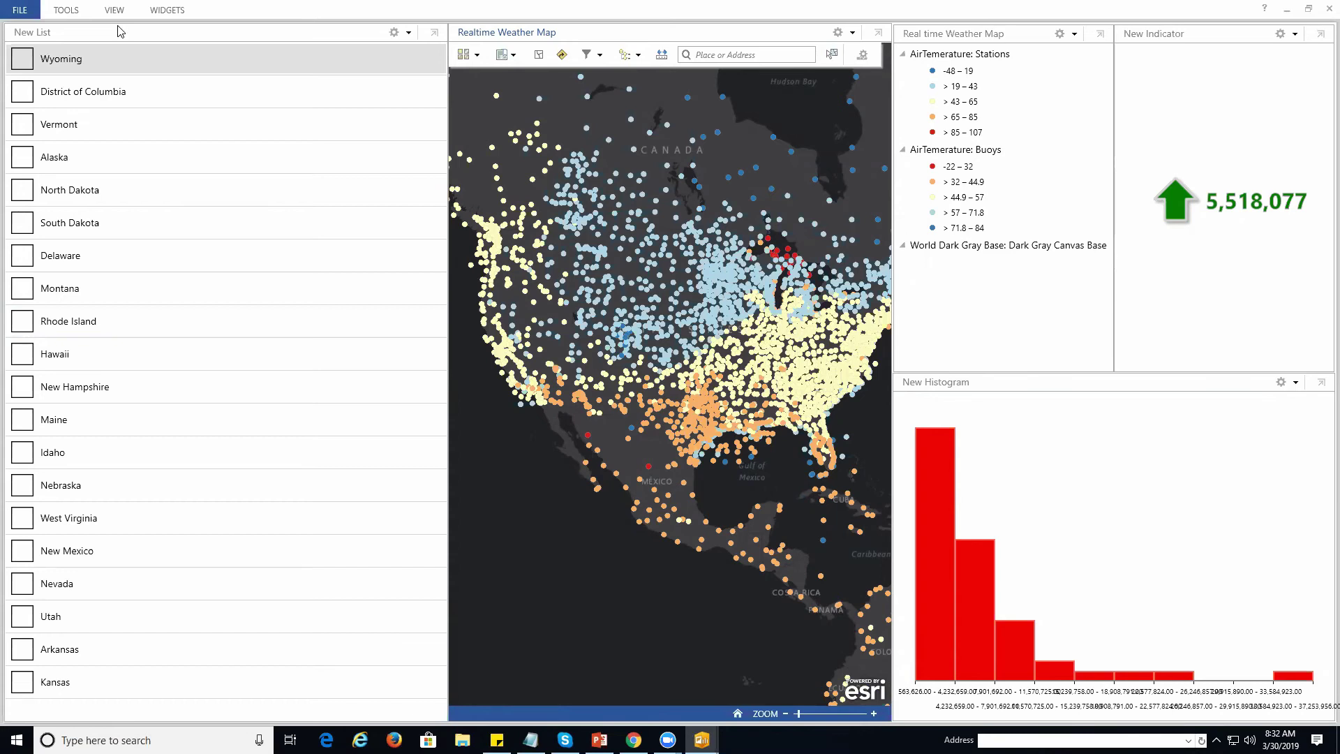
- Add a Bar Chart widget to the operation view
left_click(158, 10)
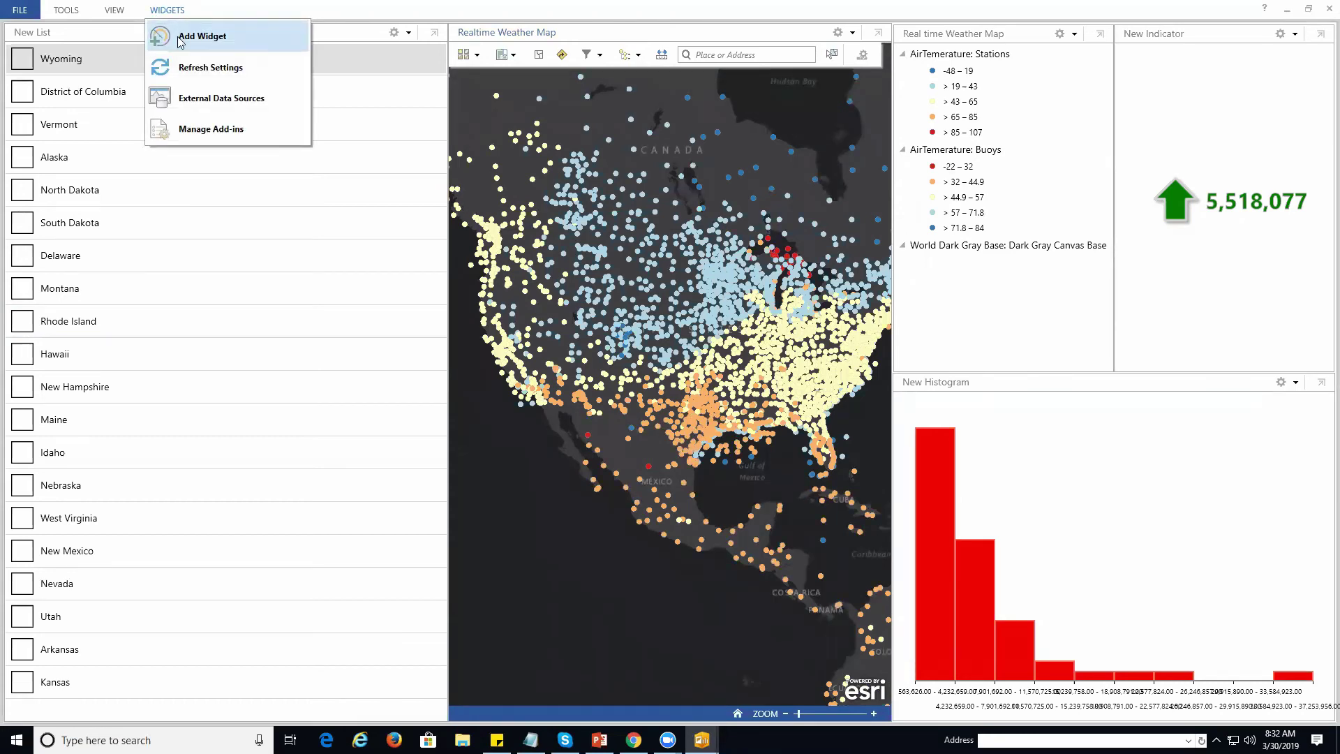
left_click(180, 39)
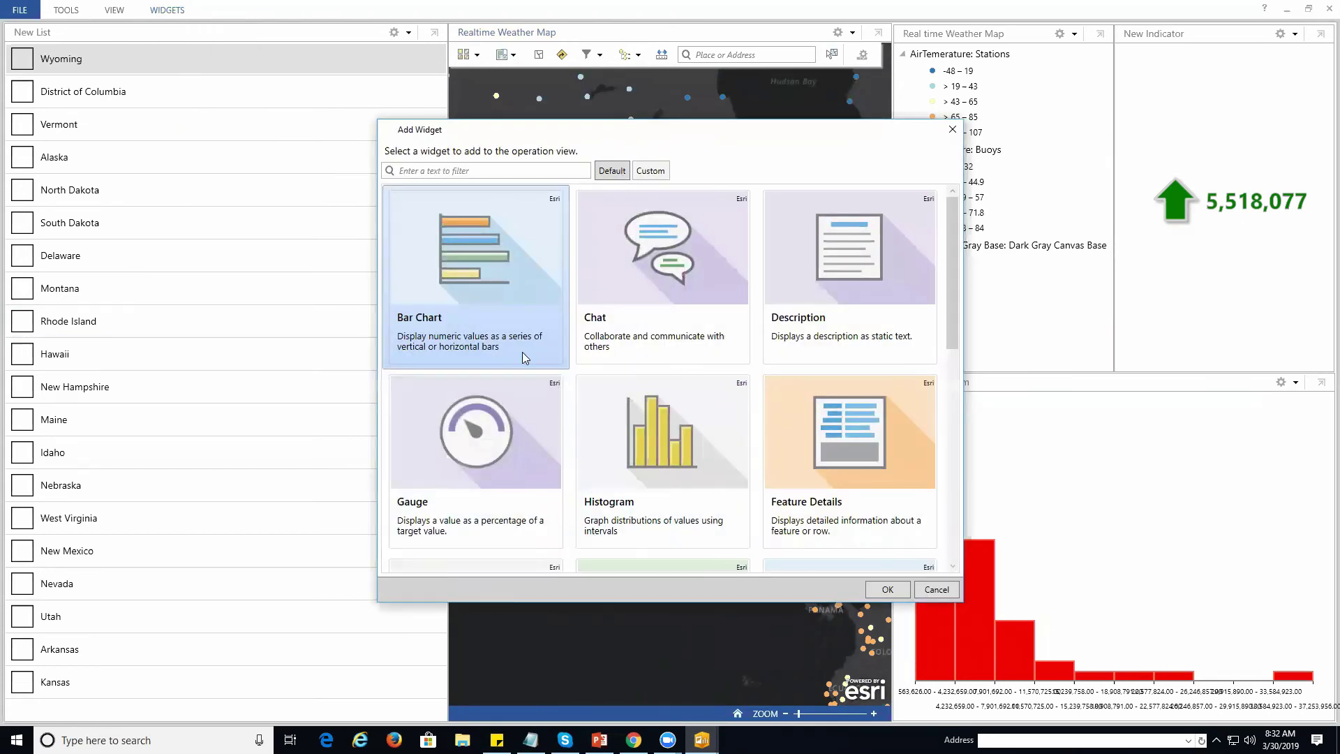
left_click(870, 591)
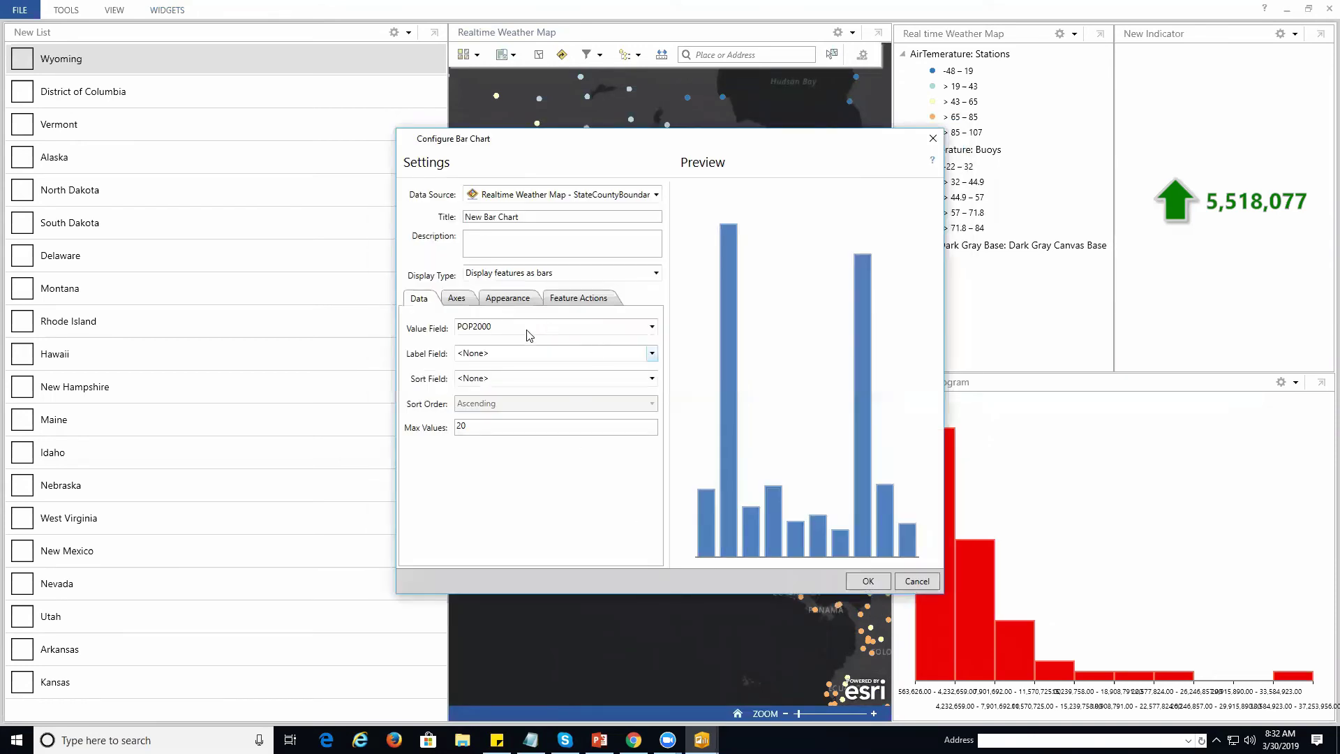
- Set the bar chart's label field to STATE_NAME so each bar is labelled by state
left_click(650, 353)
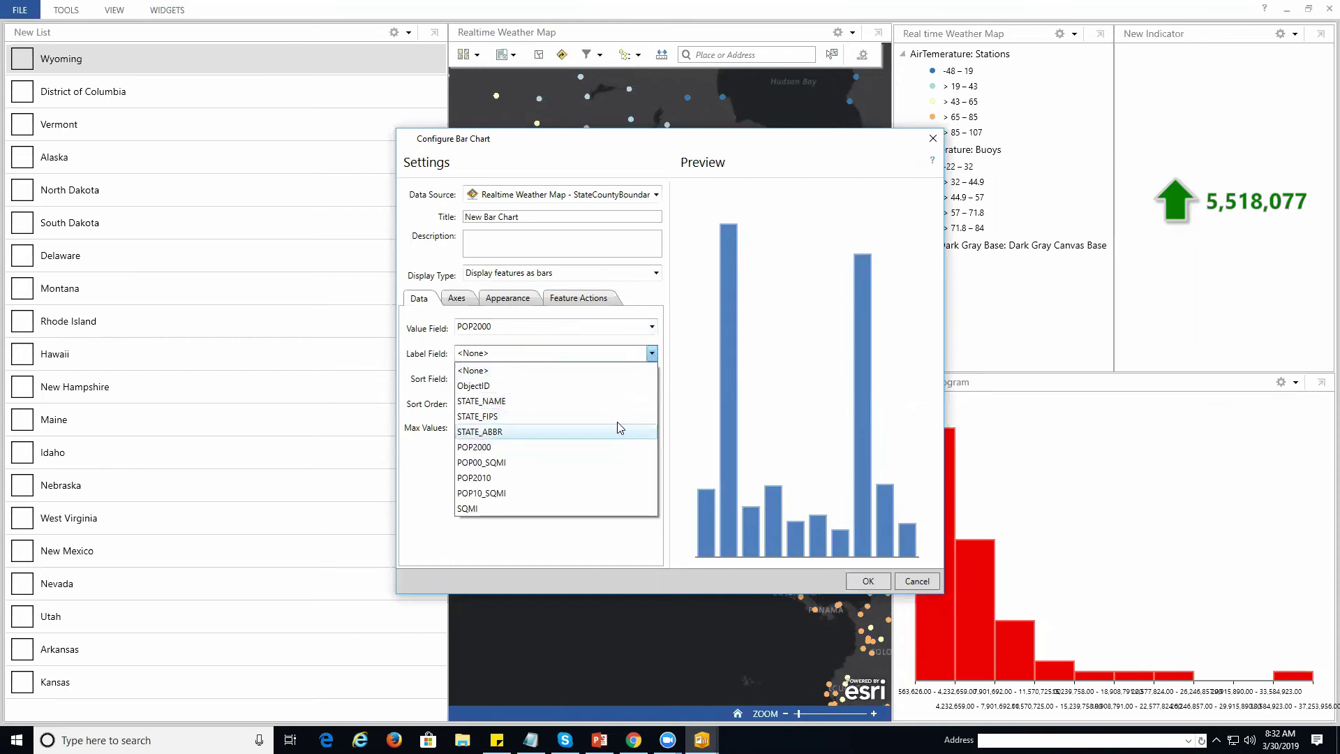
left_click(608, 477)
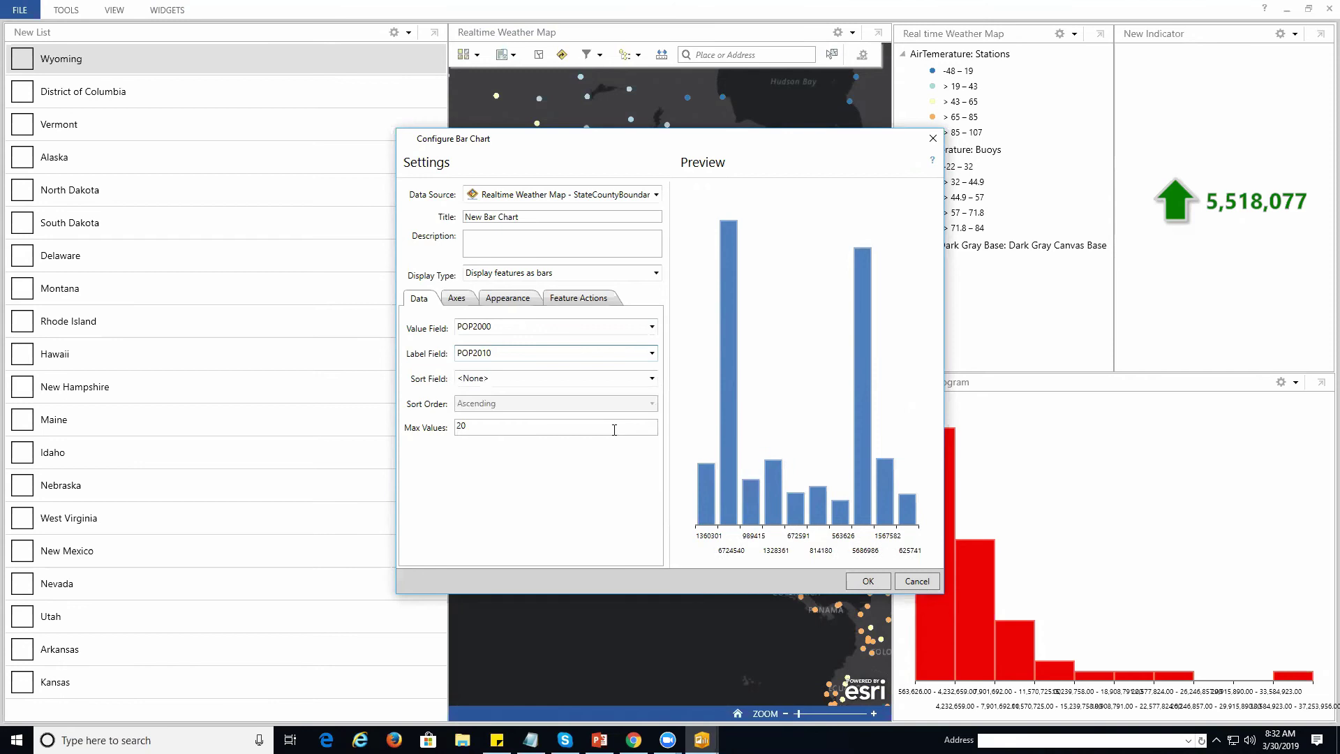
left_click(652, 353)
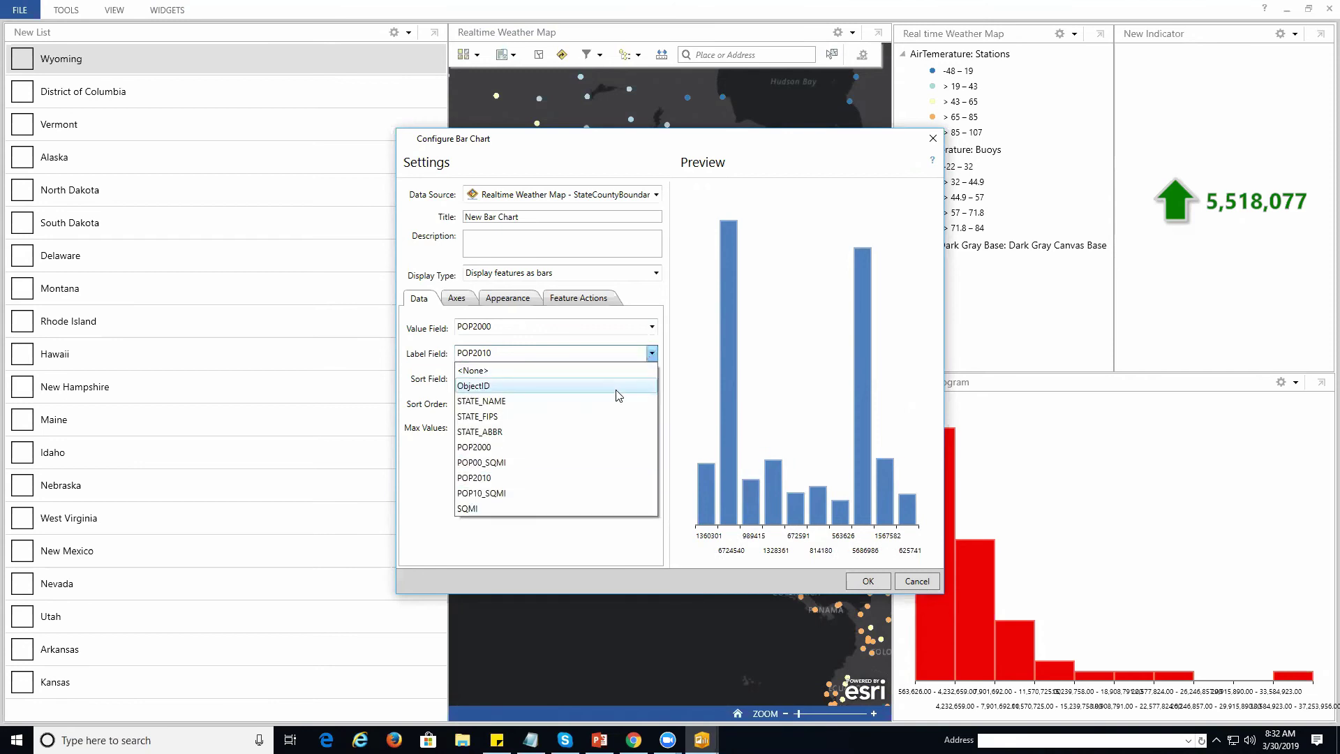
left_click(614, 402)
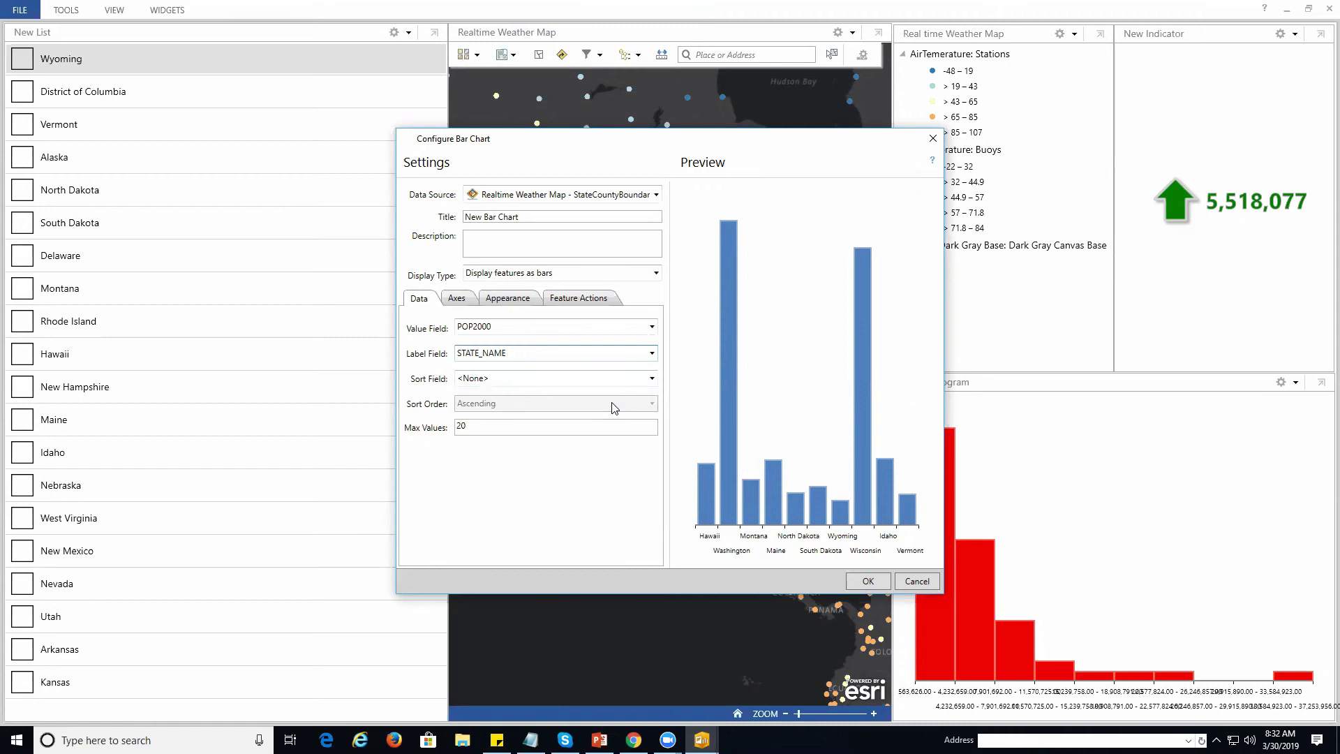
- Try displaying labels and grid lines on the bar chart's value axis
left_click(457, 298)
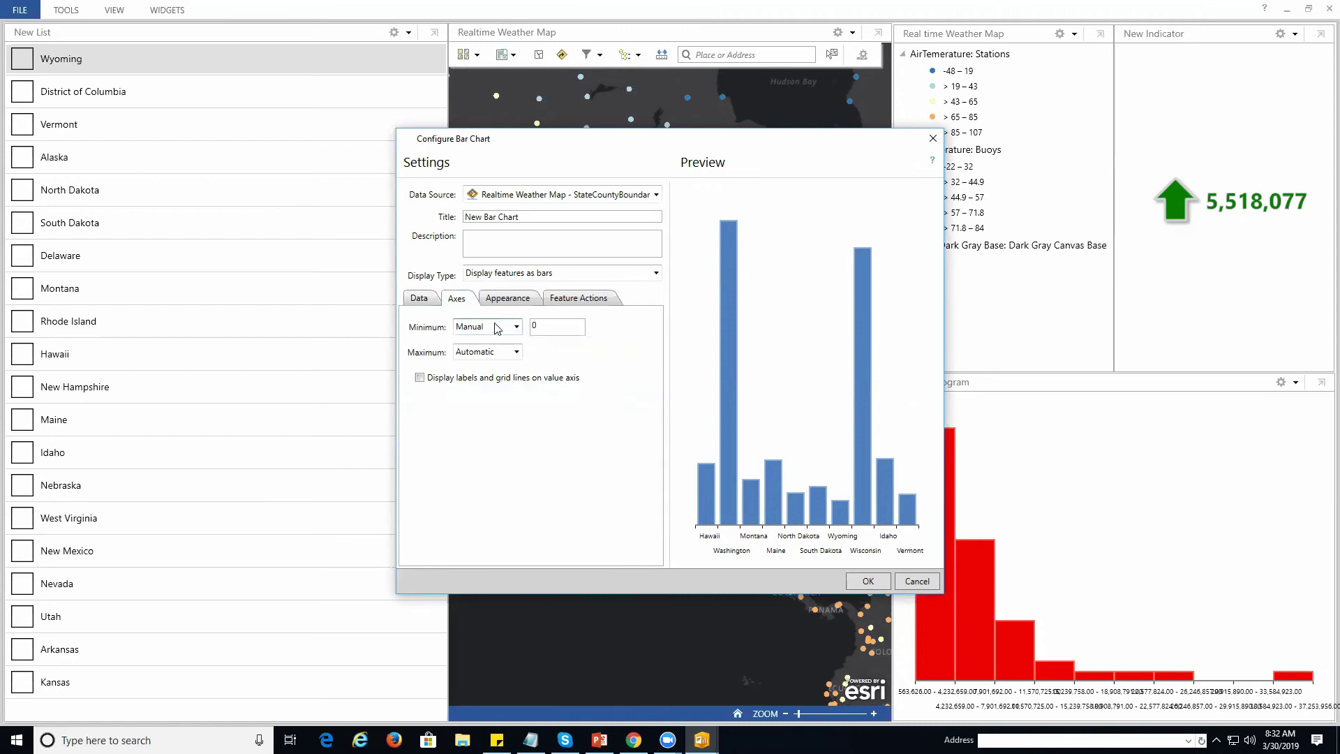
left_click(420, 378)
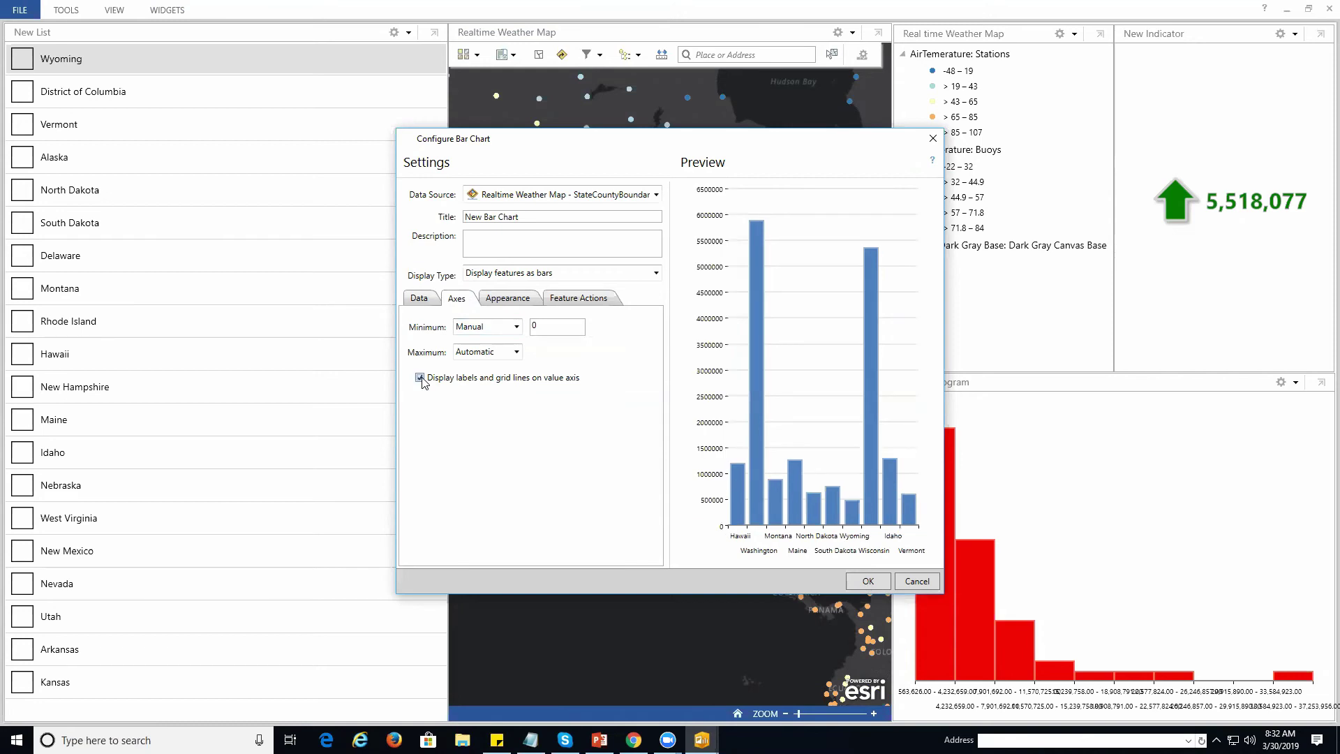
left_click(419, 380)
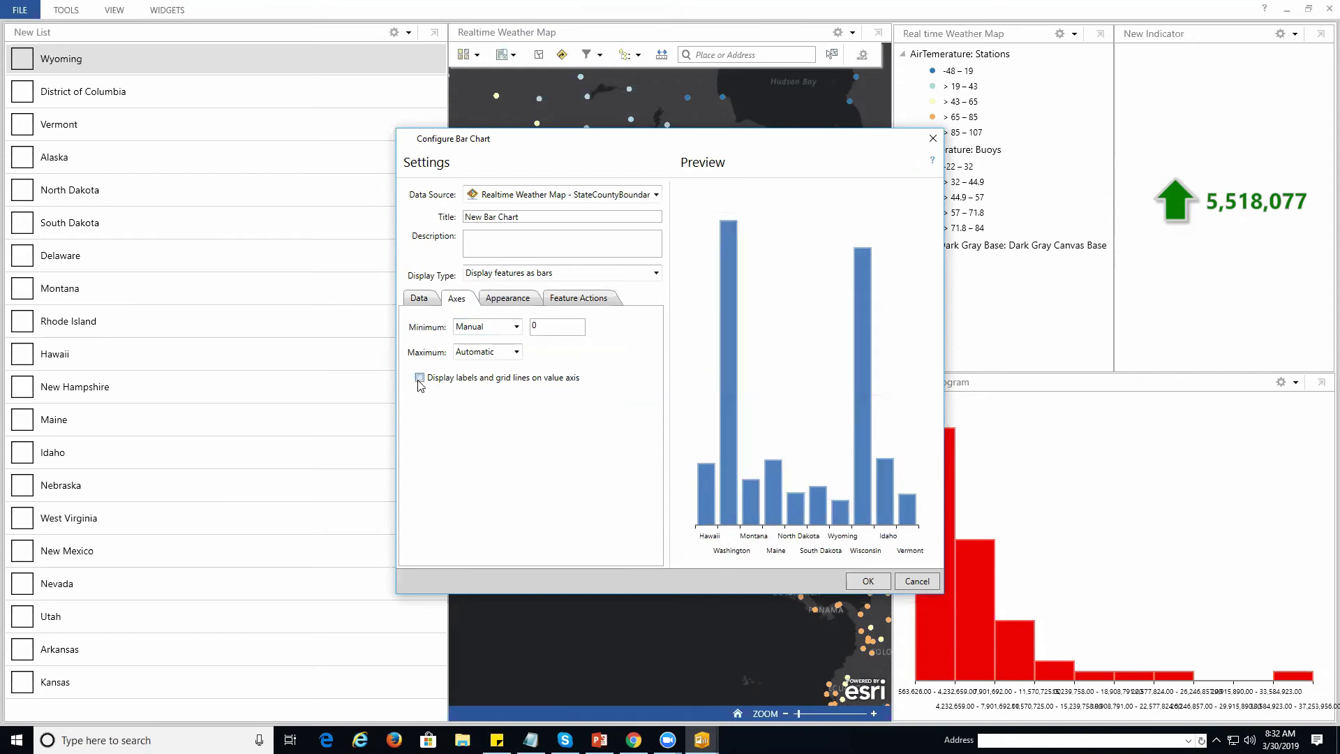
- Set the bar chart's color to gold with red 255, green 192 and blue 0
left_click(508, 299)
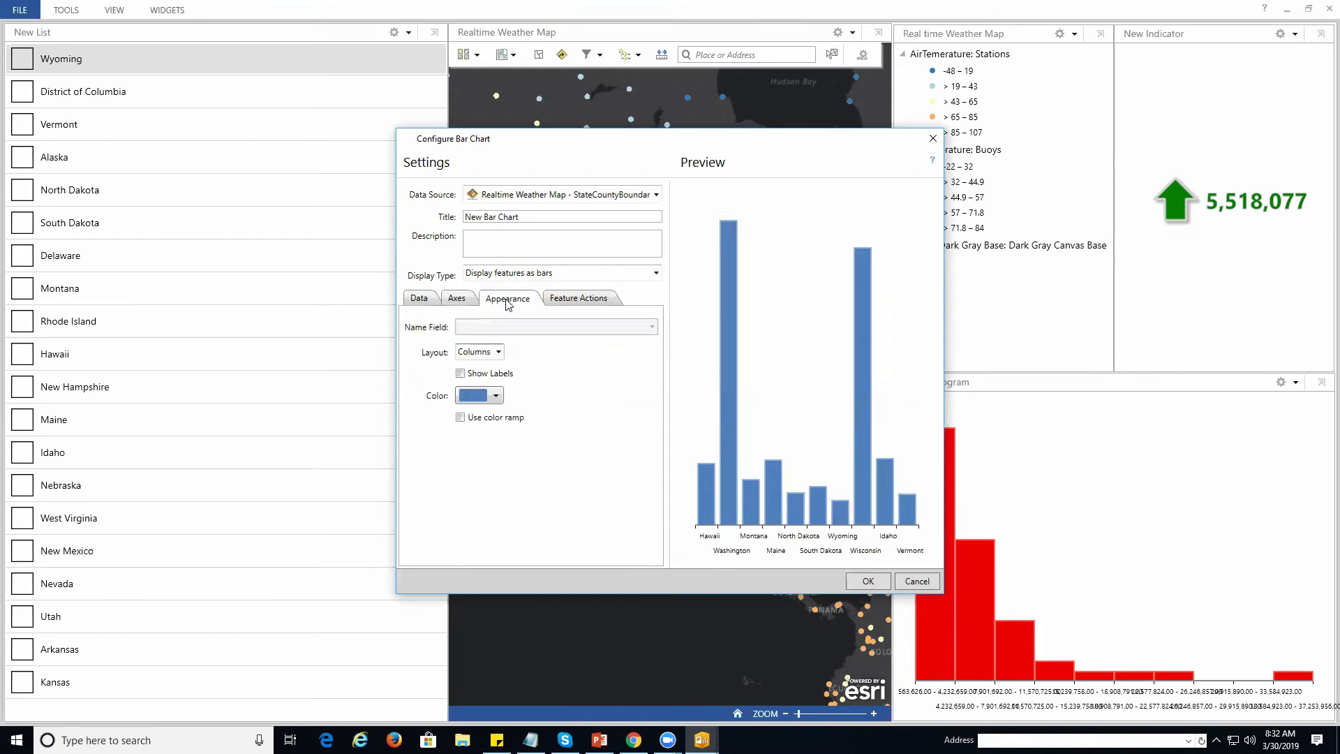
left_click(499, 397)
left_click(567, 505)
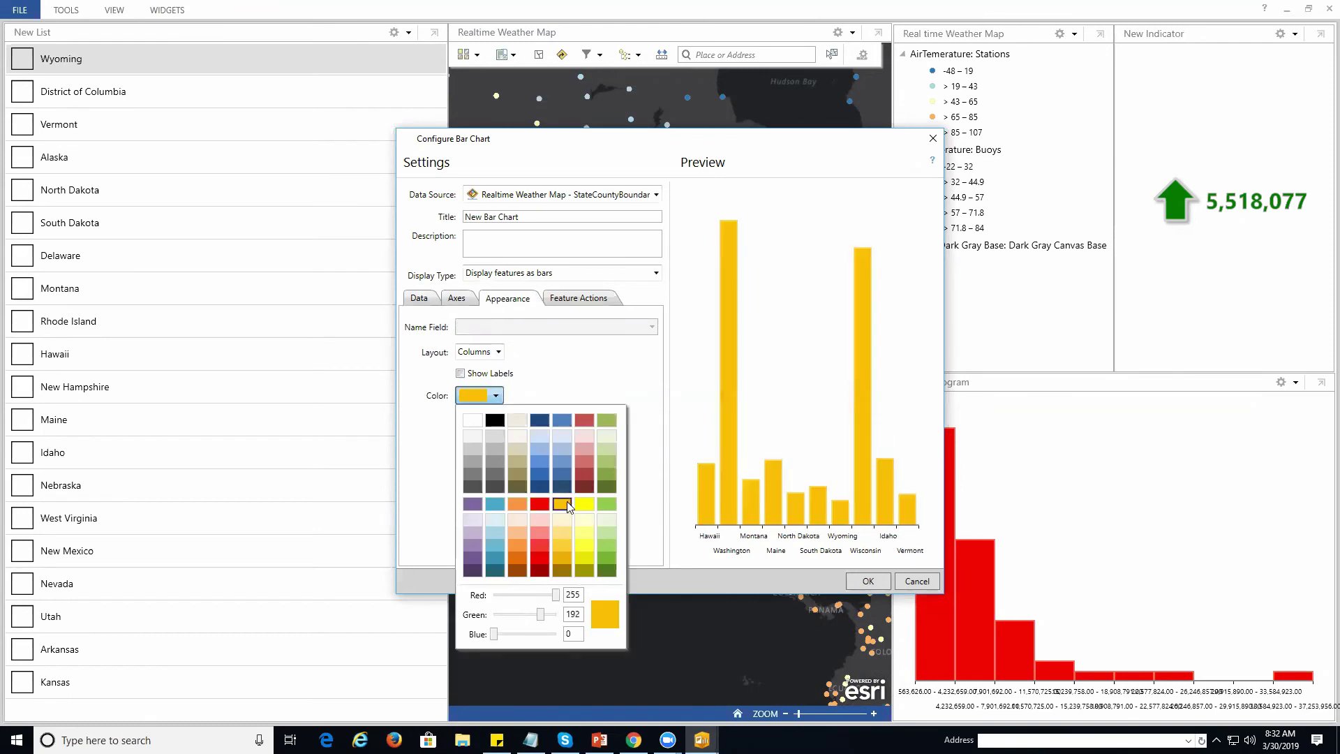
left_click(607, 380)
- Enable the bar chart's feature actions, including Directions from here, Directions to here, Follow, Show pop-up, Highlight, Pan to and Select
left_click(598, 305)
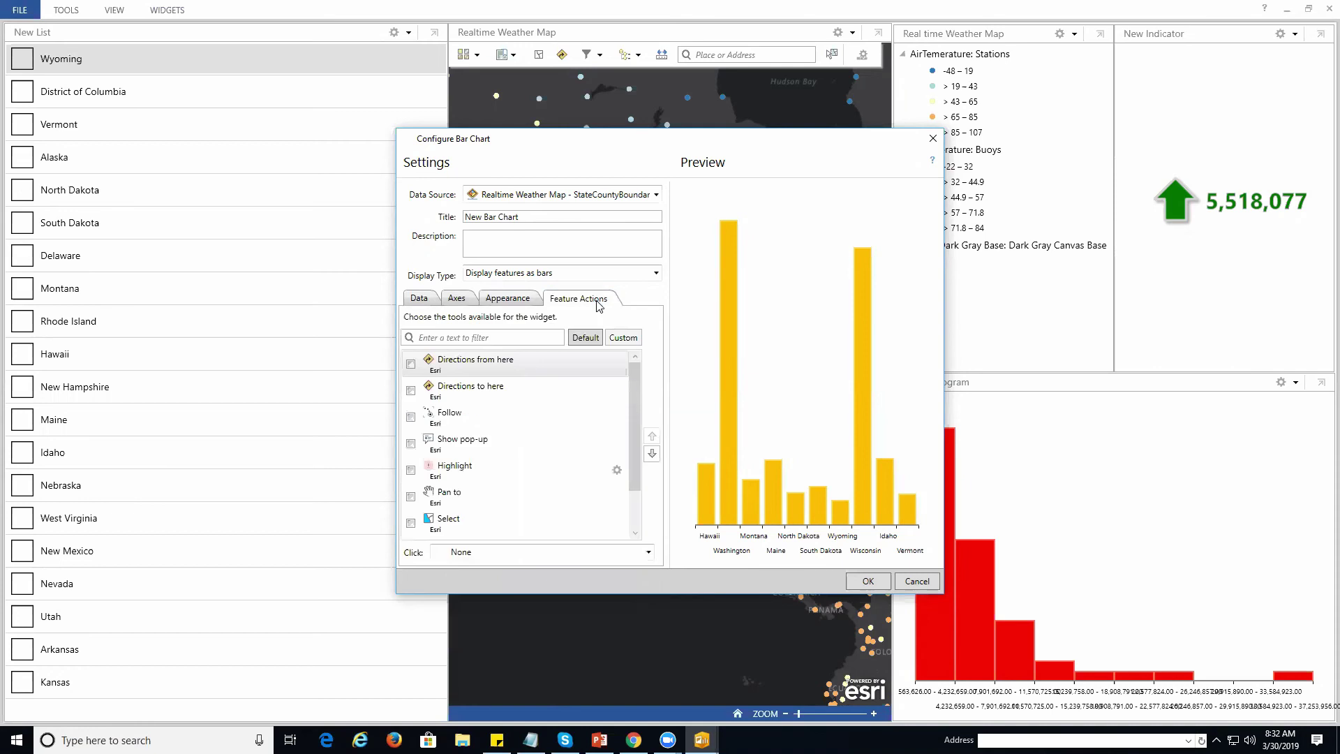
left_click(410, 364)
left_click(411, 390)
left_click(410, 417)
left_click(410, 444)
left_click(411, 469)
left_click(411, 496)
left_click(411, 523)
left_click_drag(636, 482, 636, 518)
left_click(411, 523)
- Accept the bar chart configuration and dock the new chart below the weather map
left_click(864, 582)
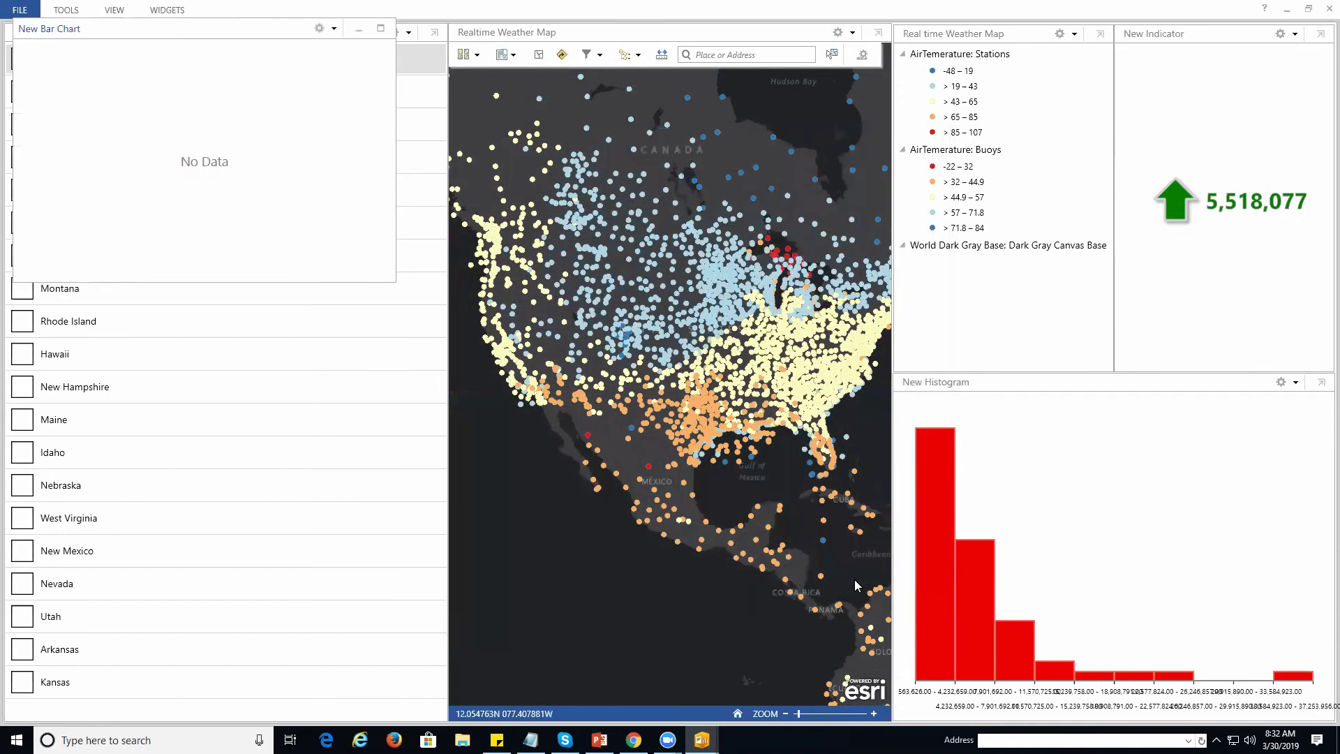
left_click_drag(167, 33, 667, 401)
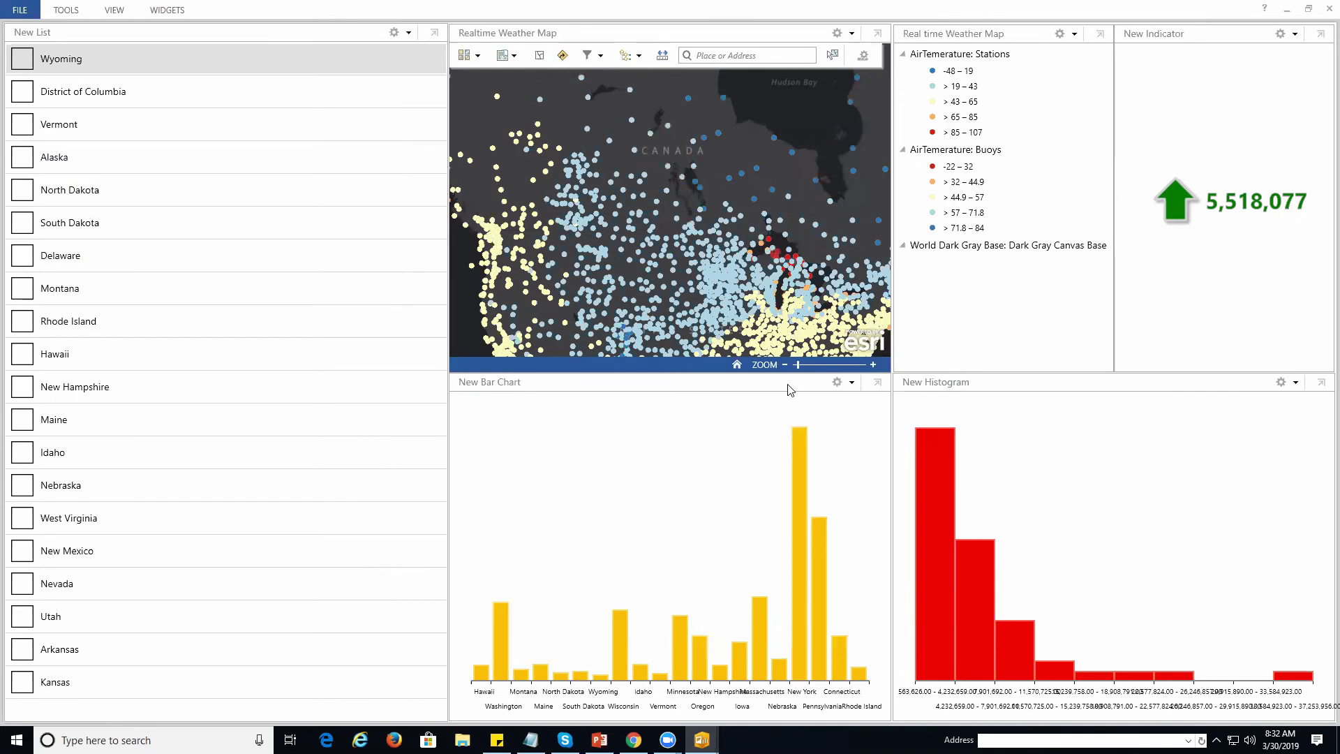
left_click(848, 380)
left_click(869, 396)
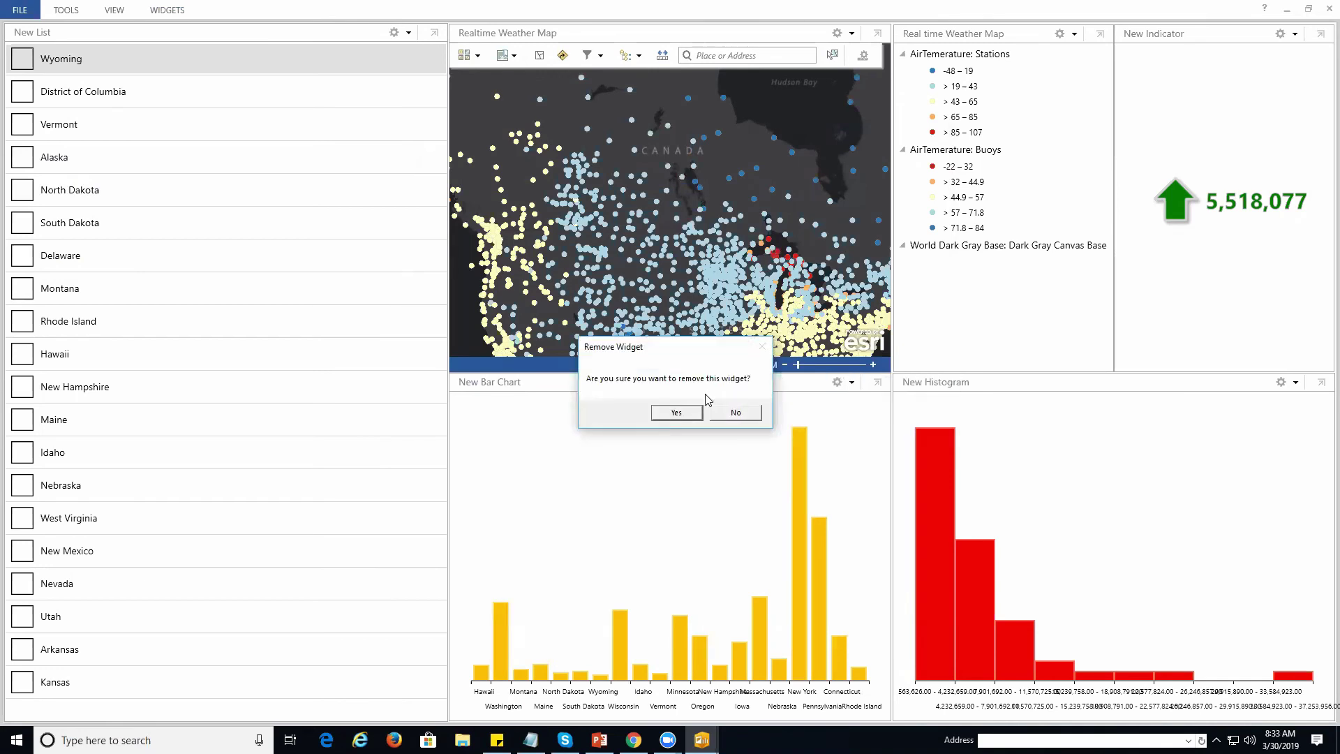
left_click(735, 413)
- Set both the title and the description of the bar chart to "Real time Pressure in USA"
left_click(852, 382)
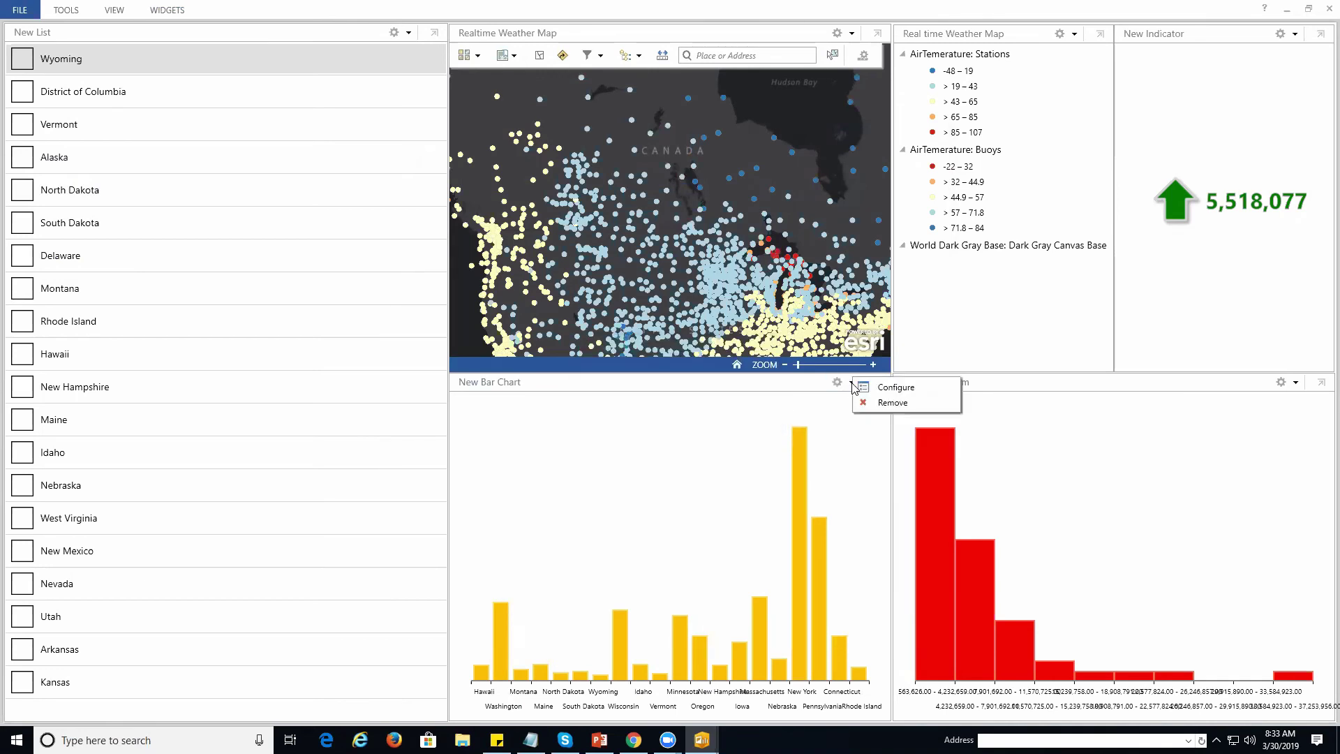
left_click(865, 388)
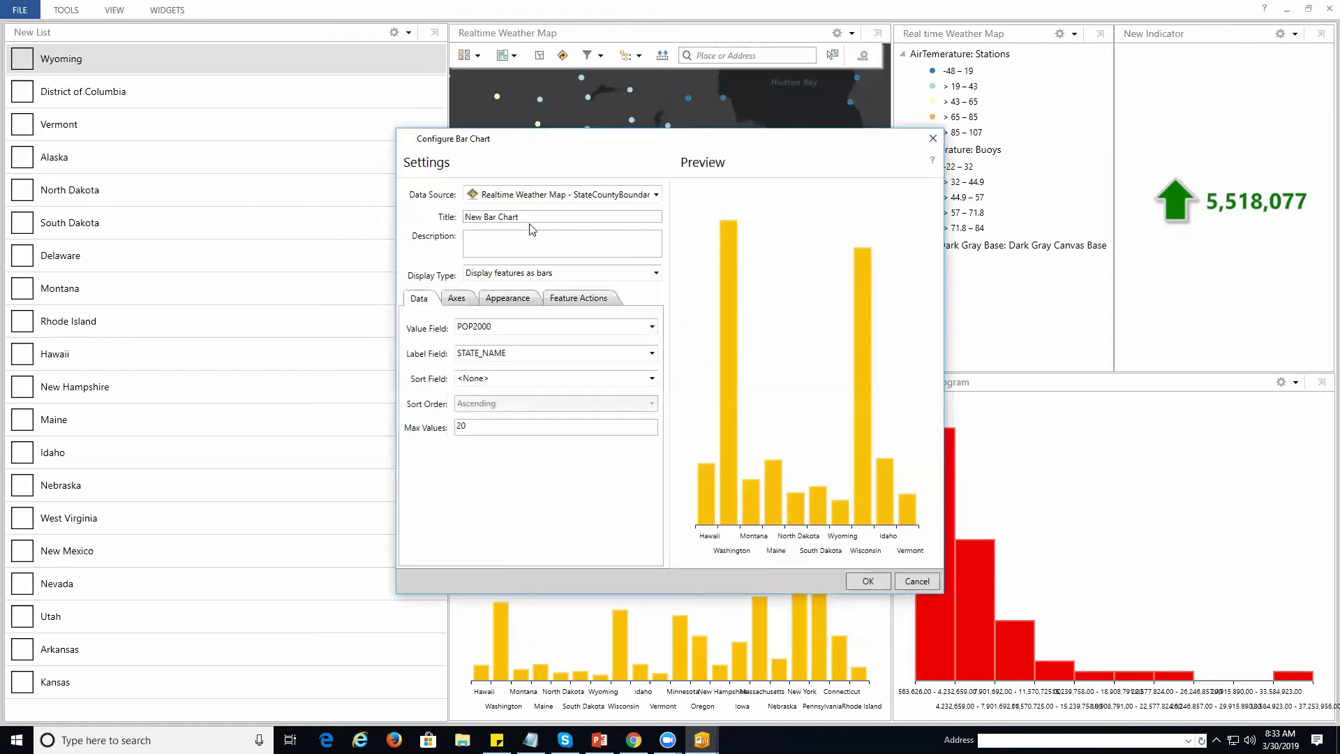
type("Press")
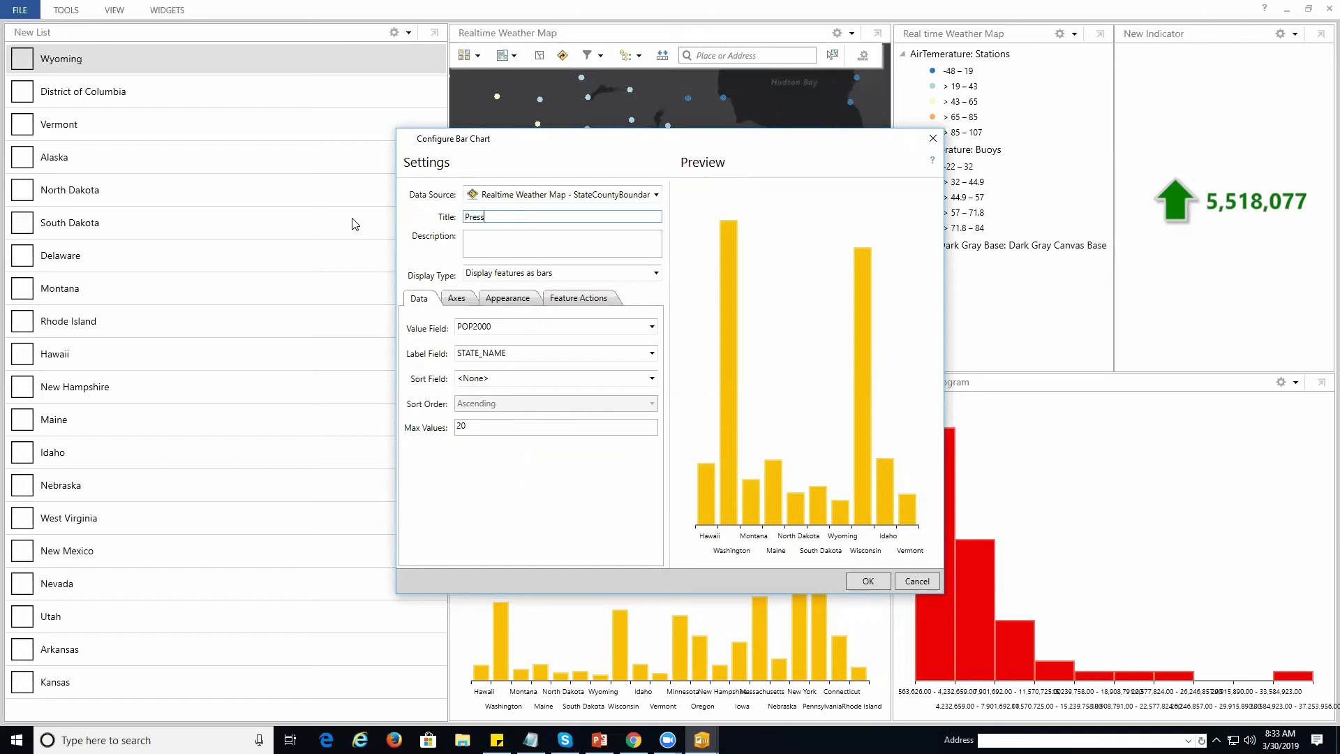
type("Real time")
left_click_drag(567, 217, 391, 228)
key("ctrl+c")
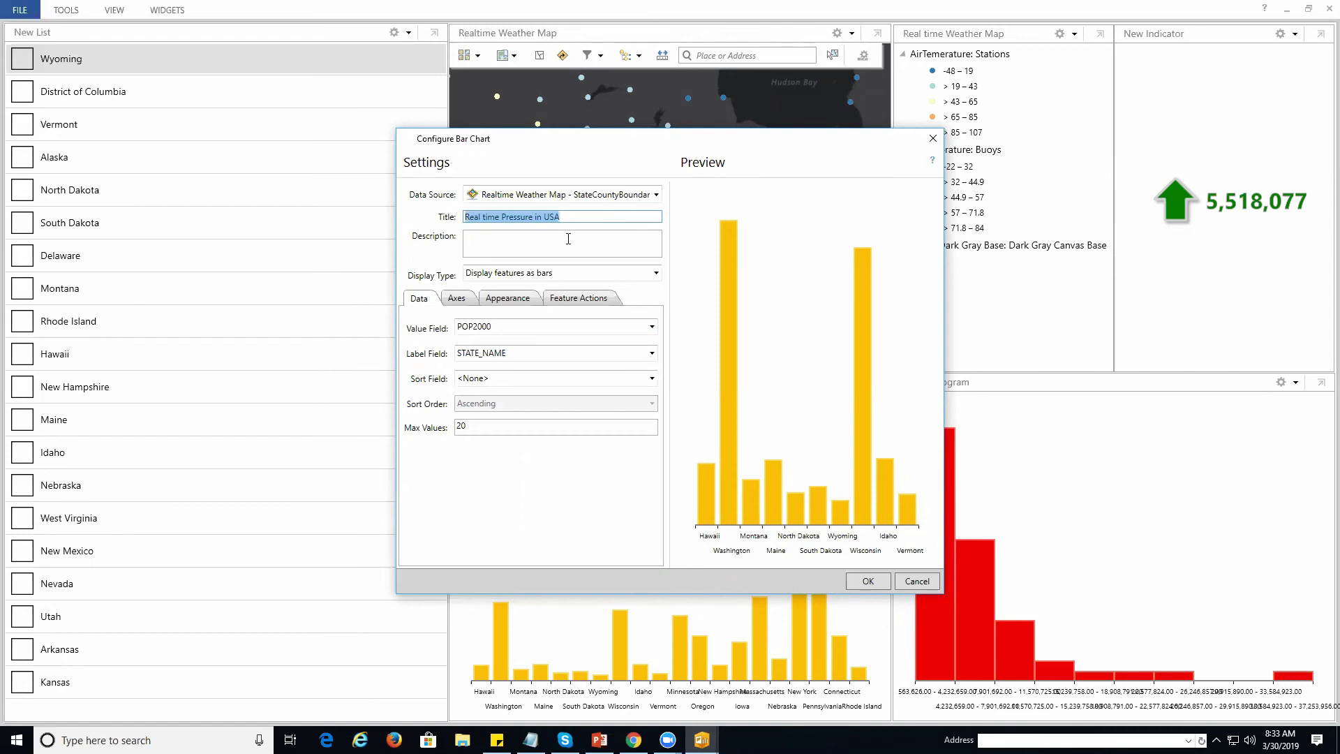
left_click(566, 248)
key("ctrl+v")
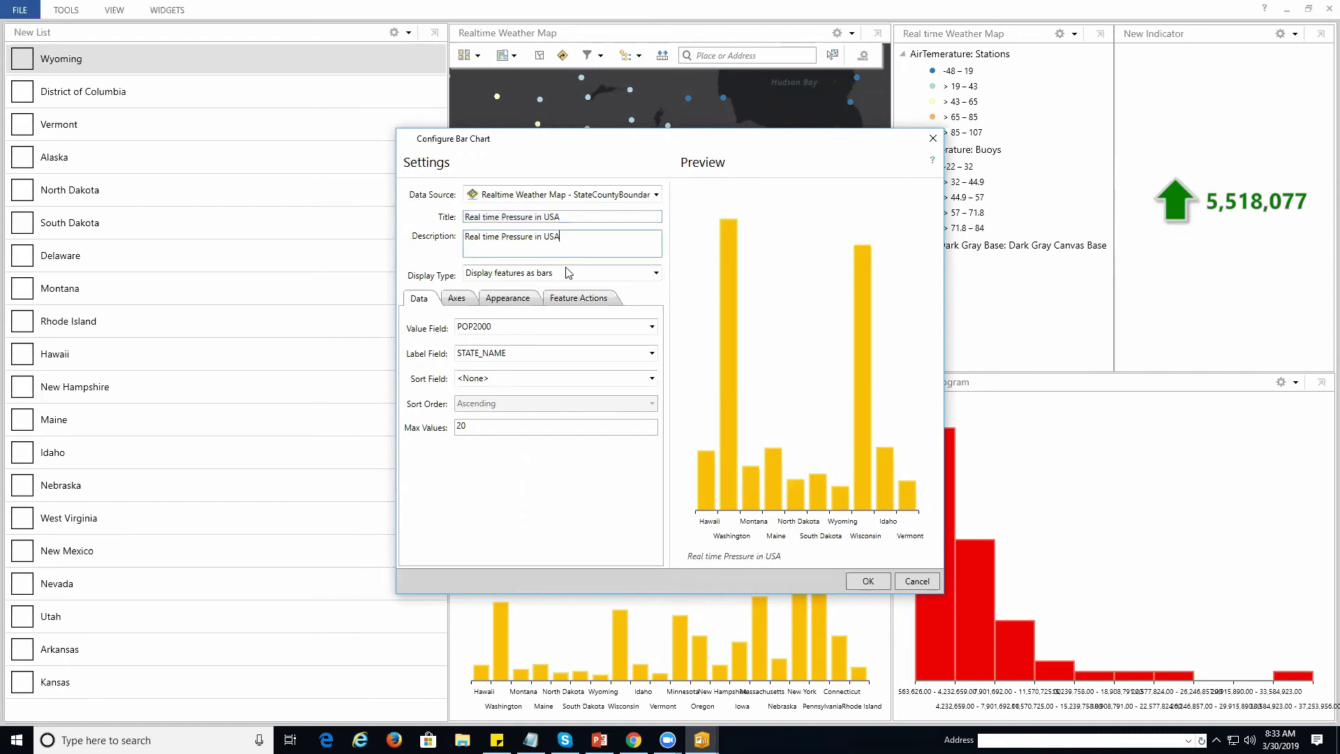
left_click(867, 581)
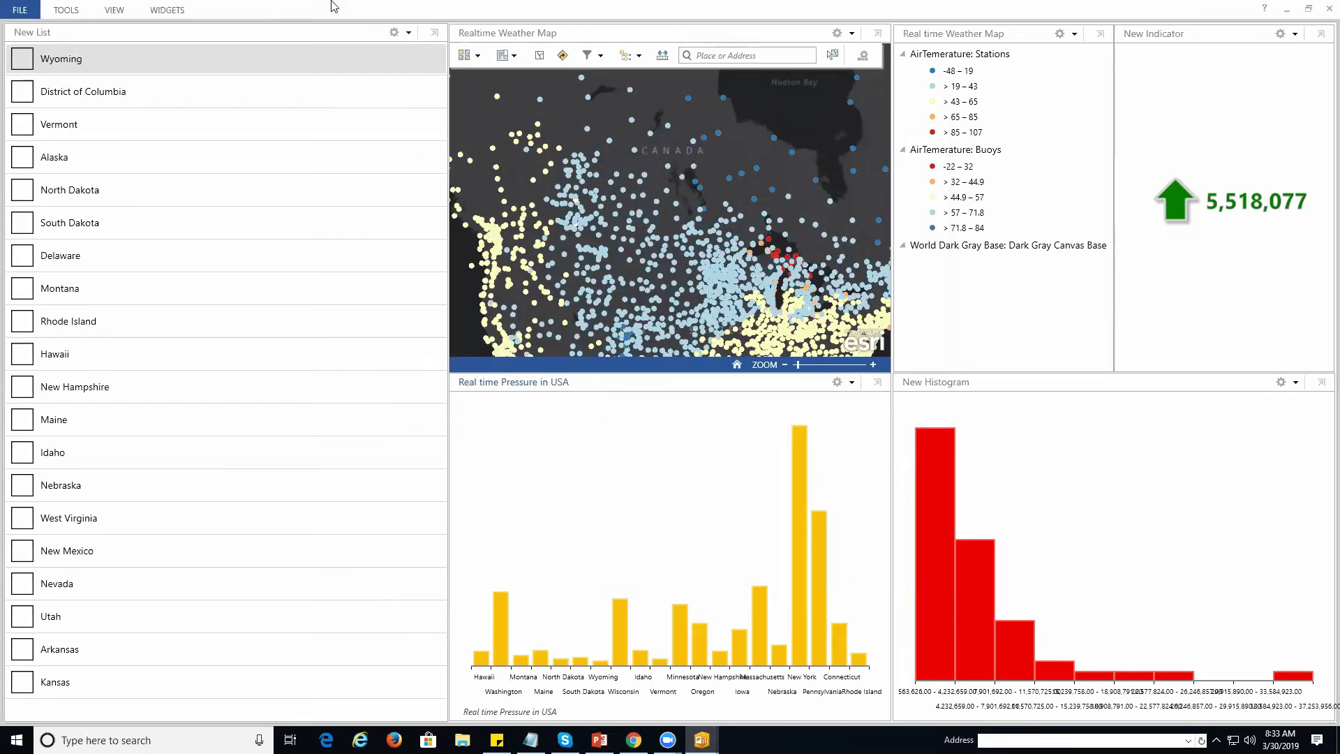
- Remove the New Histogram widget from the operation view
left_click(1296, 382)
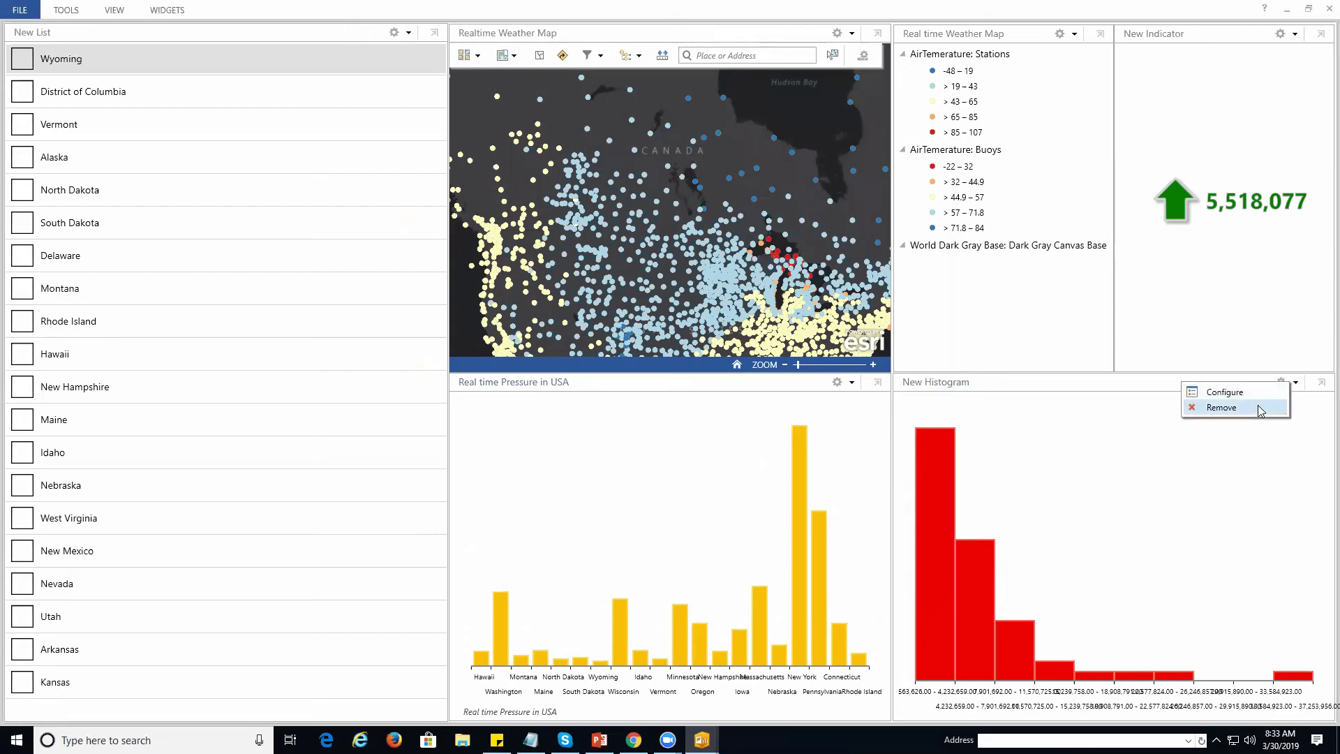
left_click(1218, 408)
left_click(676, 412)
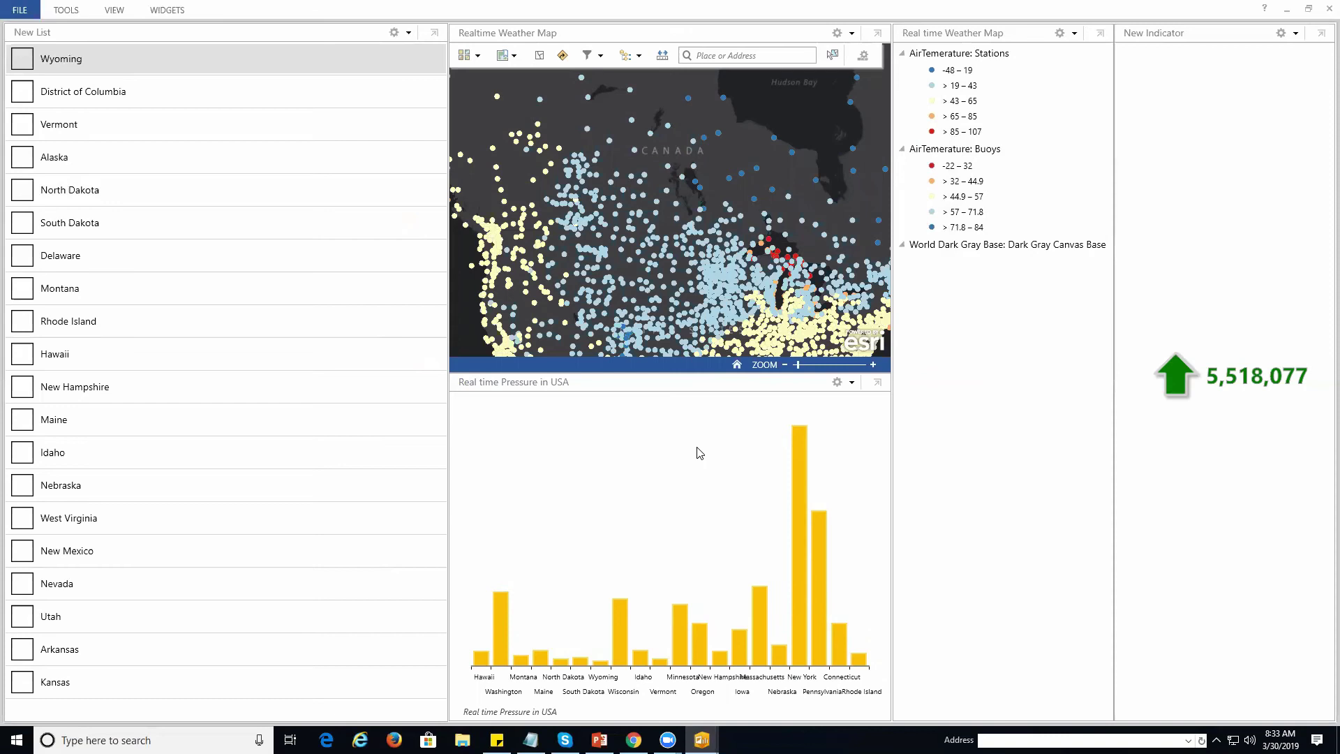
- Try the bar chart under the legend and return it below the weather map, narrowing the map slightly
left_click(878, 382)
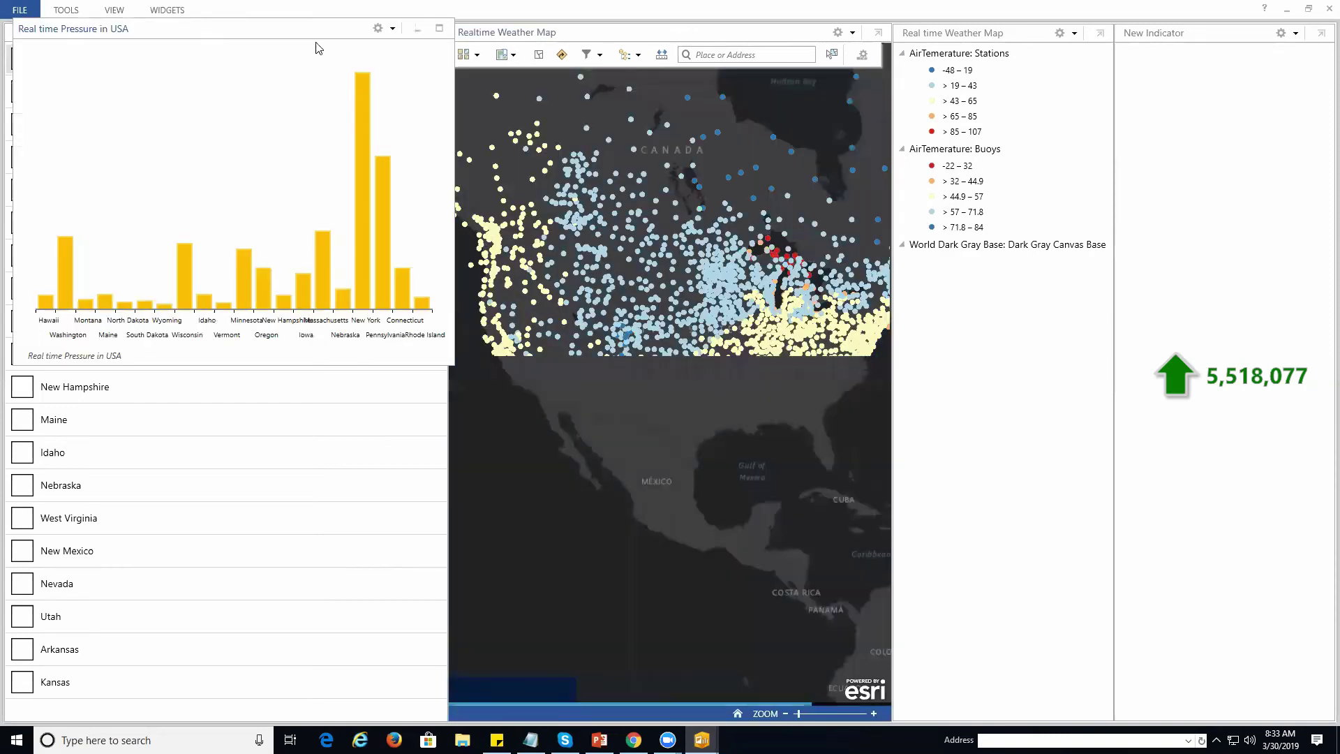
left_click_drag(103, 35, 998, 399)
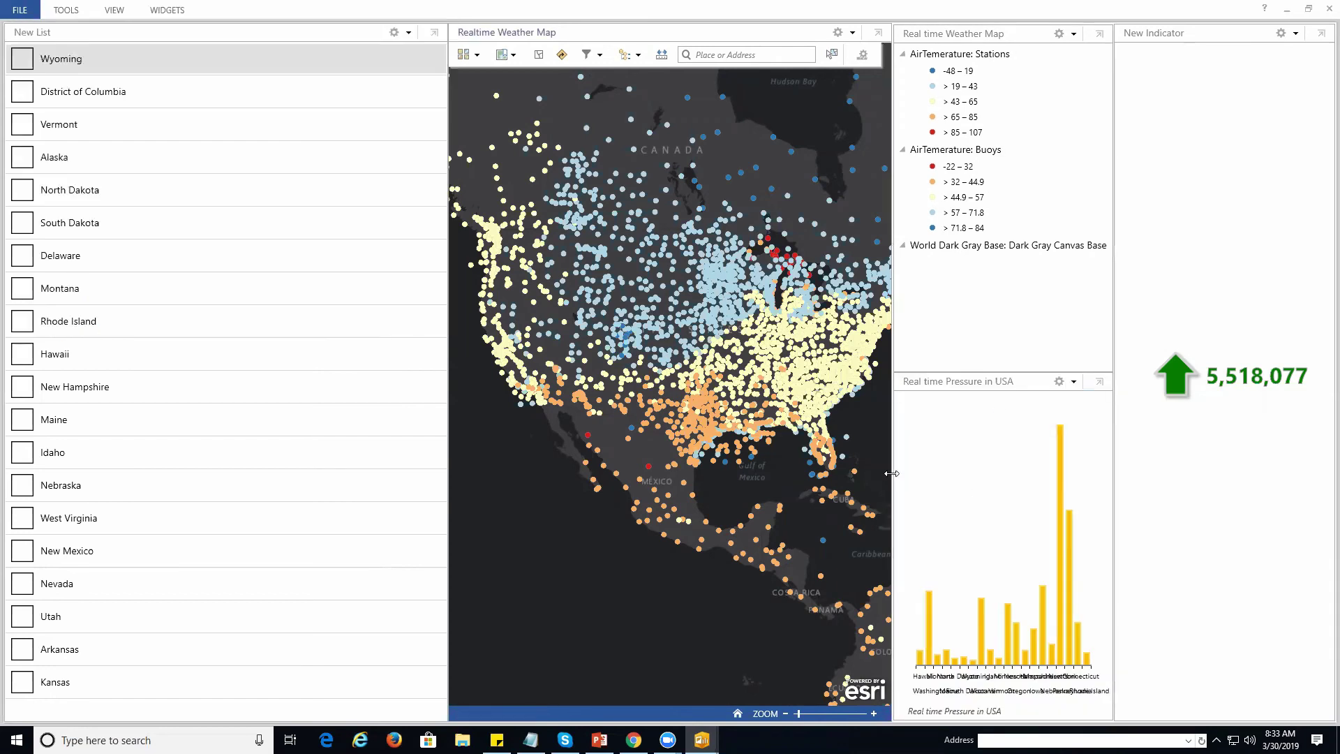
left_click_drag(893, 475, 875, 475)
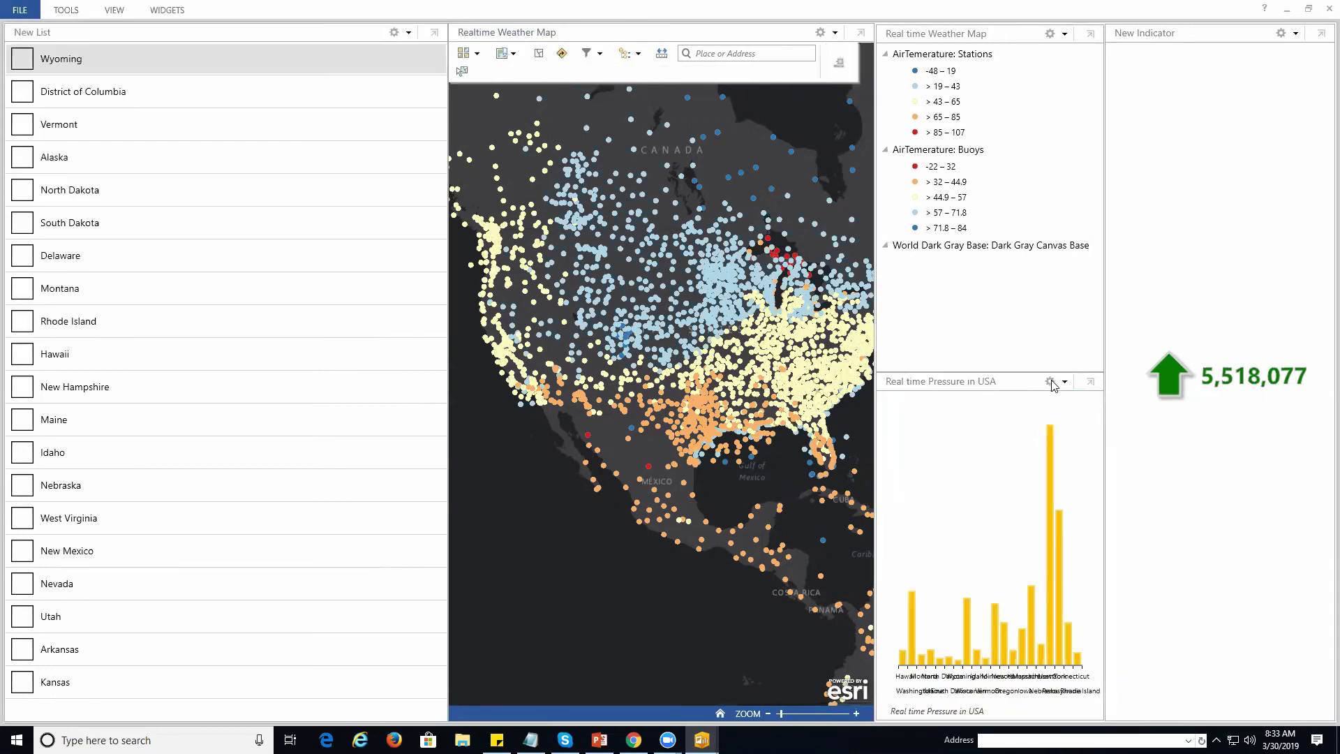
left_click_drag(1055, 386, 671, 405)
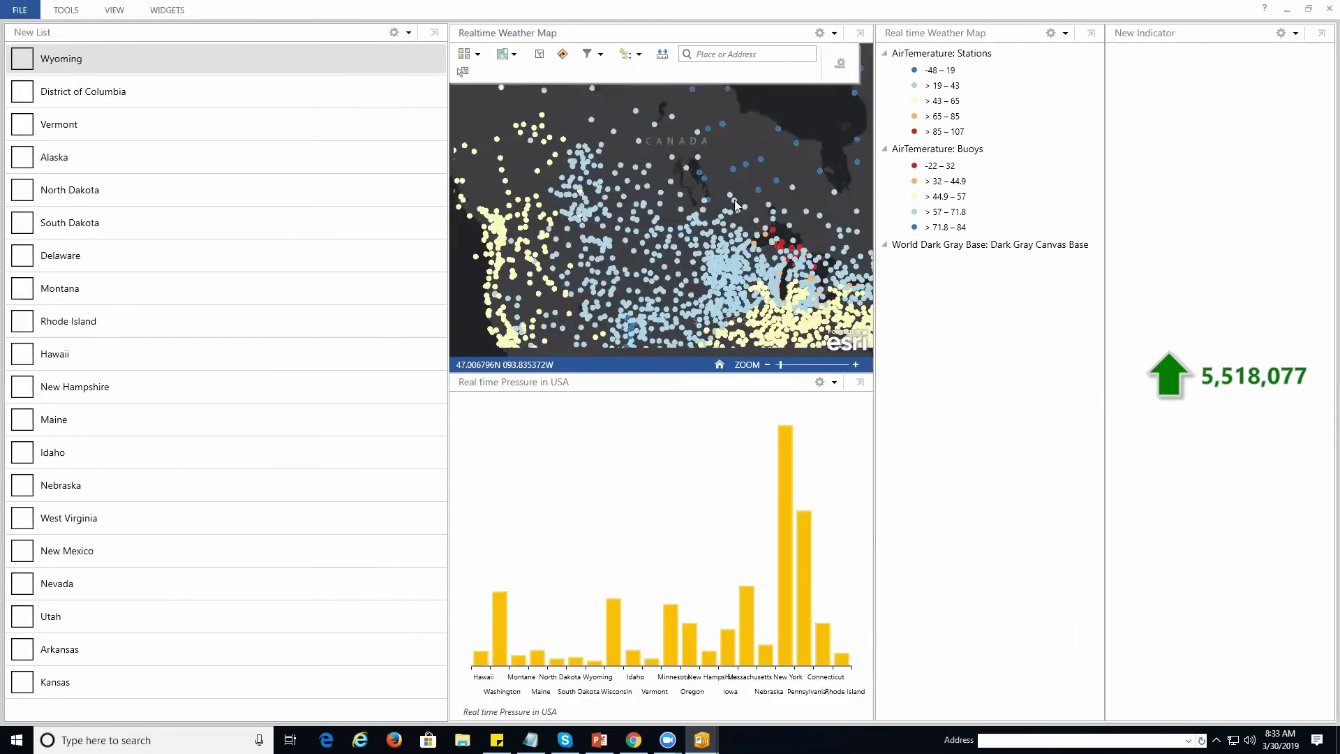
- Hide the AirTemerature layer on the weather map and dismiss the meeting time-limit notice
left_click(638, 56)
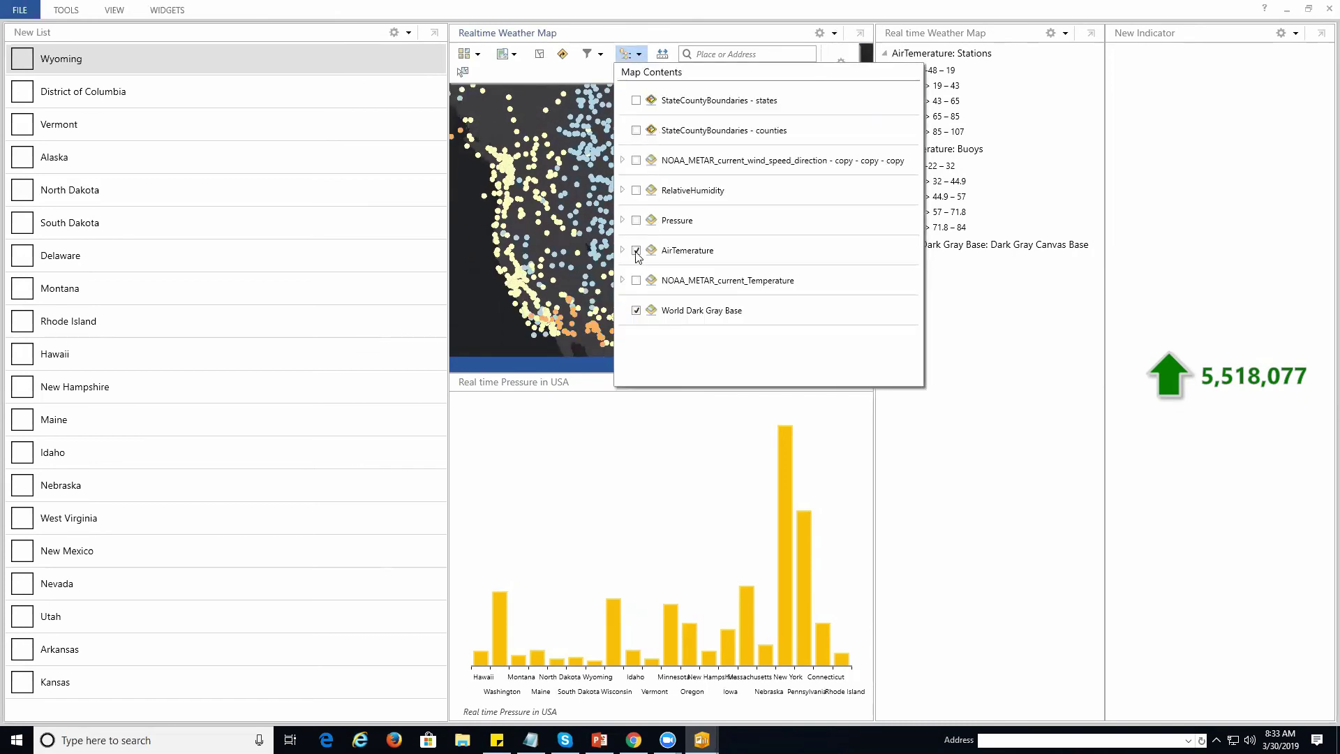
left_click(637, 251)
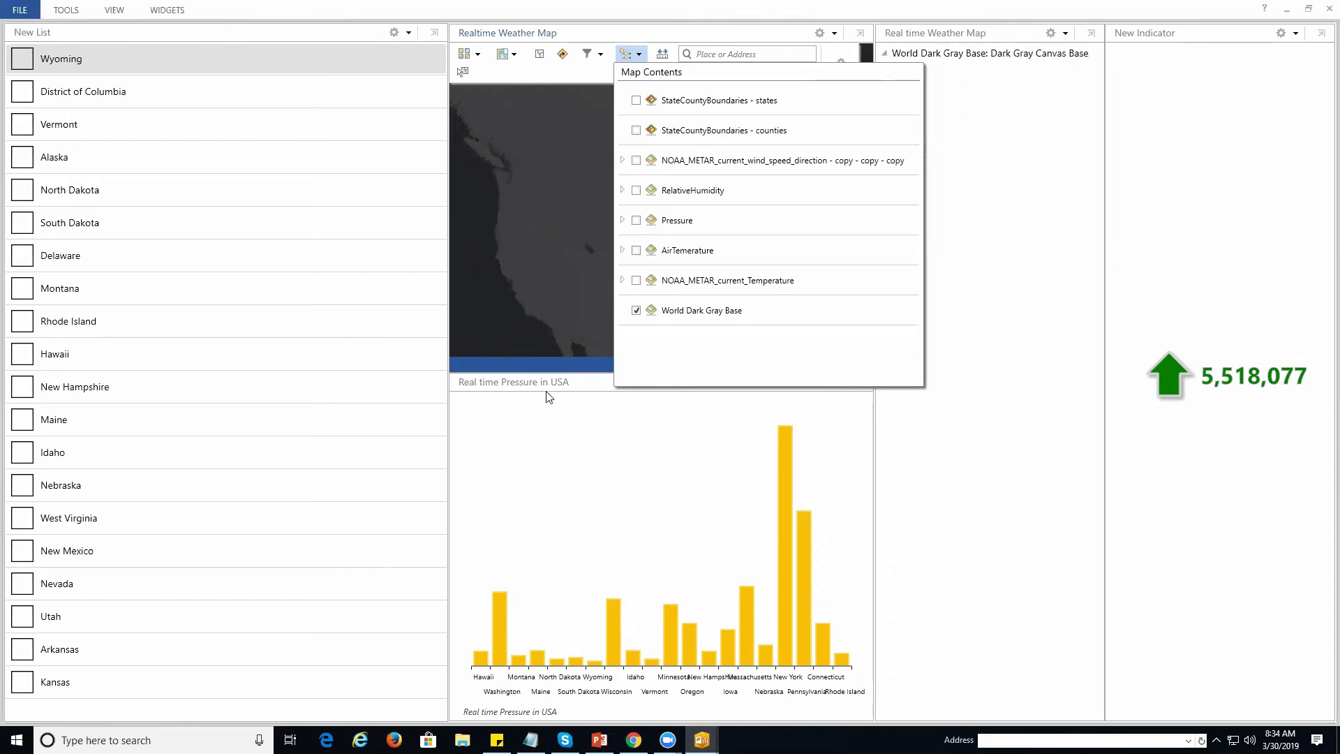
left_click(559, 386)
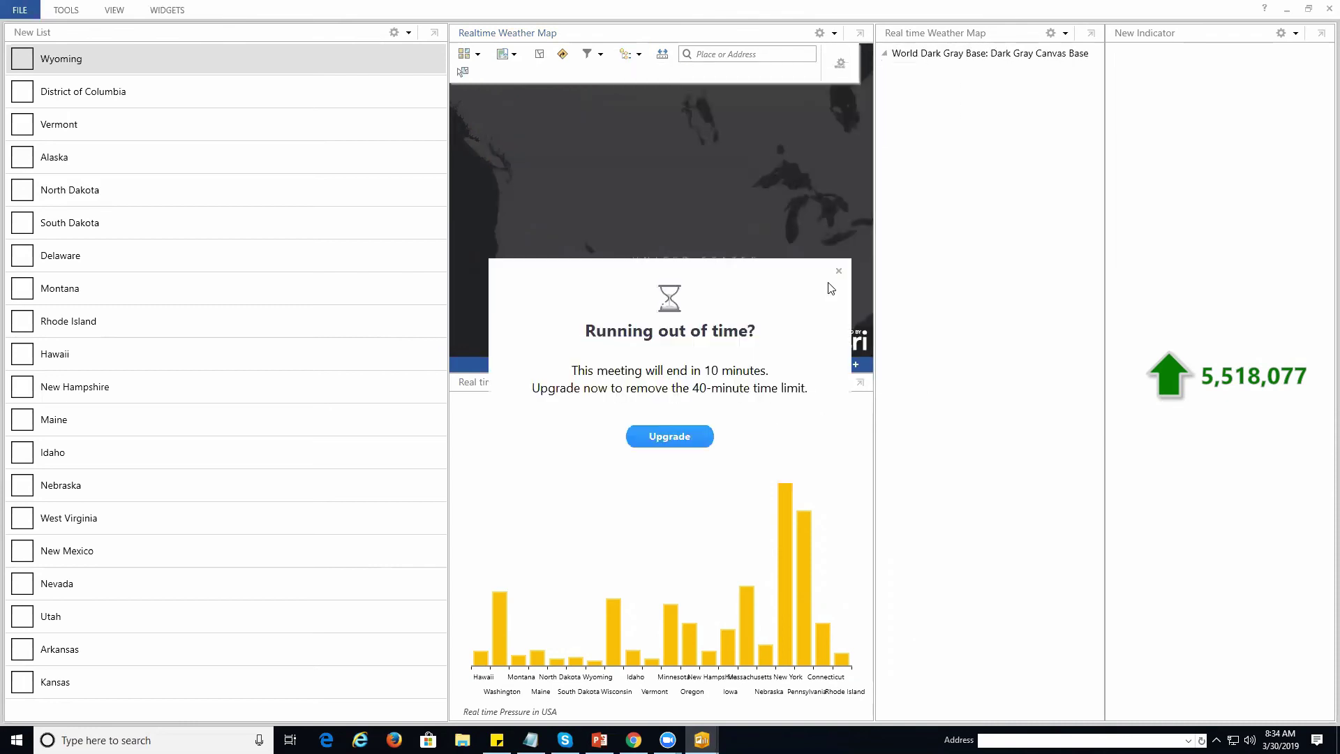
left_click(839, 275)
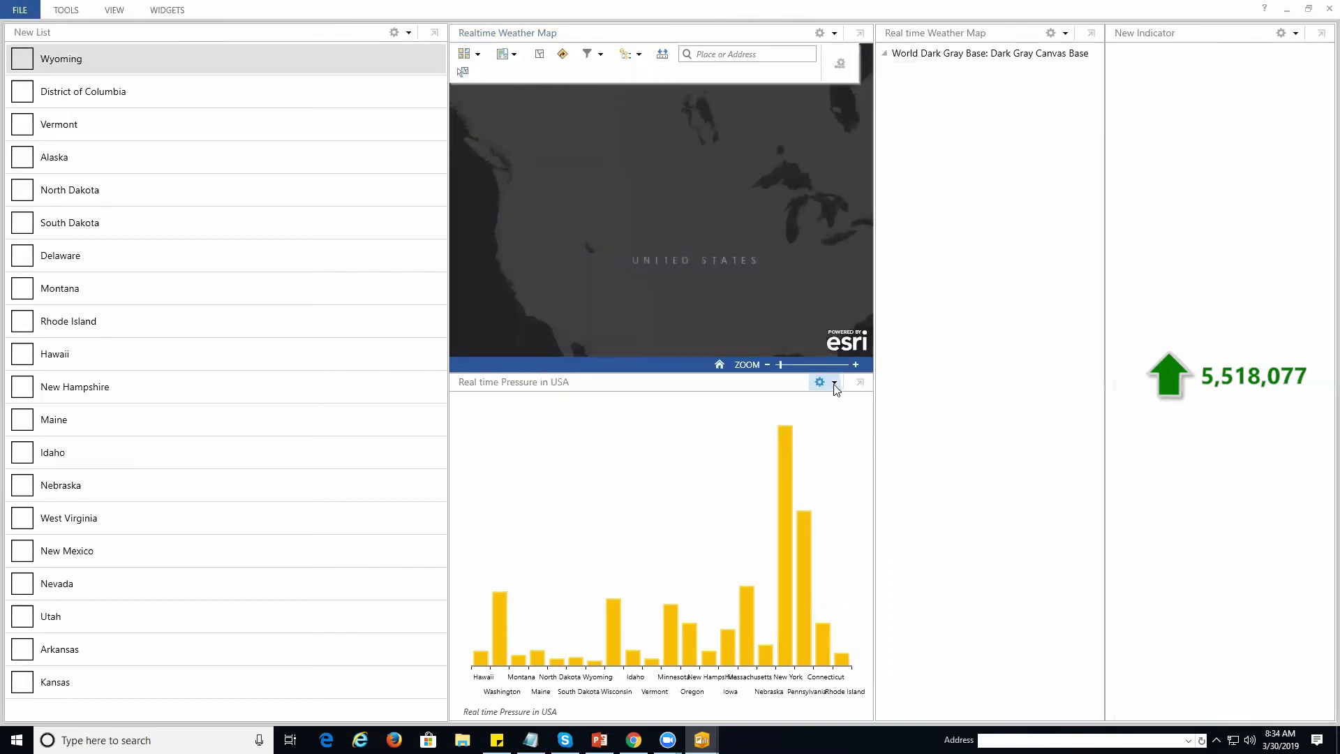
- Change both the title and the description of the bar chart to "Air Temperature in USA"
left_click(834, 382)
left_click(855, 392)
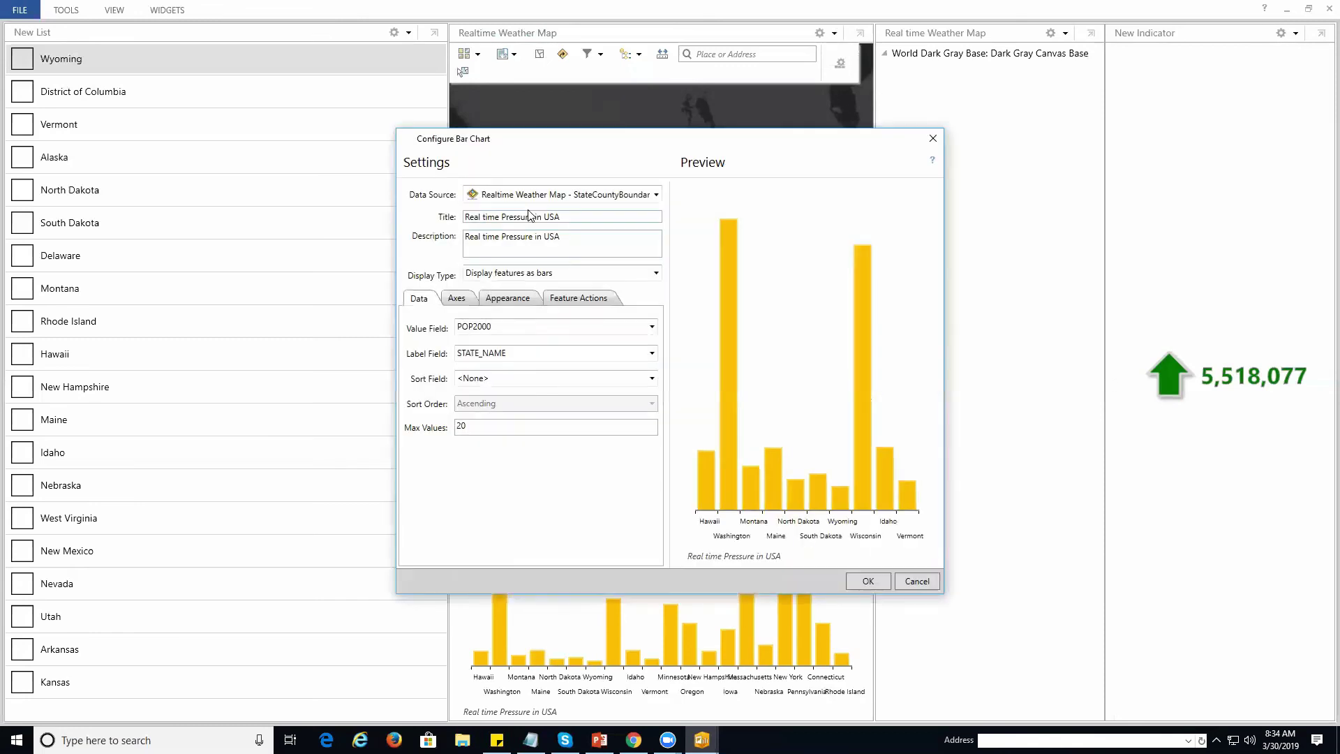
left_click_drag(533, 216, 377, 221)
type("Air Temperatur")
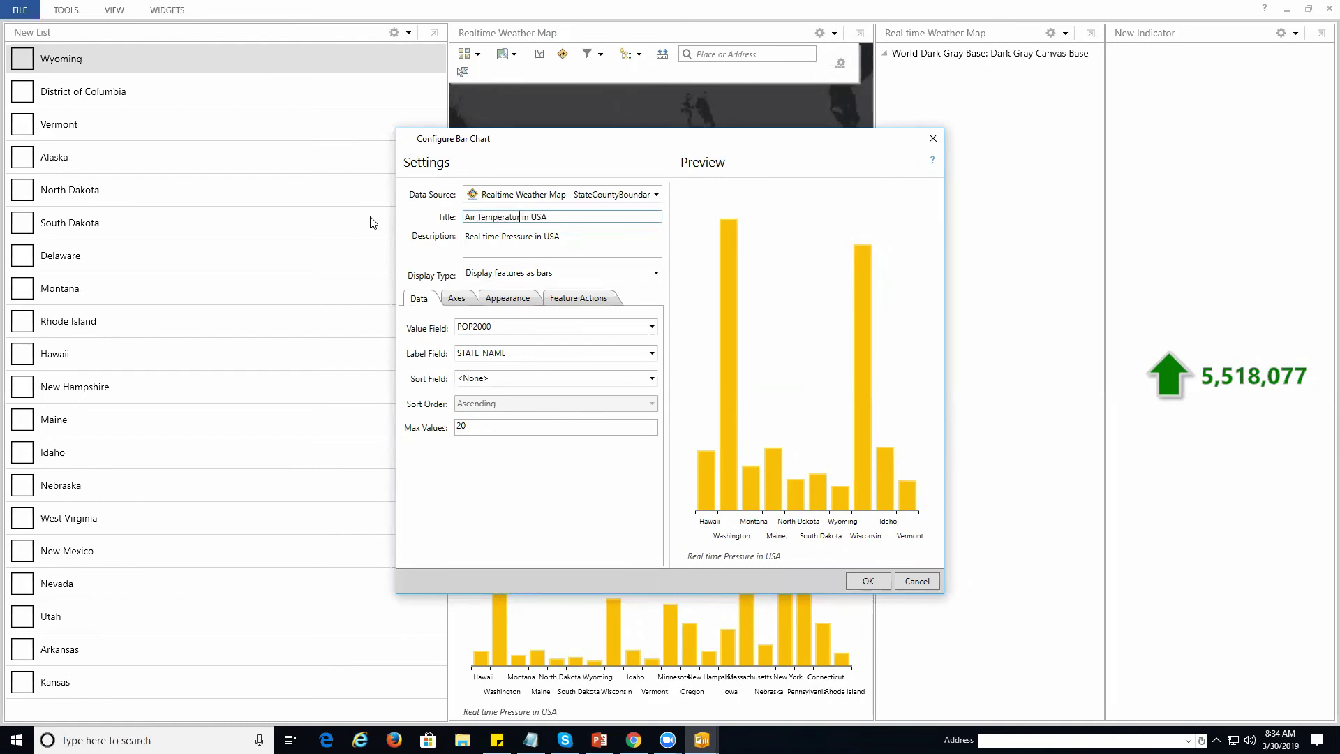
type("e")
key("ctrl+a")
key("ctrl+c")
left_click(560, 239)
left_click_drag(560, 239, 451, 239)
key("ctrl+v")
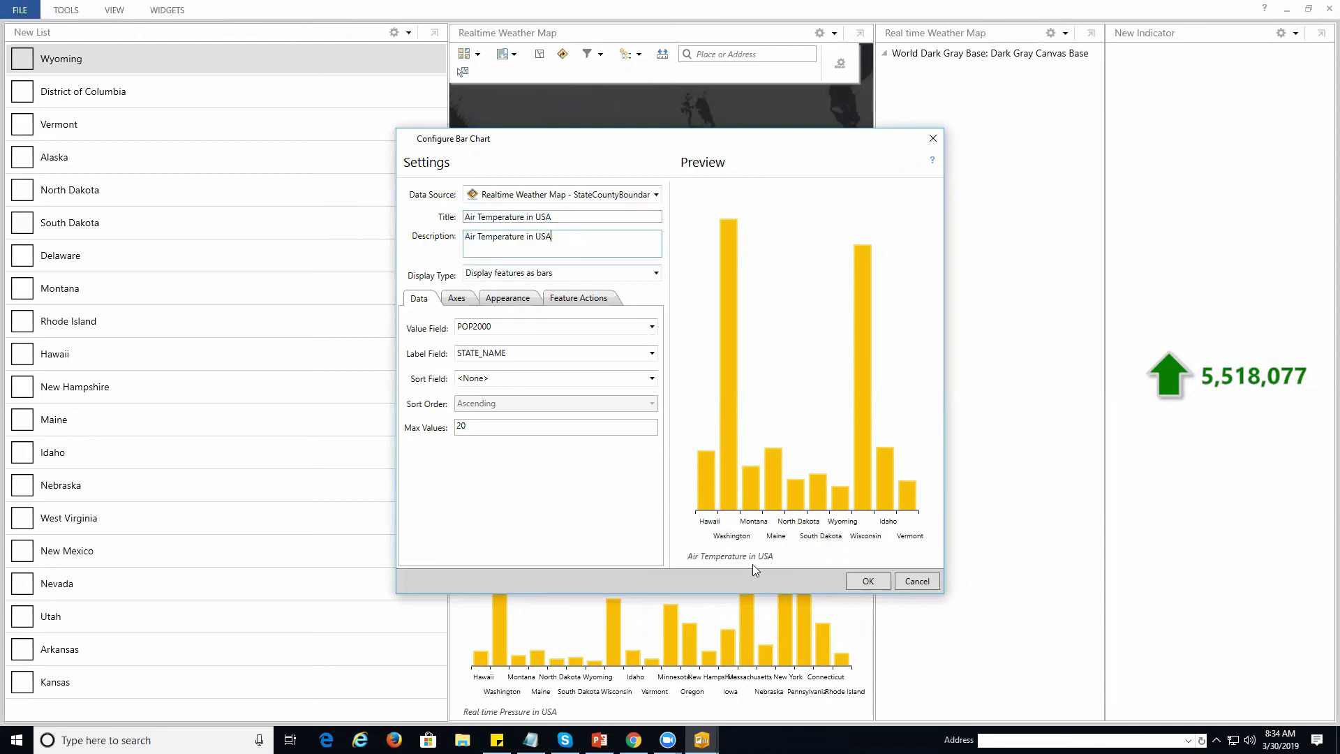
left_click(868, 581)
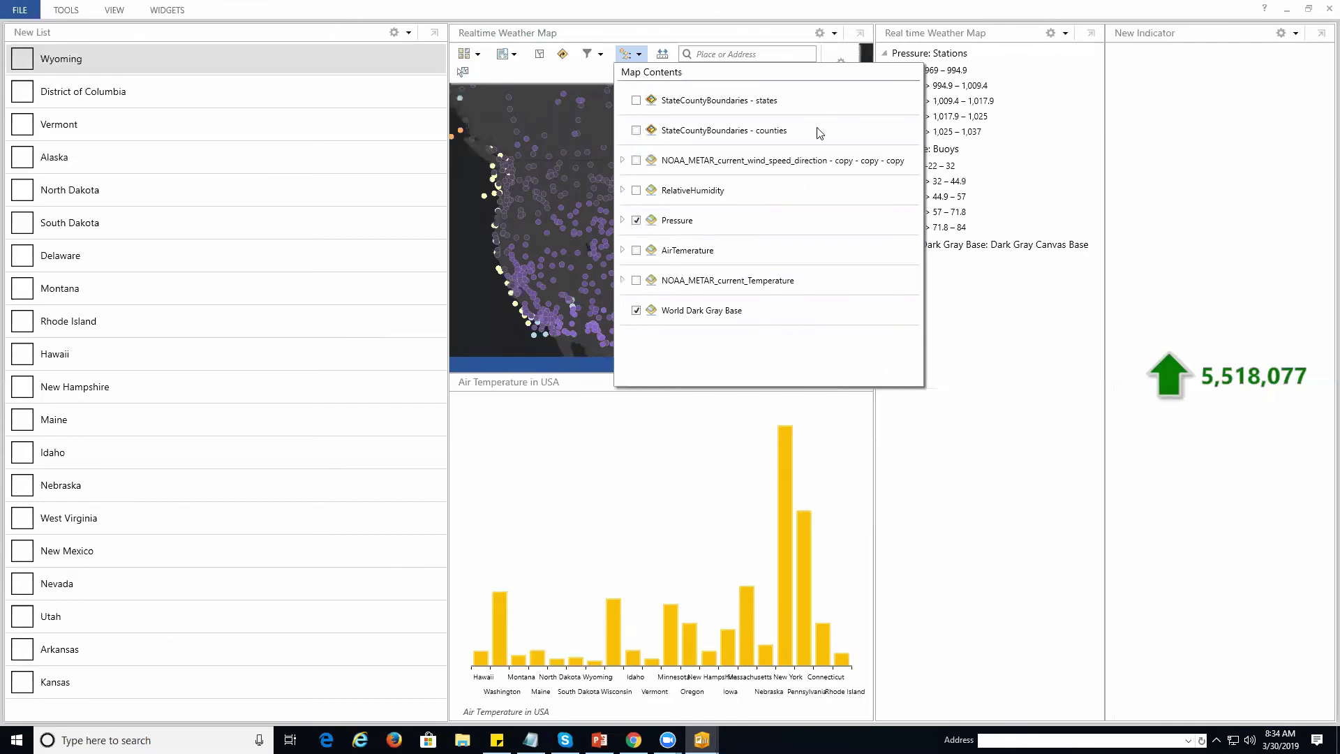
- Show the Pressure layer on the weather map
left_click(564, 230)
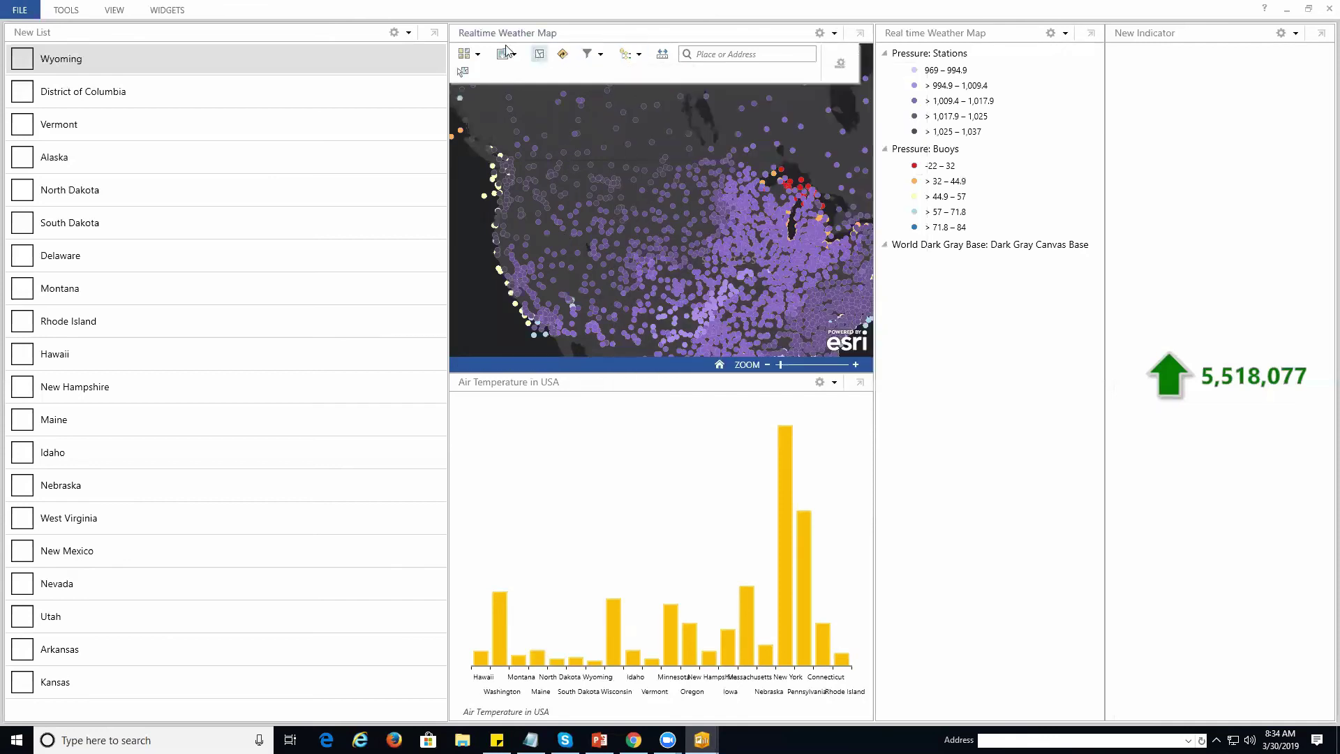
left_click(171, 10)
left_click(210, 35)
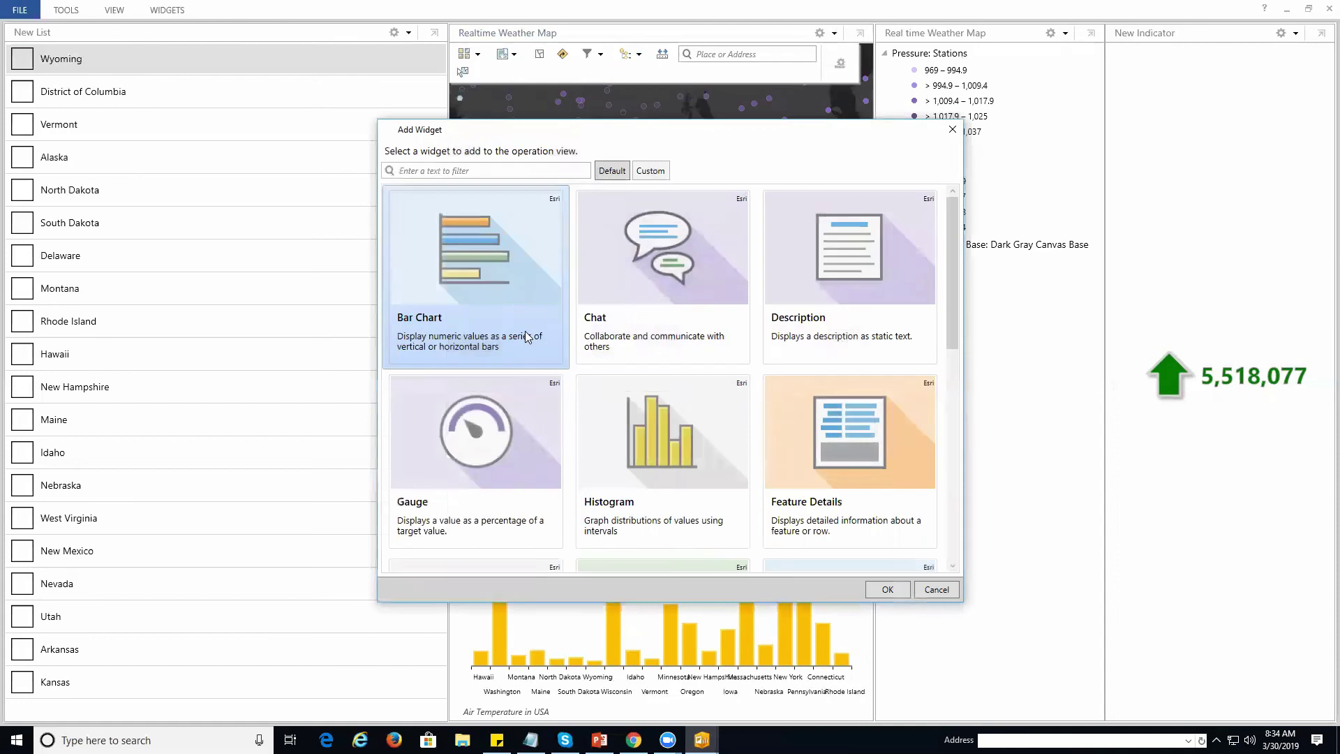
left_click(734, 421)
left_click(887, 589)
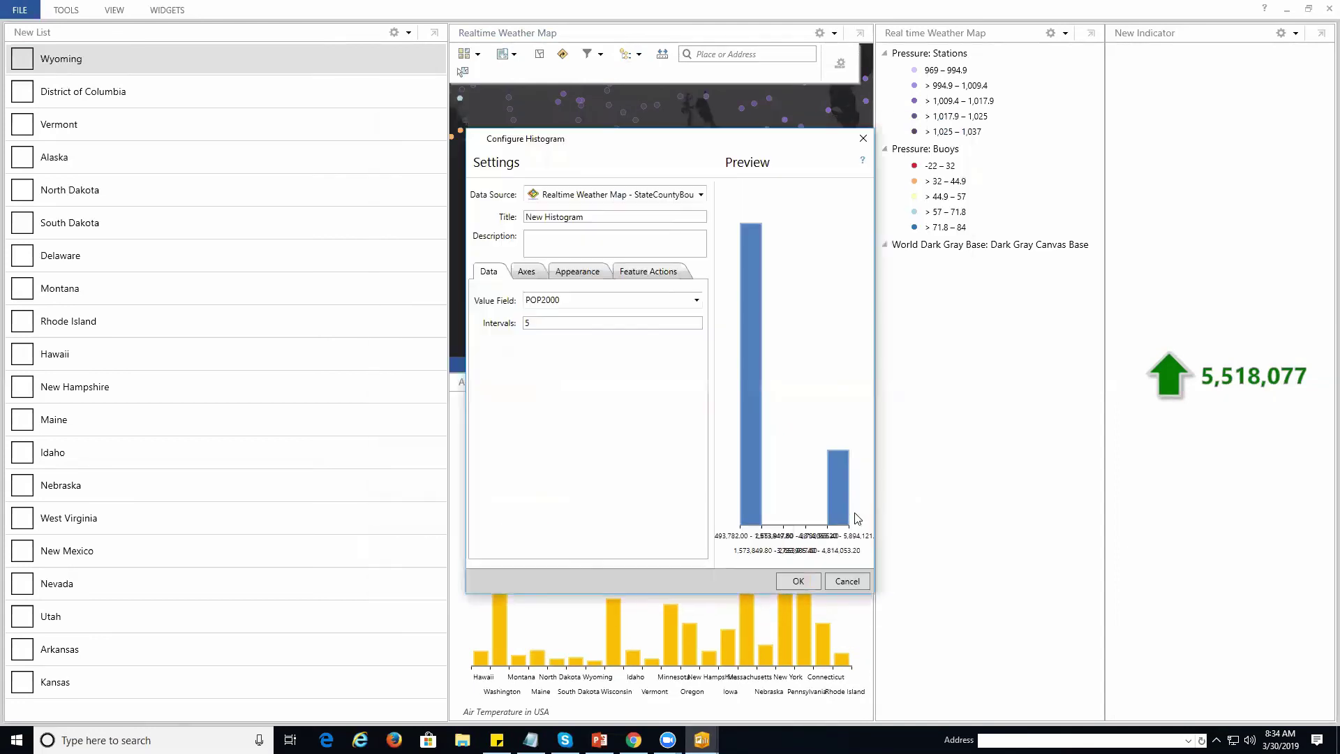
left_click(530, 274)
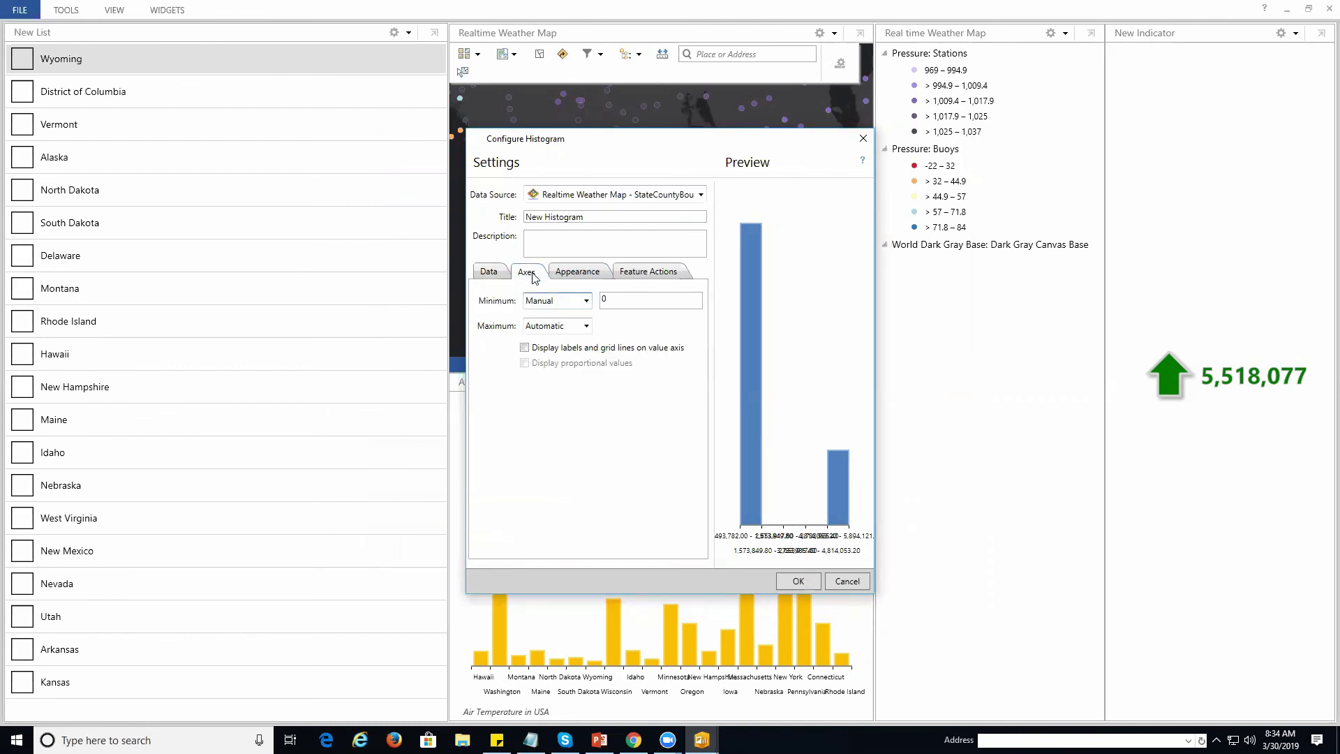
left_click(489, 271)
left_click(696, 300)
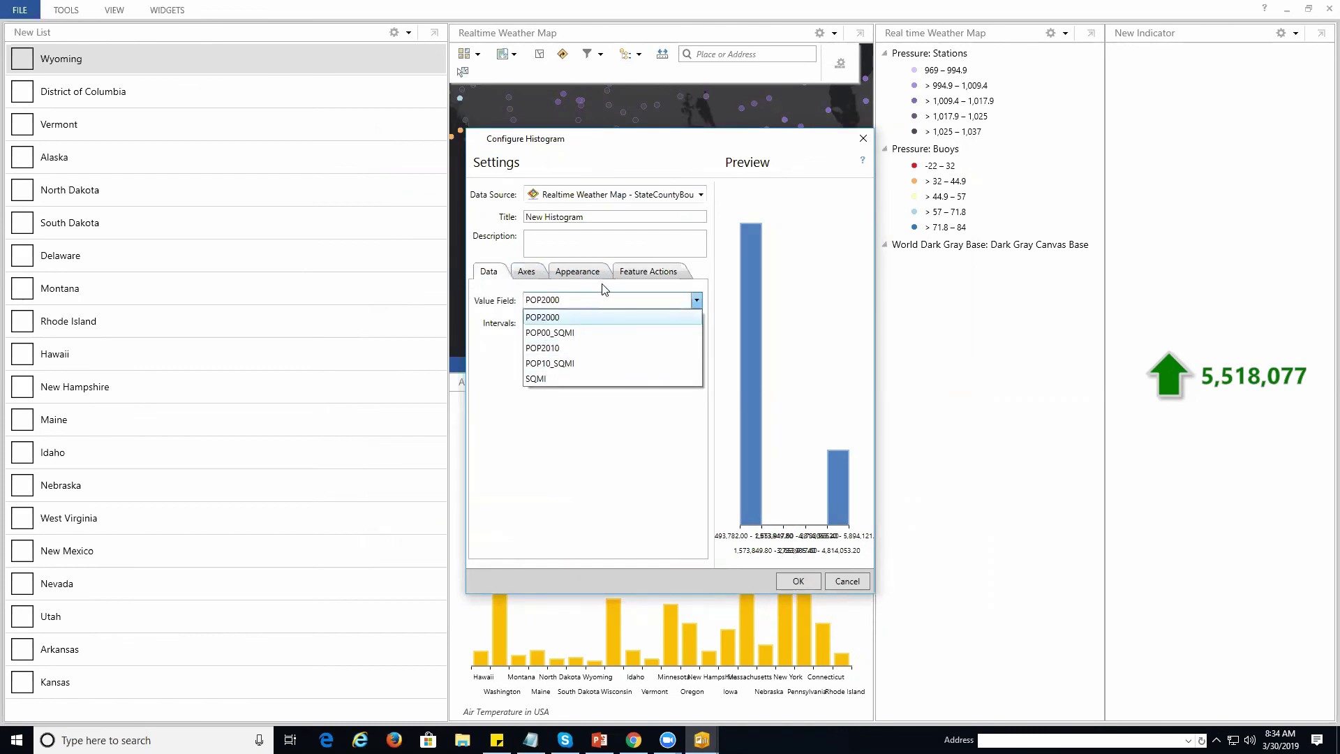
left_click(564, 348)
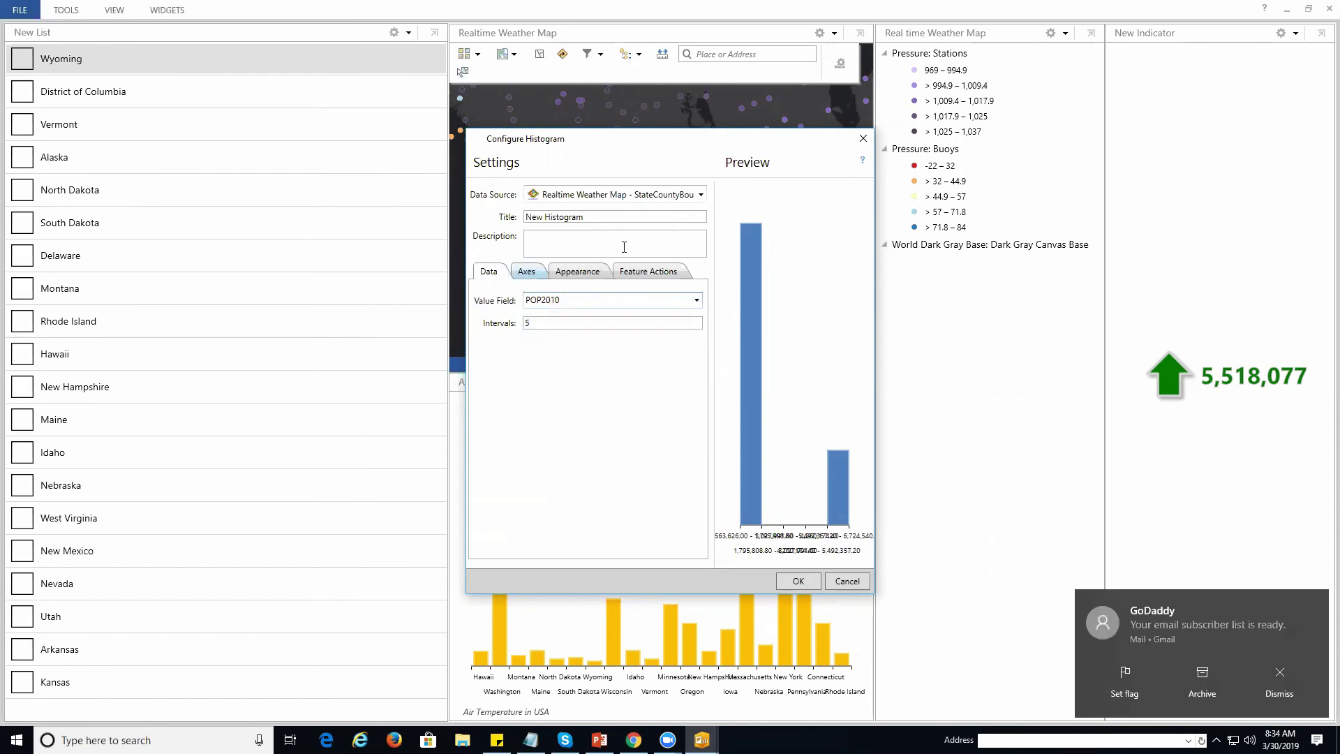
left_click(843, 581)
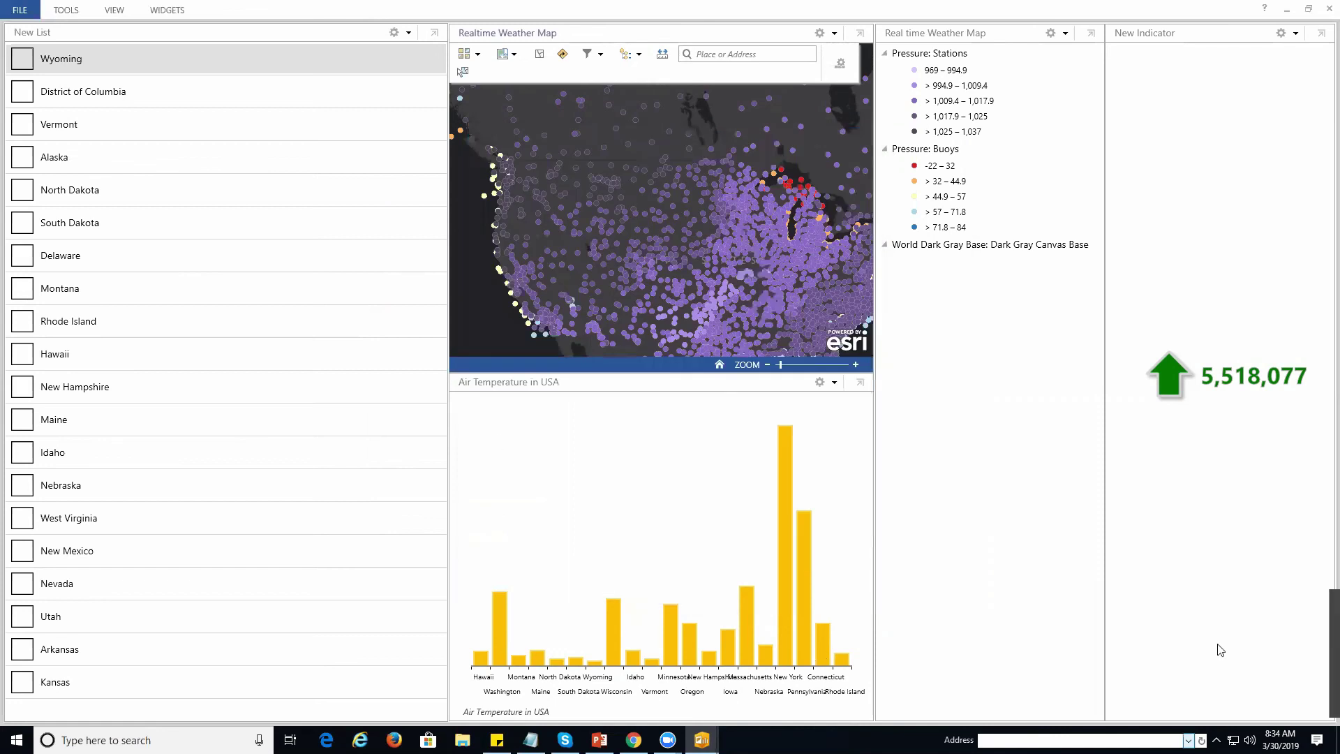
- Add a pie chart widget with POP2000 and POP2010 as its value fields
left_click(149, 13)
left_click(202, 33)
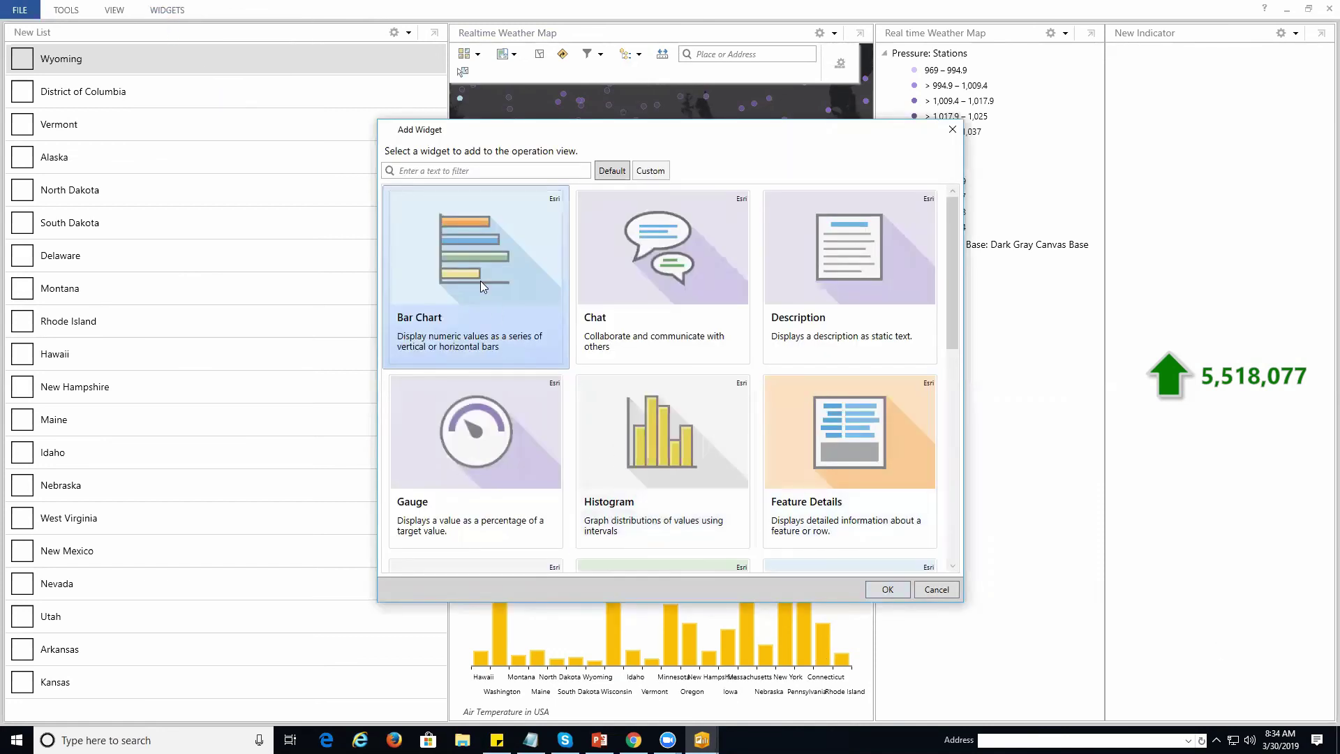
scroll(674, 453, "down", 3)
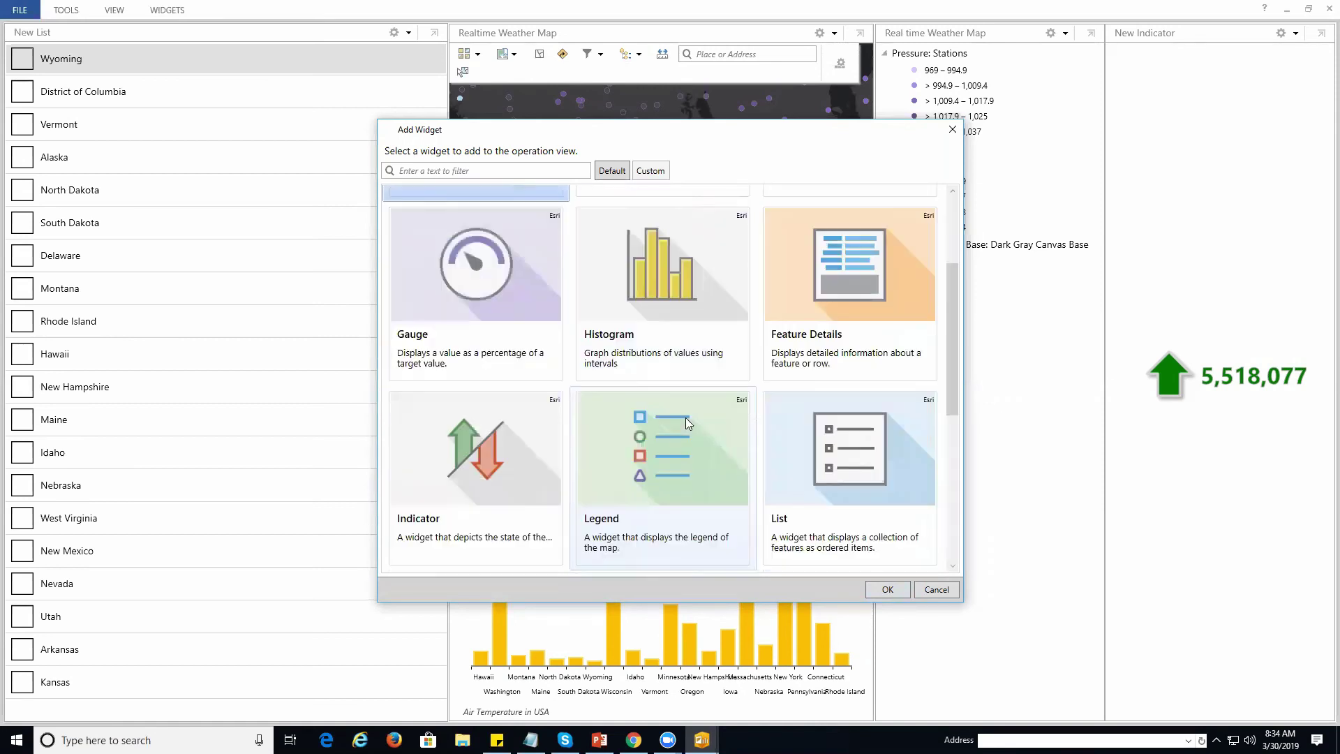
scroll(685, 417, "down", 4)
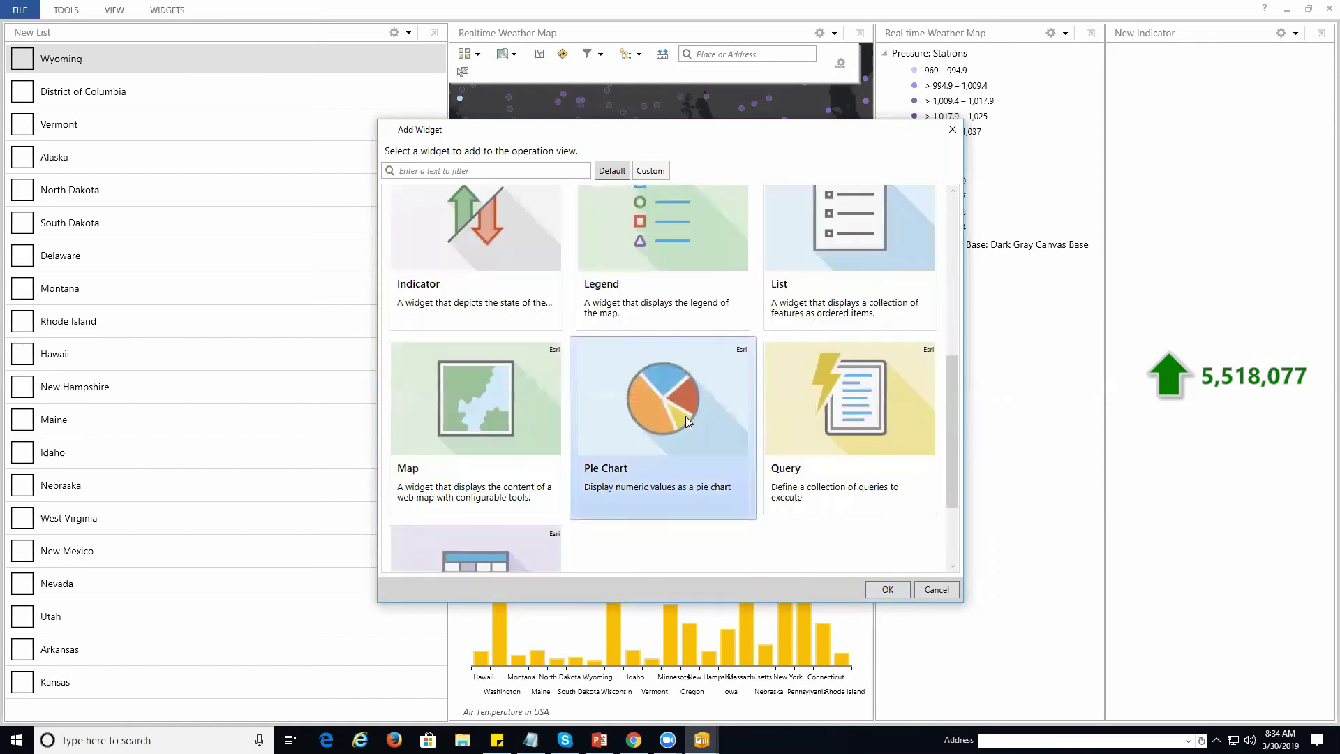
double_click(685, 416)
left_click(501, 325)
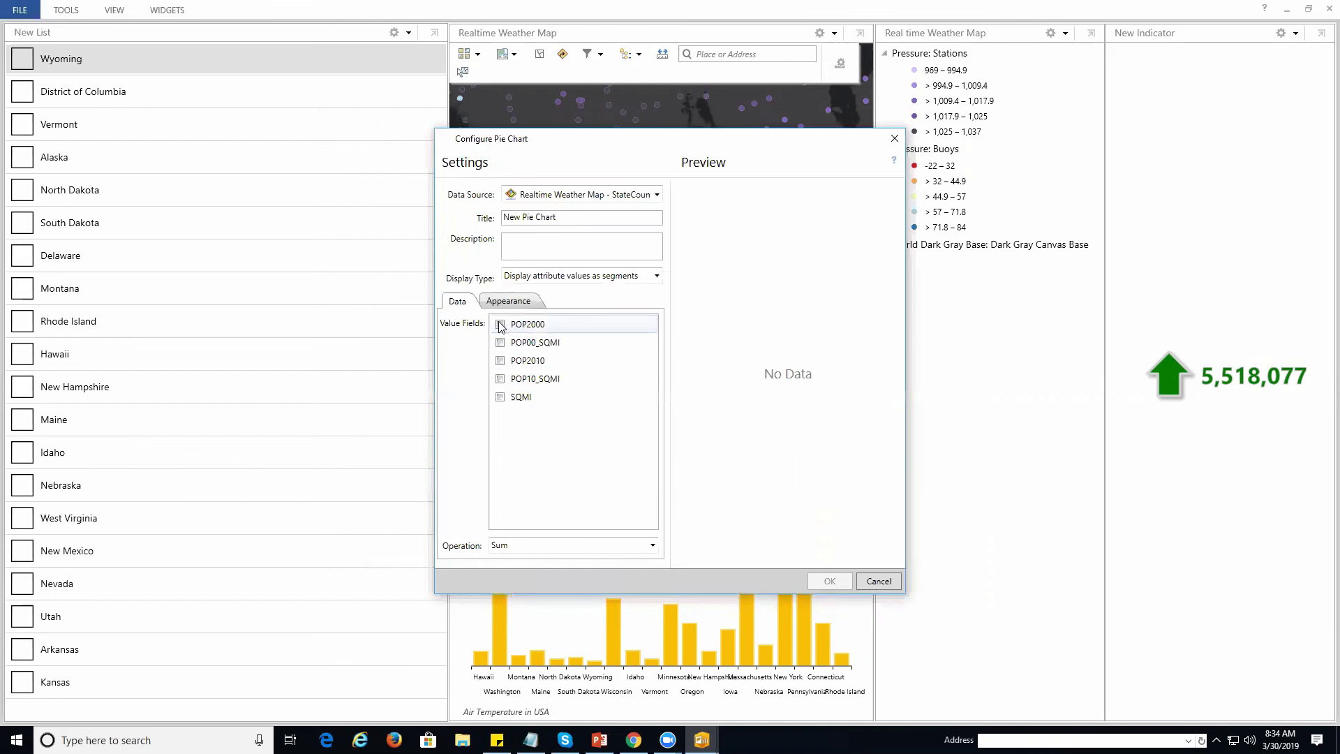
left_click(500, 361)
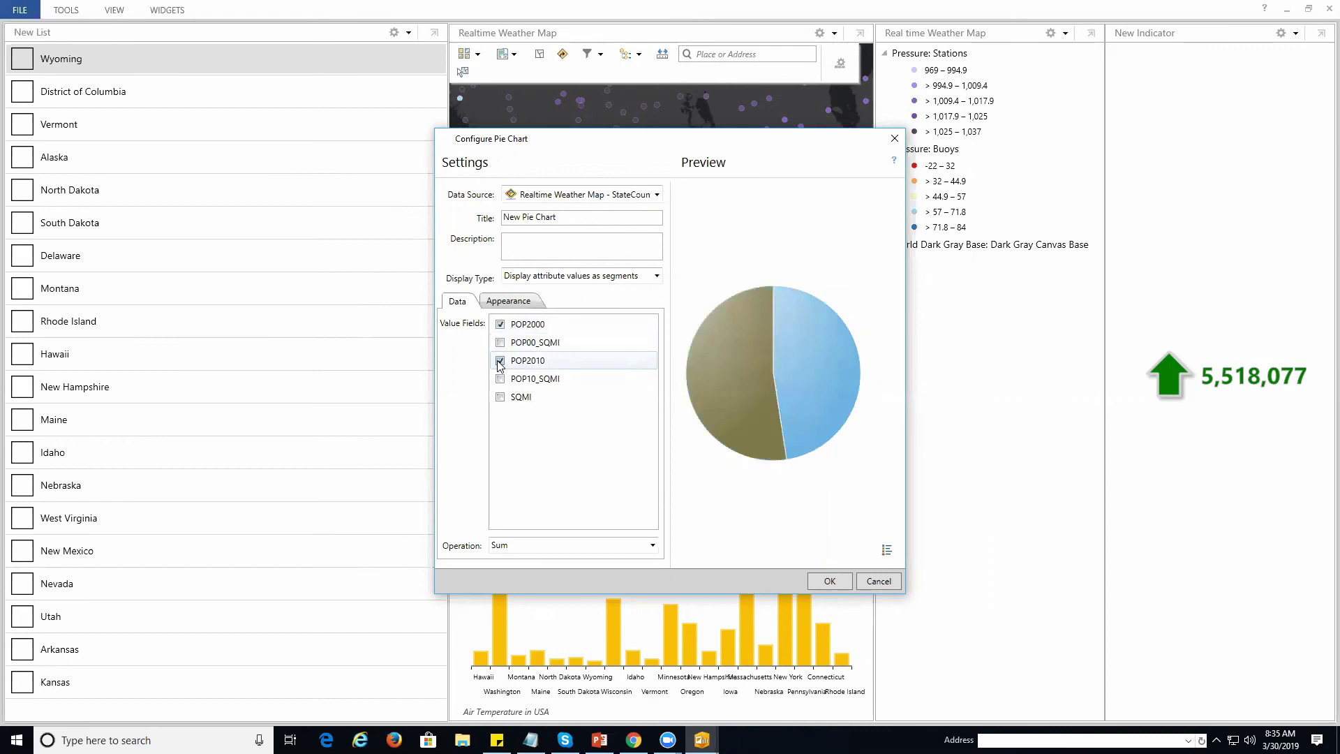
- Give the pie chart the red, lime and green color ramp and show its labels
left_click(508, 304)
left_click(648, 366)
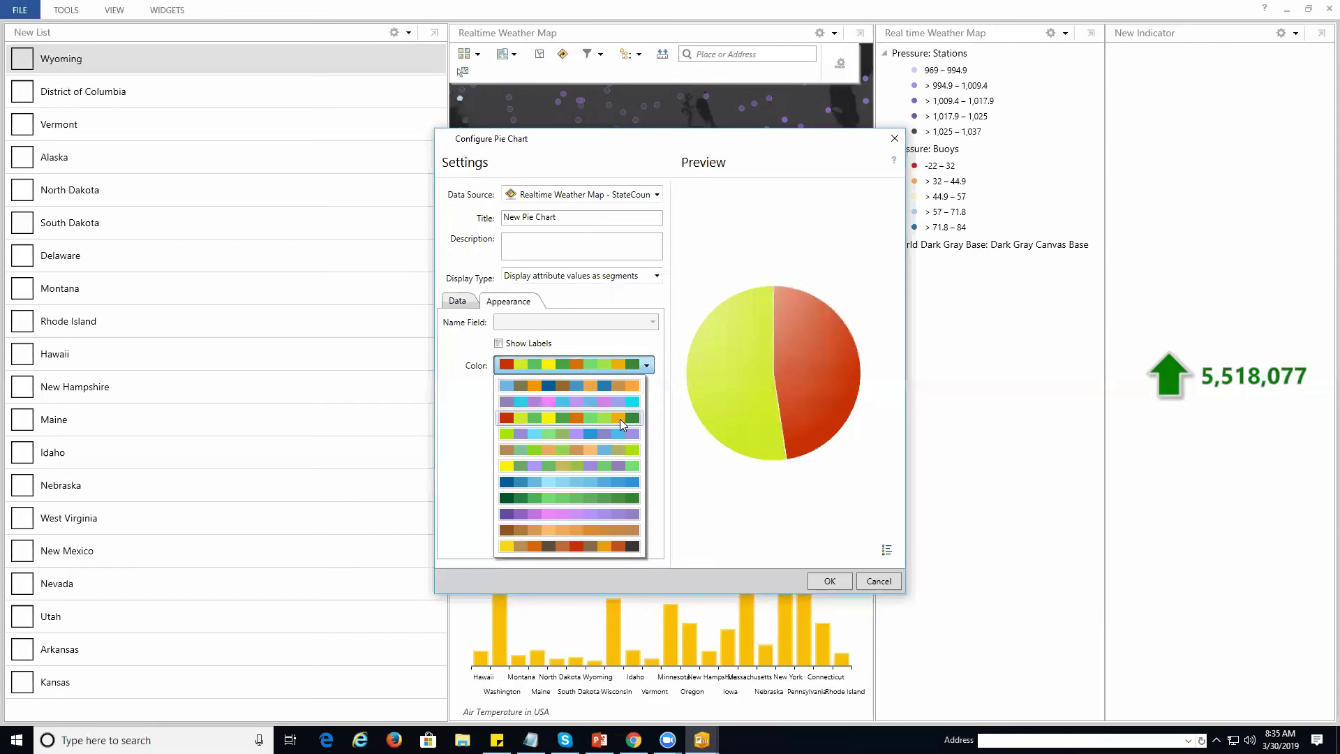
left_click(499, 343)
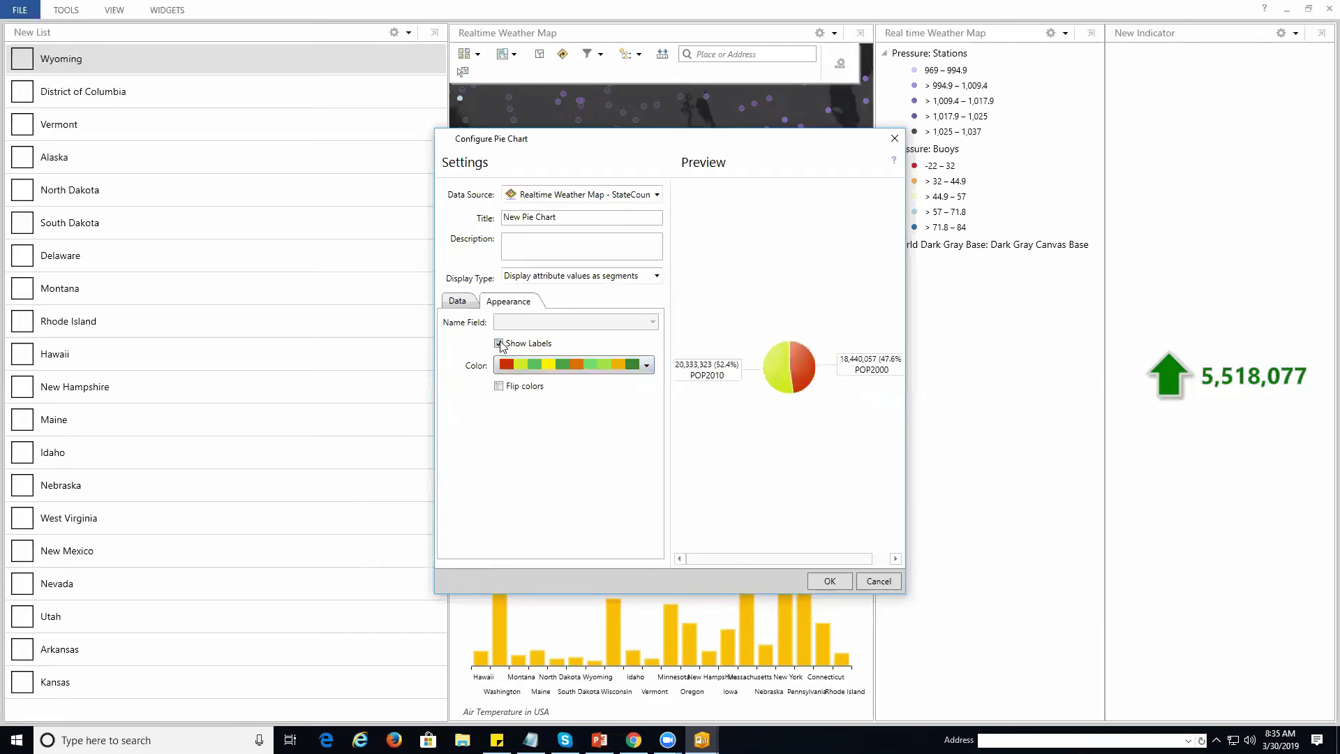
- Set the pie chart's title to "POP2000 VS POP2010"
left_click(644, 222)
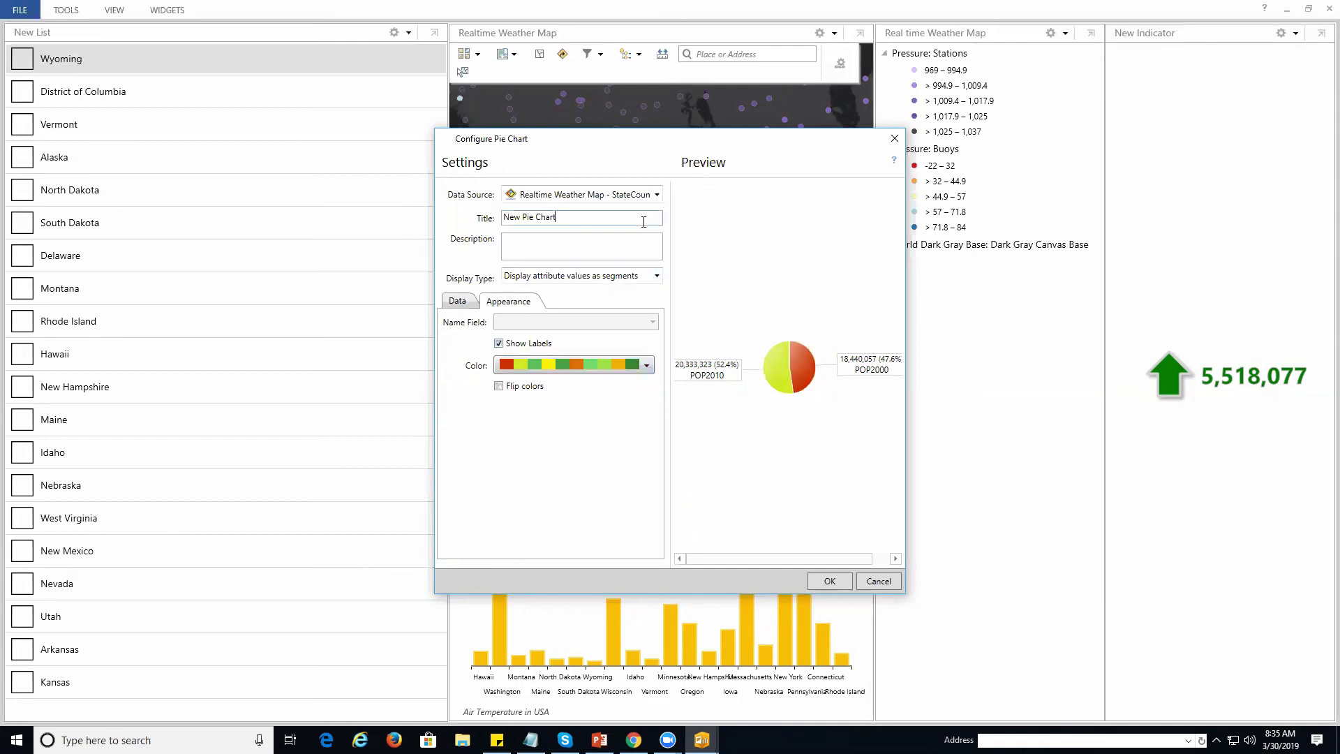
left_click(457, 303)
key("ctrl+a")
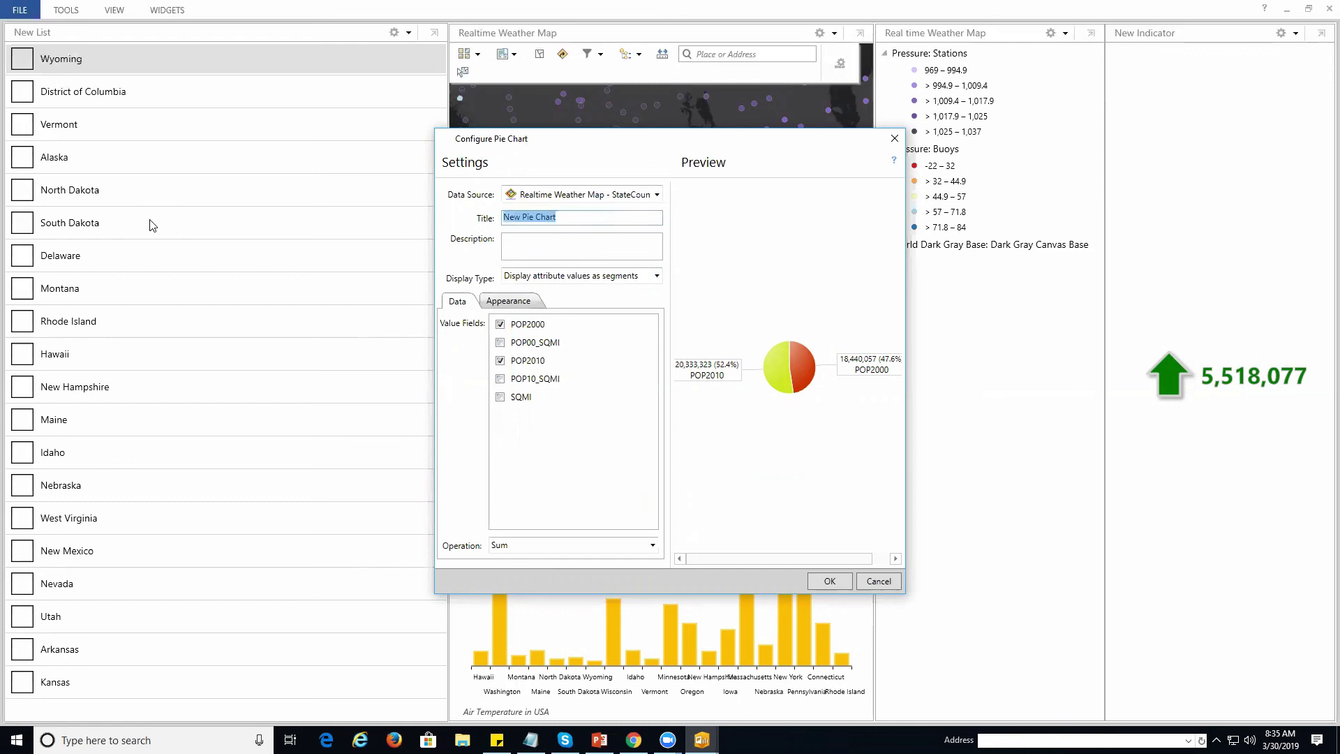
type("POP2000 VS POP2010")
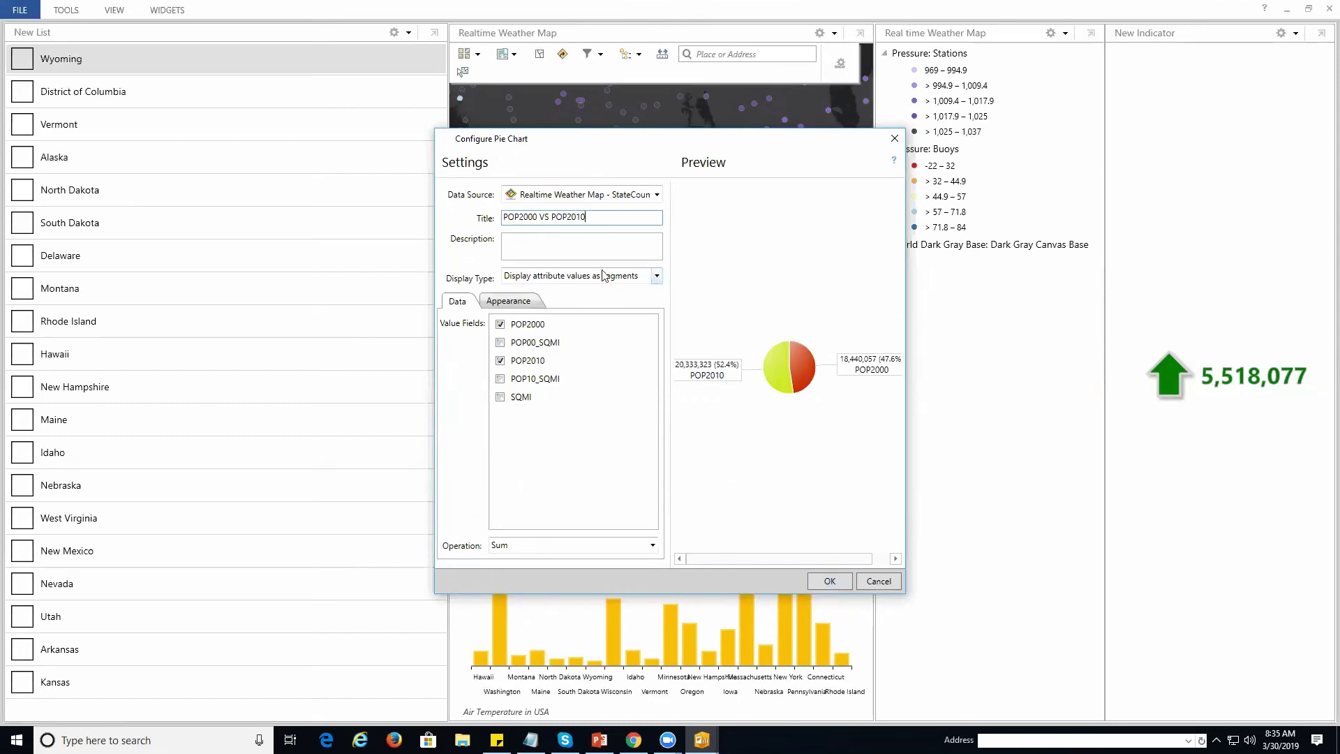
- Set the pie chart's display type to "Display feature counts as segments" and finish creating the widget
left_click(655, 277)
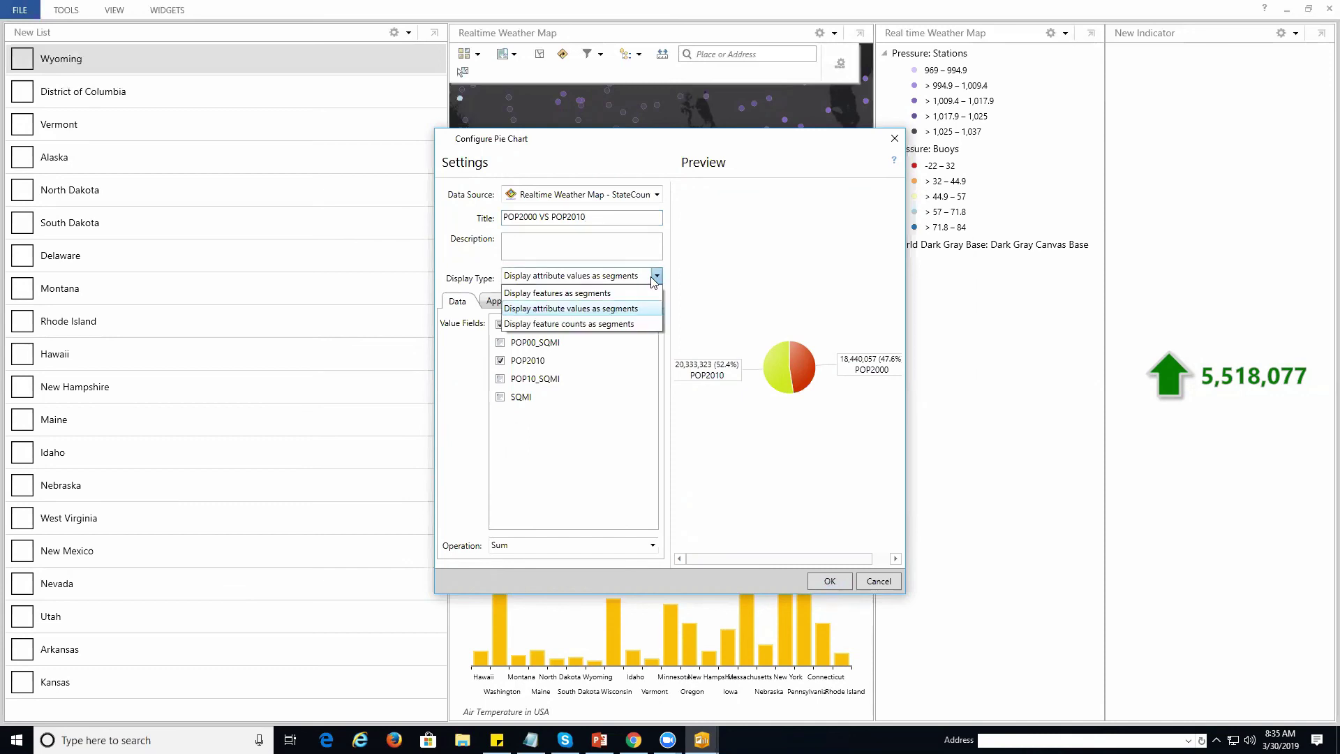
left_click(632, 326)
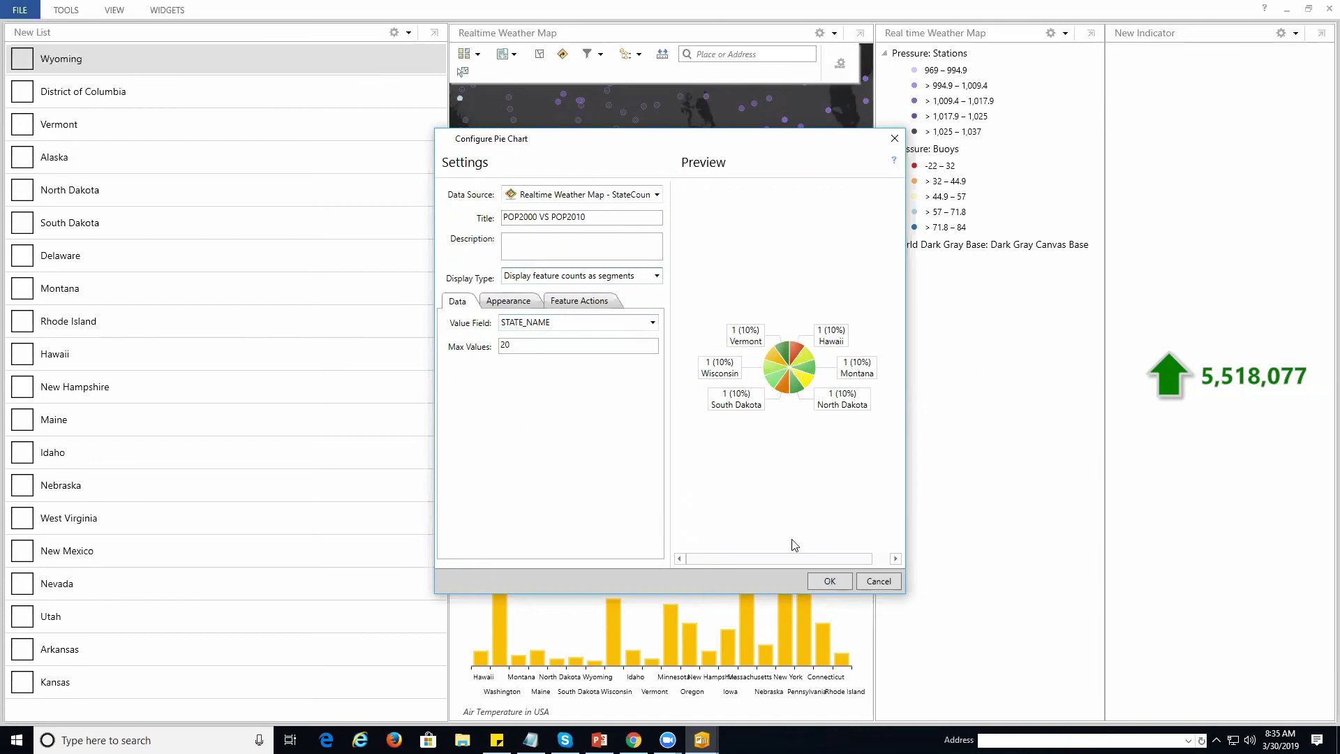
left_click(824, 581)
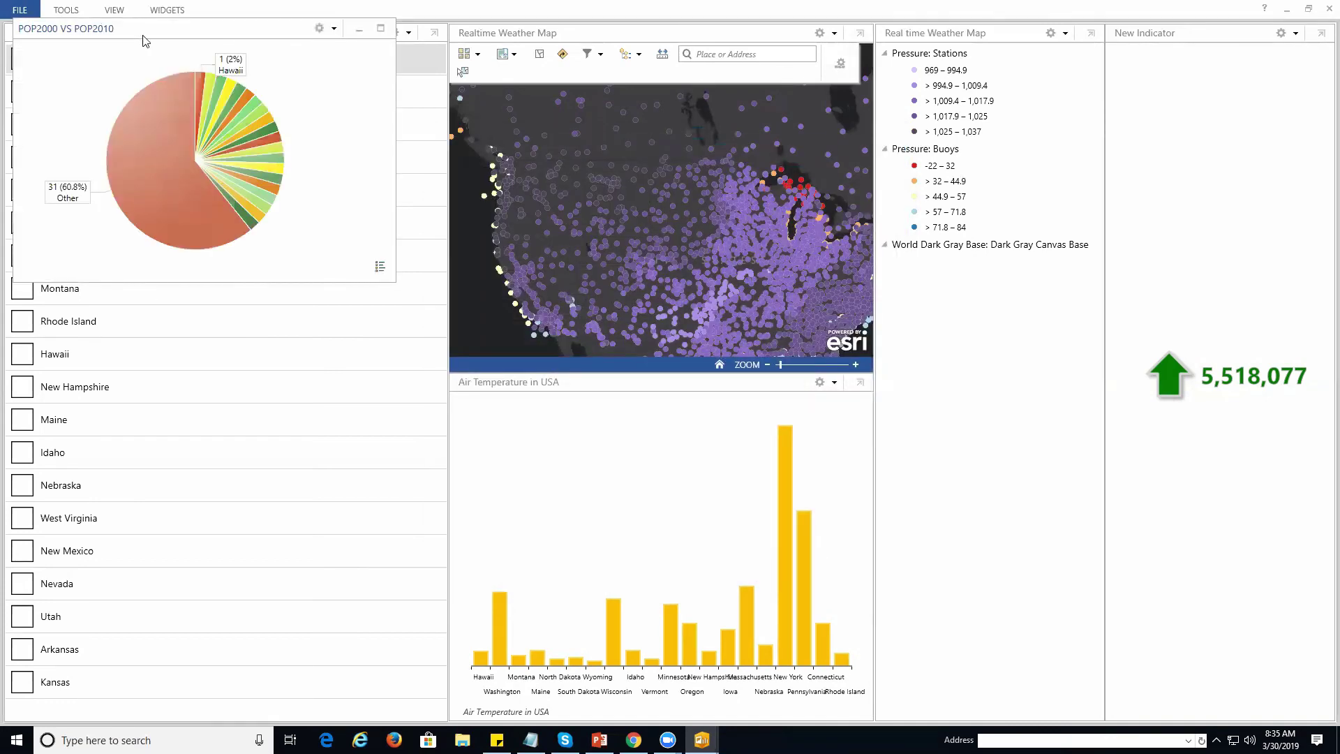
left_click_drag(145, 41, 991, 398)
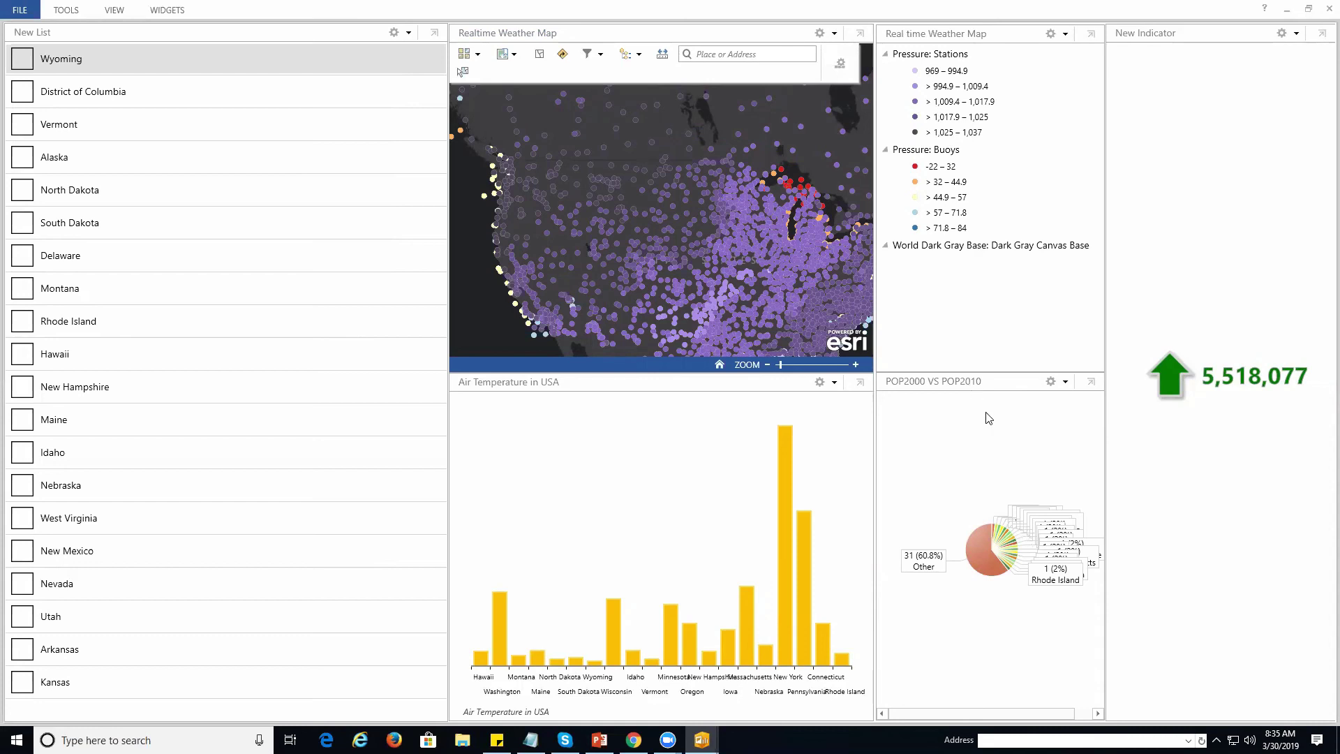
left_click(1091, 381)
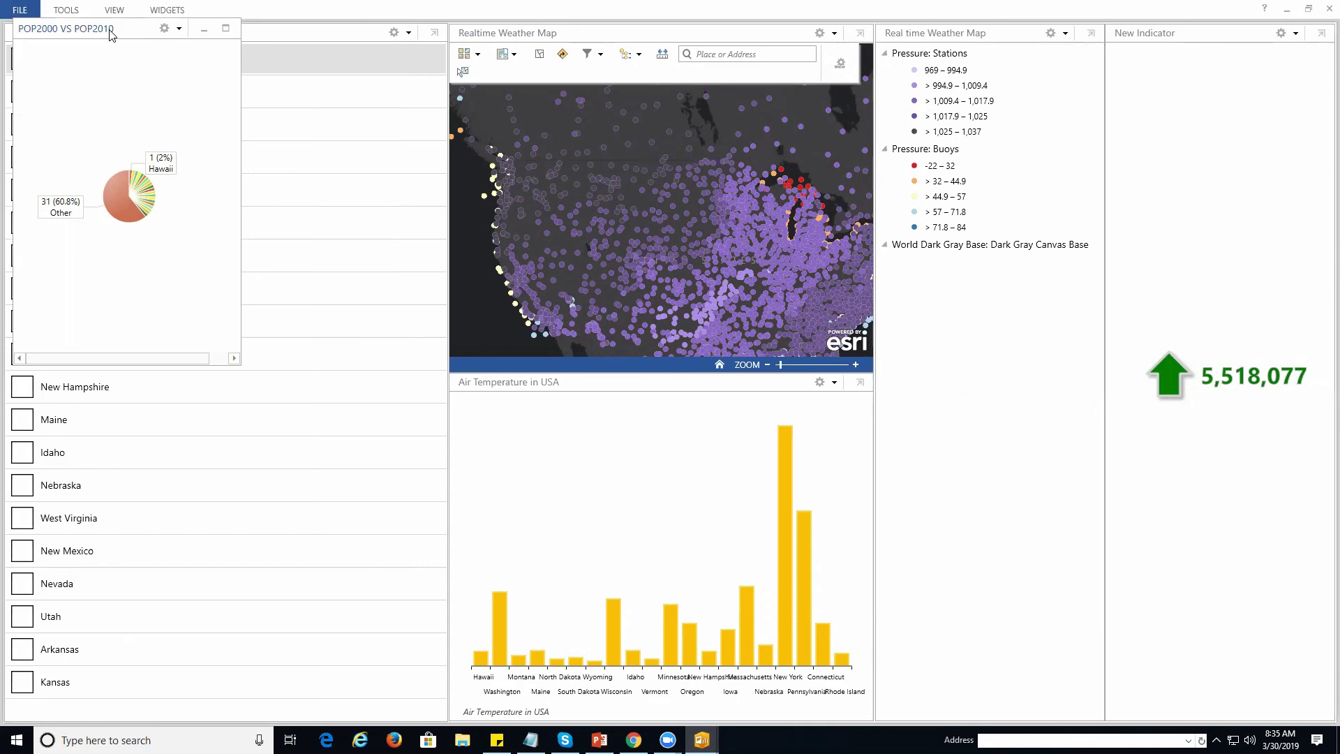
left_click_drag(111, 35, 236, 404)
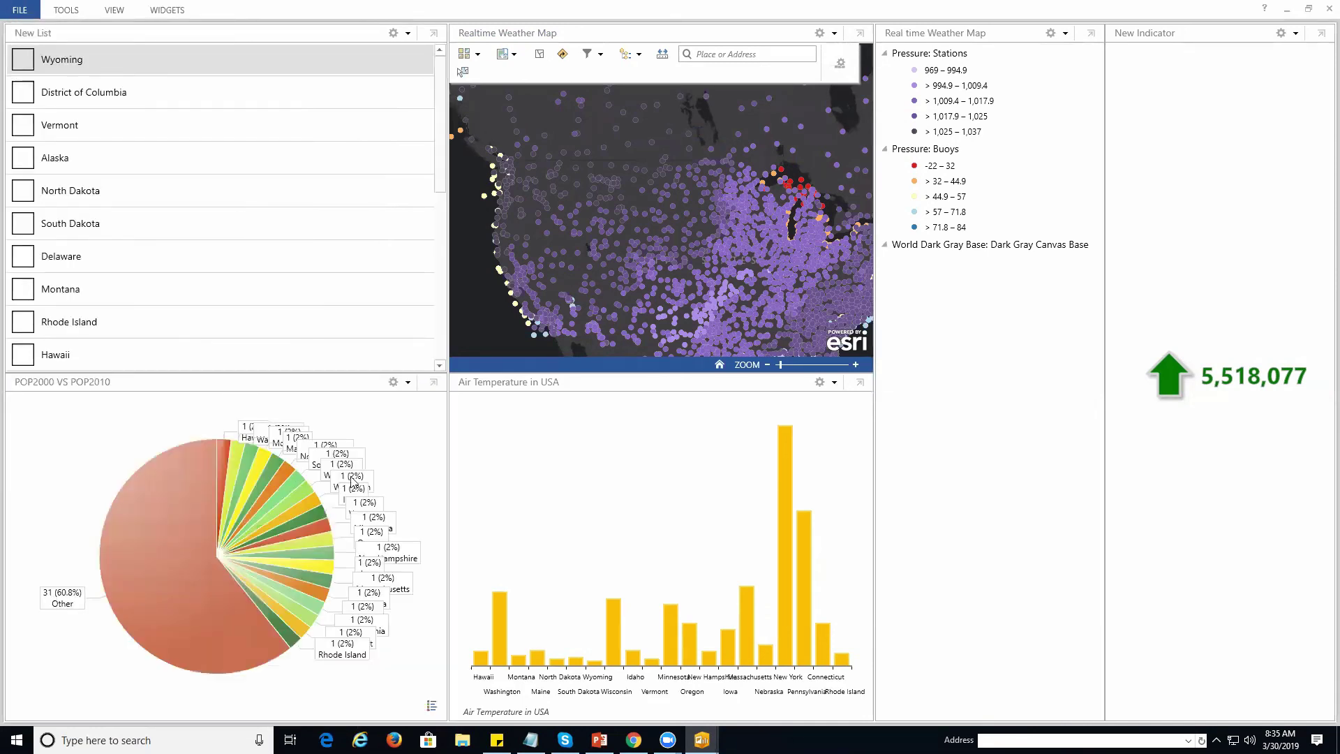
left_click(432, 386)
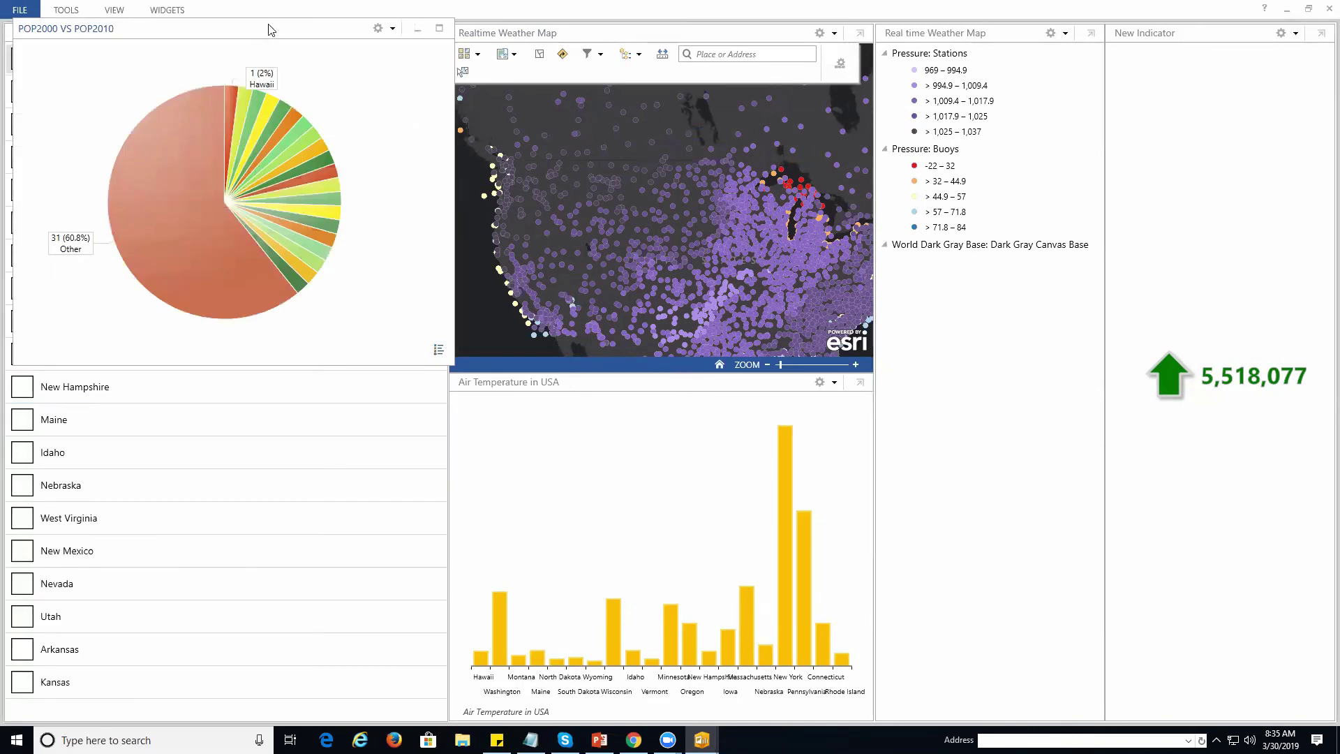
- Dock the floating pie chart above the state list
left_click_drag(271, 30, 225, 353)
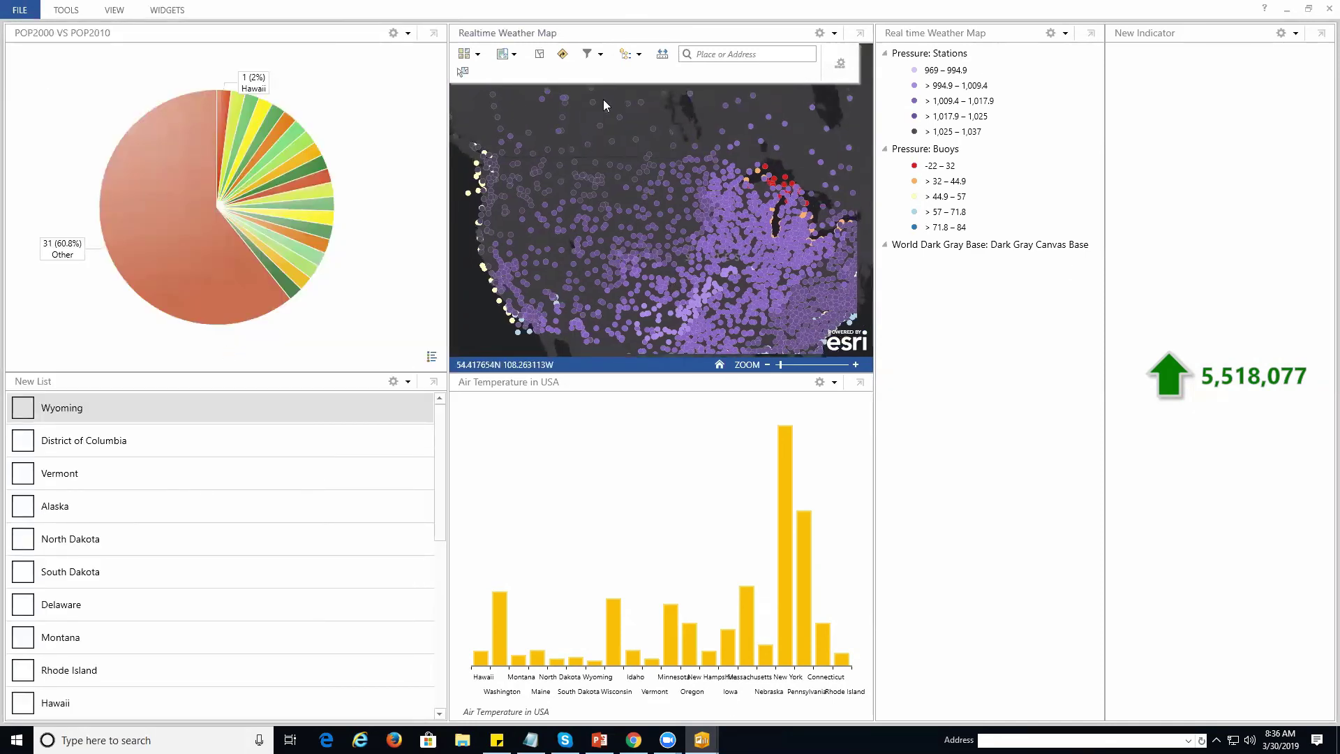
- Hide the Pressure layer on the weather map and show the RelativeHumidity layer instead
left_click(631, 54)
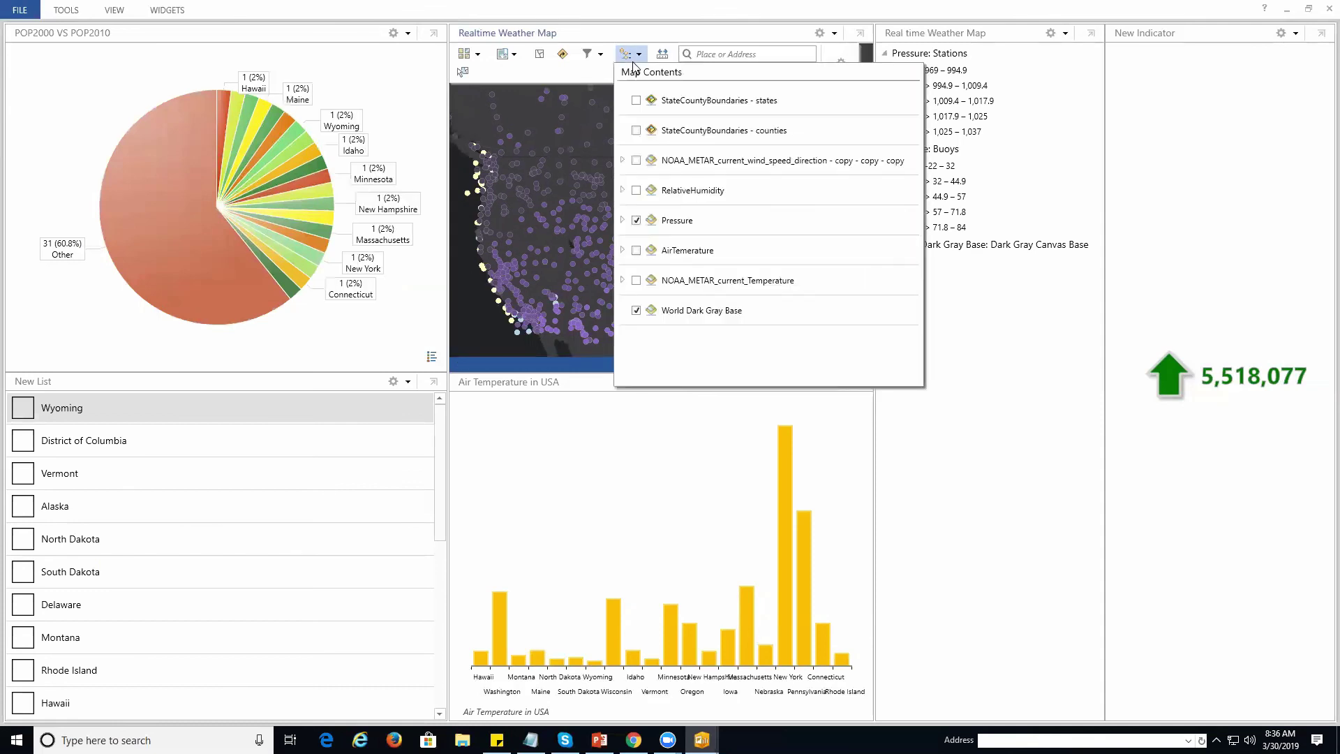
left_click(636, 221)
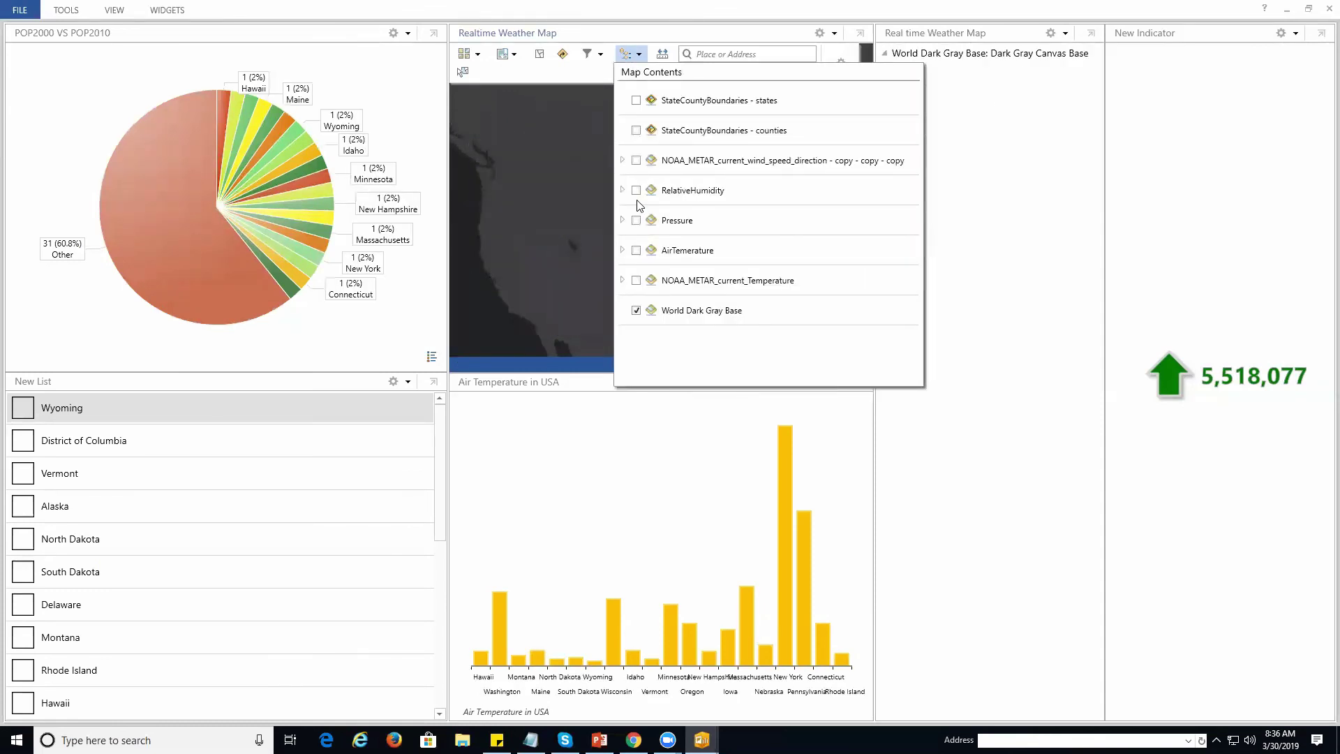
left_click(635, 191)
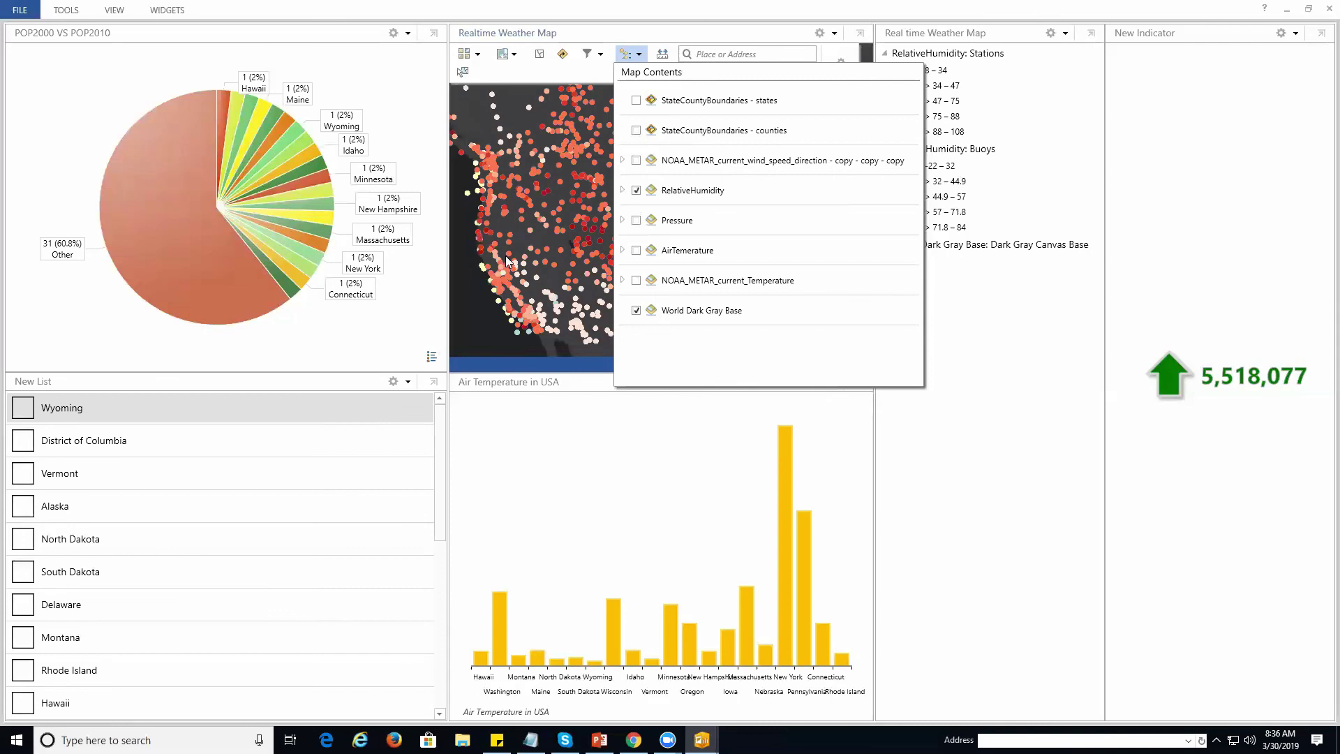
left_click(628, 55)
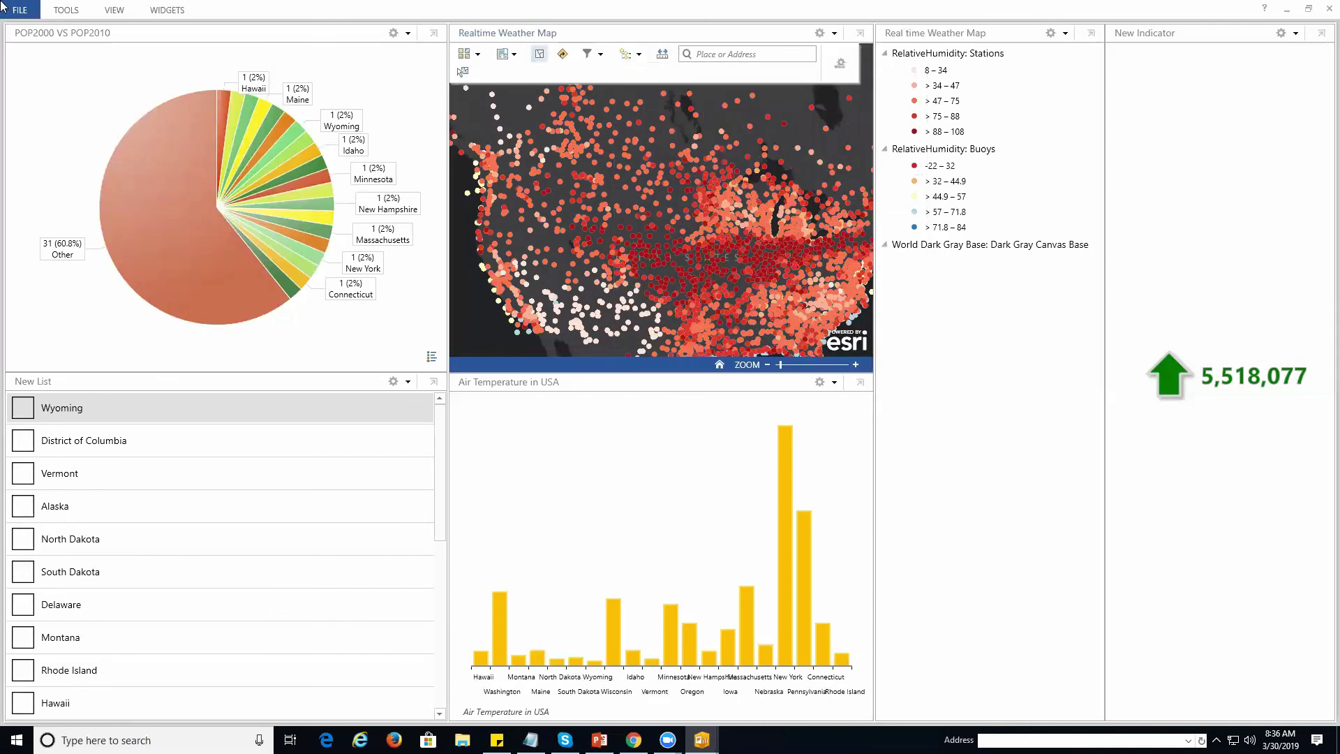
- Choose the Summary widget to add to the operation view and open its configuration
left_click(168, 9)
left_click(196, 44)
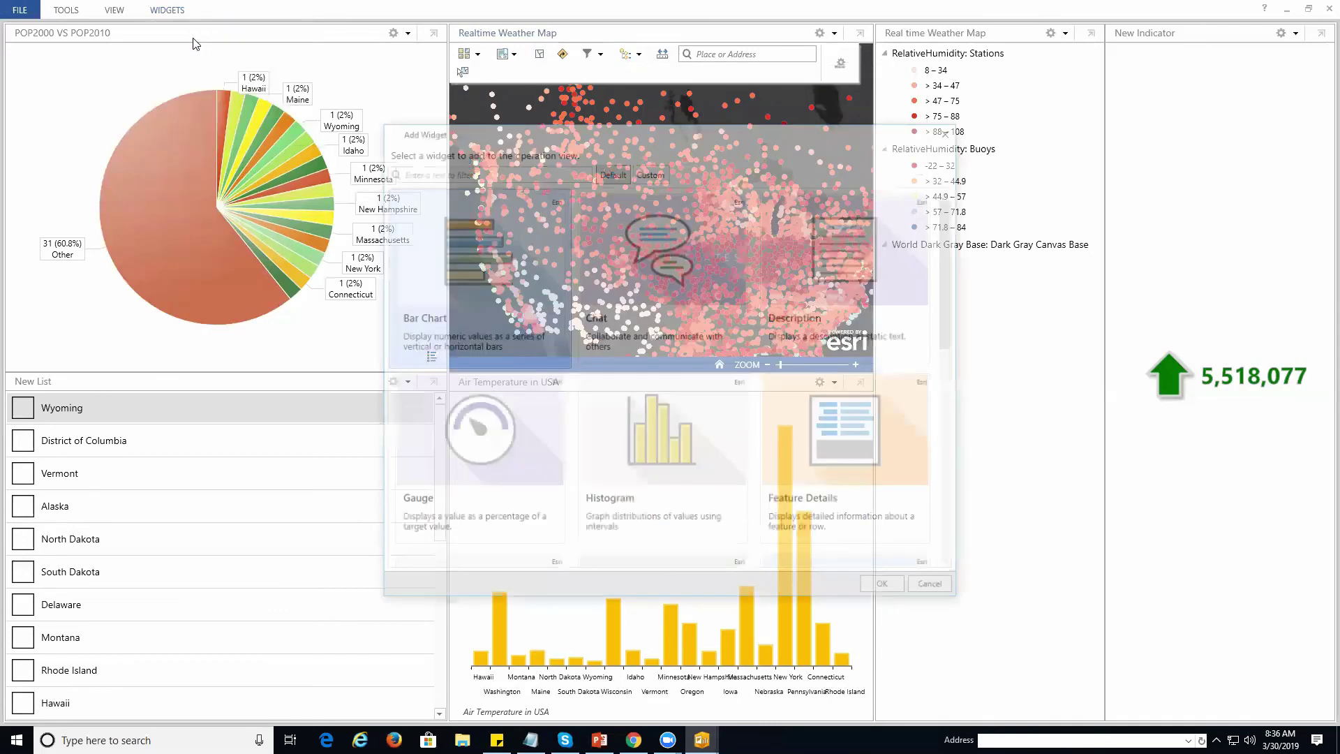
scroll(793, 460, "down", 2)
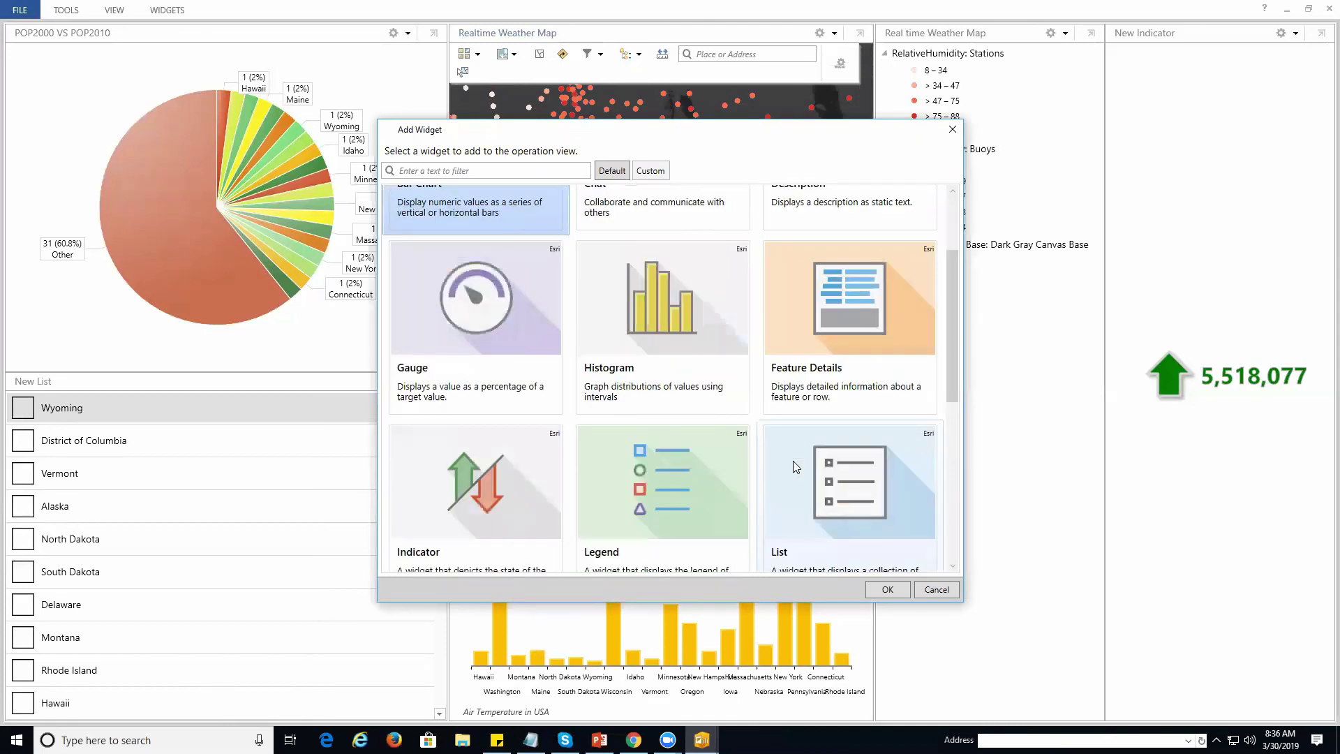
scroll(793, 461, "down", 3)
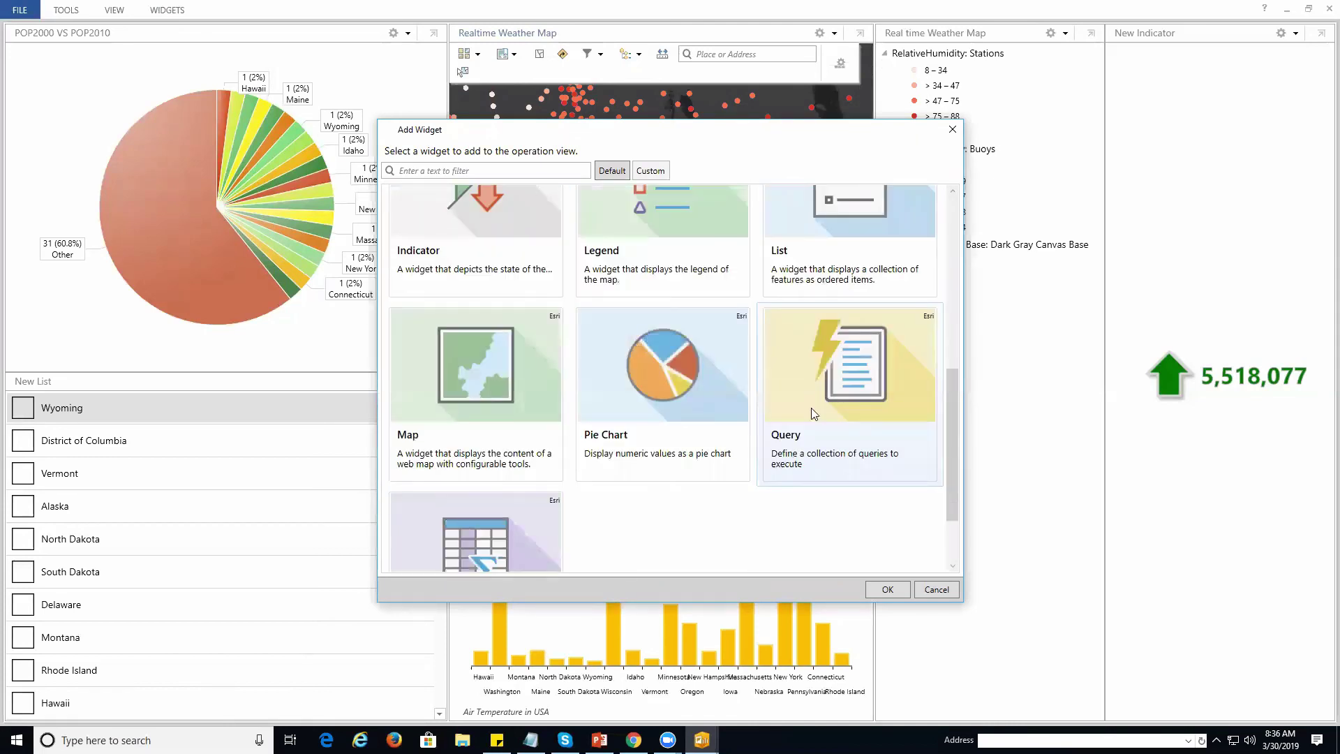
scroll(418, 526, "down", 2)
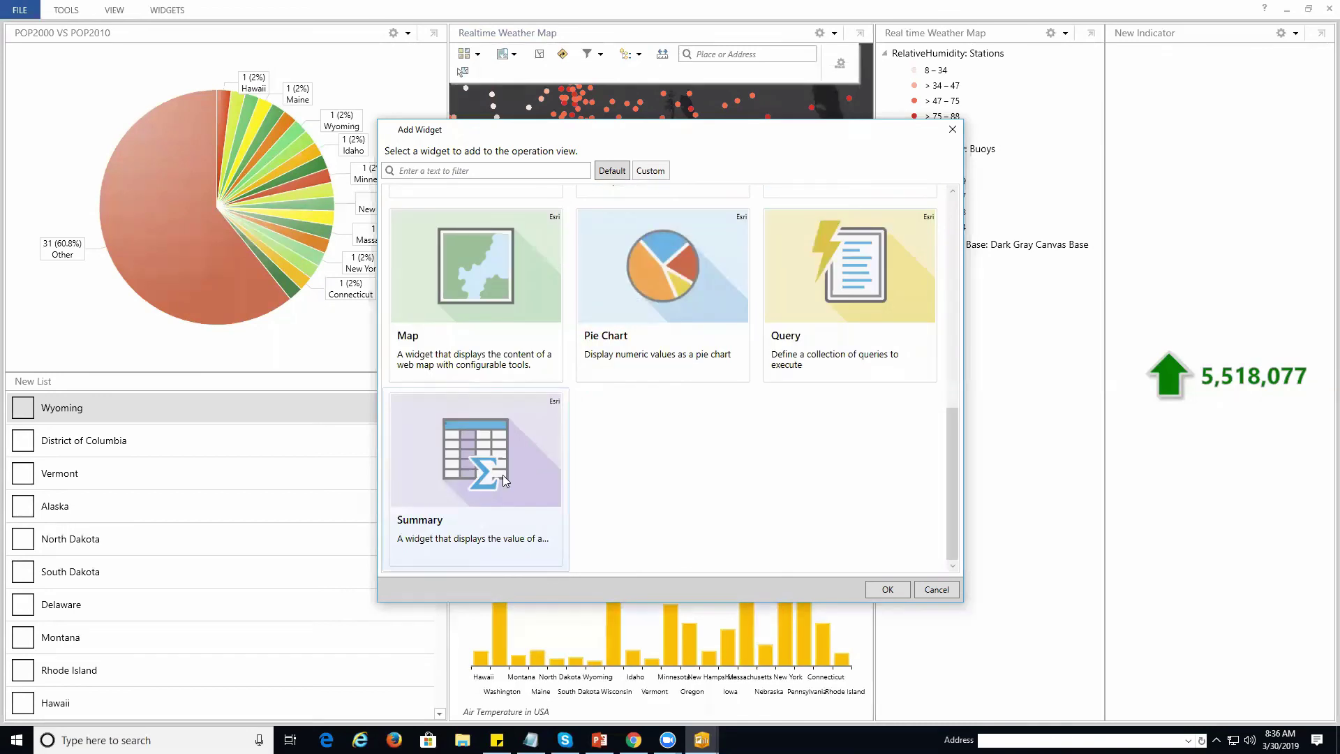
left_click(502, 475)
left_click(880, 591)
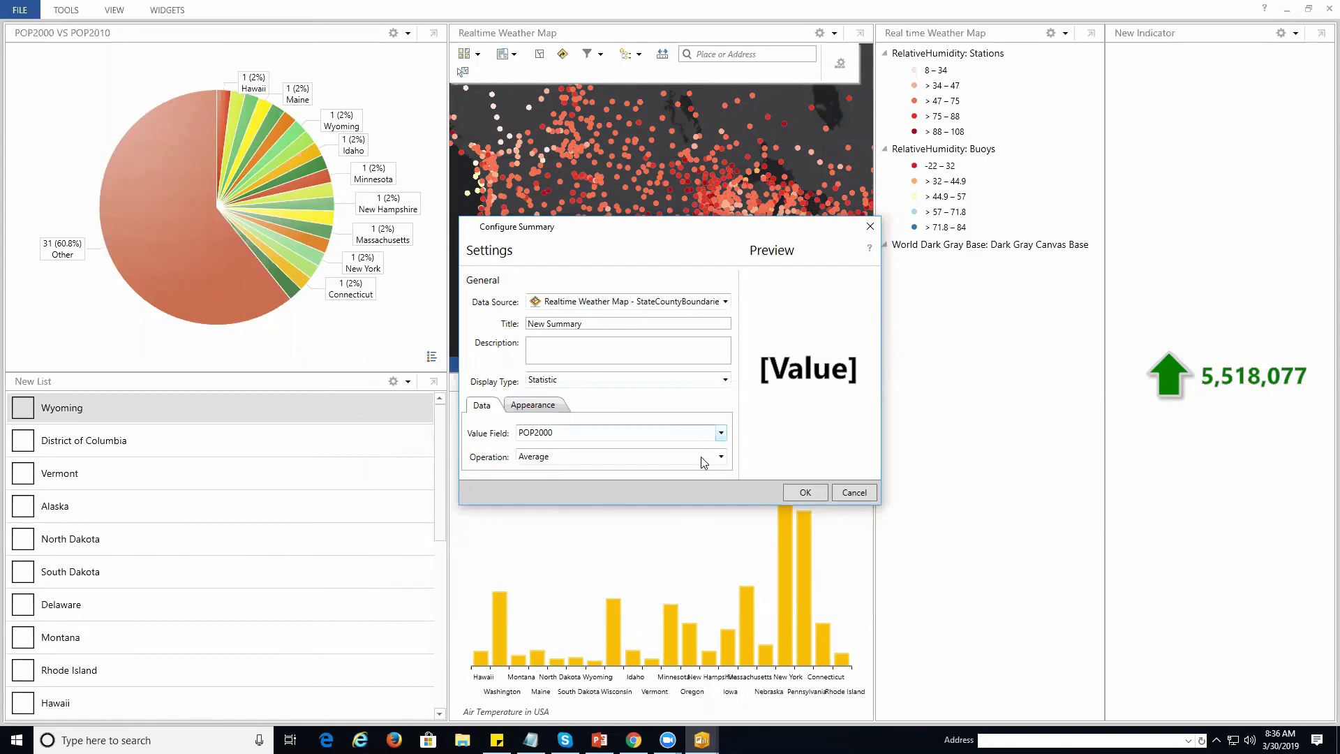
- Create the summary with the title "Avg POP200" for the average of POP2000 and dock it below the indicator
left_click(722, 434)
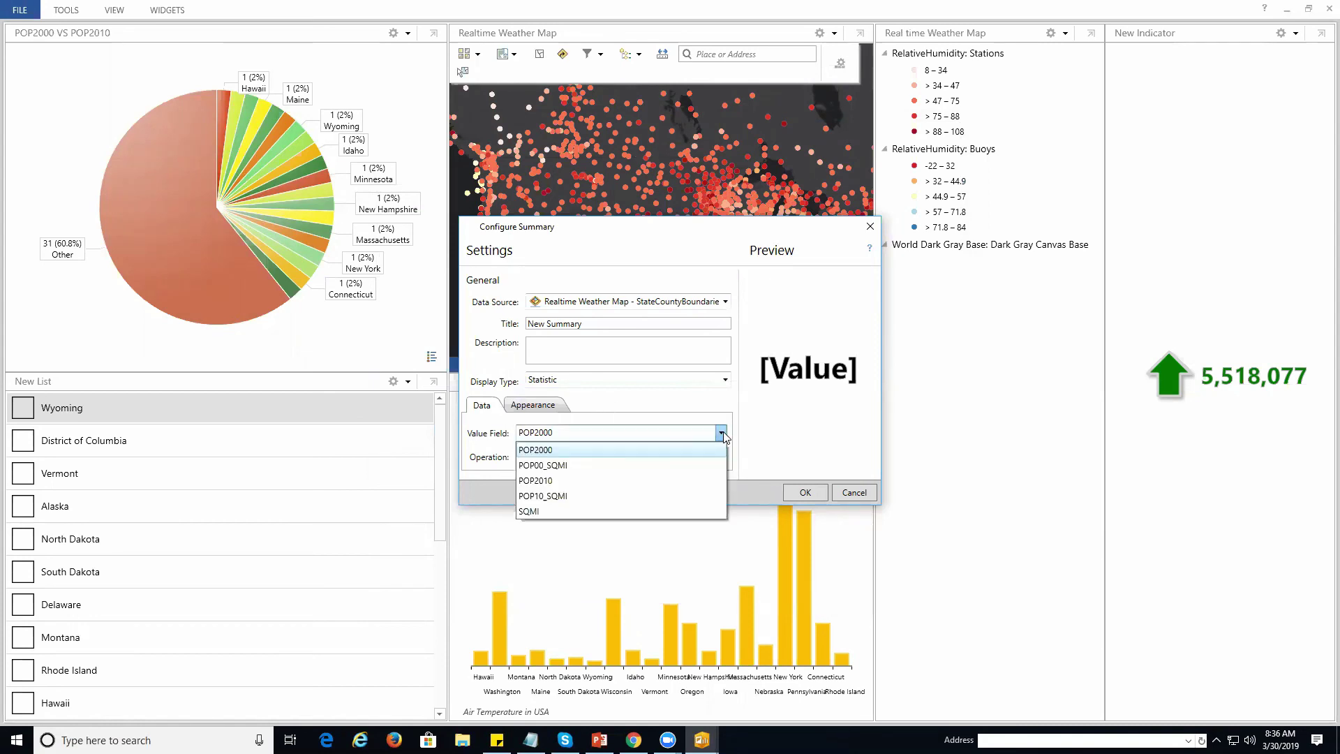
left_click(723, 431)
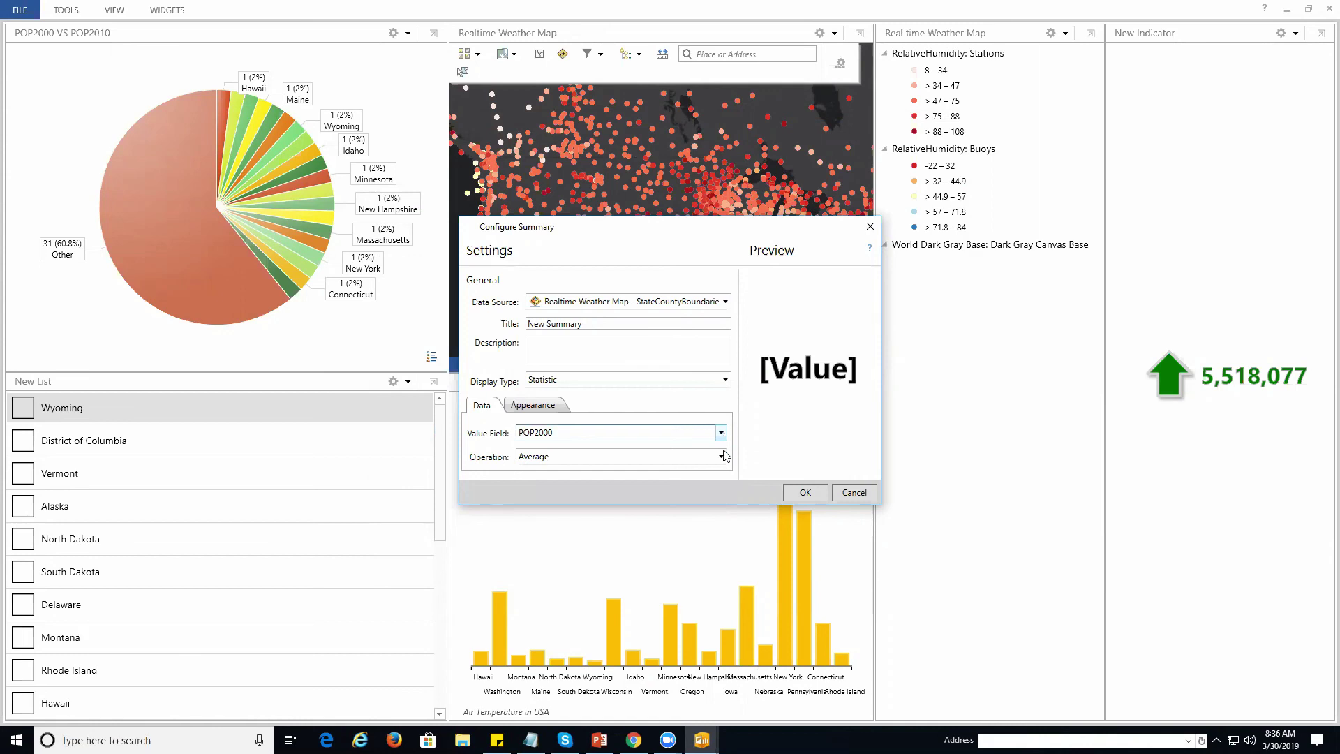
left_click(720, 455)
left_click(720, 455)
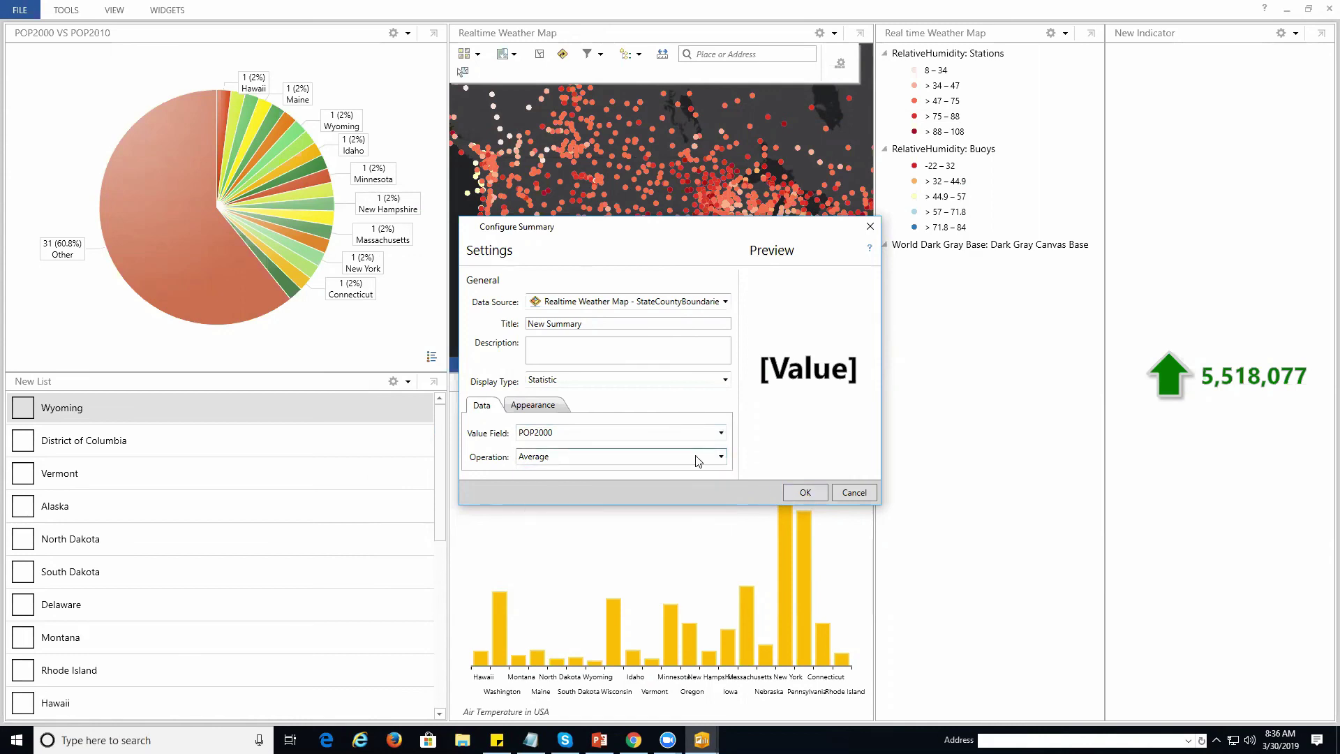
left_click(613, 321)
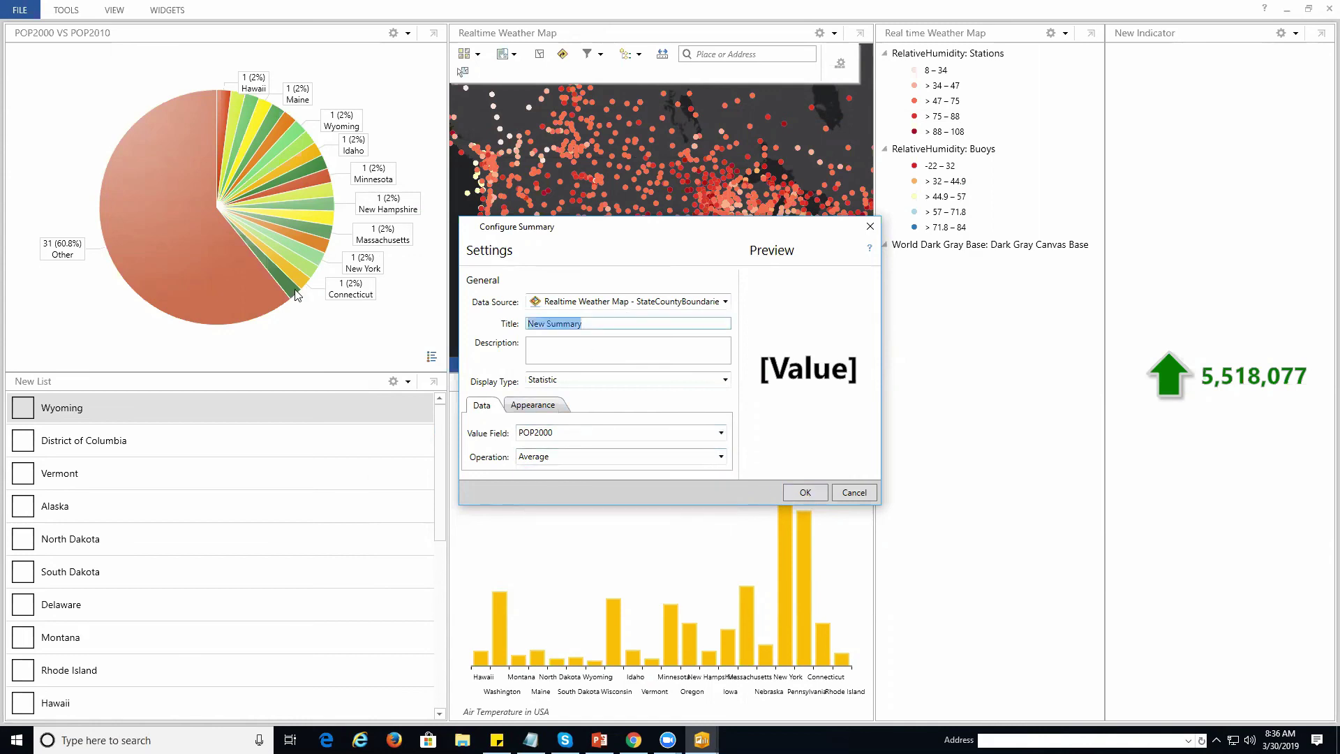
type("Avg POP200")
left_click(805, 492)
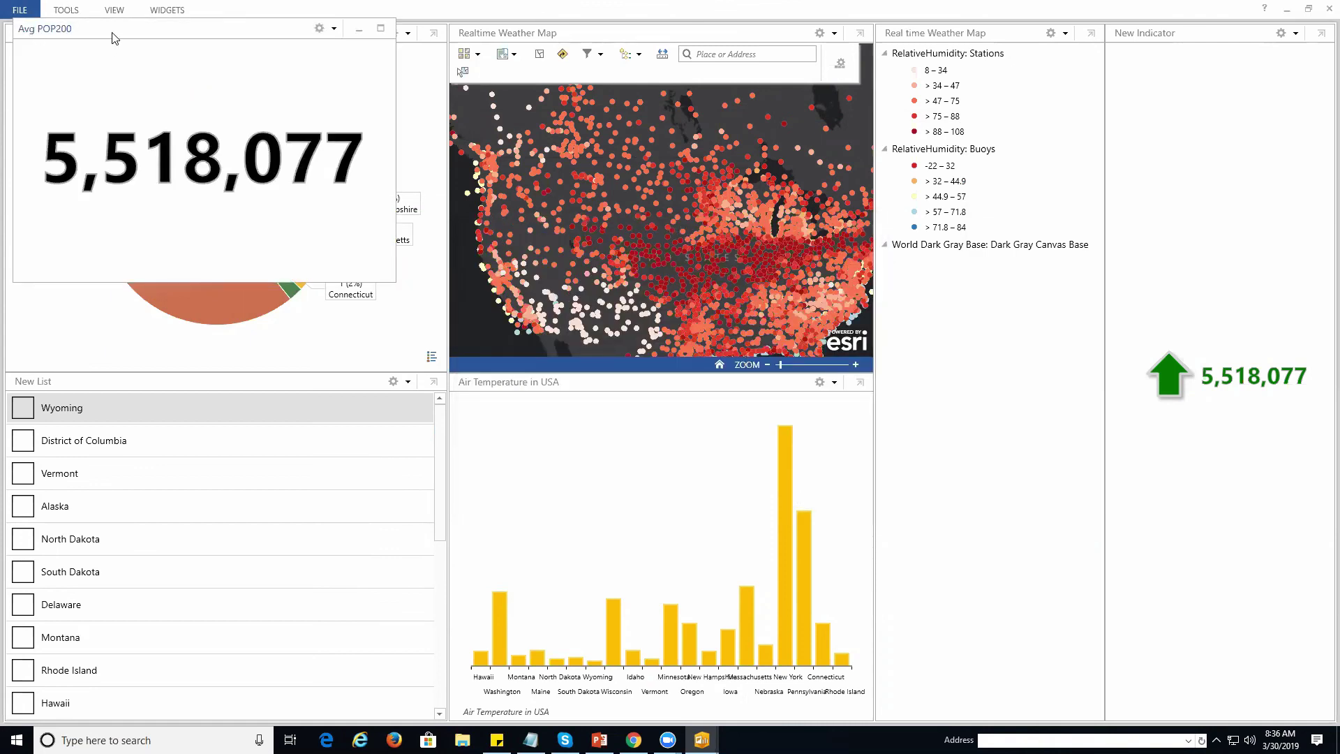
left_click_drag(115, 39, 1187, 391)
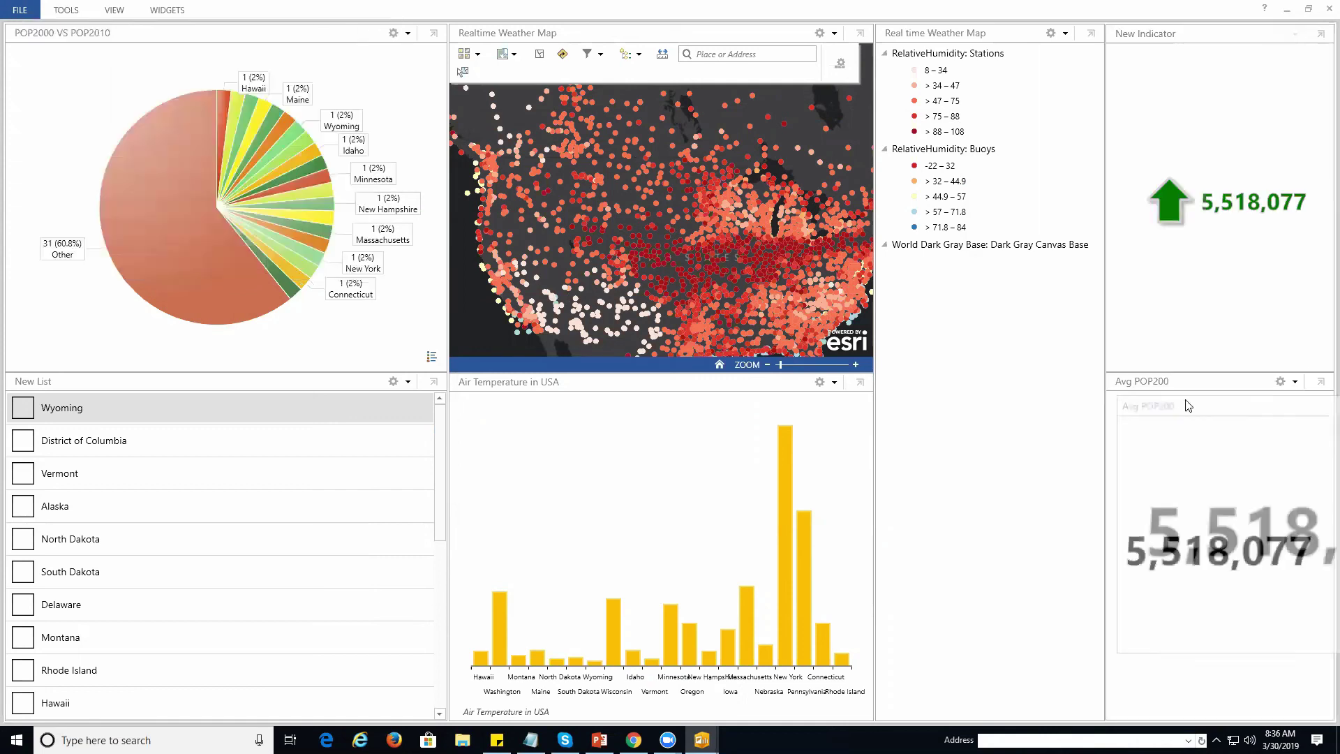
- Remove the Avg POP200 summary widget from the operation view
left_click(1295, 382)
left_click(1225, 408)
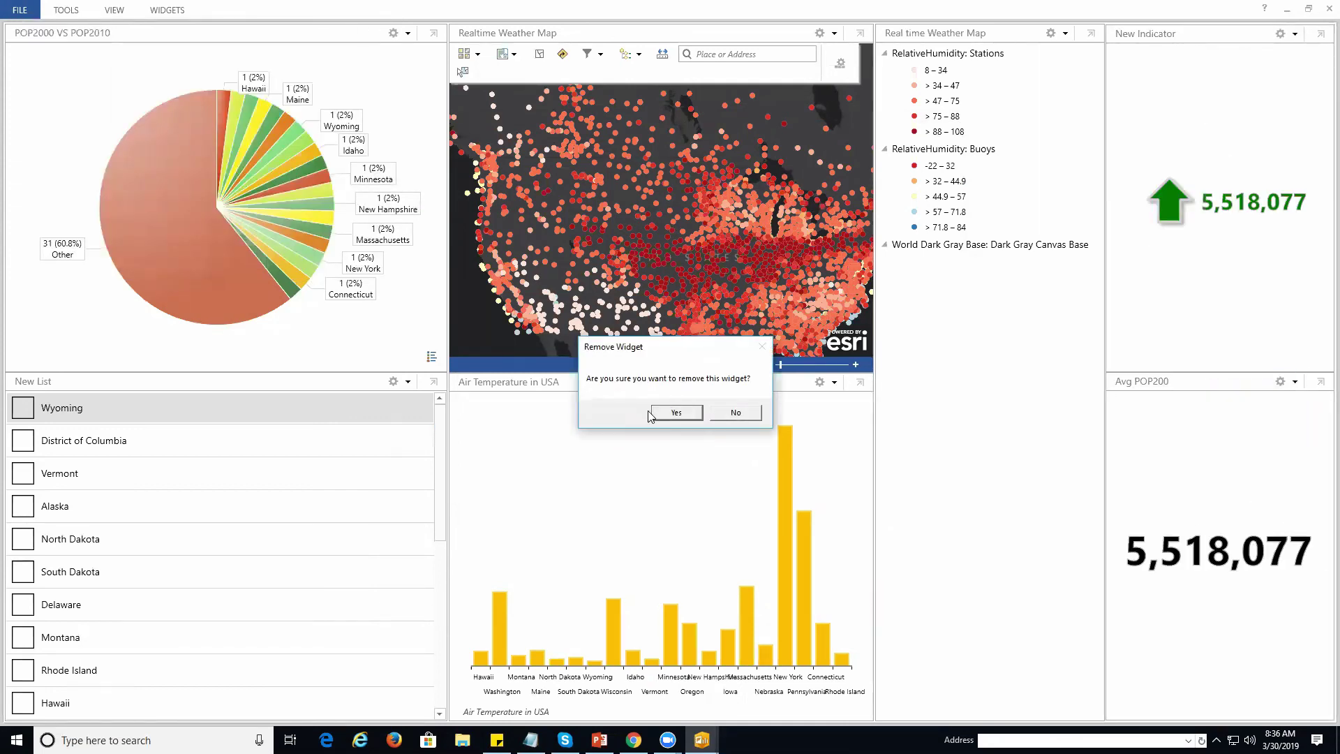
left_click(679, 412)
- Add a second Indicator widget and set its value field to POP2010
left_click(170, 12)
left_click(182, 30)
scroll(727, 467, "down", 5)
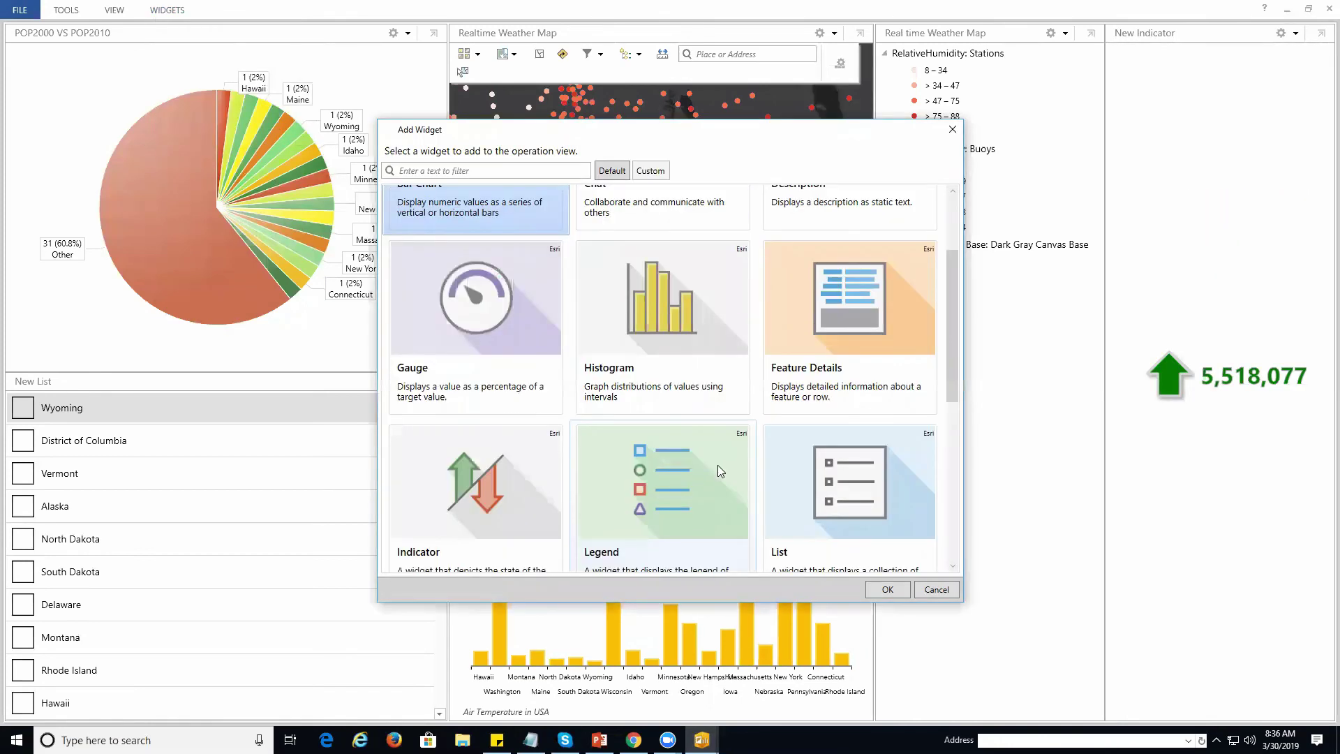
left_click(450, 326)
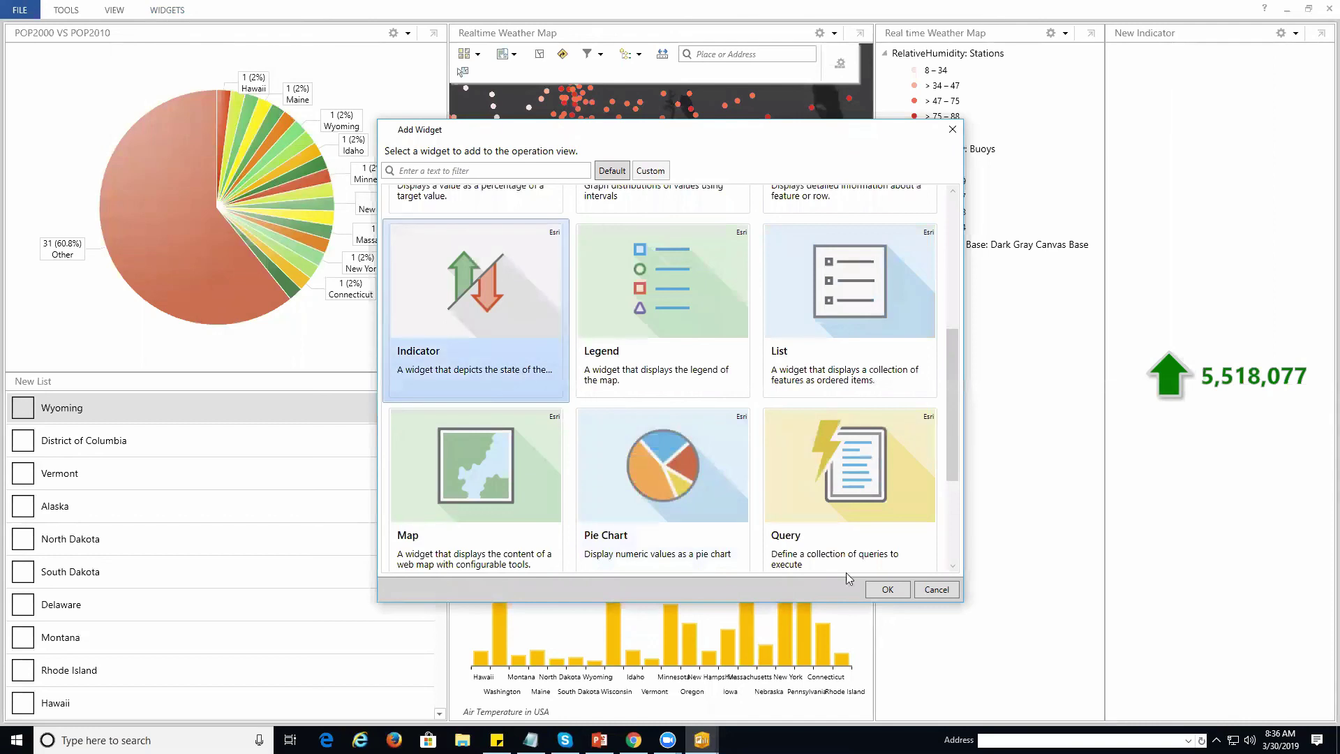
left_click(881, 589)
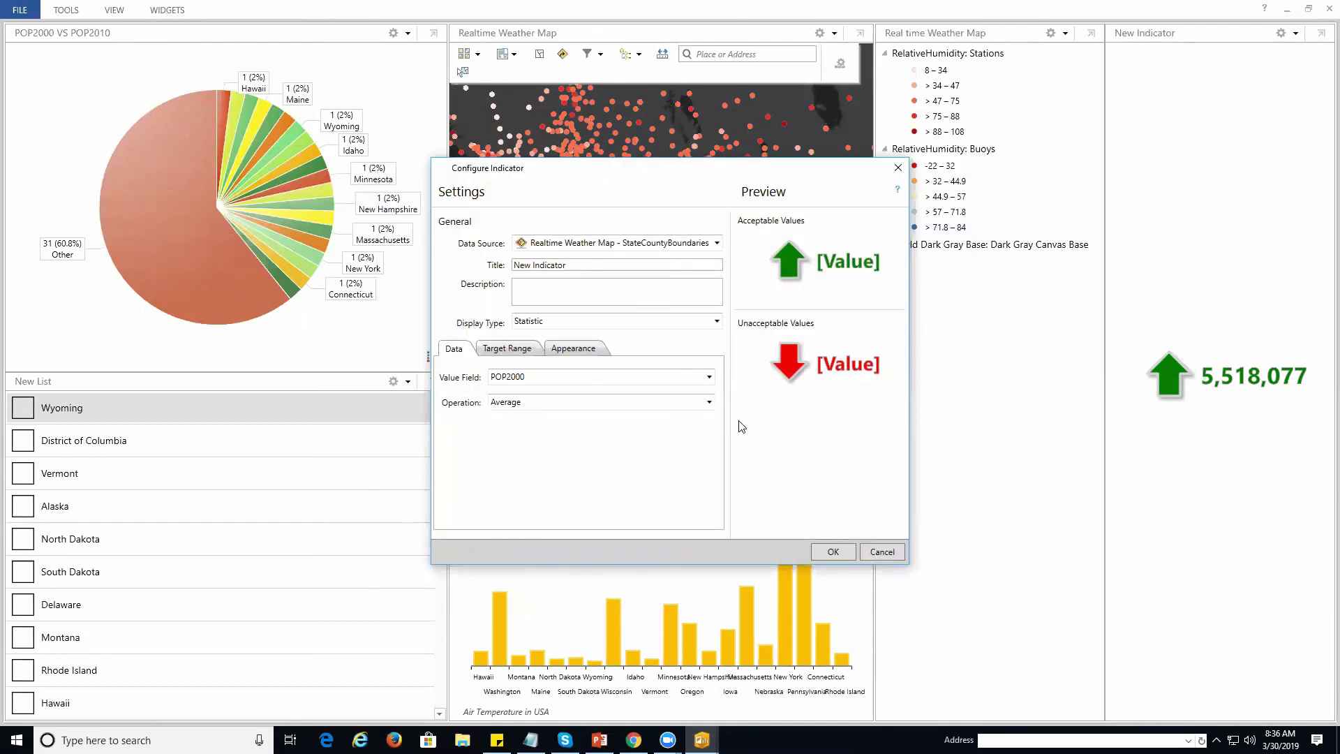
left_click(709, 377)
left_click(643, 426)
- Change the new indicator's acceptable values color to gold (RGB 255, 192, 0)
left_click(597, 350)
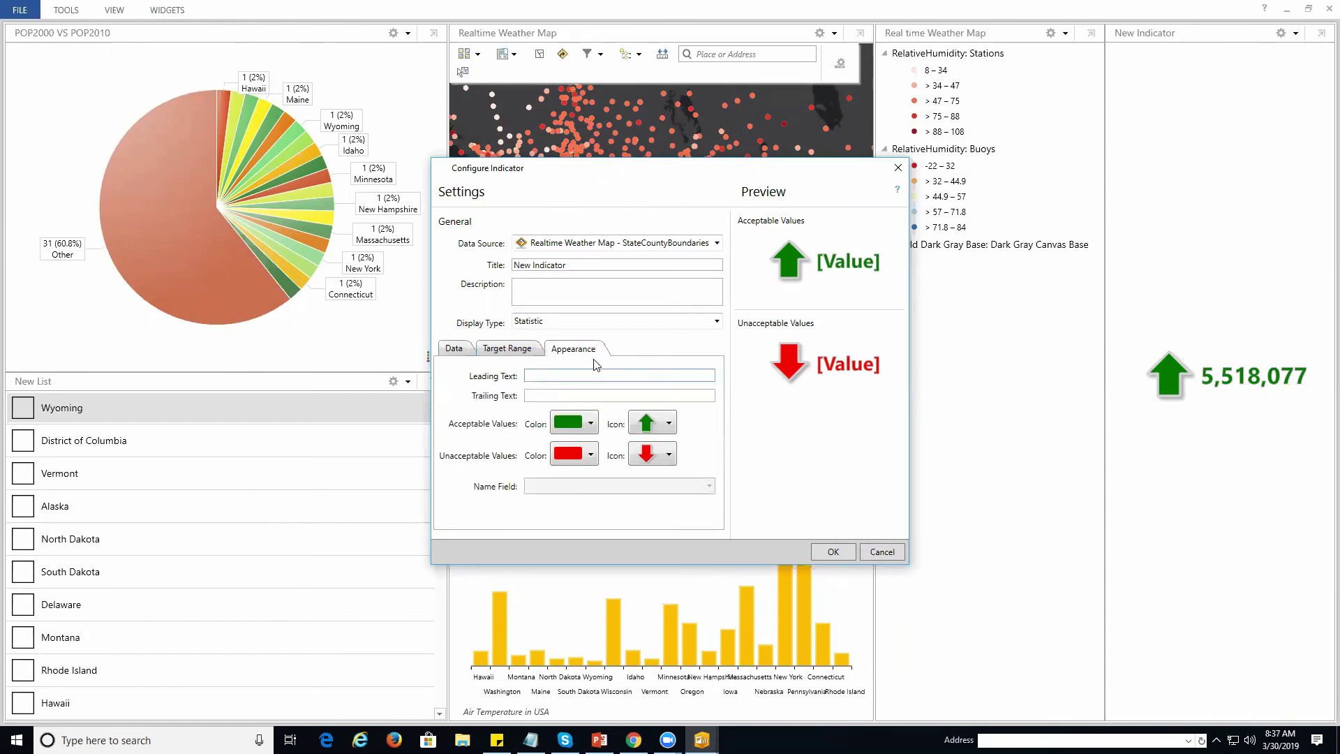
left_click(591, 425)
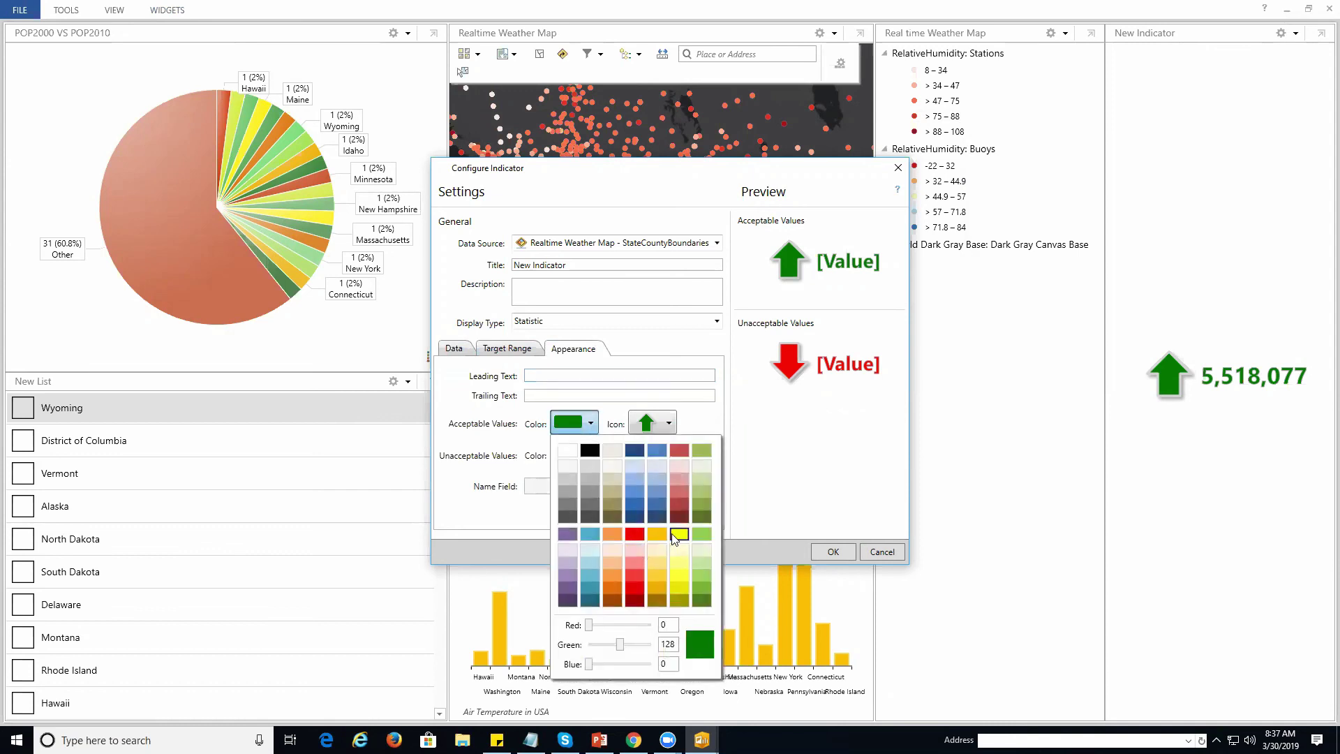
left_click(656, 534)
left_click(700, 404)
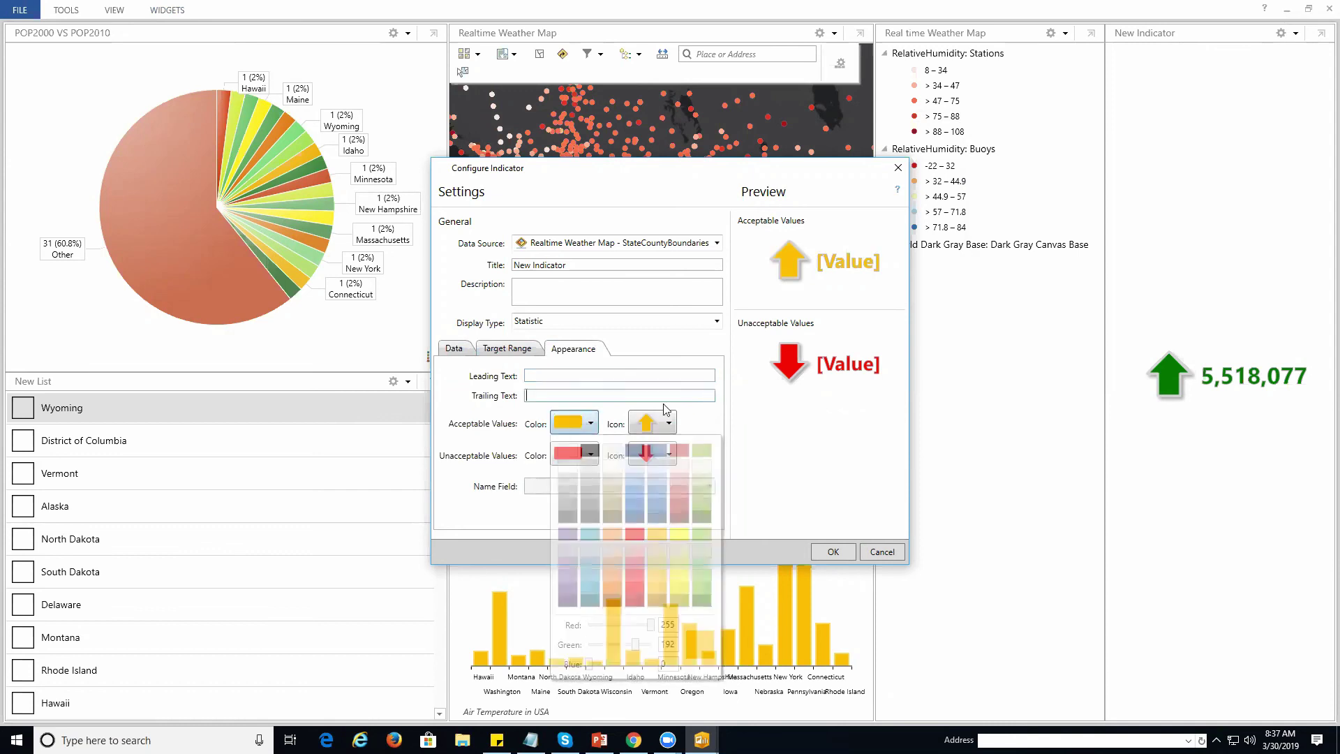
left_click(595, 454)
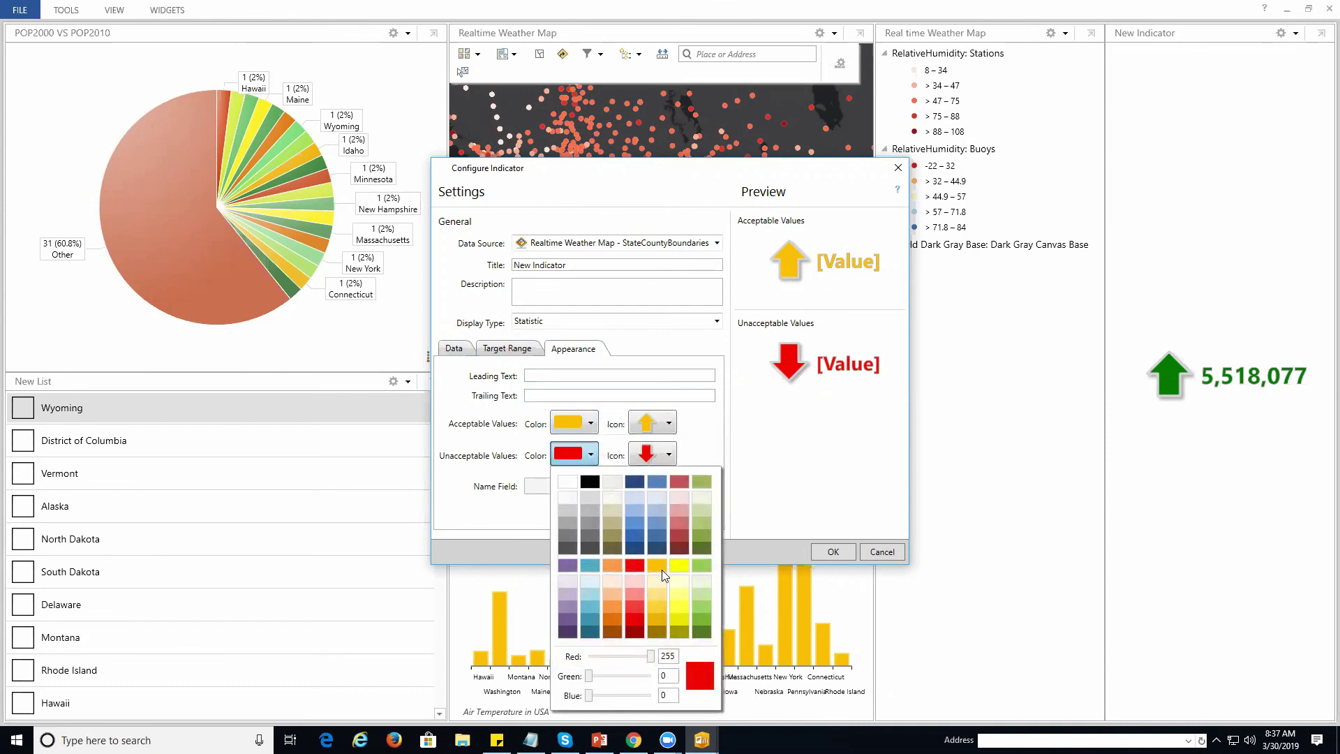
left_click(698, 441)
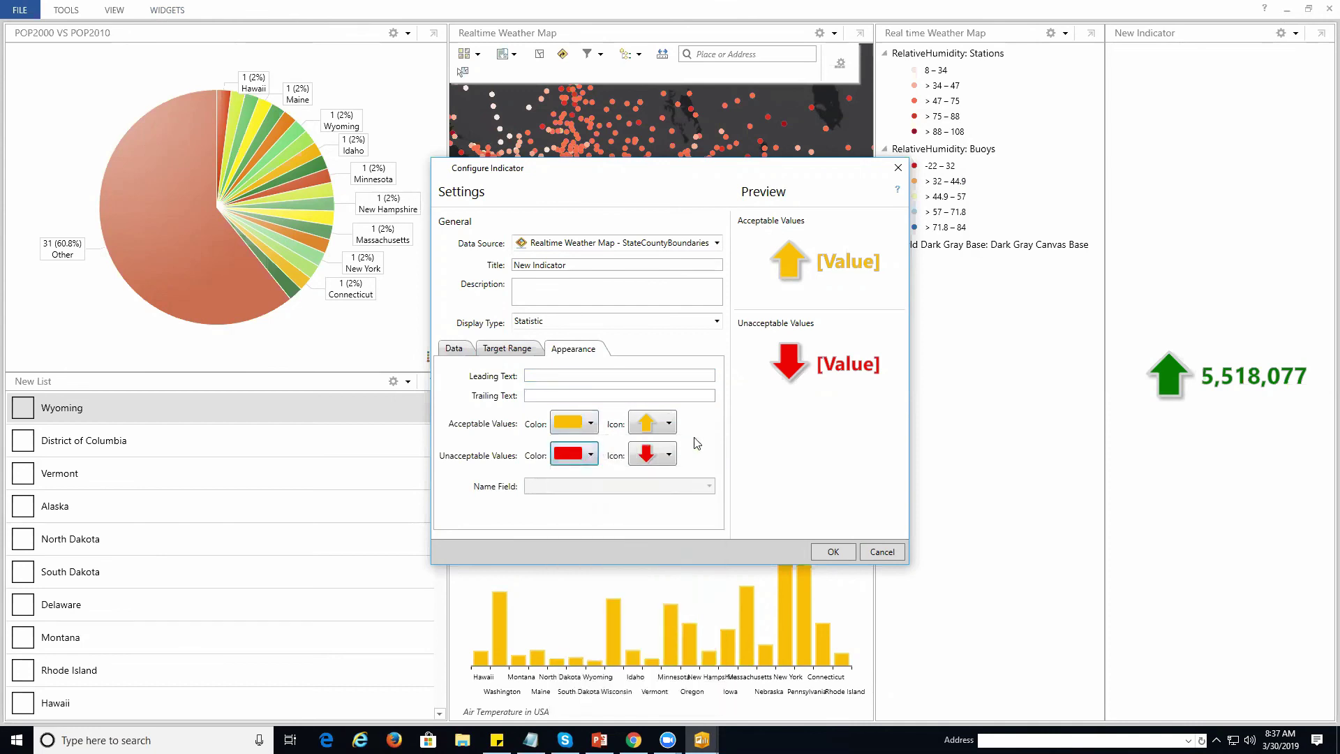
- Finish the new indicator with the Maximum operation and dock it below the existing indicator
left_click(454, 348)
left_click(556, 404)
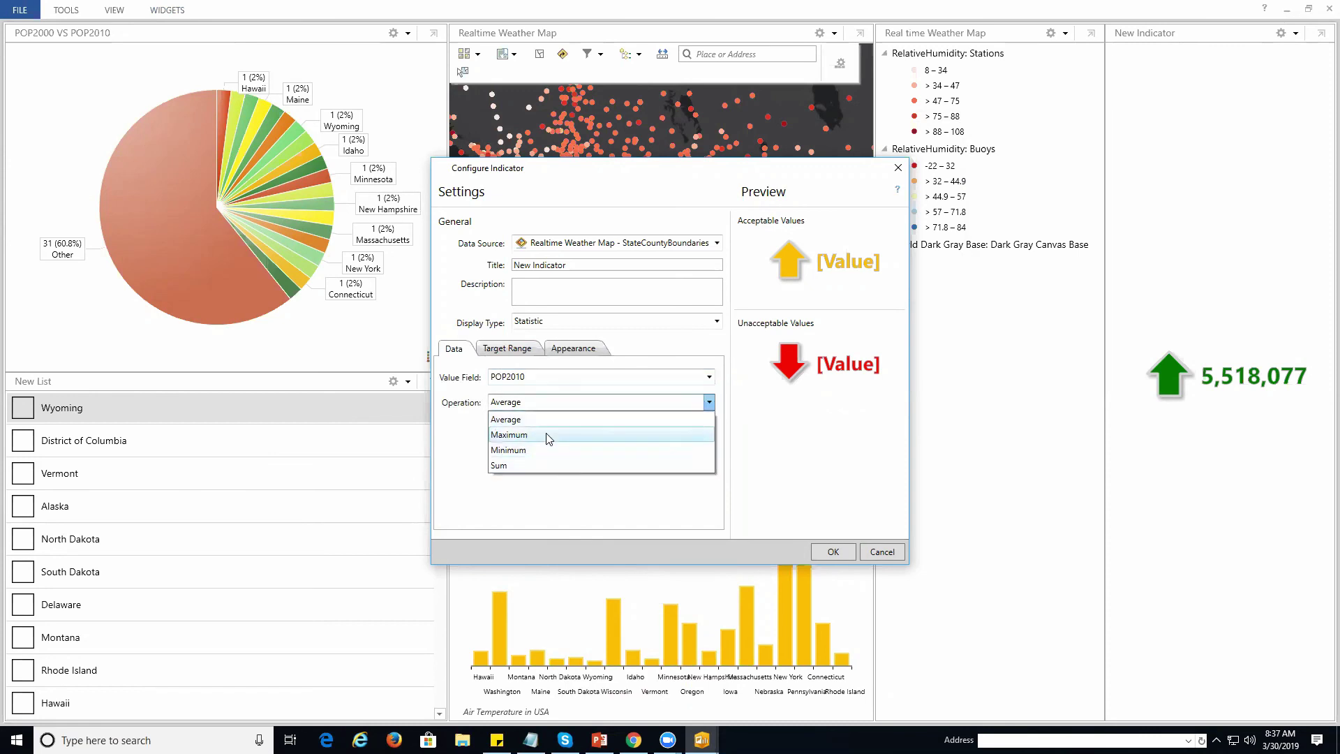
left_click(547, 436)
left_click(832, 552)
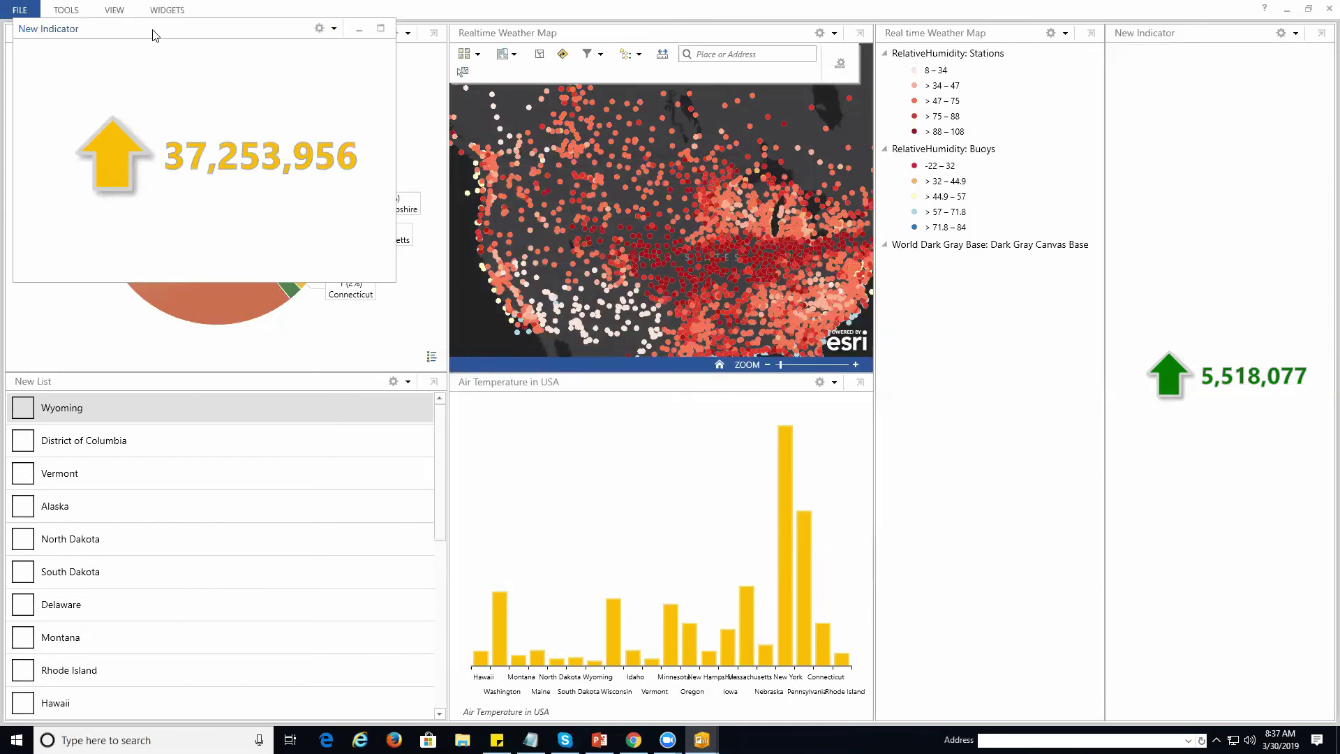
left_click_drag(155, 35, 1220, 412)
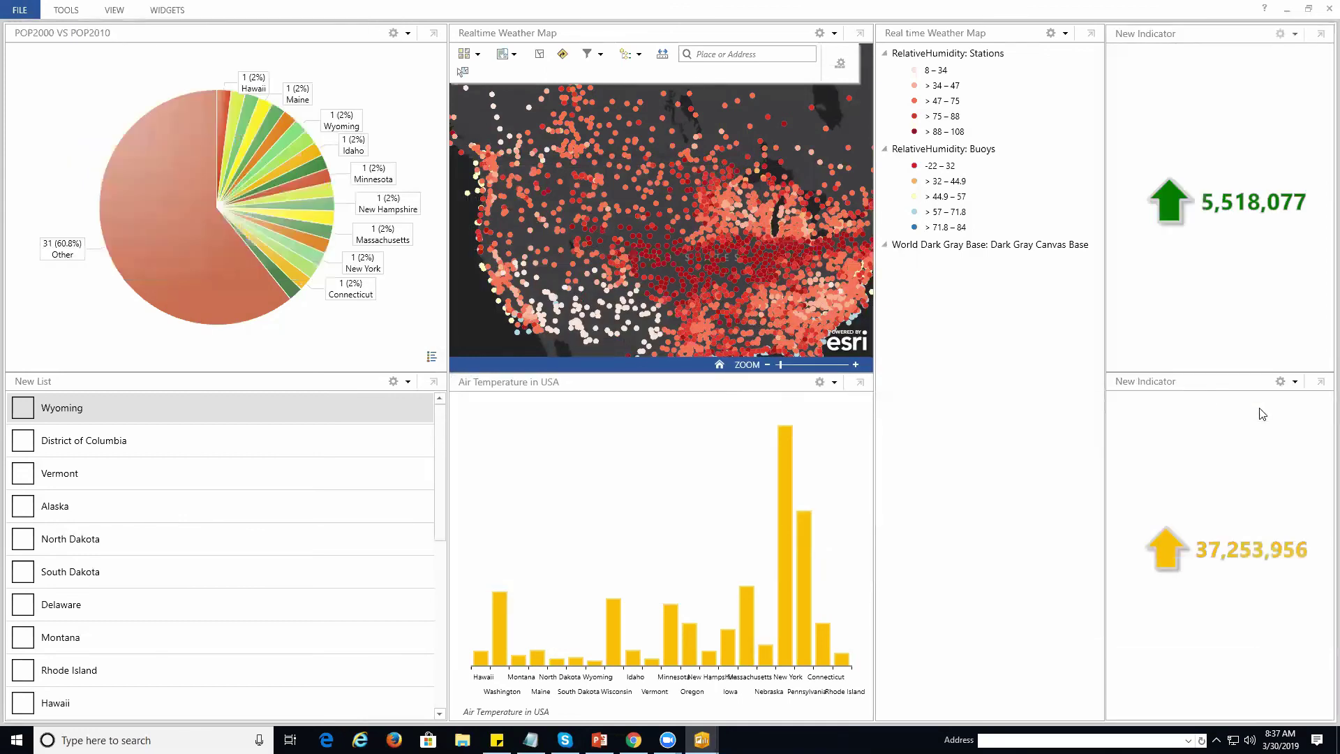
- Reconfigure the gold indicator with the title "Max Pop2010"
left_click(1295, 386)
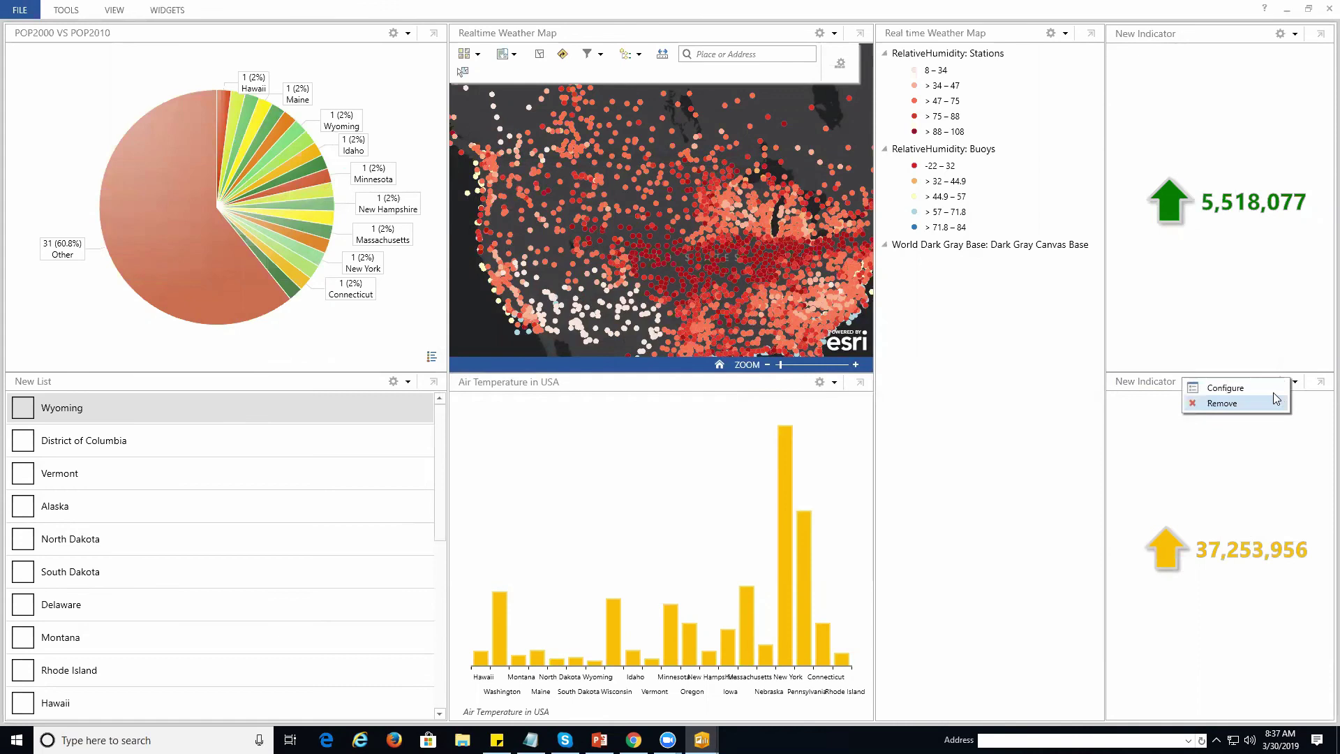
left_click(1214, 385)
left_click(646, 267)
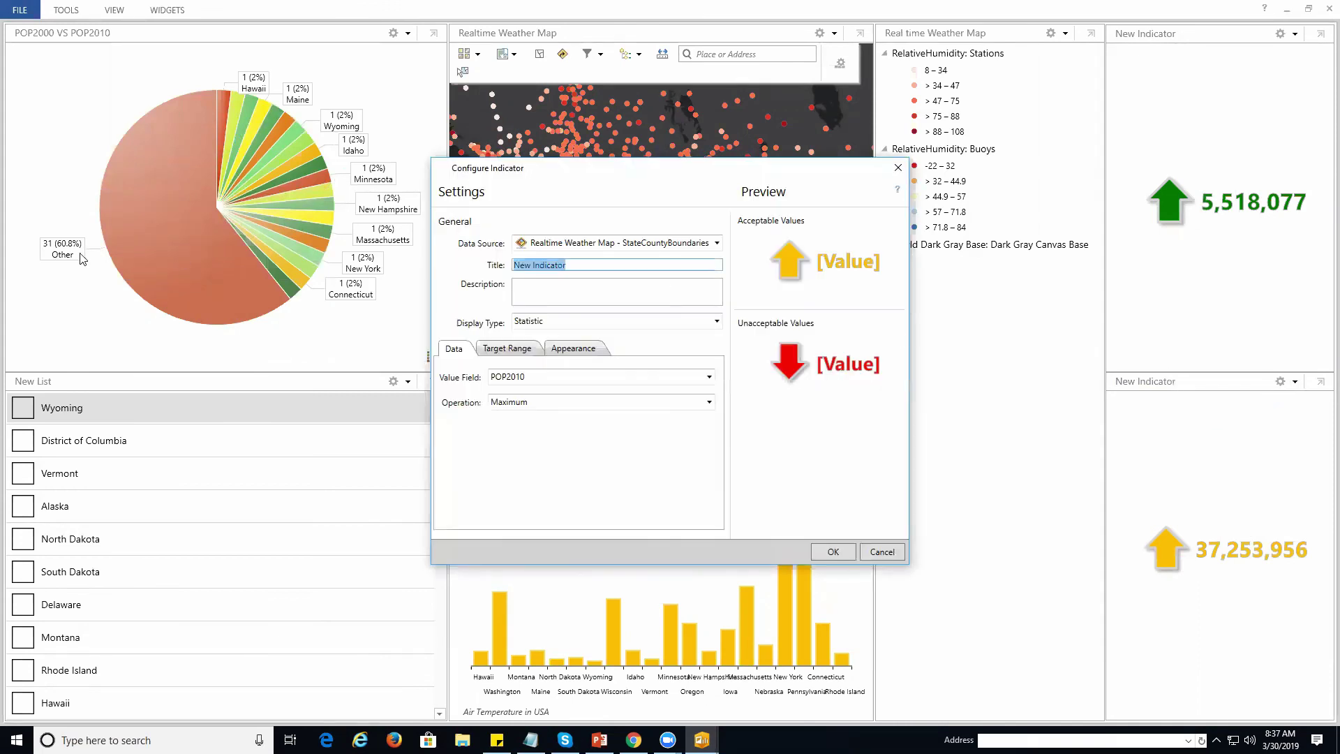
type("Max Pop2010")
left_click(845, 551)
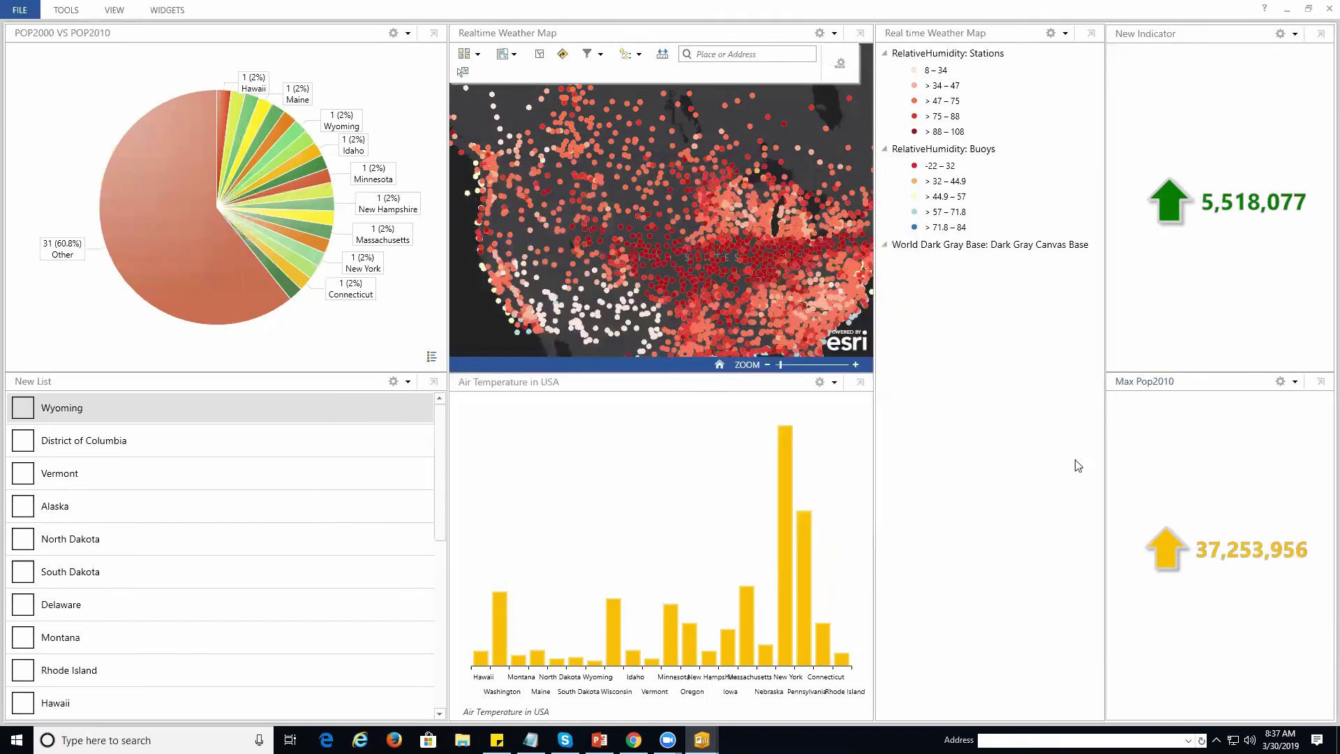
- Add a Feature Details widget to the operation view and open its configuration
left_click(171, 9)
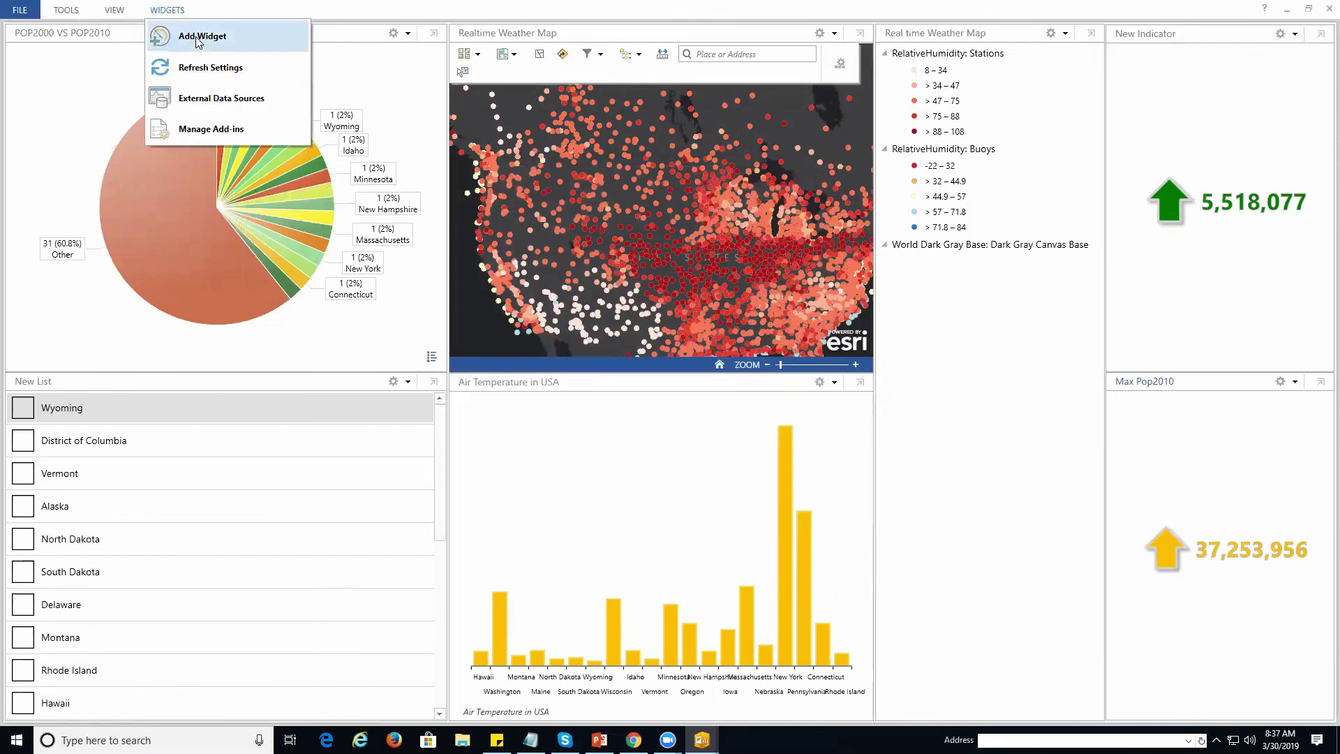
left_click(185, 33)
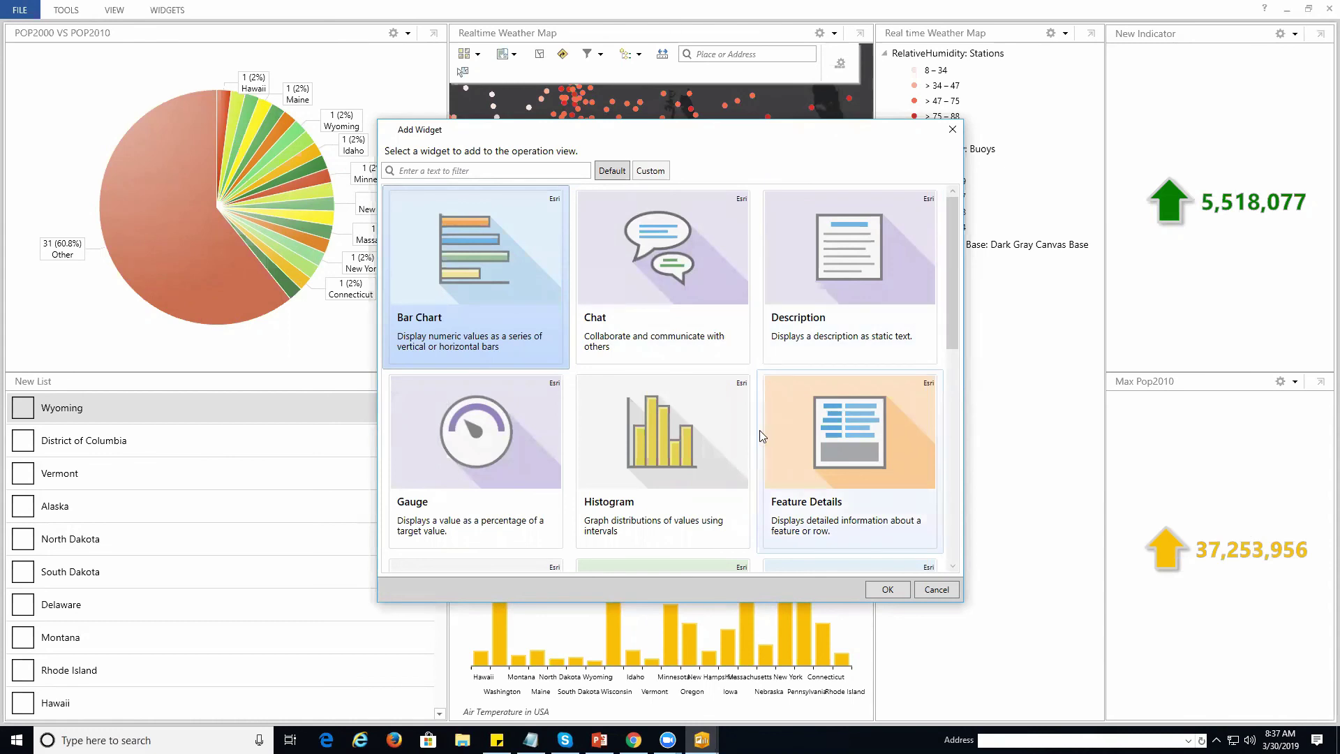
scroll(763, 436, "down", 1)
left_click(823, 405)
left_click(882, 588)
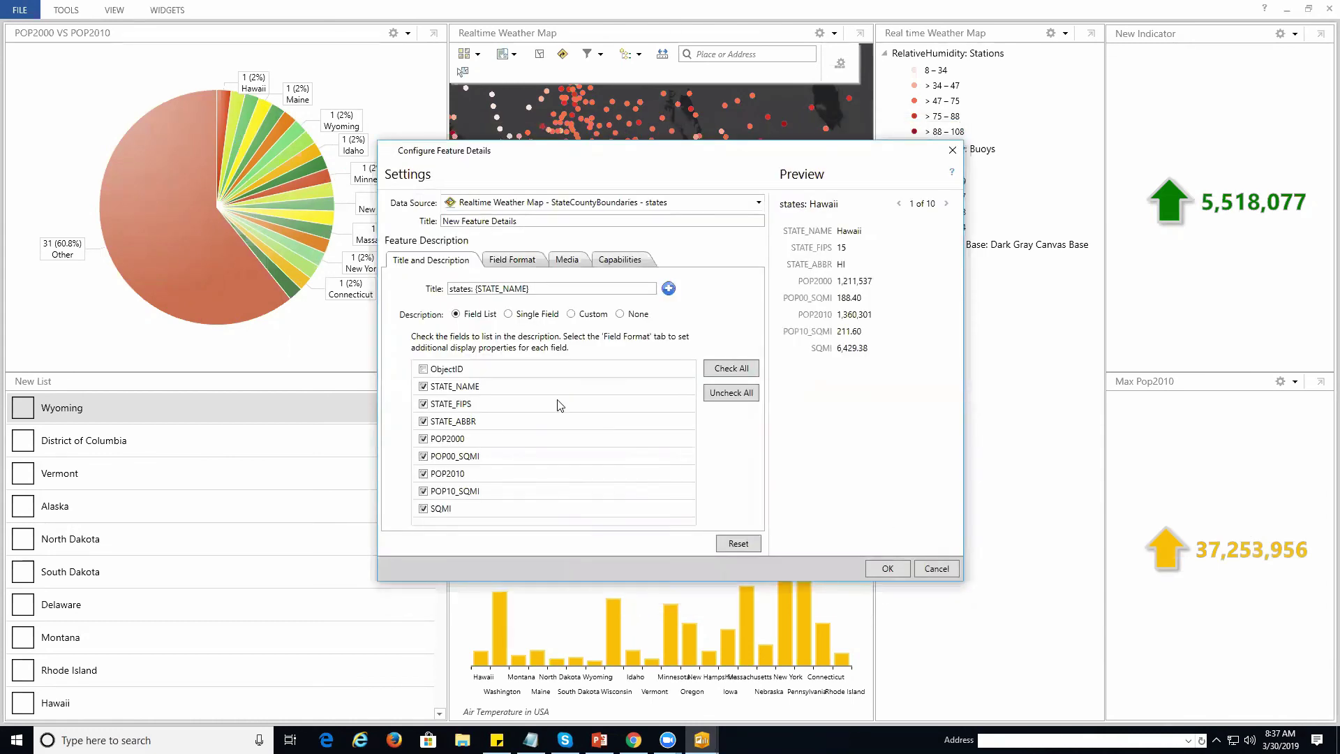
- Create the feature details widget with the title "Feature Details of Realtime Weather Map" and dock it below the legend
left_click(517, 264)
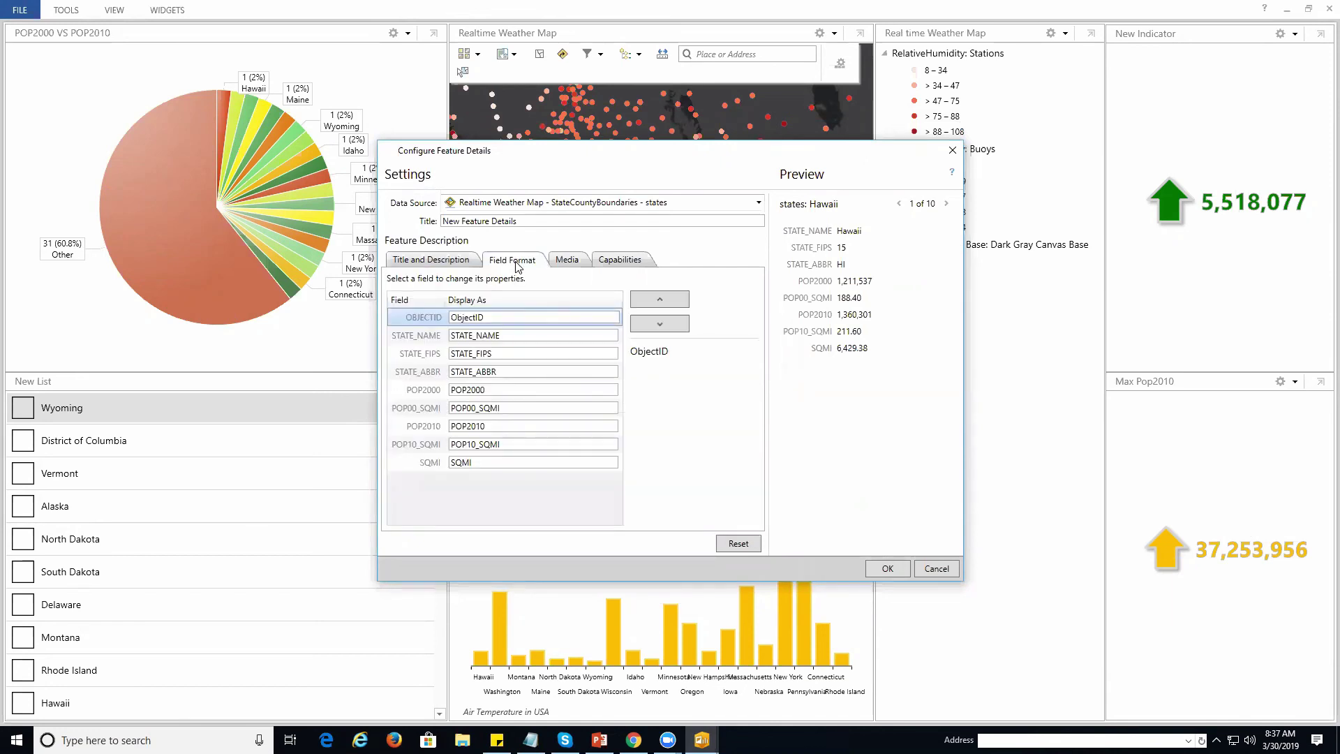
left_click(565, 262)
left_click(615, 262)
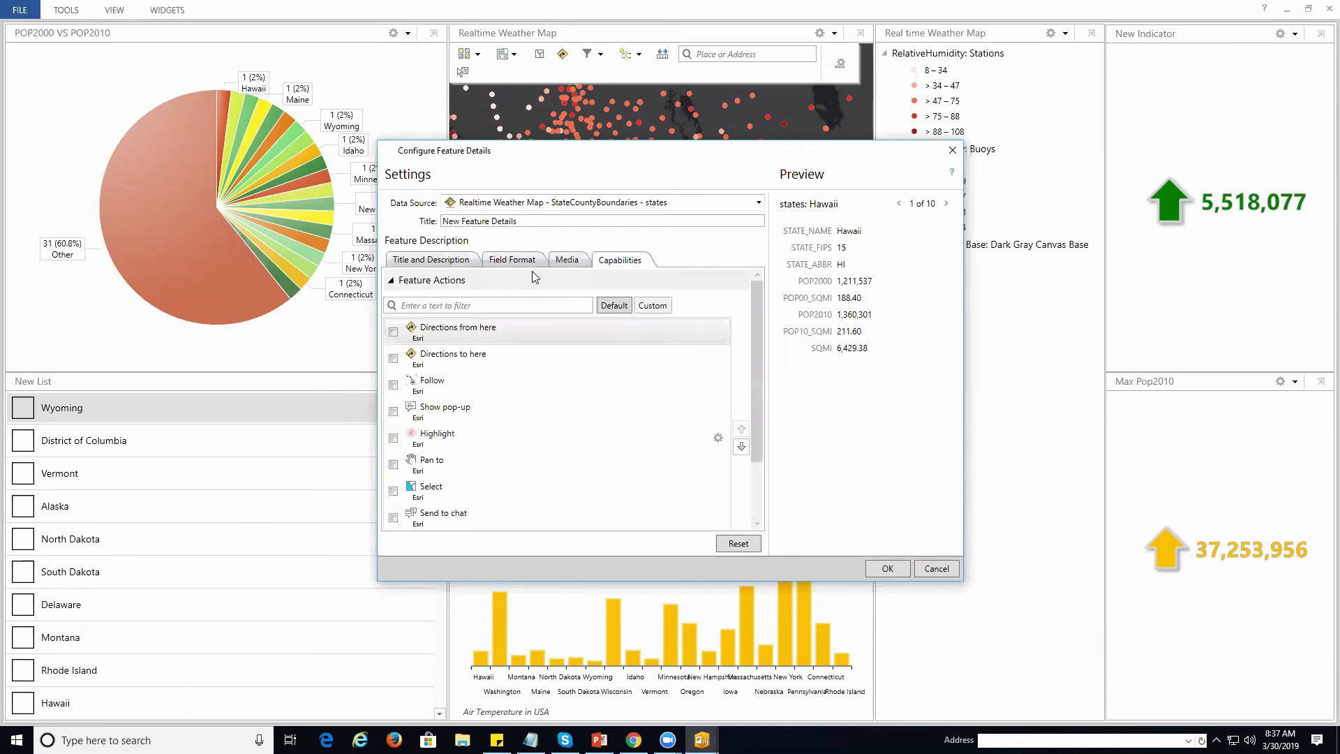
key("ctrl+Tab")
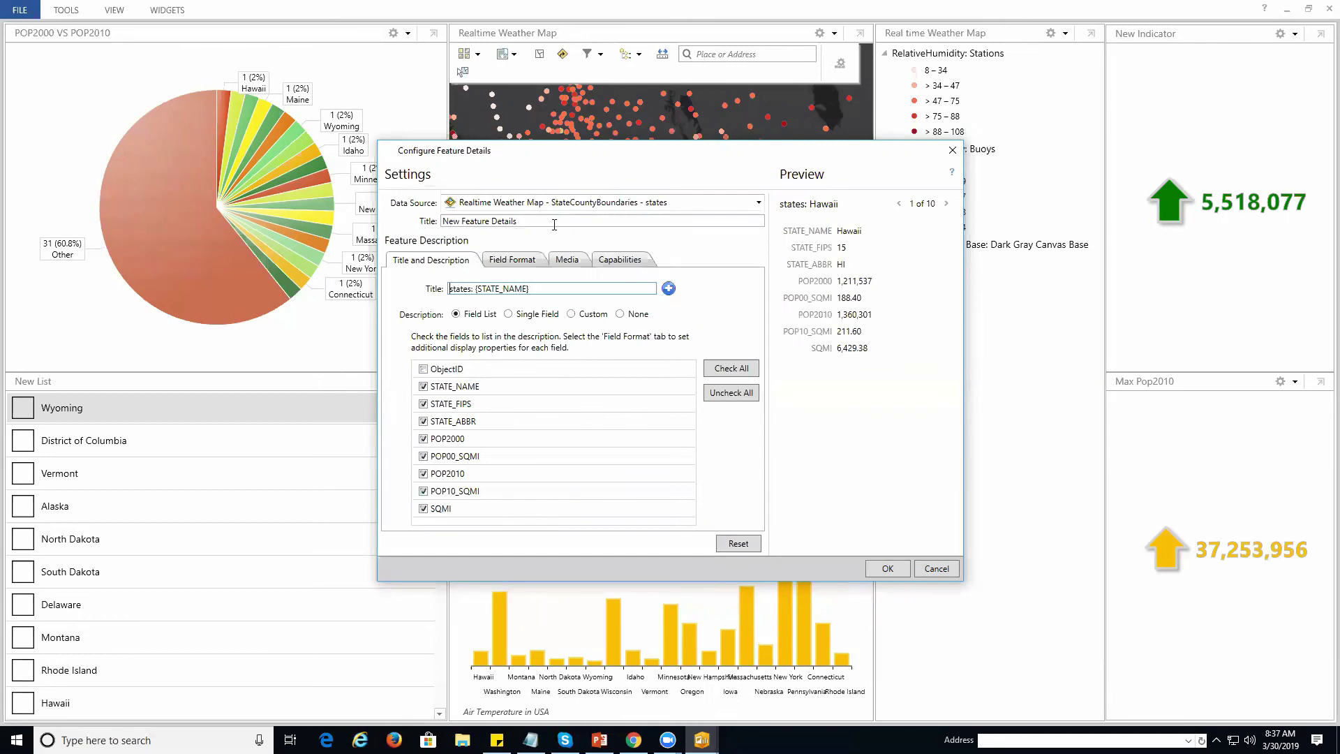
left_click_drag(552, 222, 314, 222)
type("Feature")
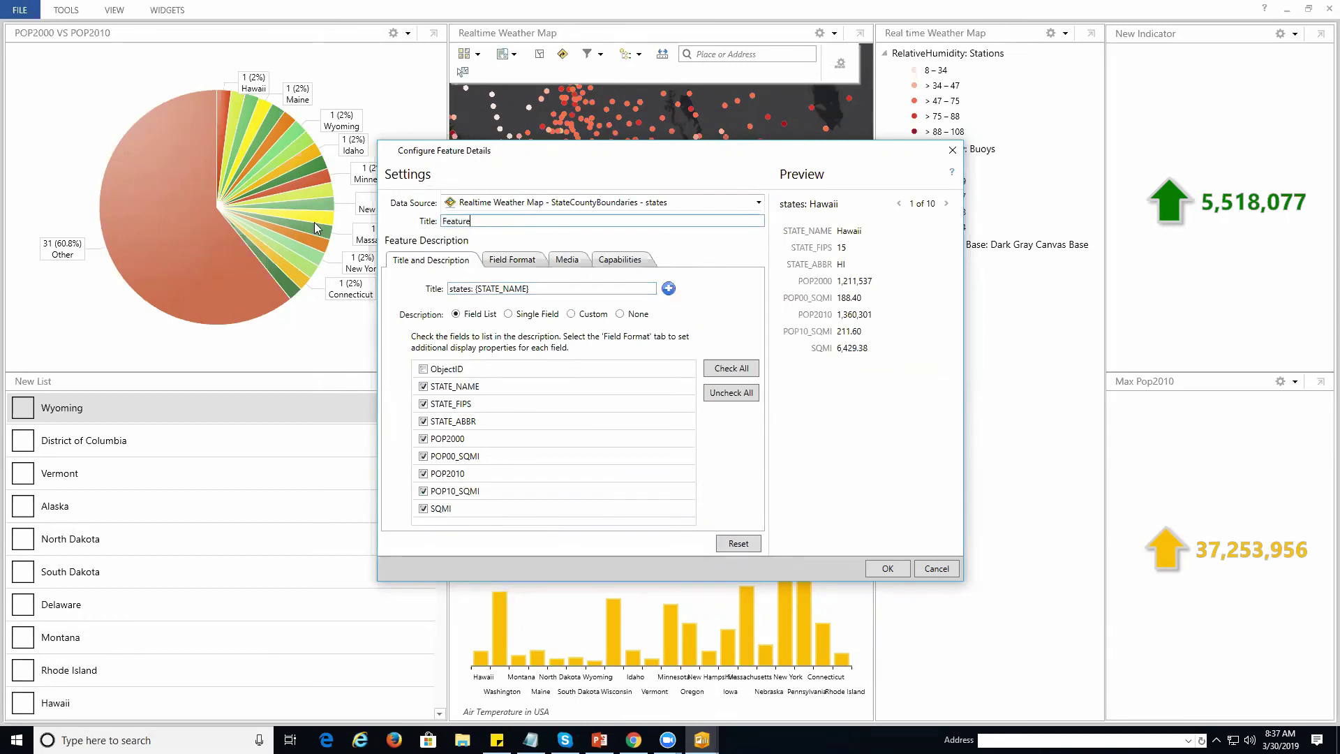
type(" Details of Realtime Weather Map")
left_click(888, 568)
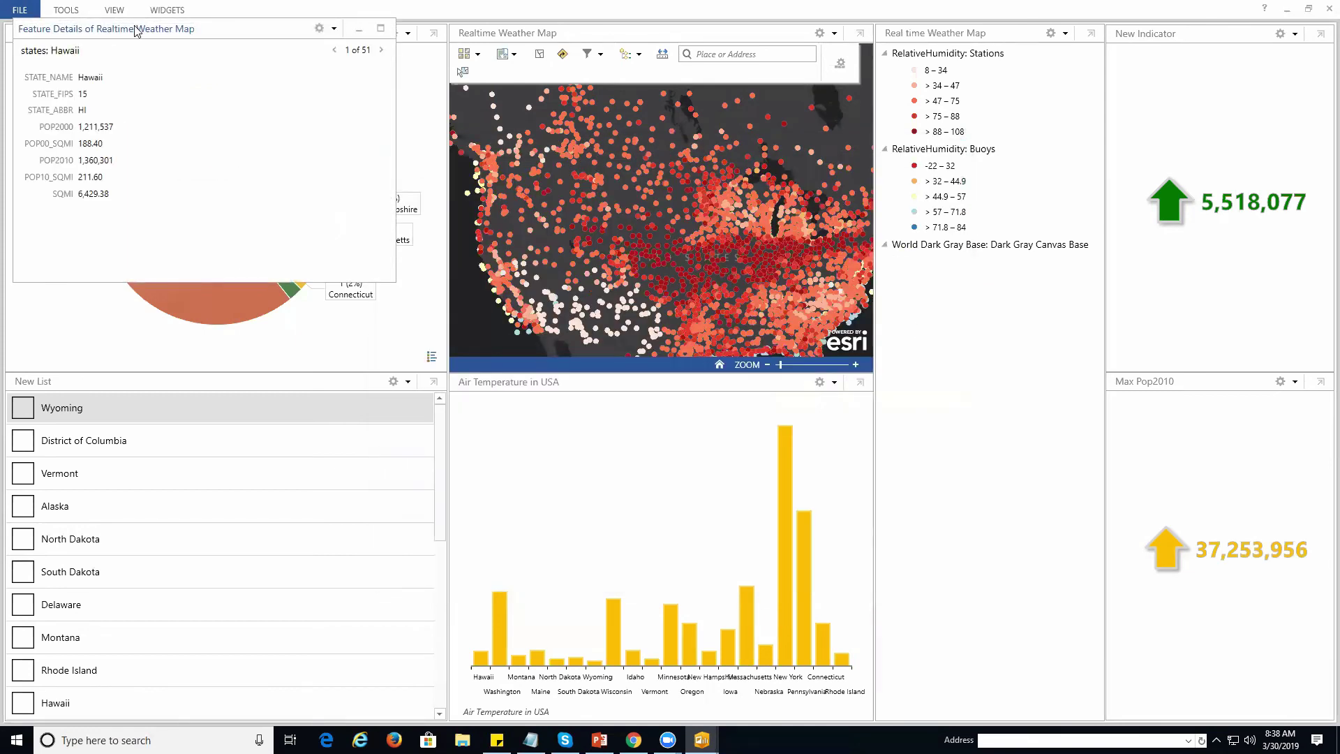
left_click_drag(135, 30, 996, 407)
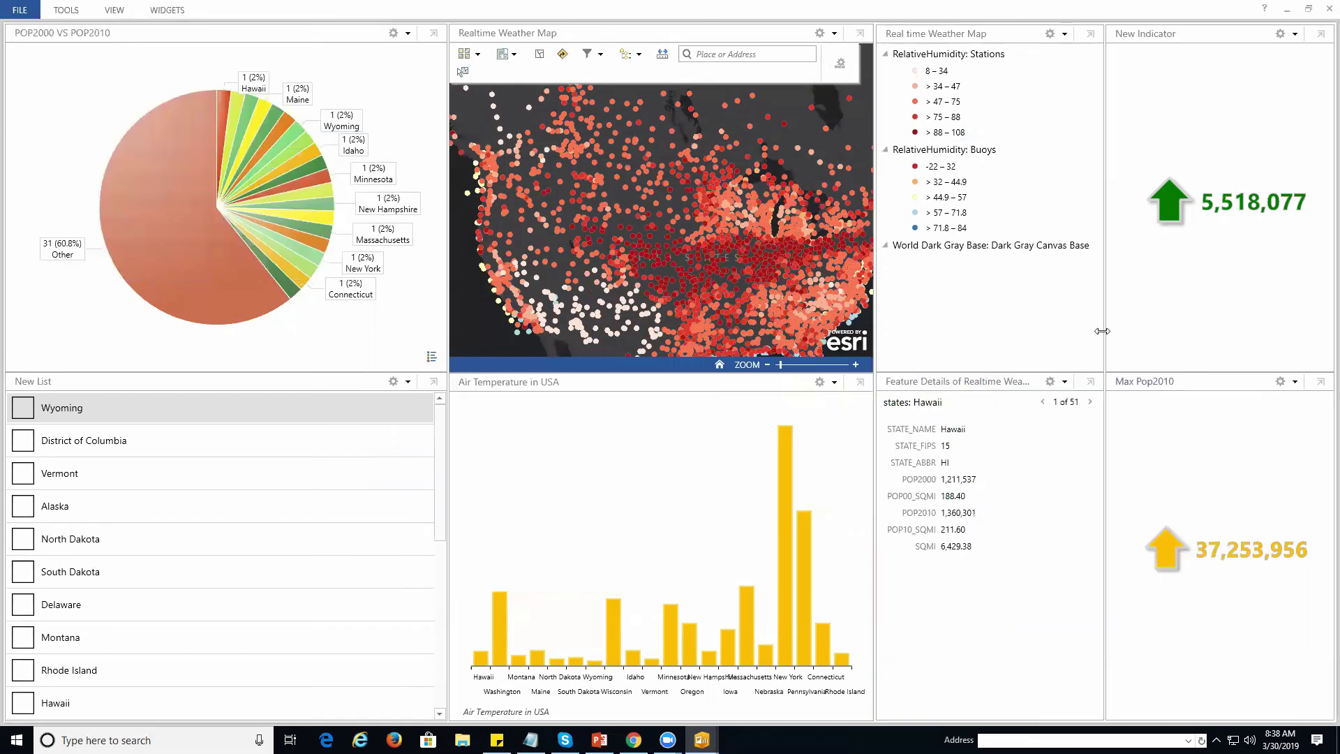
- Narrow the indicator column, redock the Max Pop2010 indicator below the green one, and dock the state list beneath it
left_click_drag(1103, 332, 1135, 344)
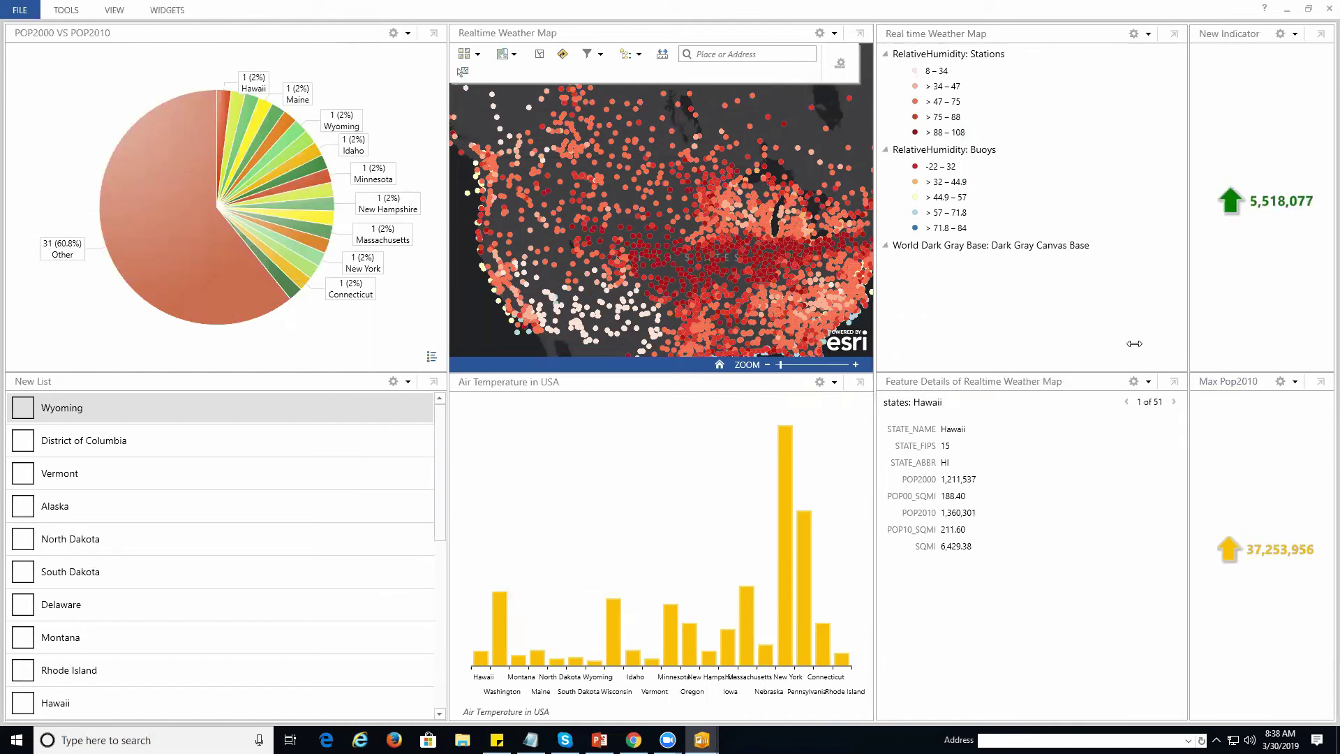
left_click(1321, 382)
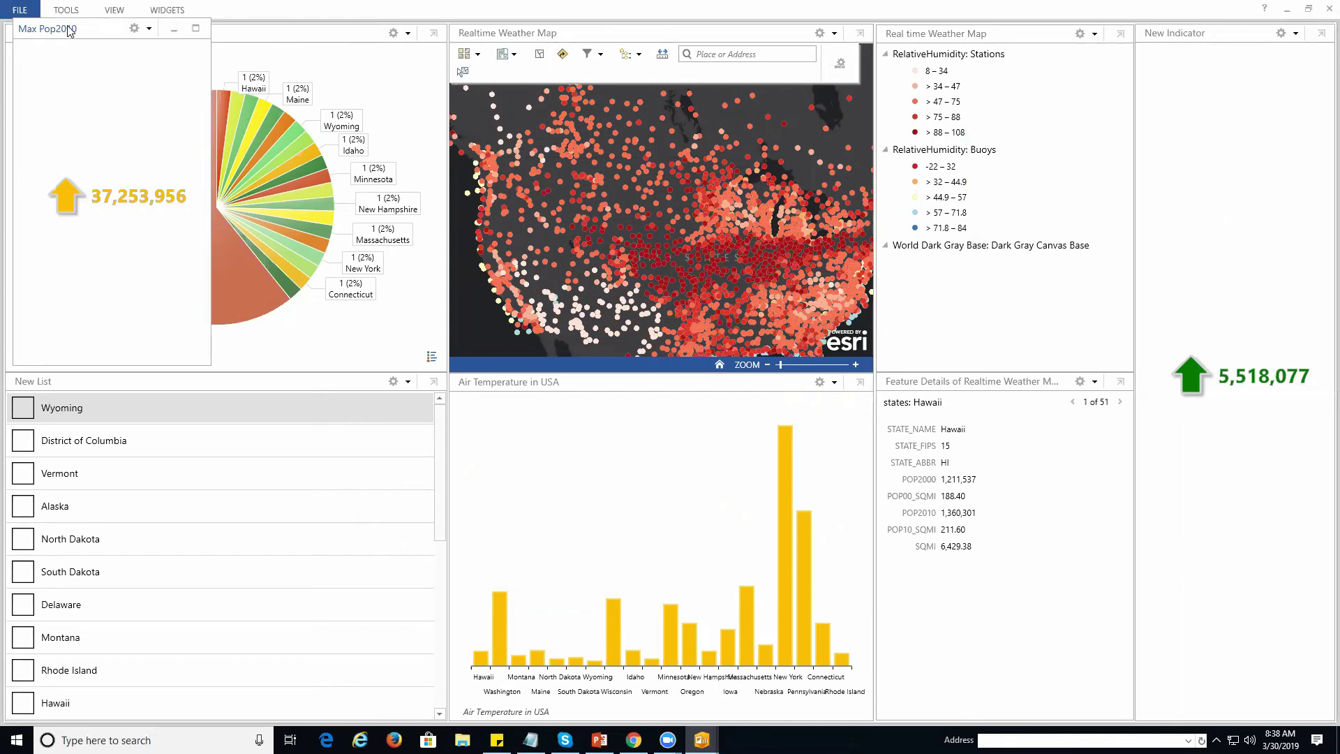
double_click(70, 30)
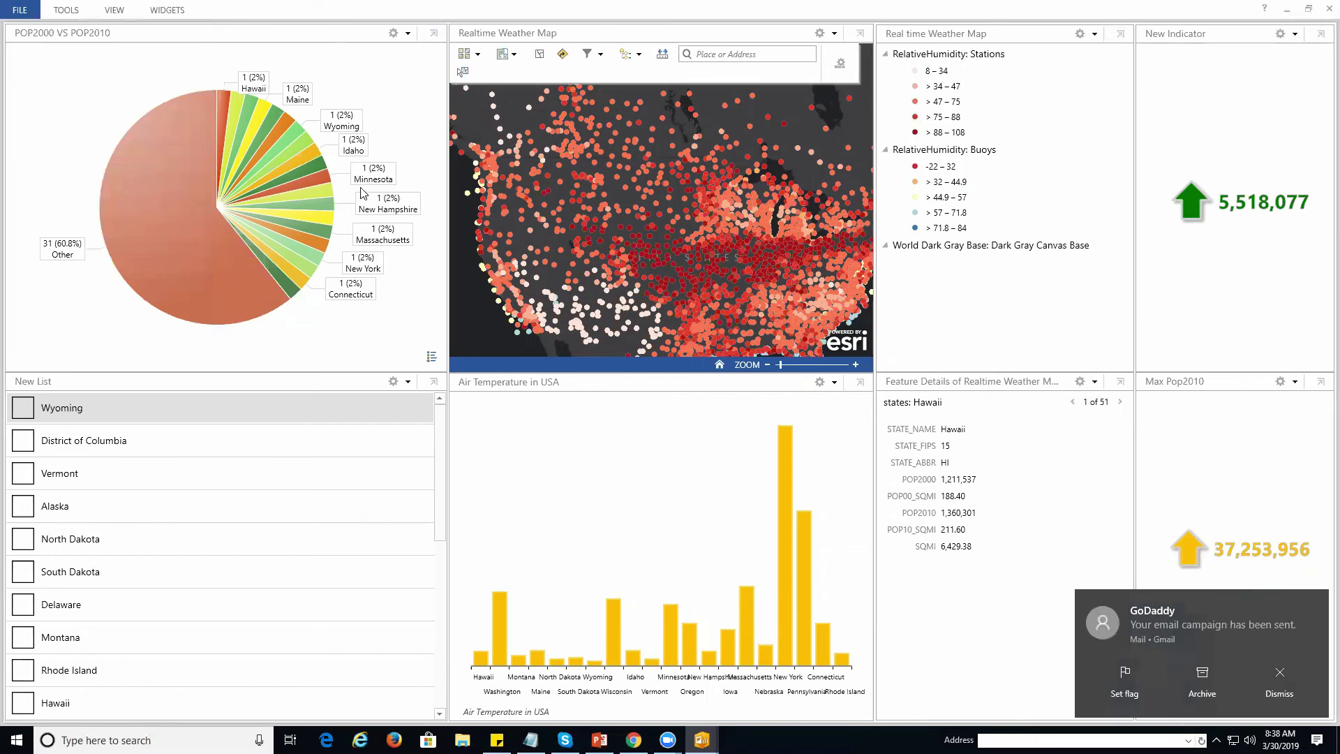
left_click(434, 382)
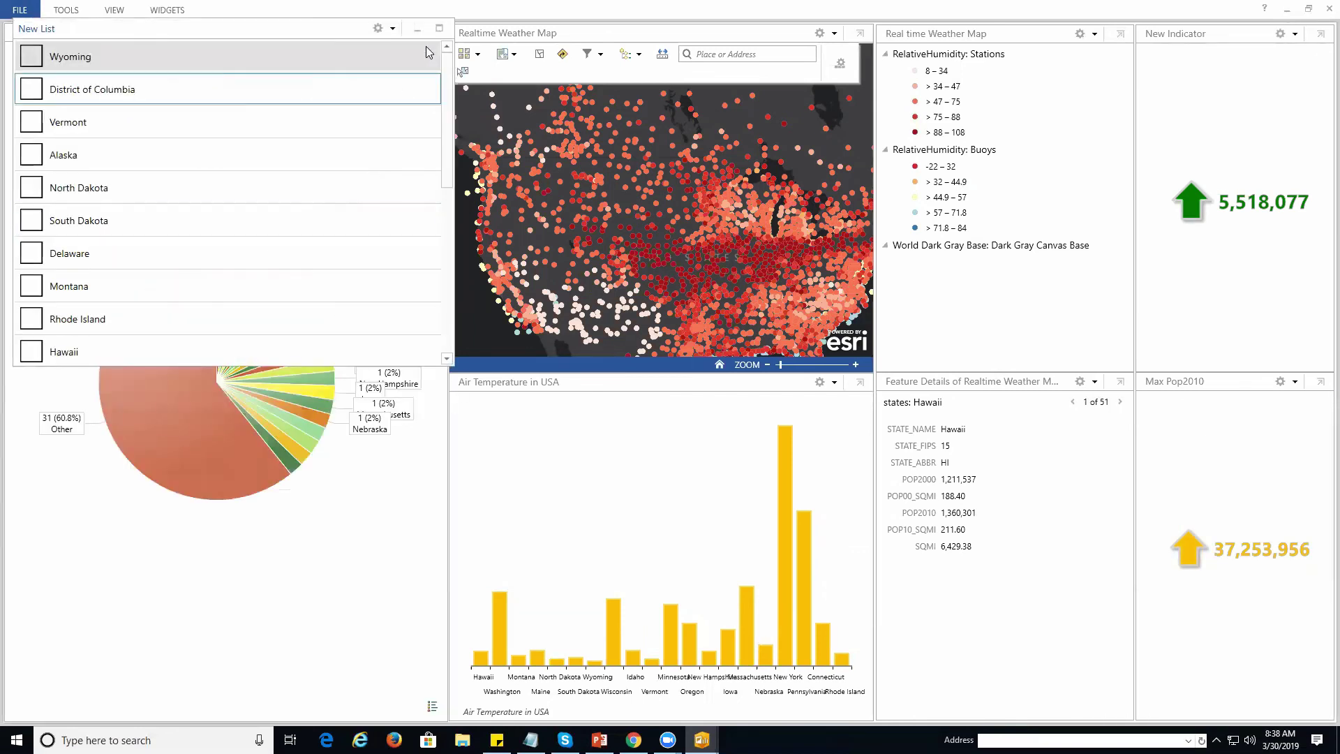
double_click(299, 37)
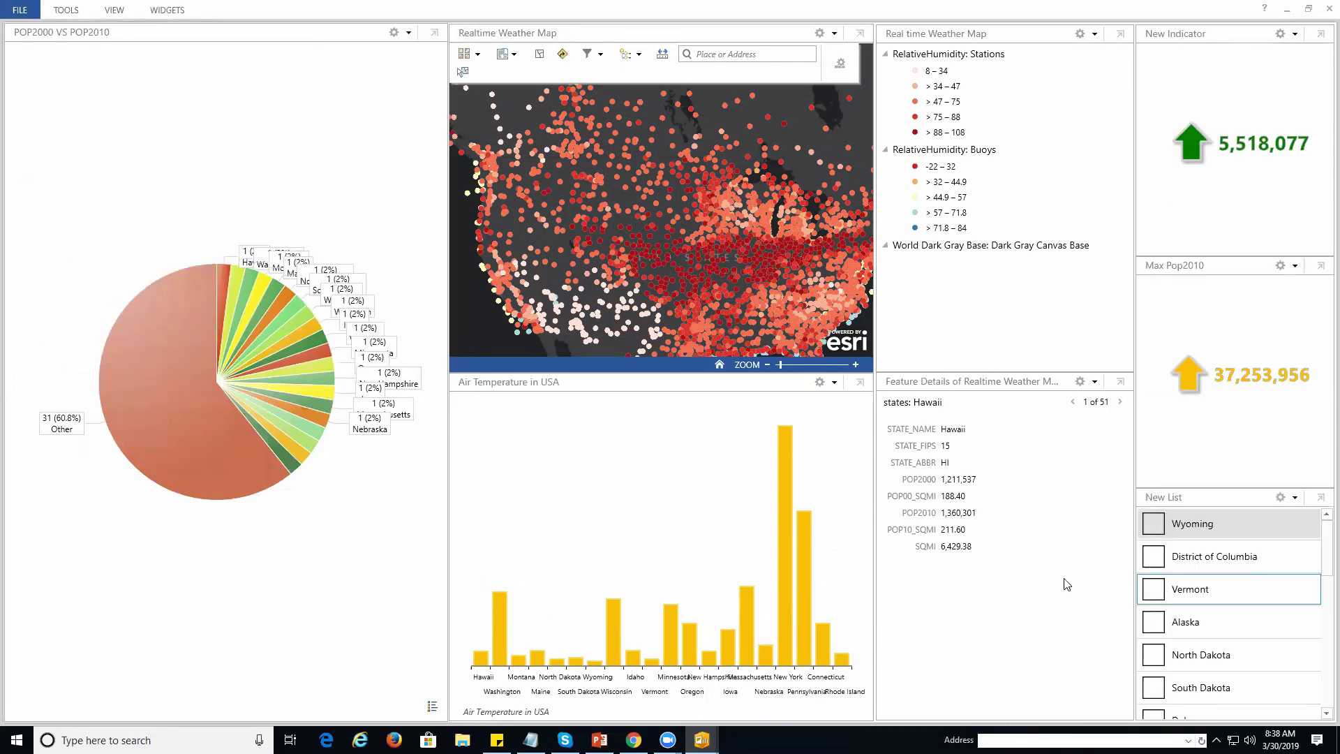
left_click(166, 11)
left_click(209, 36)
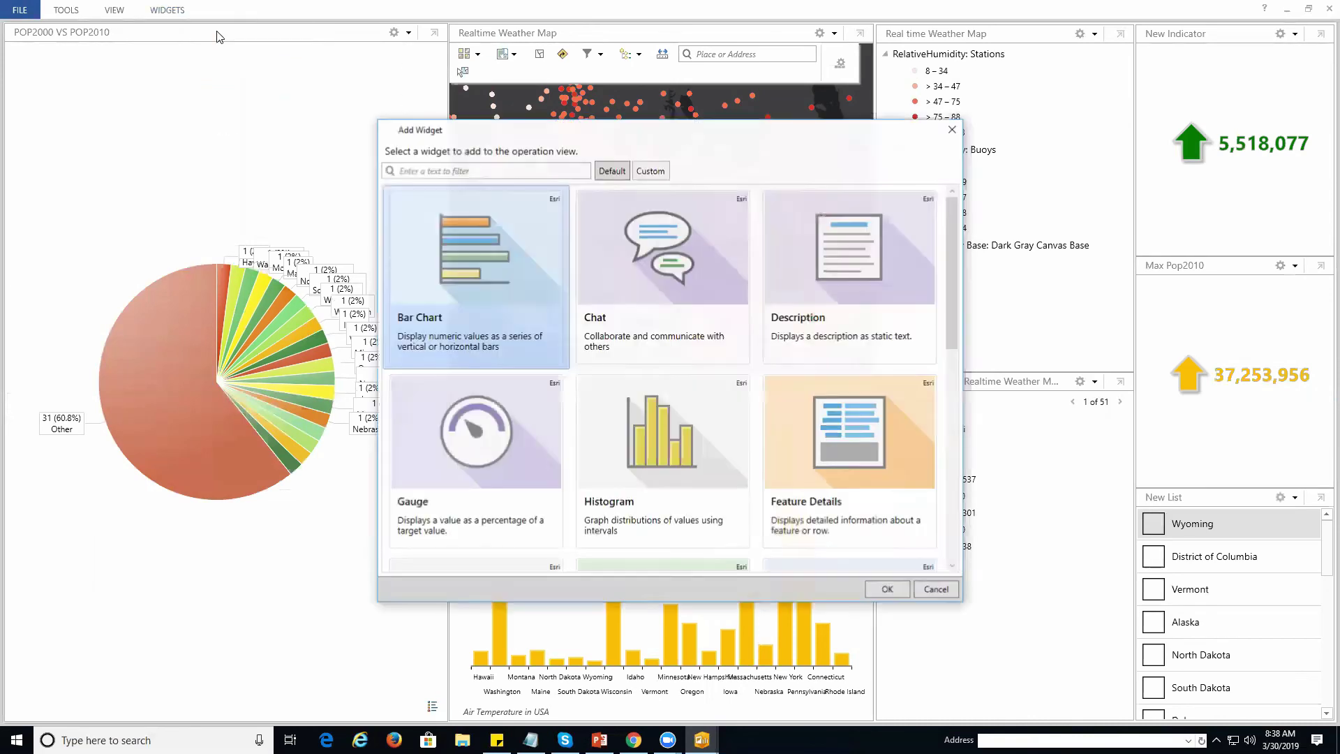
scroll(596, 451, "down", 8)
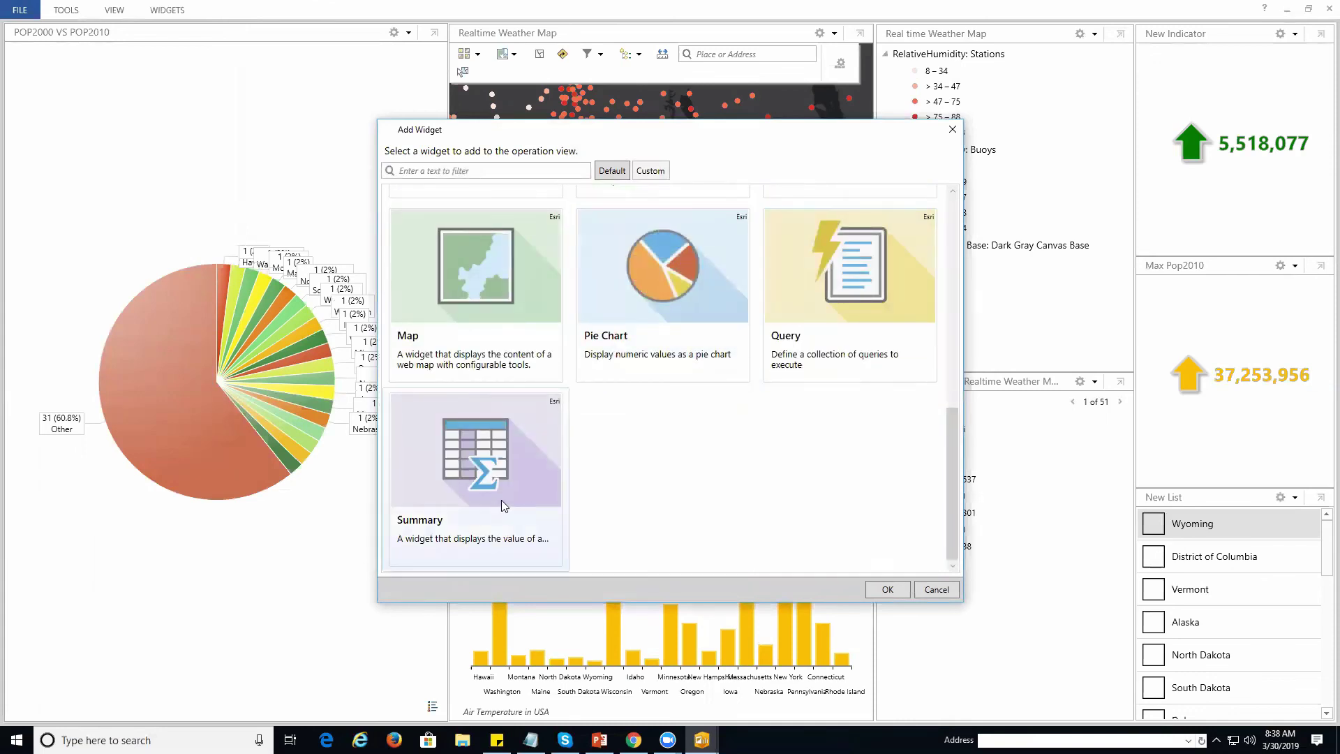
left_click(848, 289)
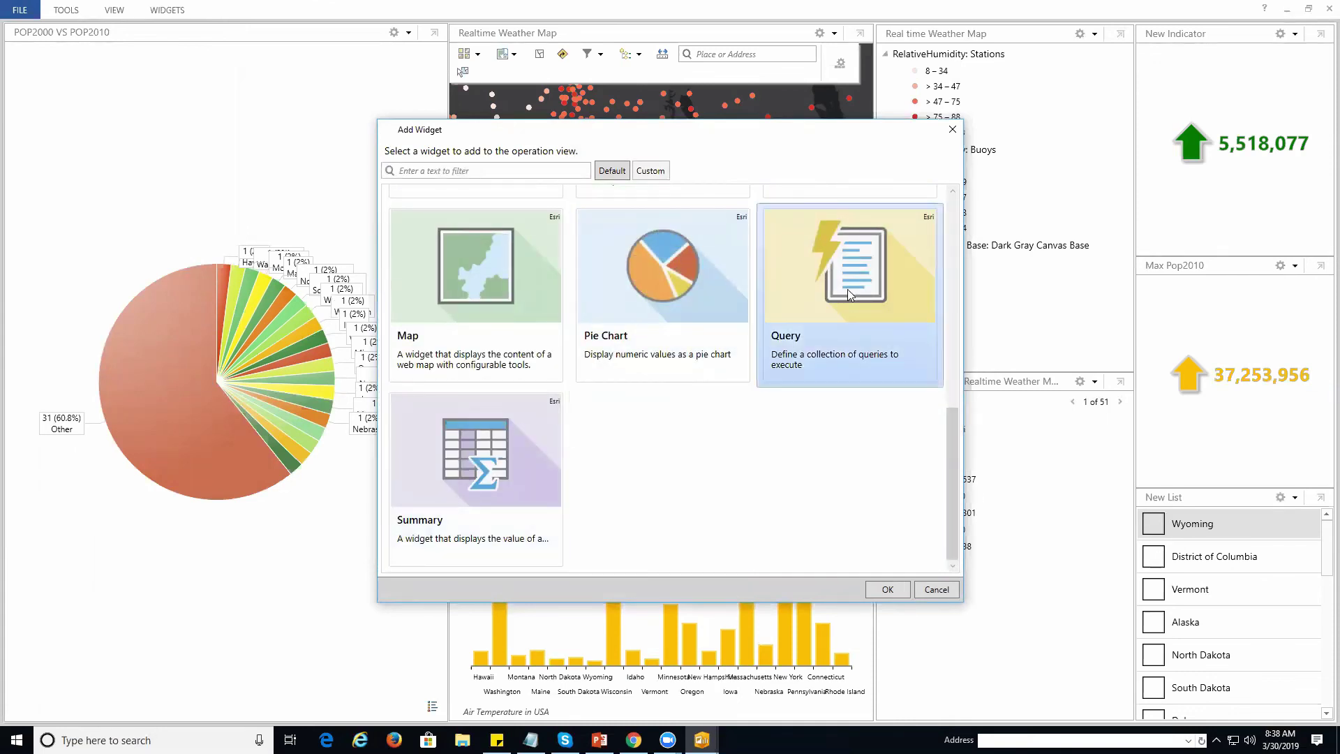
left_click(888, 589)
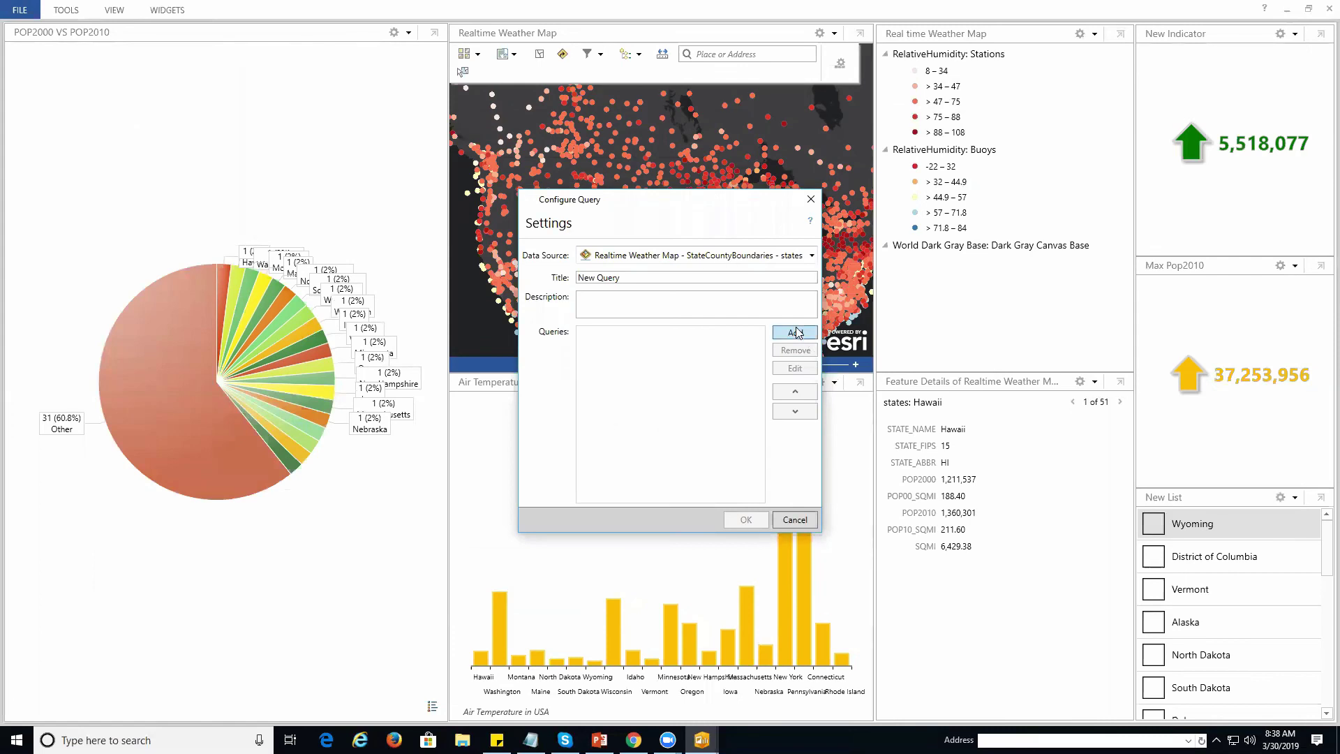
left_click(796, 332)
left_click(568, 281)
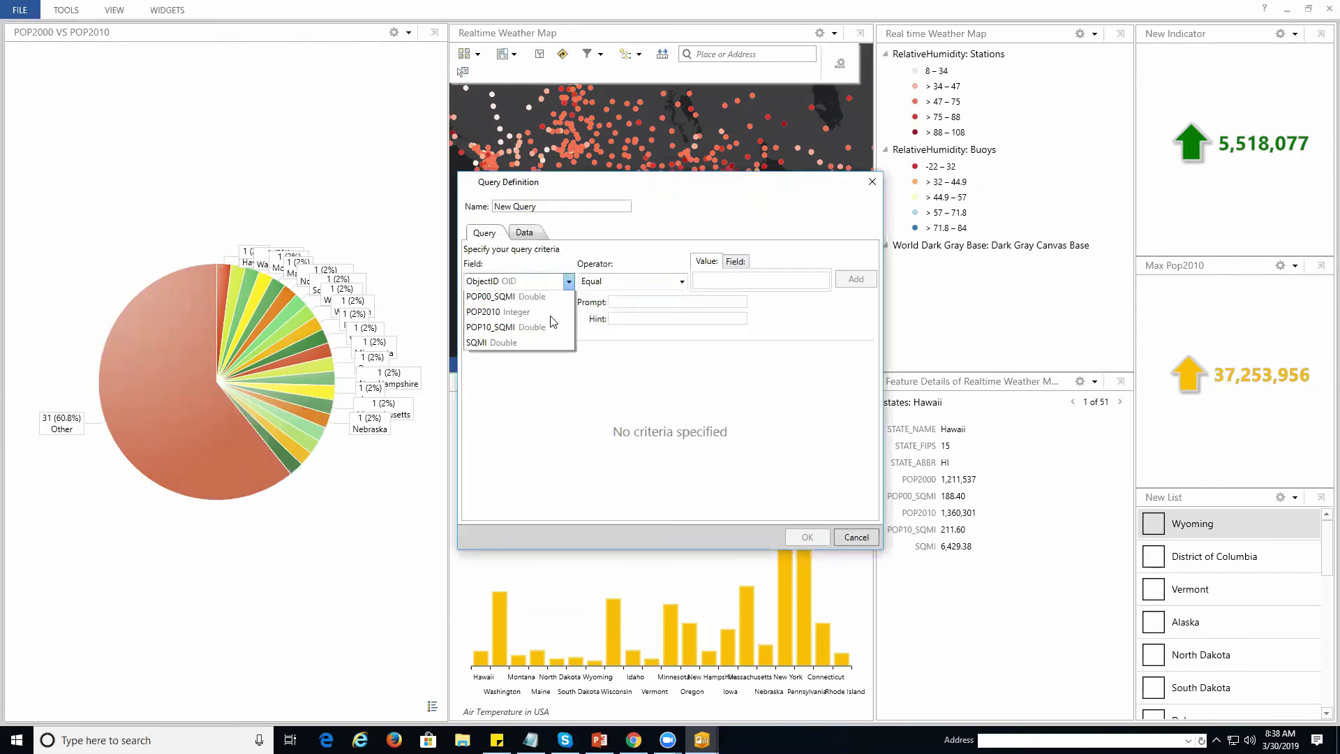
left_click(549, 312)
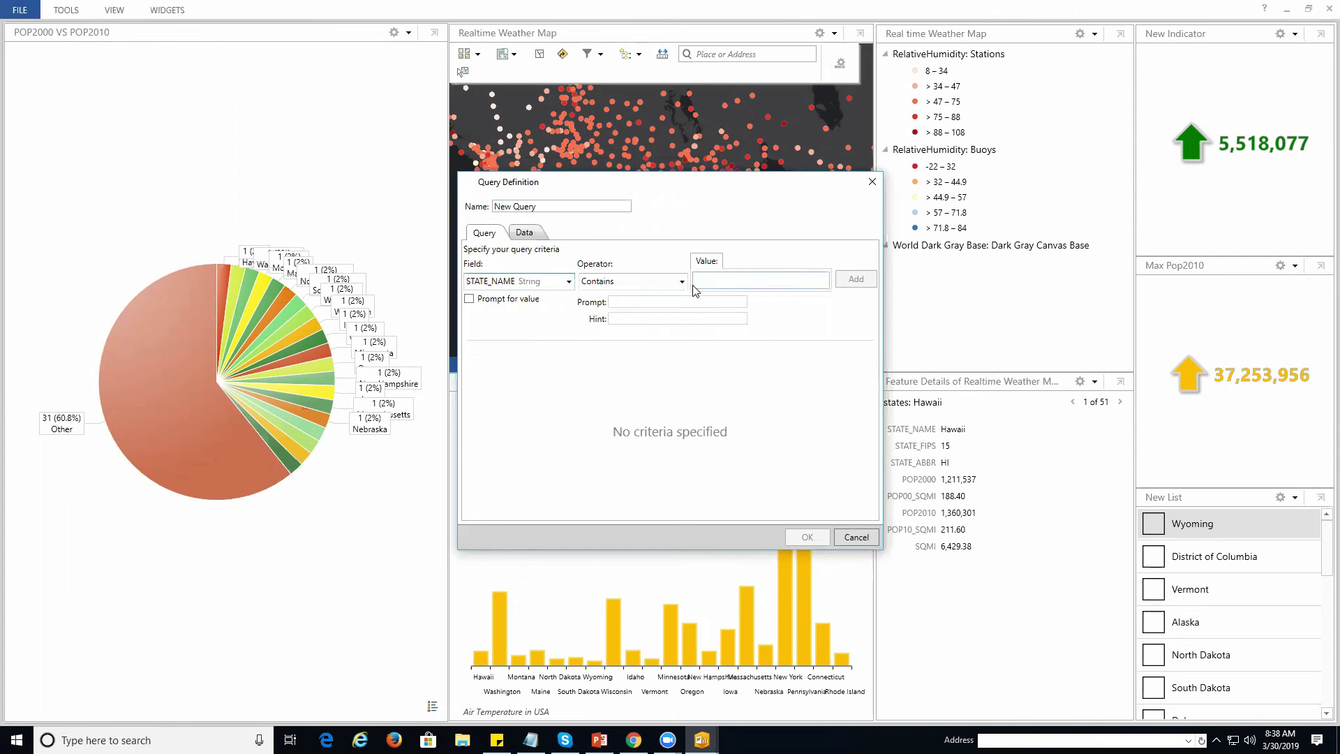
left_click(682, 282)
left_click(672, 316)
left_click(738, 281)
left_click(469, 299)
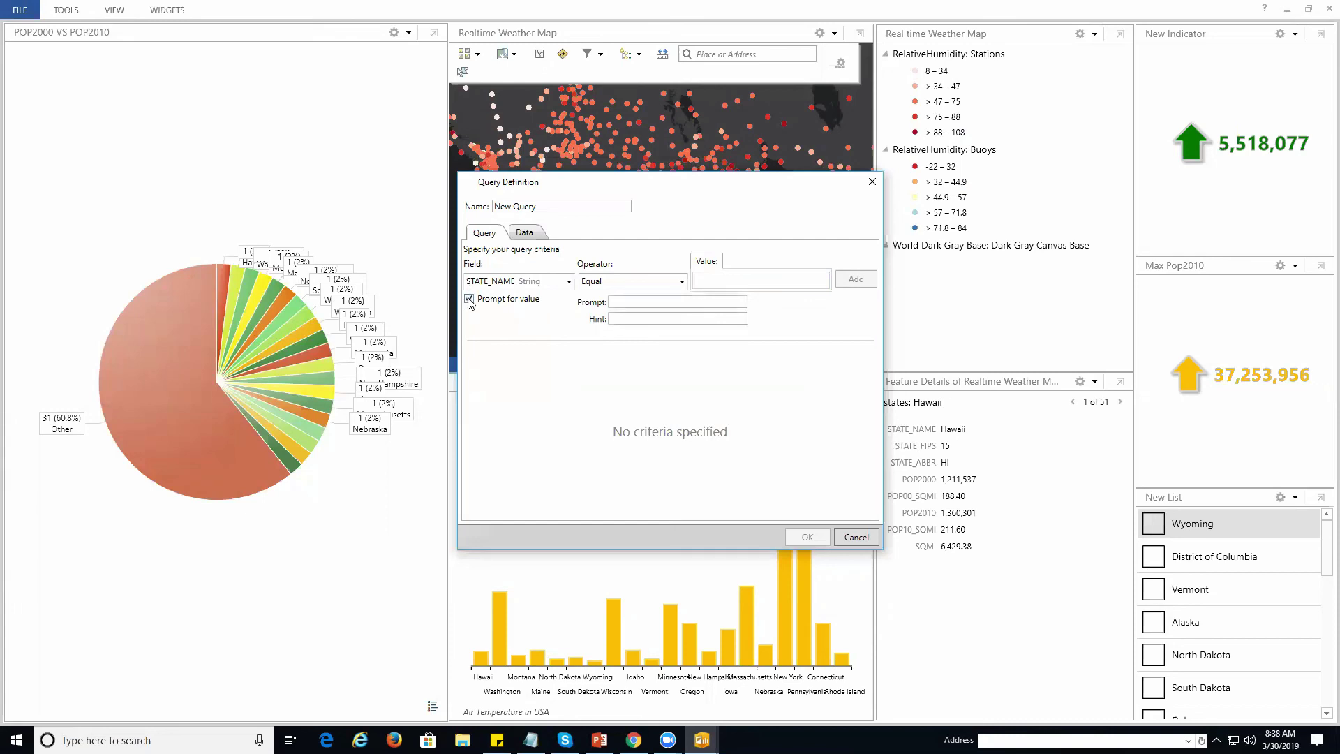
left_click(569, 281)
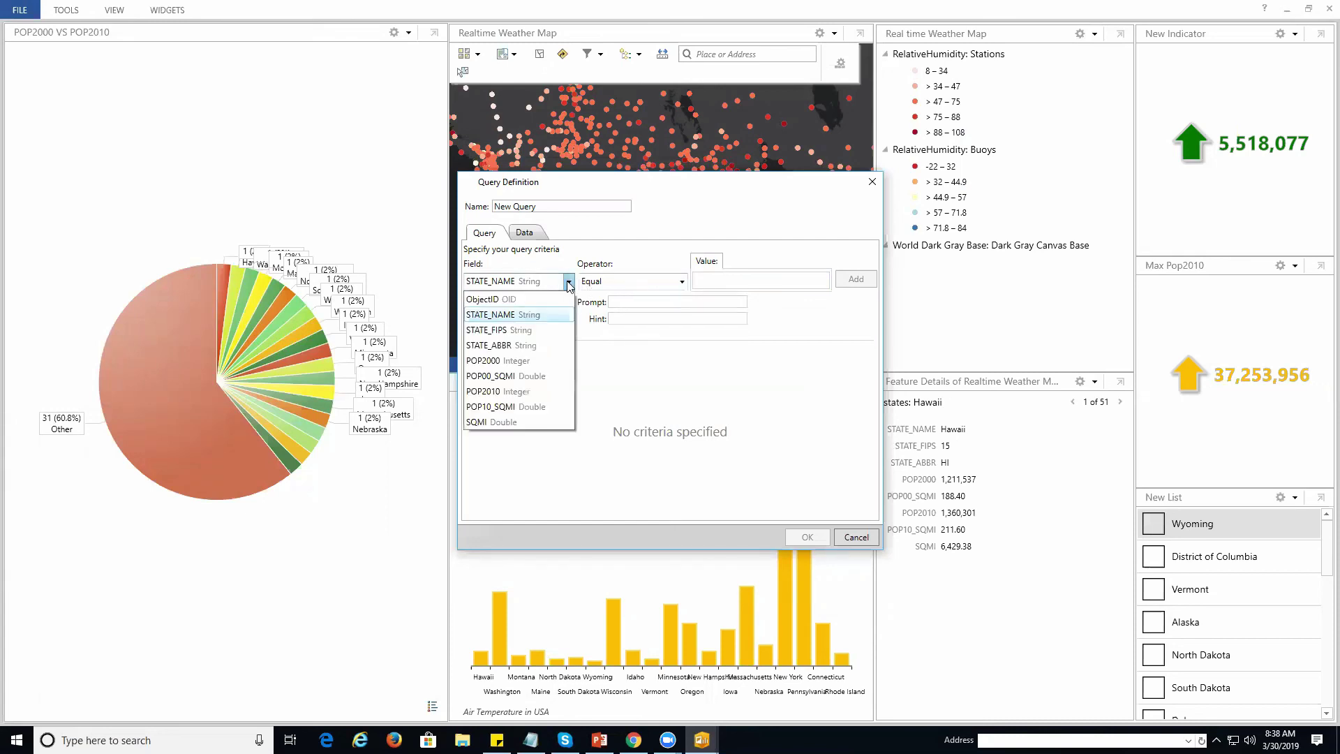
left_click(526, 361)
left_click(534, 234)
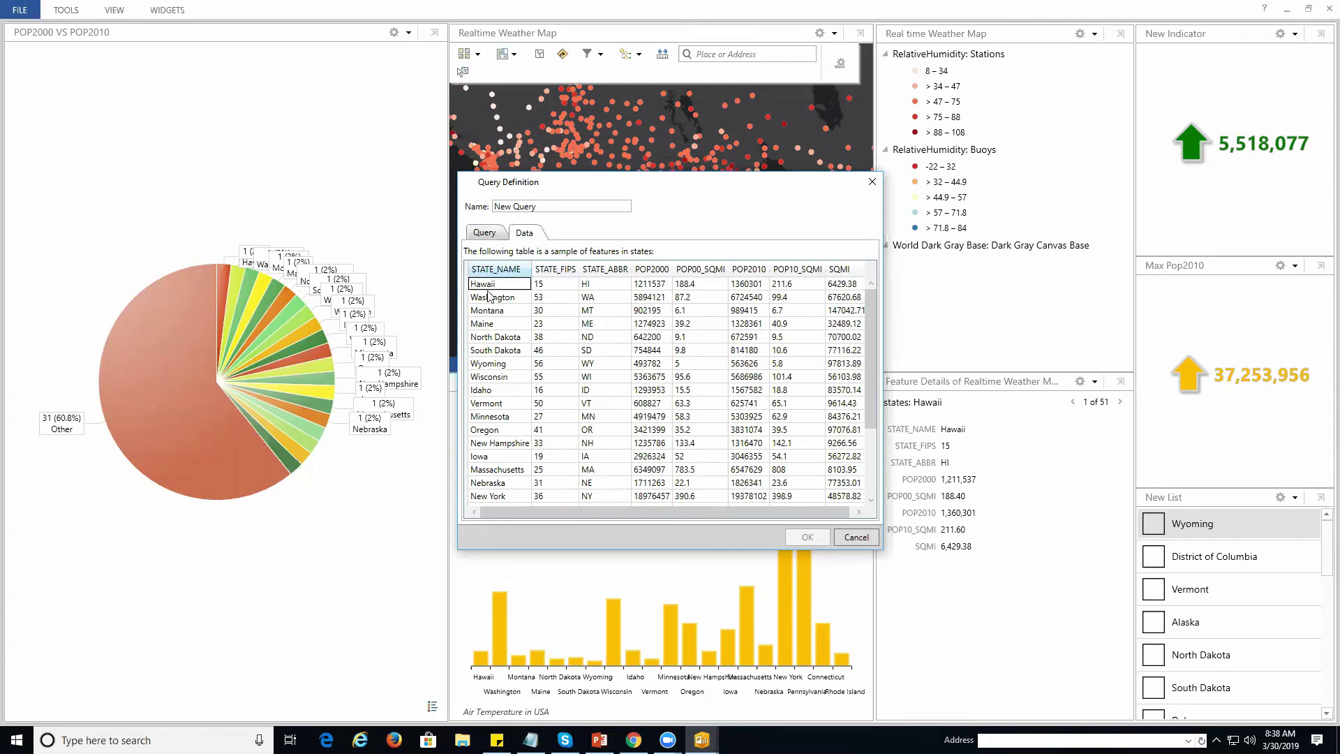
left_click_drag(694, 513, 849, 531)
left_click(485, 235)
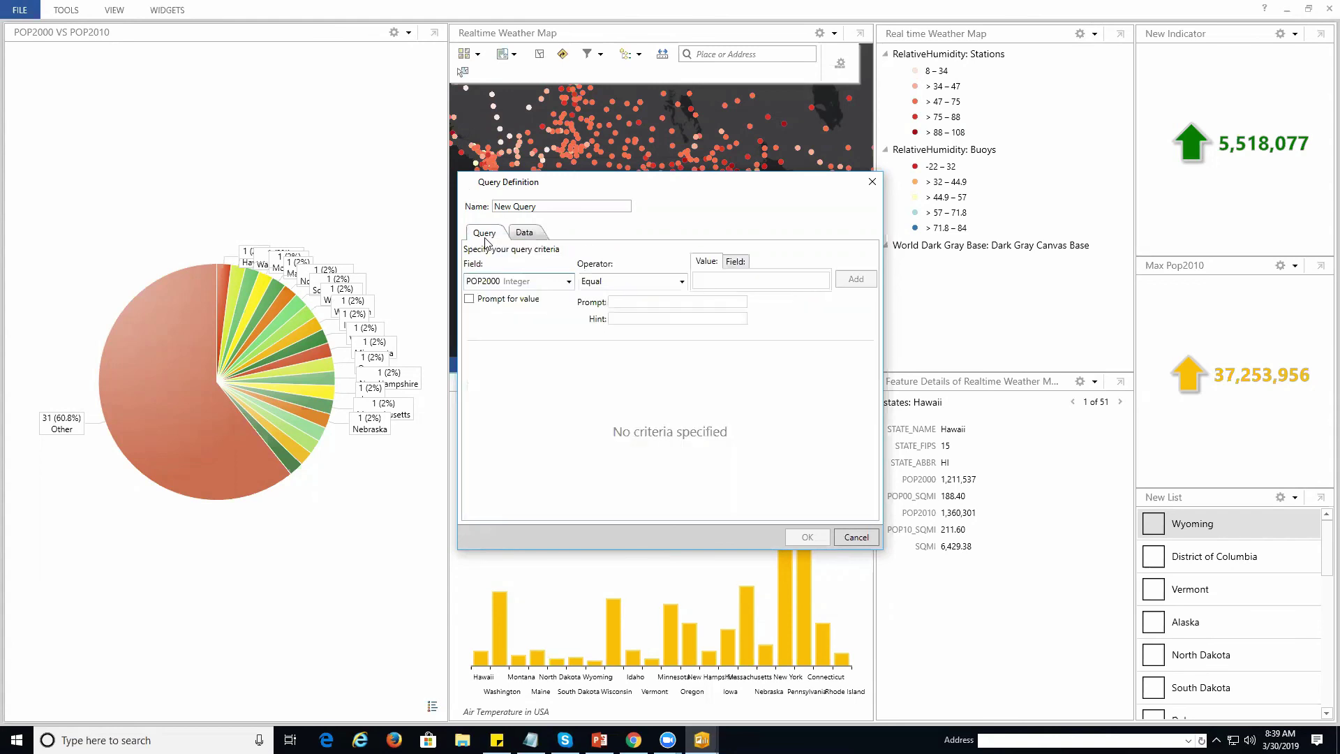
left_click(866, 539)
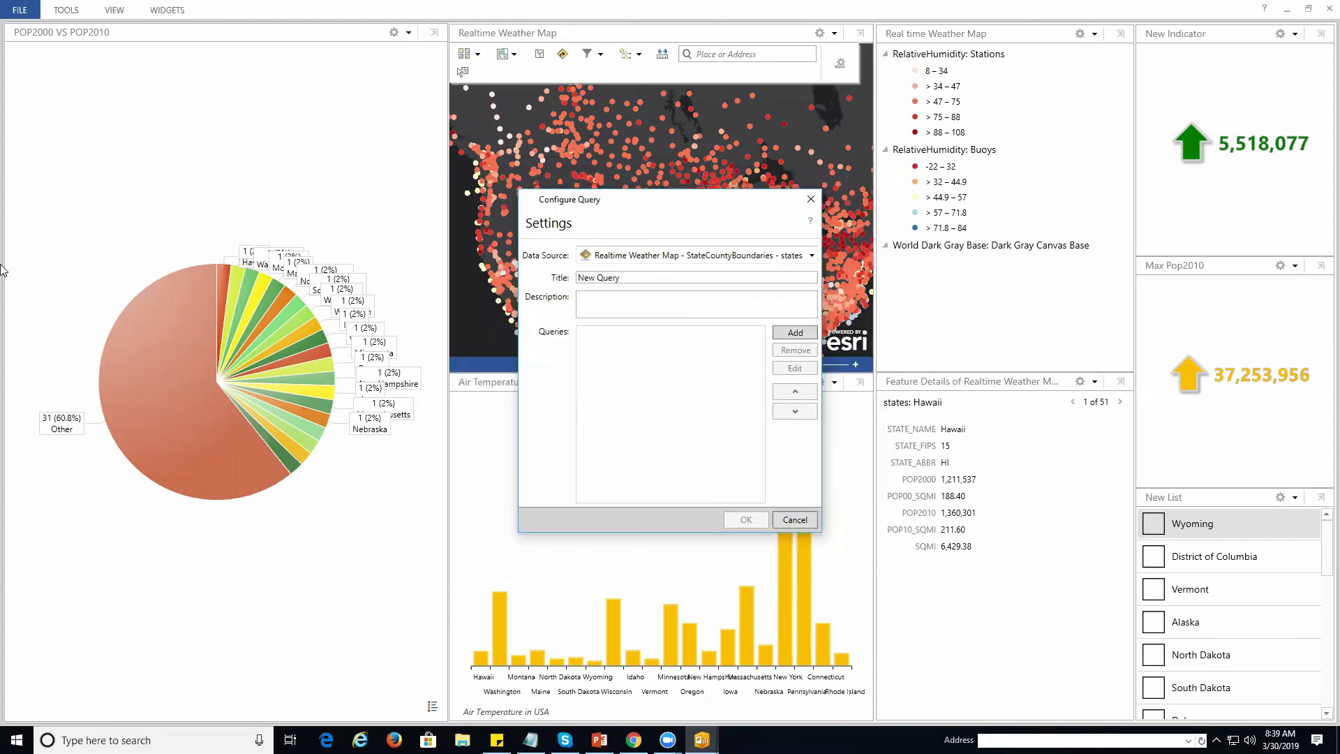
left_click(811, 199)
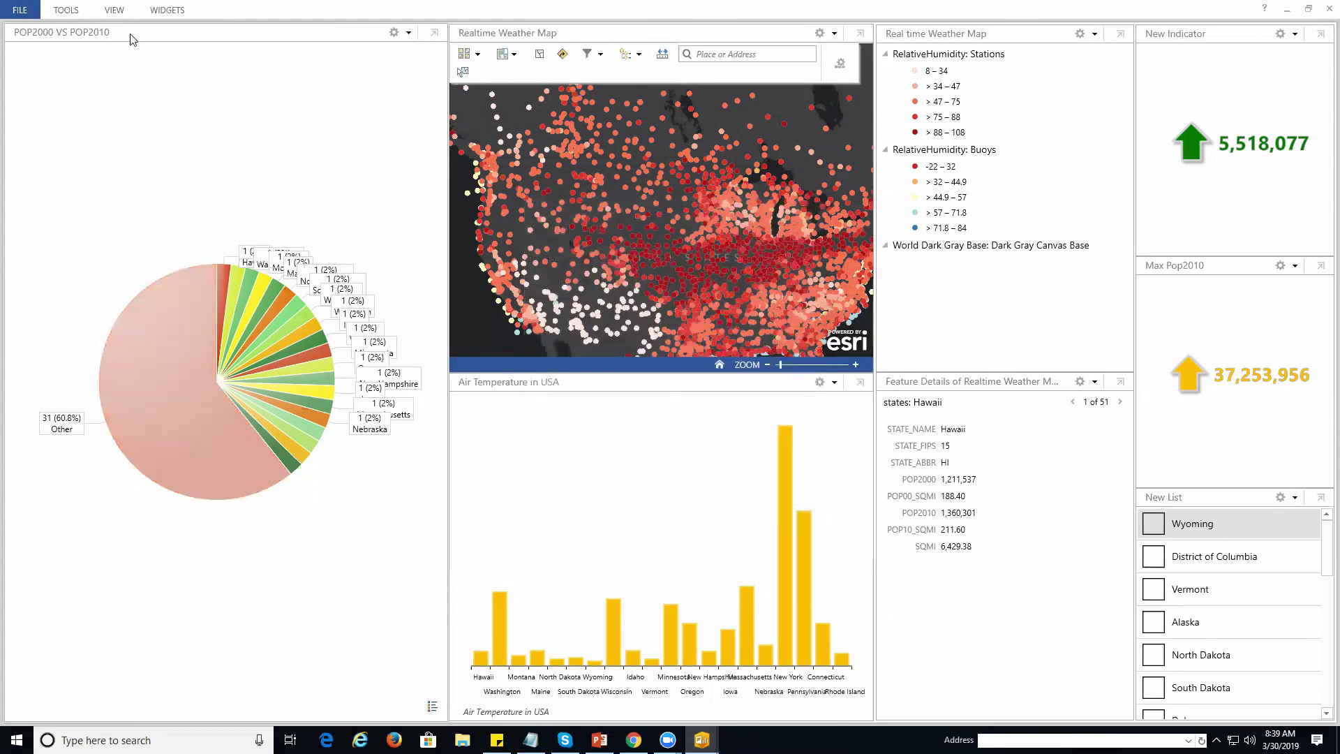
- Try to save the multidisplay view with "Operation View" as its title, summary and description
left_click(19, 10)
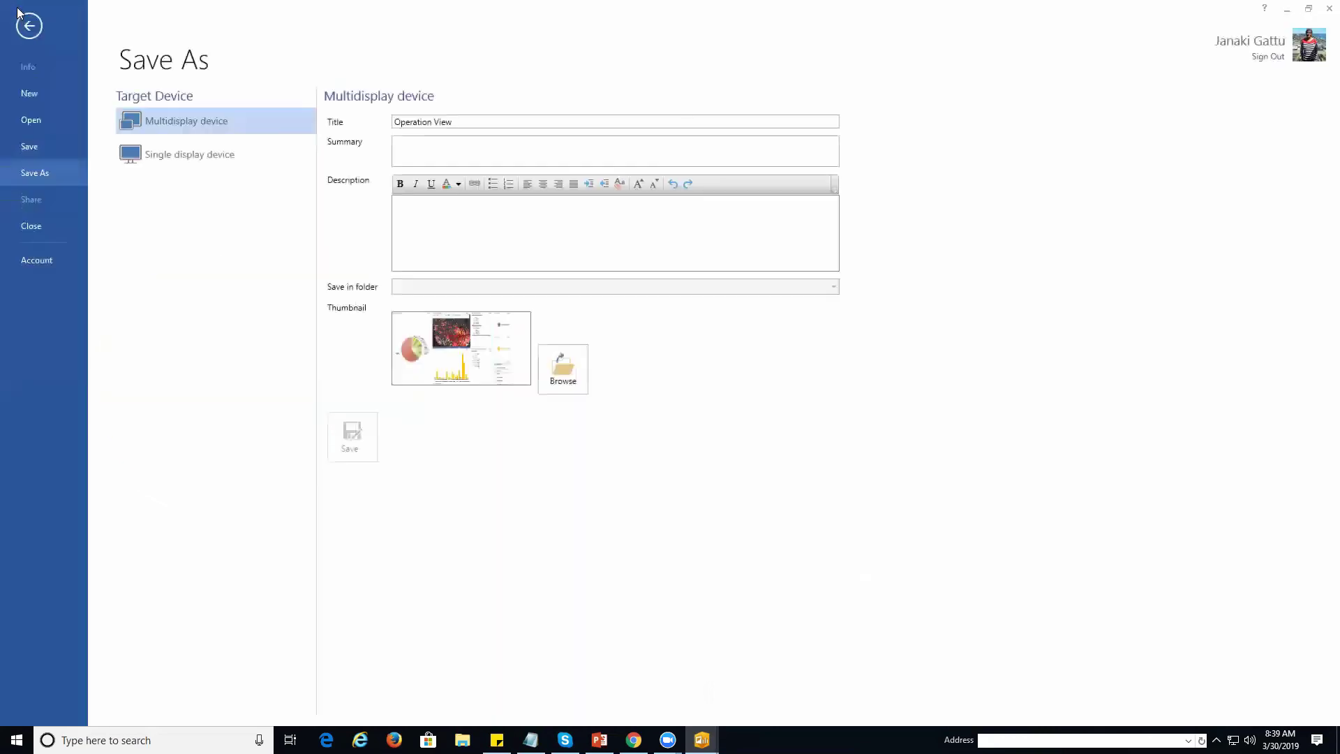
left_click(481, 126)
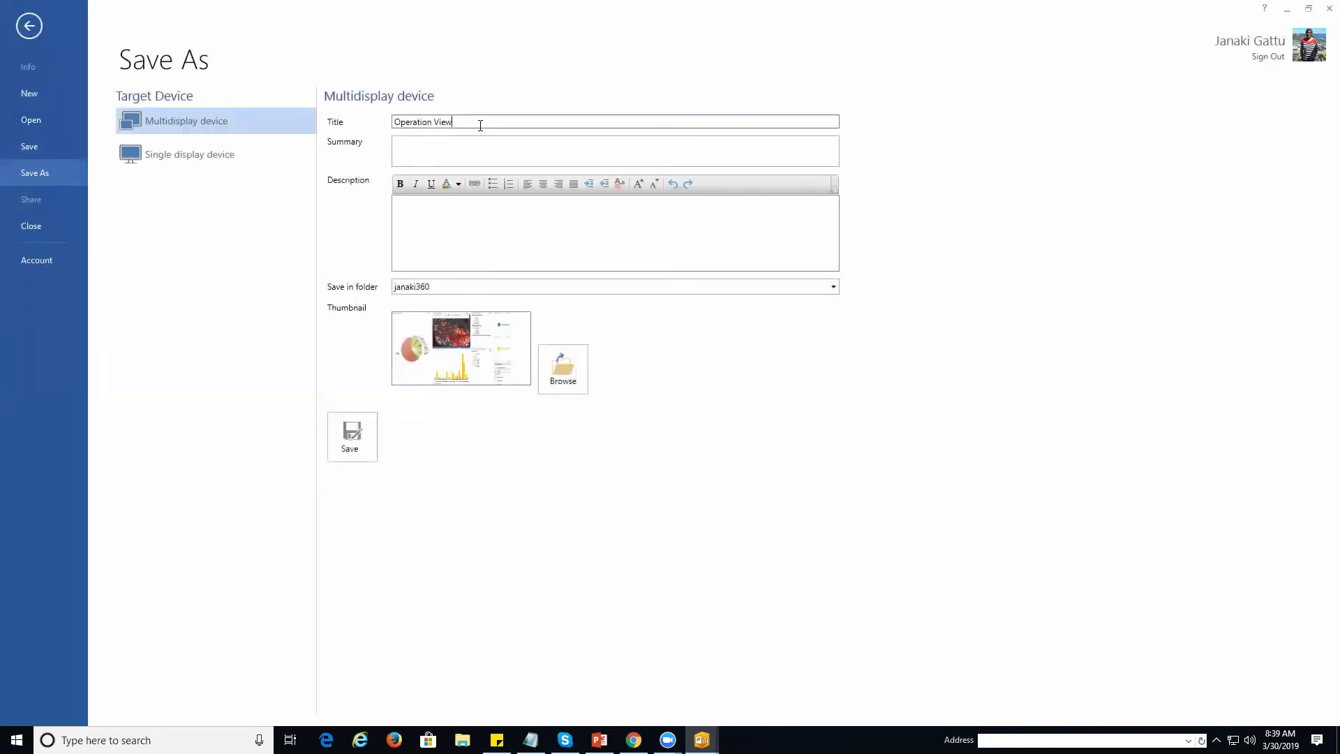
left_click(493, 158)
type("Operation View")
left_click(455, 266)
type("Operation View")
left_click(347, 429)
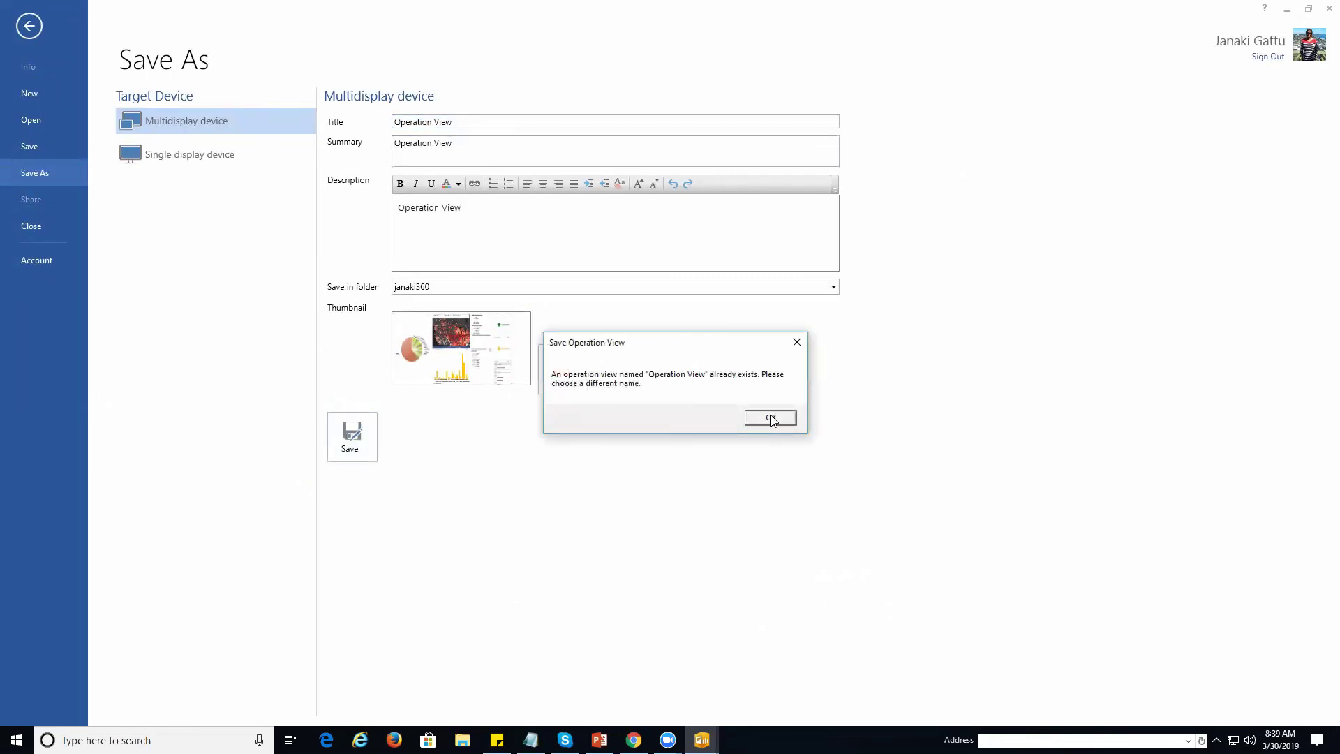
- Append "Realtime" to the title, summary and description so each reads "Operation View Realtime", and save the operation view
left_click(463, 126)
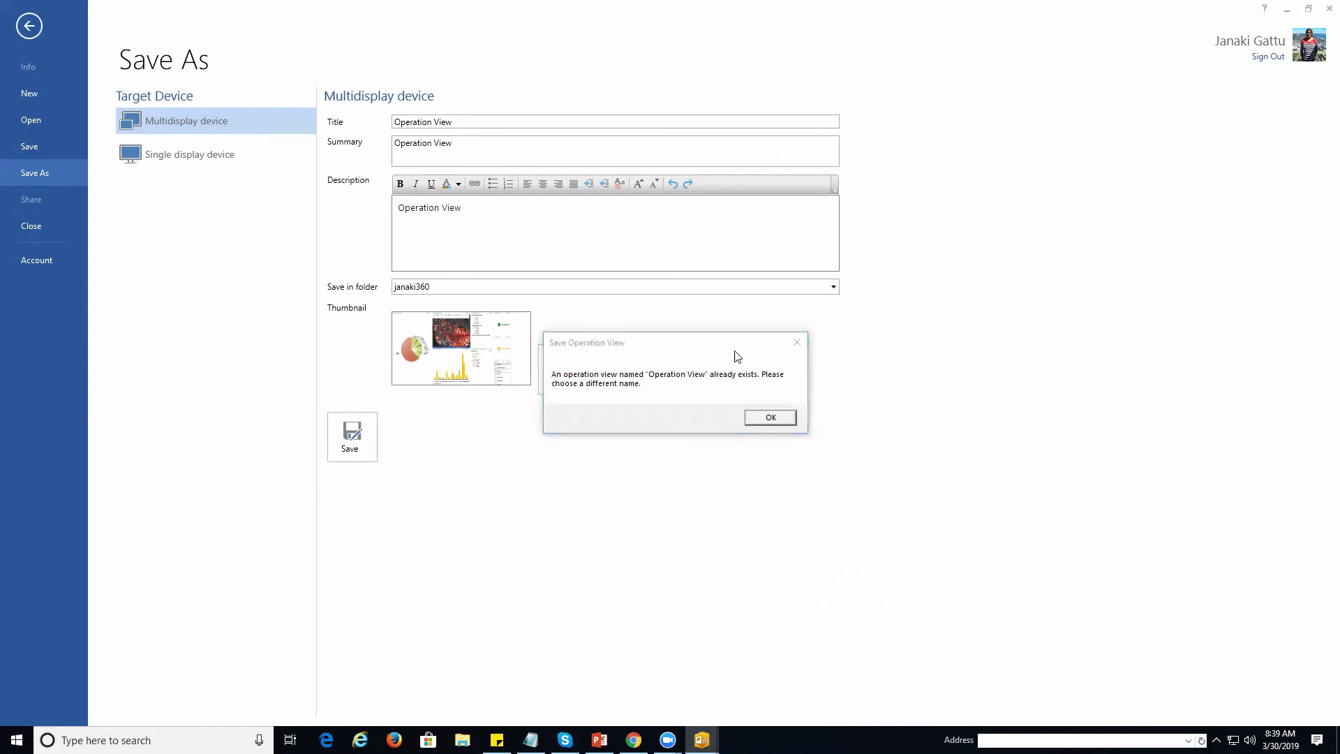
left_click(770, 417)
left_click(533, 122)
type("Realtime")
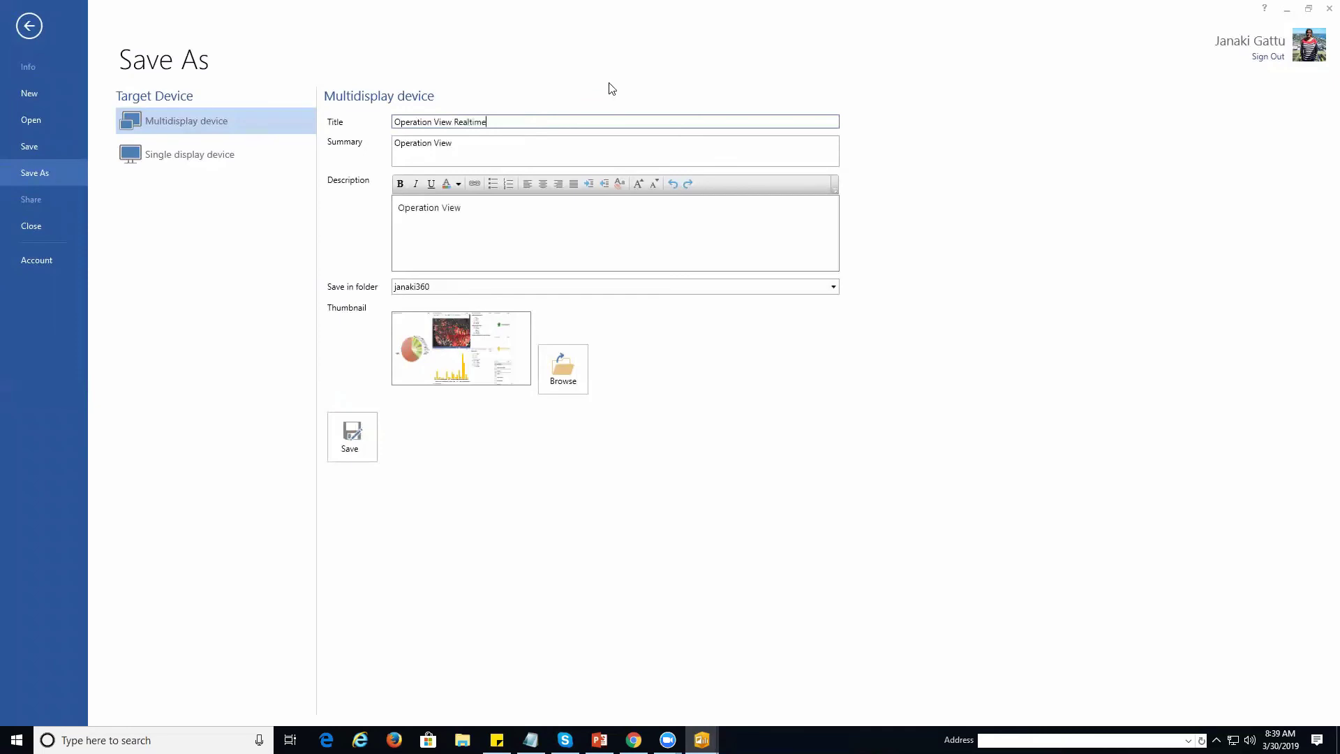
key("Tab")
key("End")
type("Realtime")
key("Tab")
key("End")
type("Realtime")
left_click(352, 437)
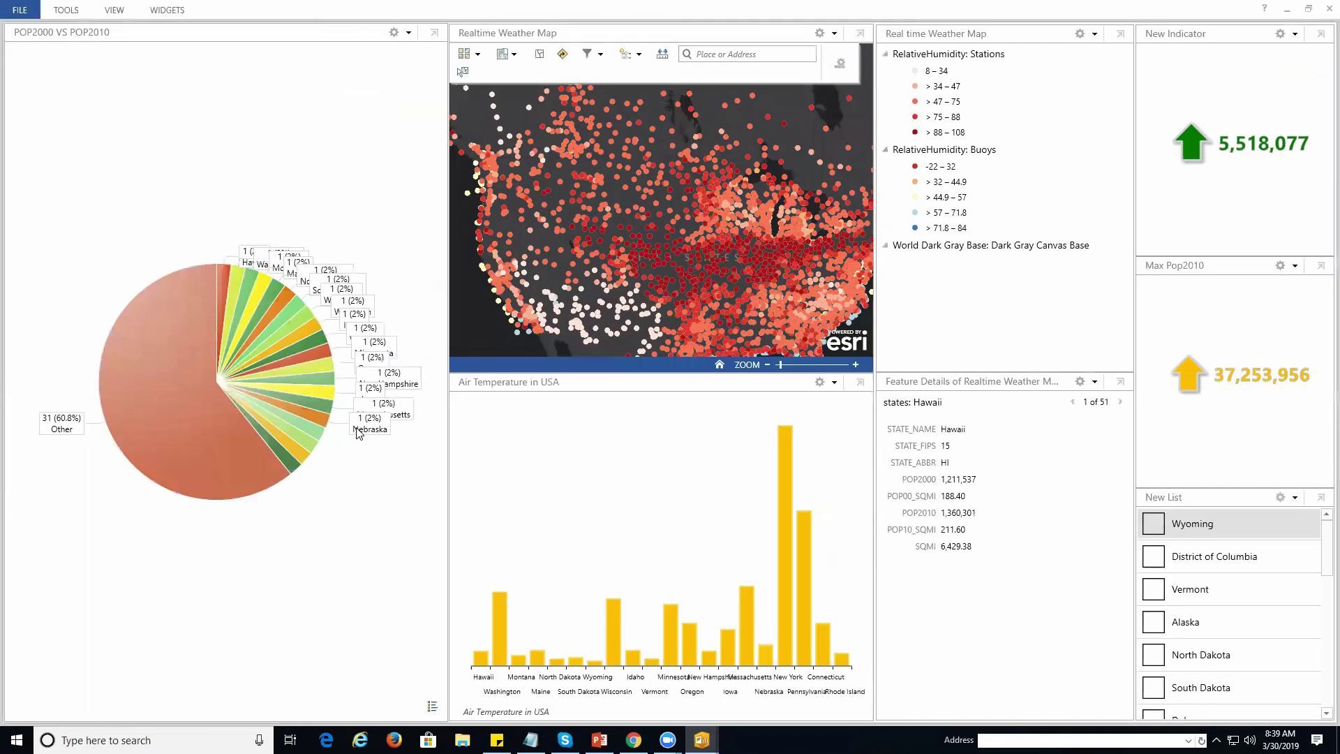